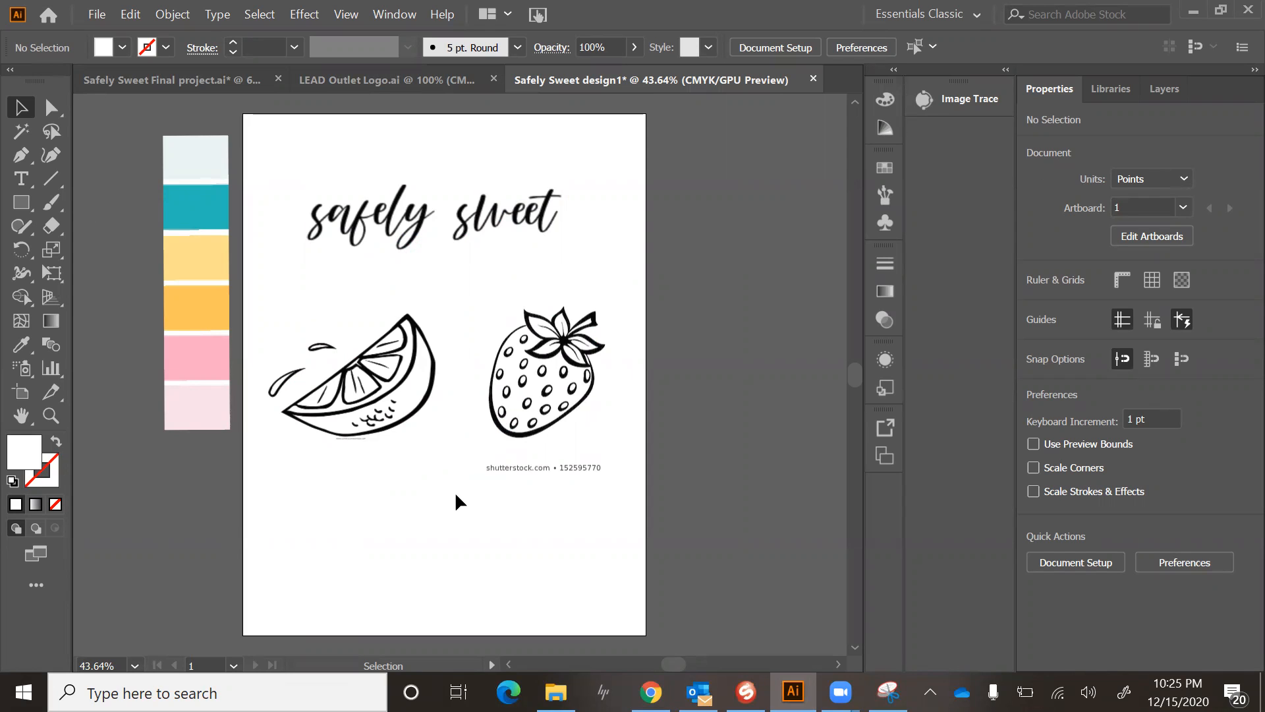
# Image-trace the "safely sweet" lettering with the default preset in Black and White mode, viewed as Tracing Result with Outlines.
pyautogui.hotkey('alt', 'w')
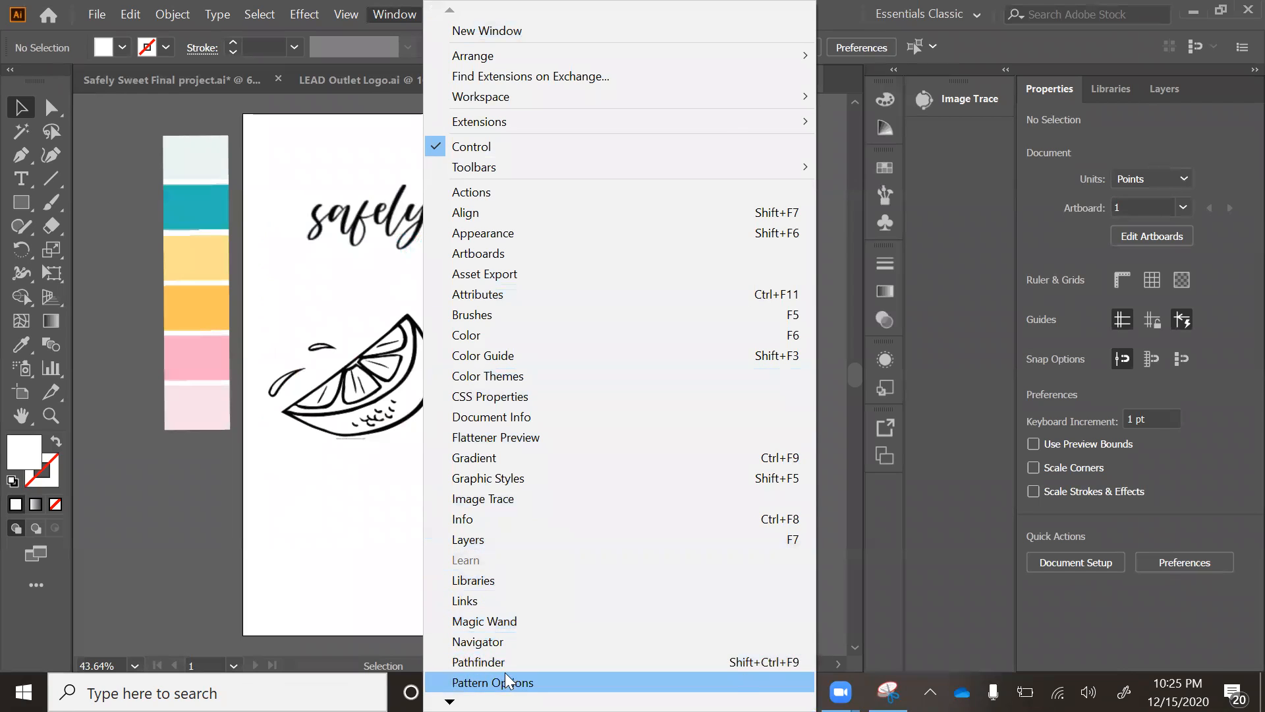
pyautogui.click(546, 498)
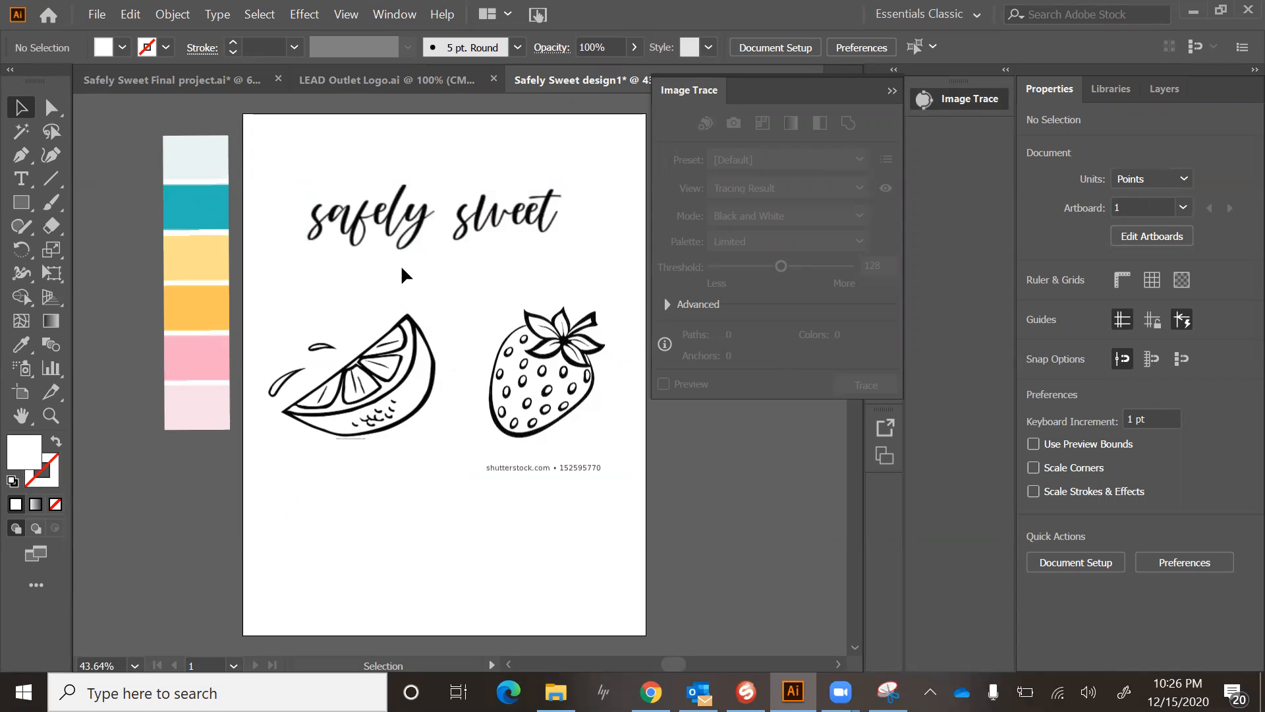
pyautogui.click(438, 221)
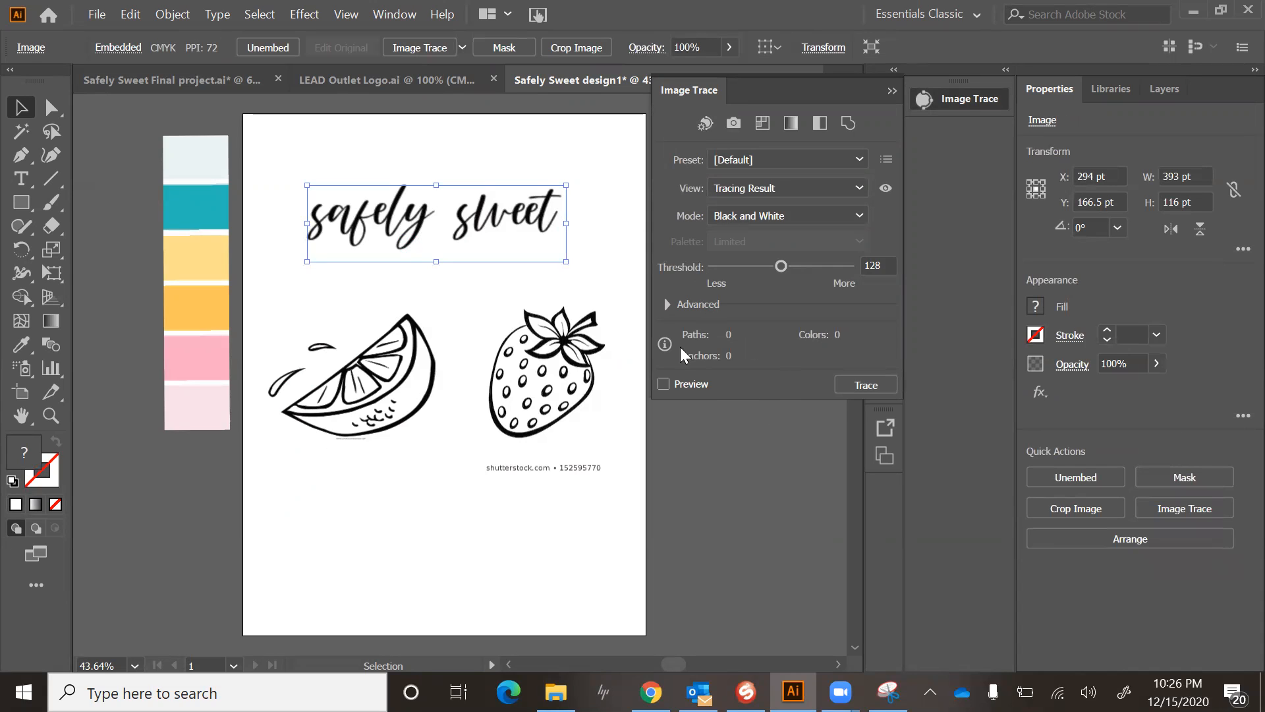
pyautogui.click(666, 384)
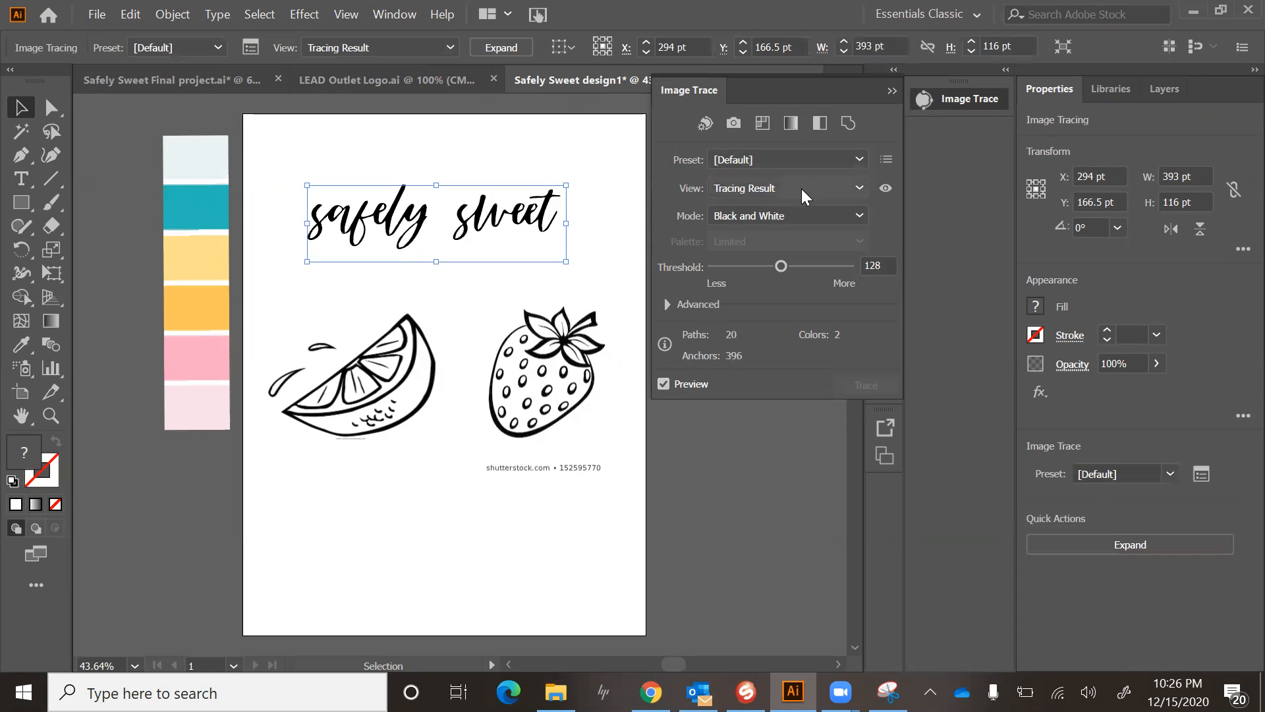
pyautogui.click(756, 190)
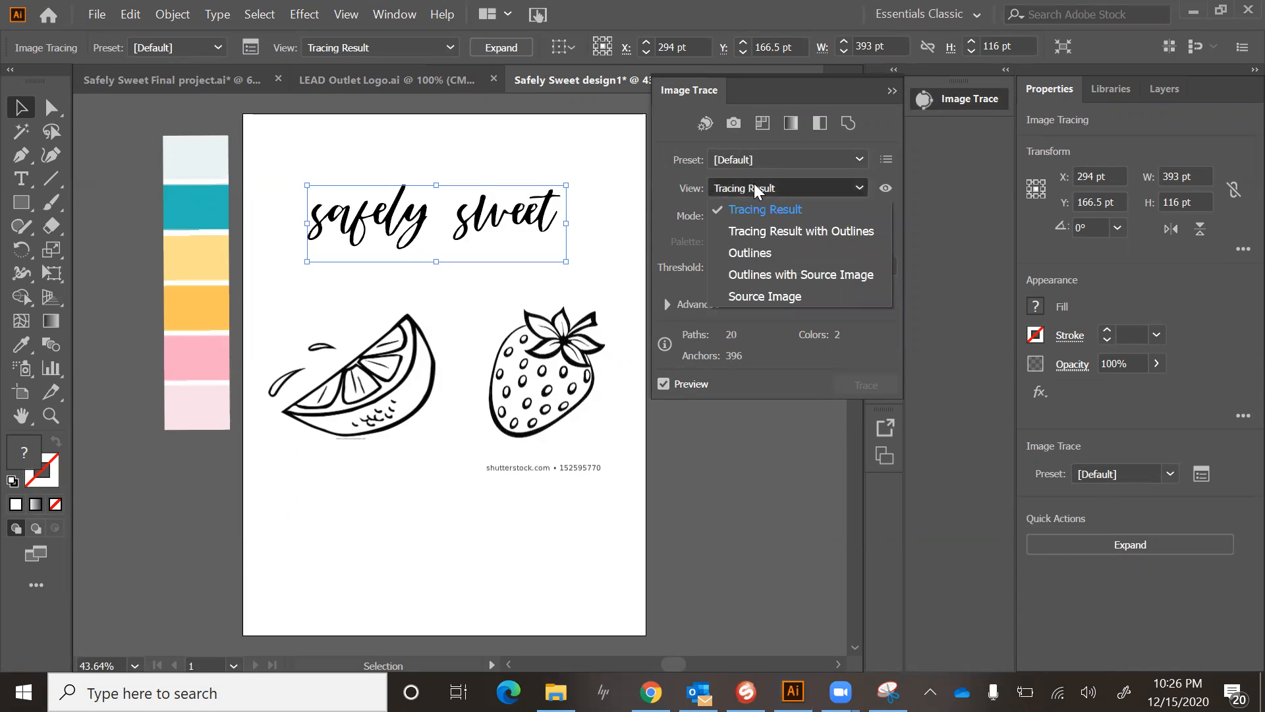
pyautogui.click(773, 232)
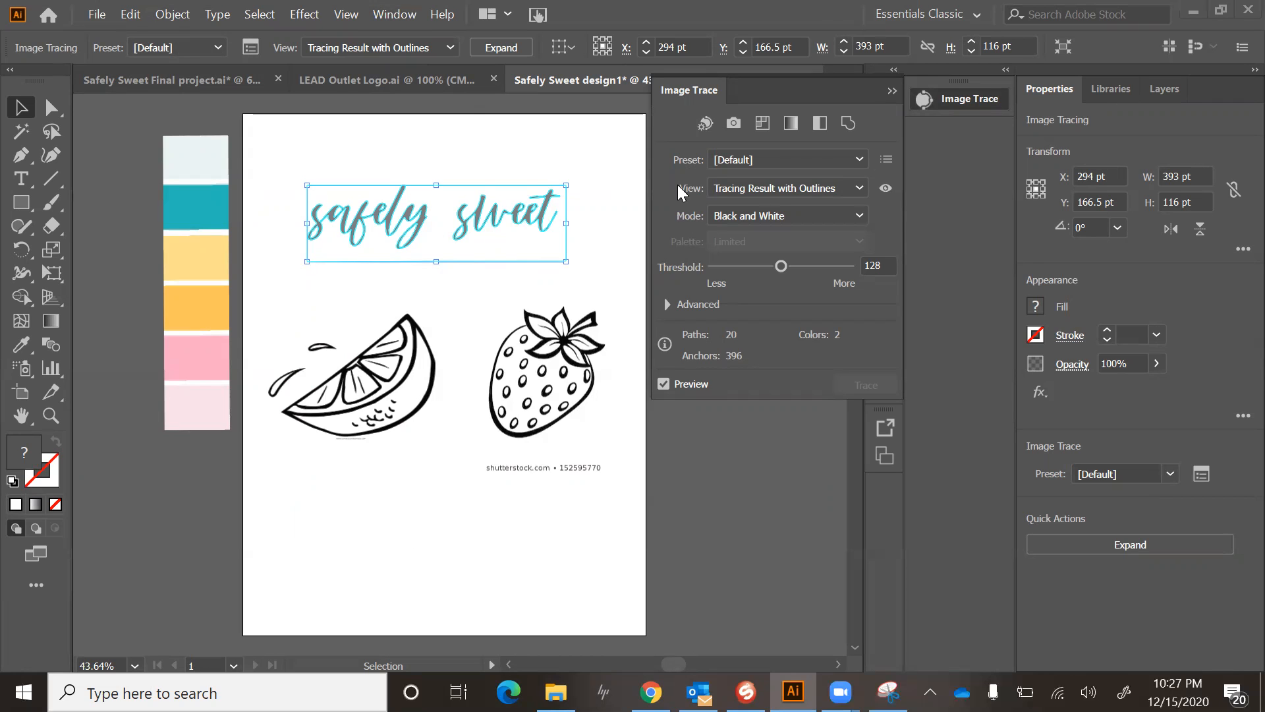
pyautogui.hotkey('alt', 'w')
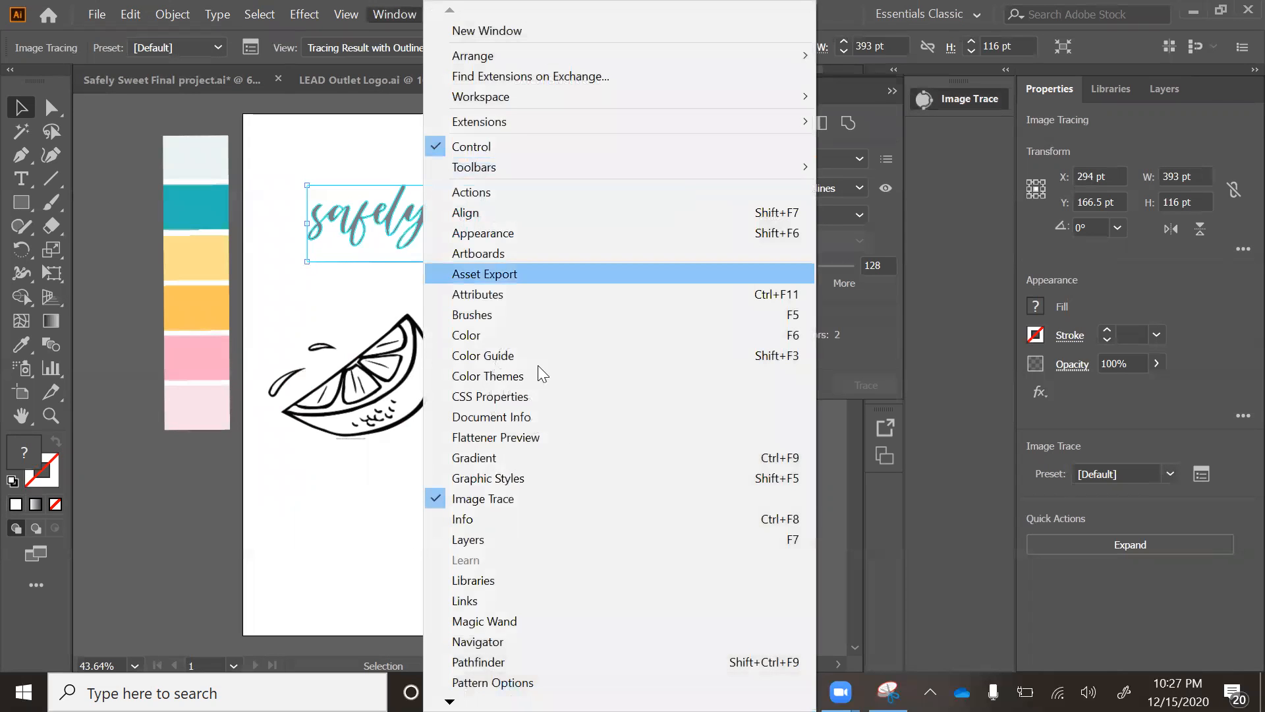
pyautogui.moveTo(450, 701)
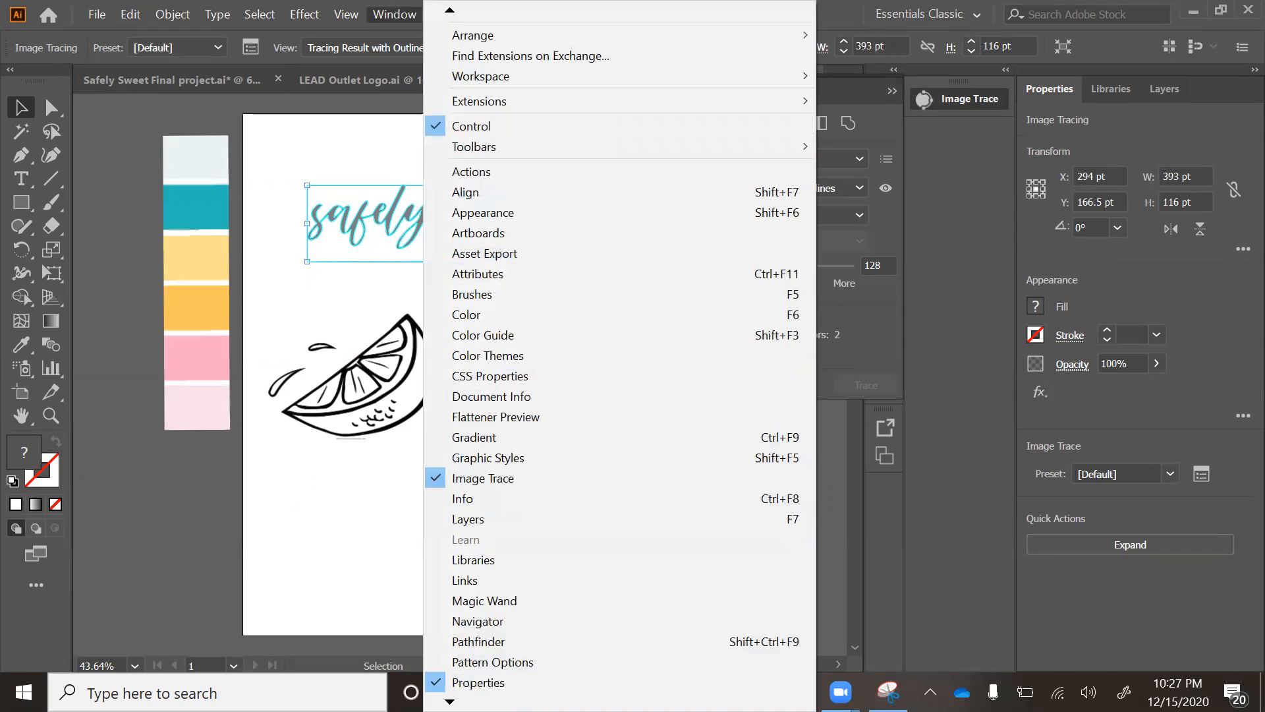
pyautogui.click(1205, 115)
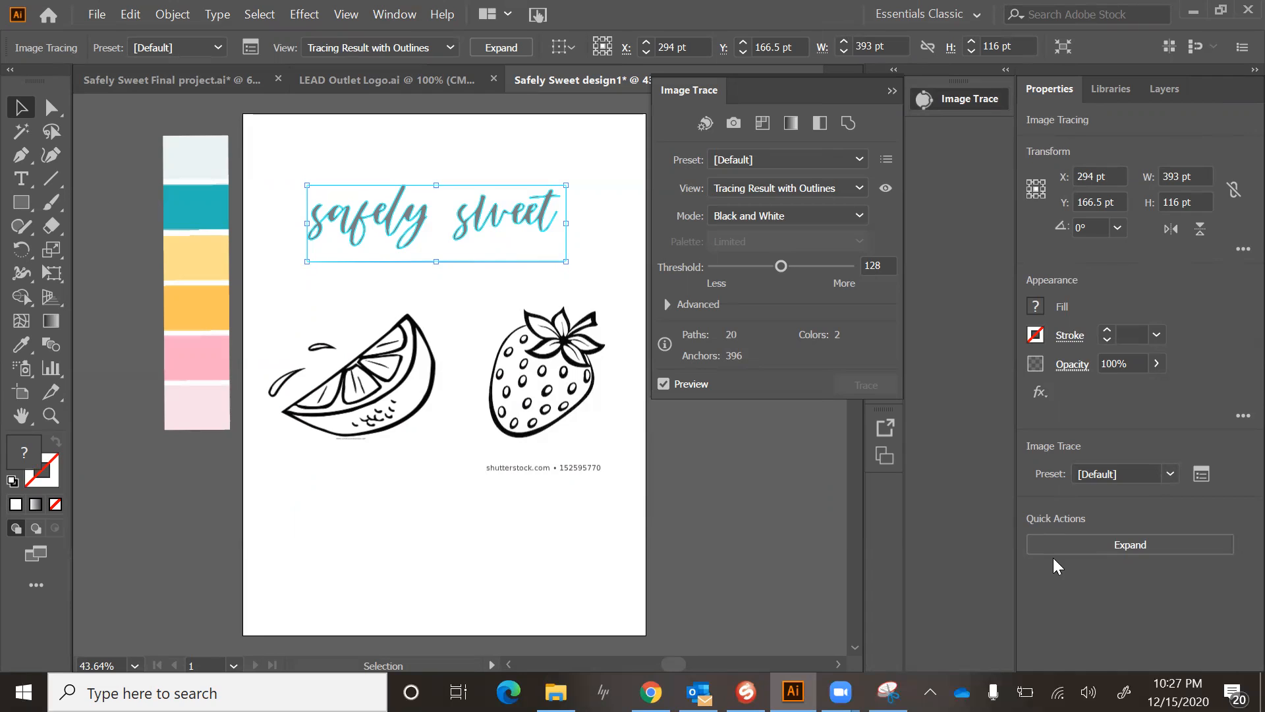
# Expand the traced "safely sweet" lettering into editable paths and ungroup them.
pyautogui.click(495, 50)
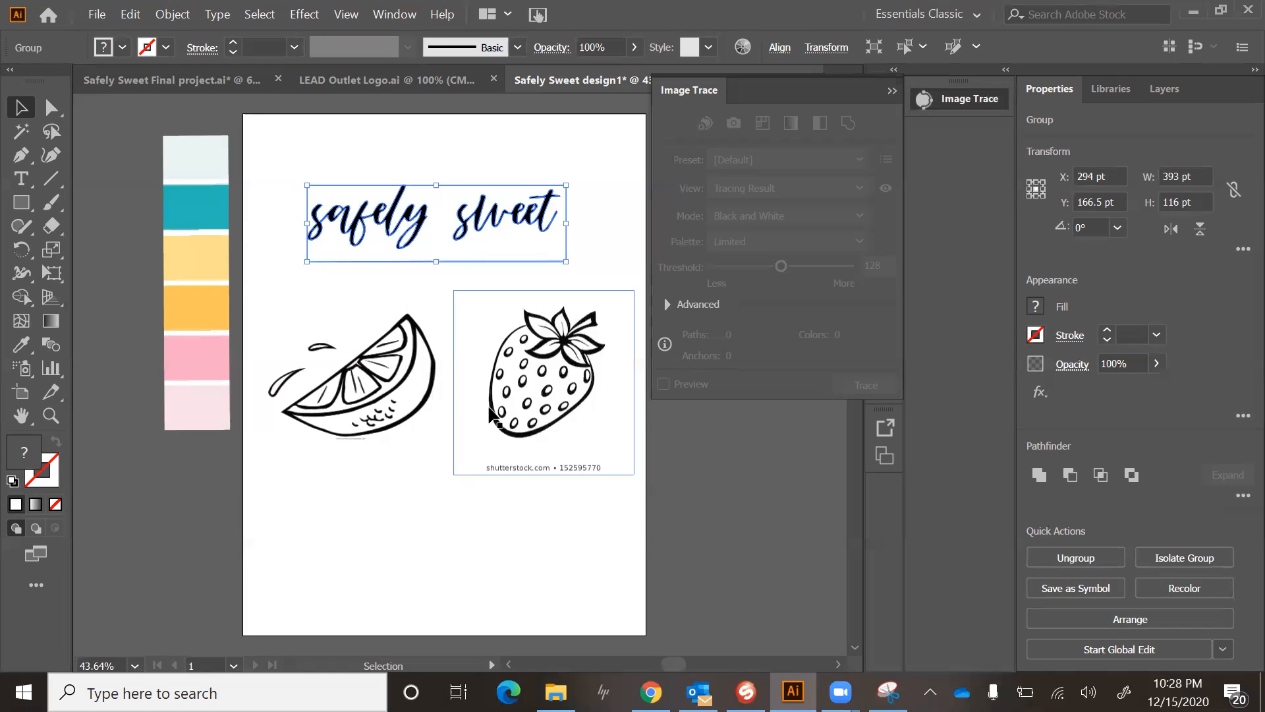
pyautogui.click(1100, 554)
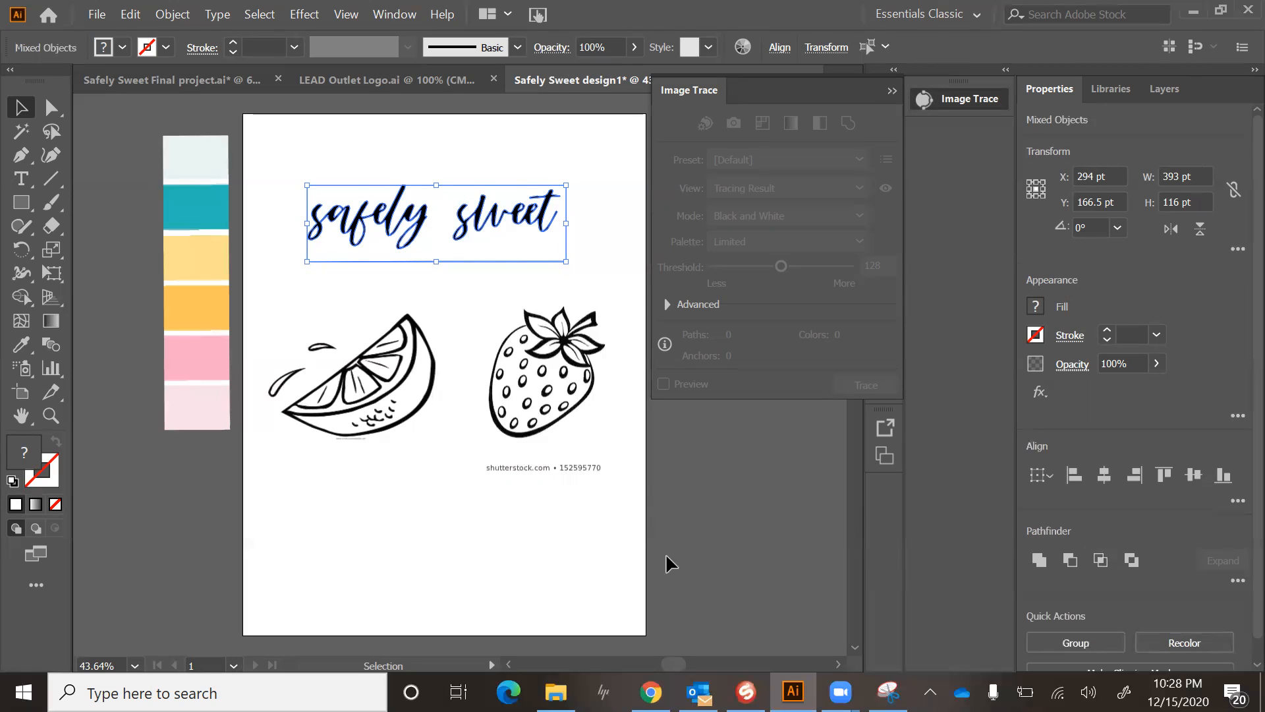
pyautogui.click(440, 290)
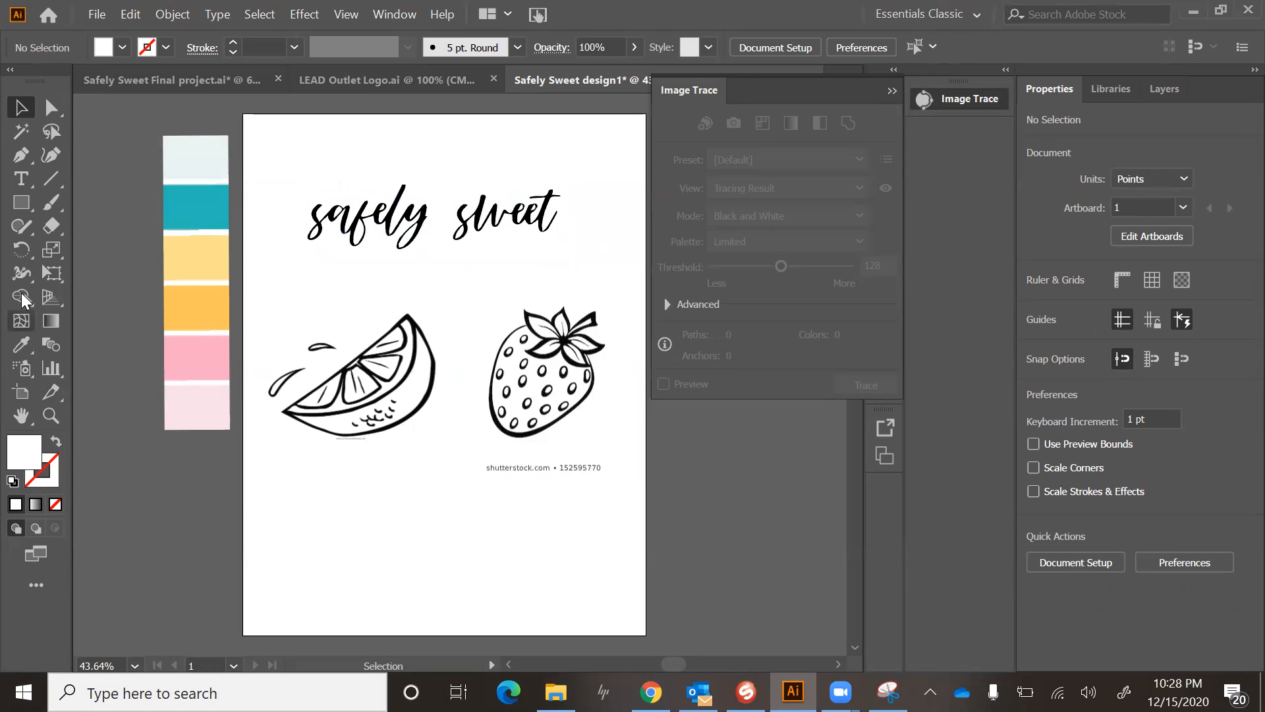
# Draw a dark blue rectangle without a stroke, about 499 by 201 pt, covering the "safely sweet" lettering.
pyautogui.click(20, 202)
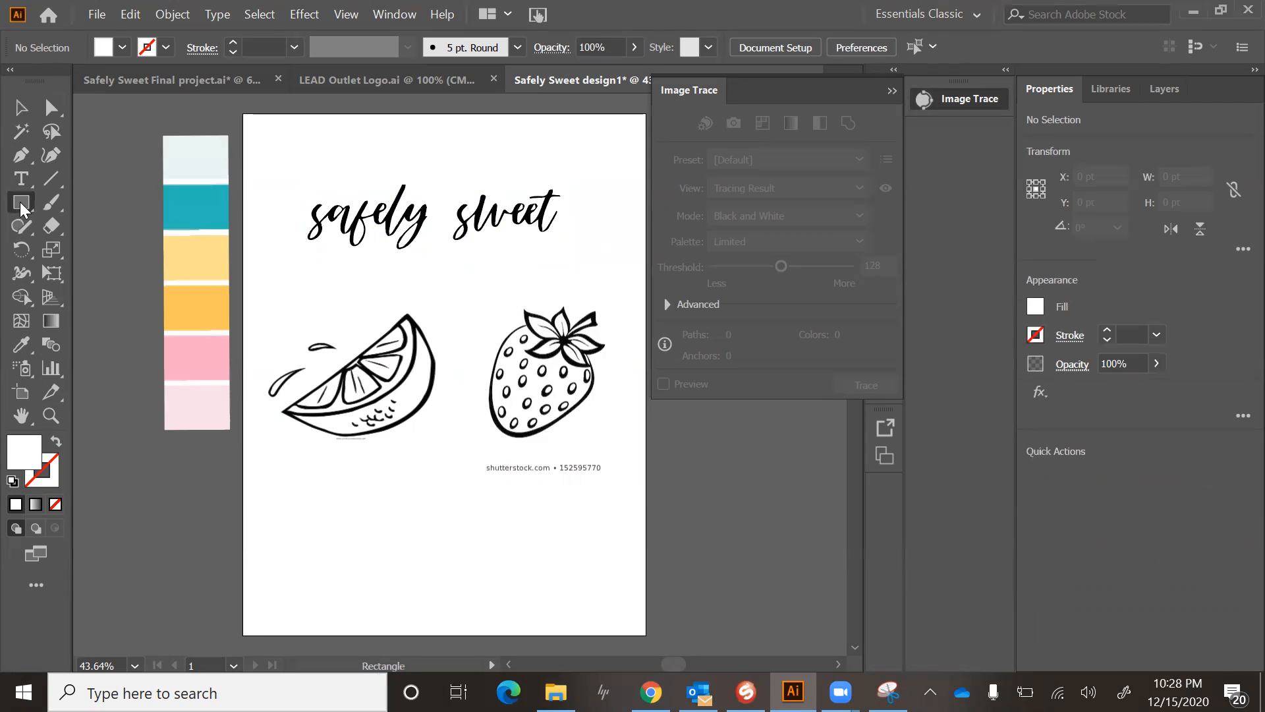
pyautogui.click(1040, 305)
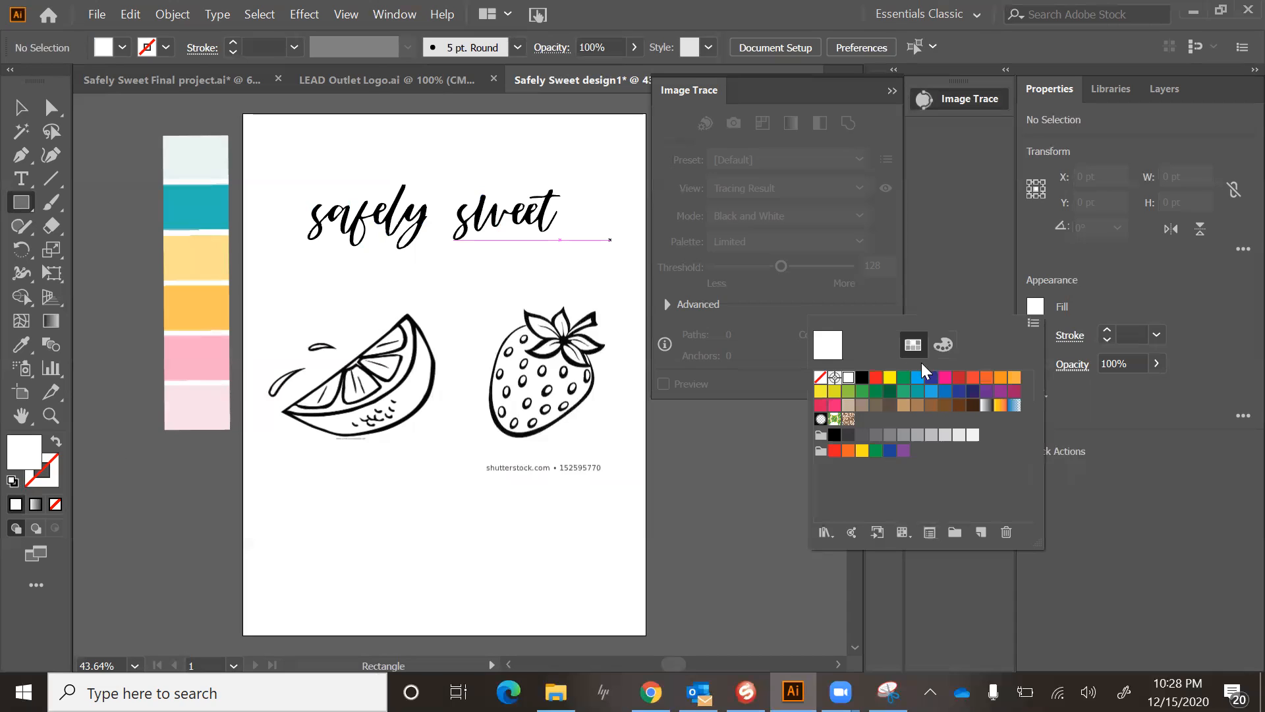
pyautogui.click(930, 378)
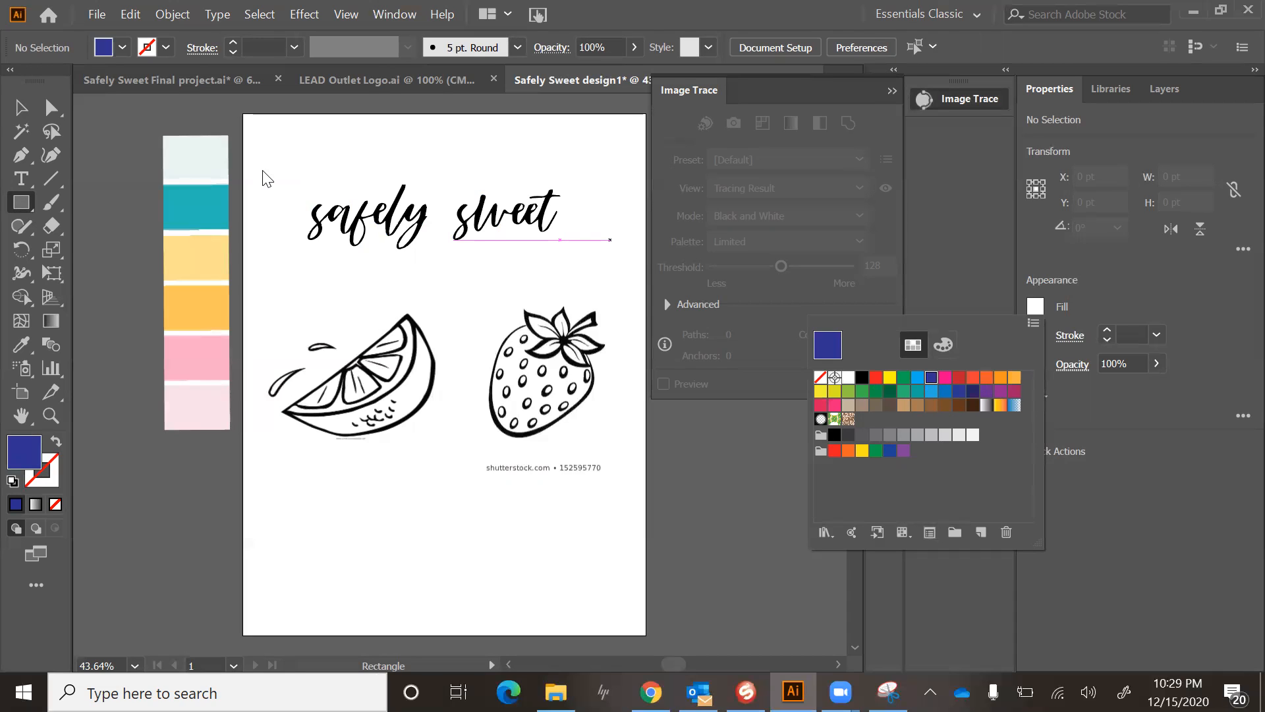
pyautogui.click(273, 149)
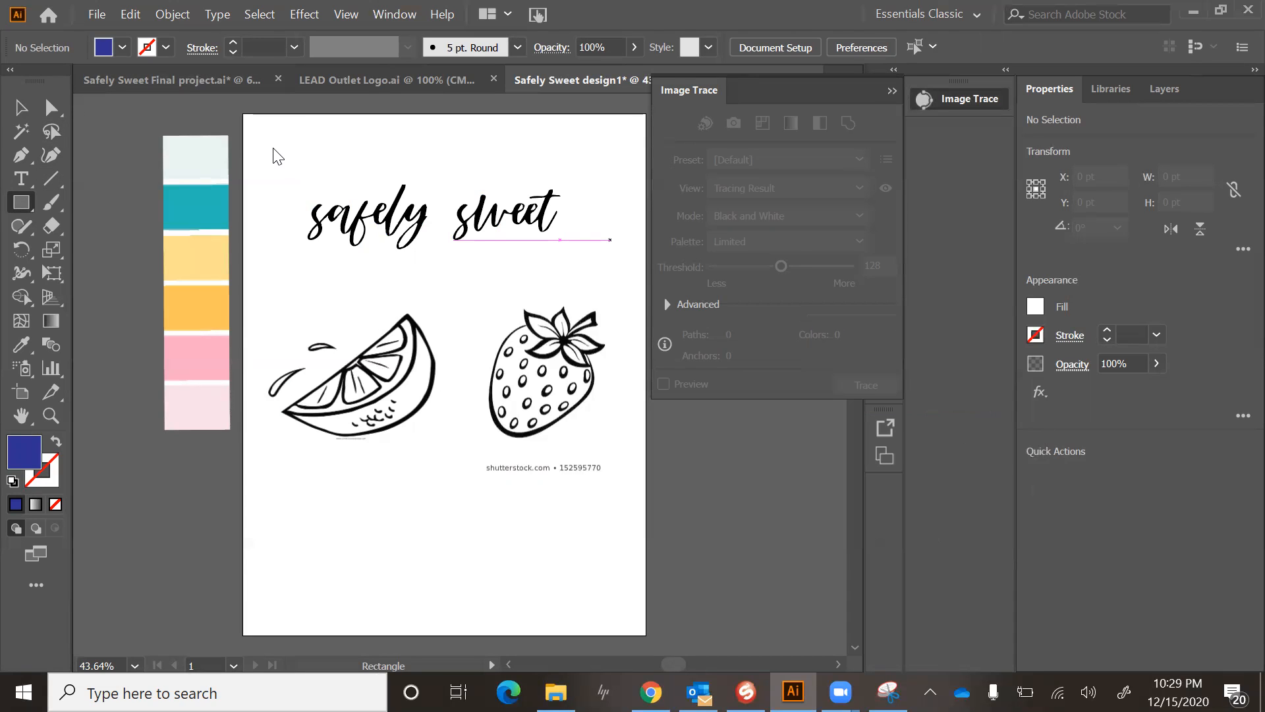
pyautogui.moveTo(285, 151); pyautogui.dragTo(613, 282)
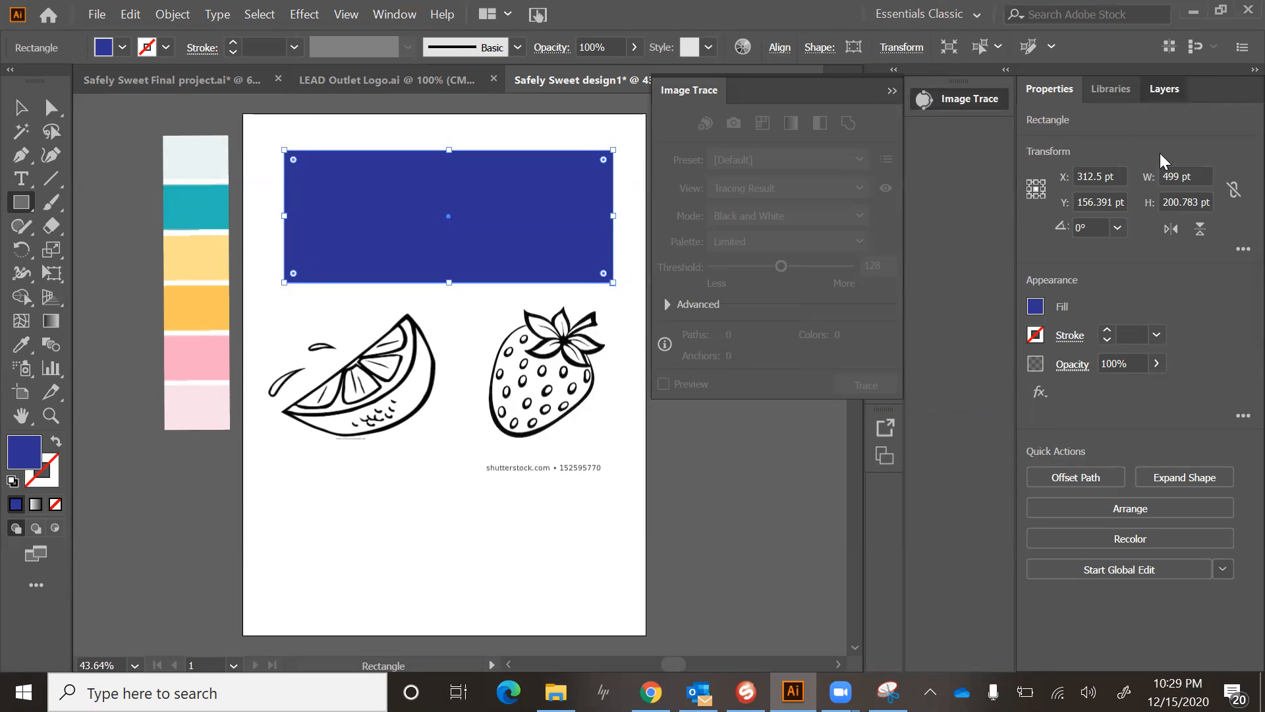
# Send the blue rectangle to the back, behind the lettering, and deselect it.
pyautogui.click(1164, 90)
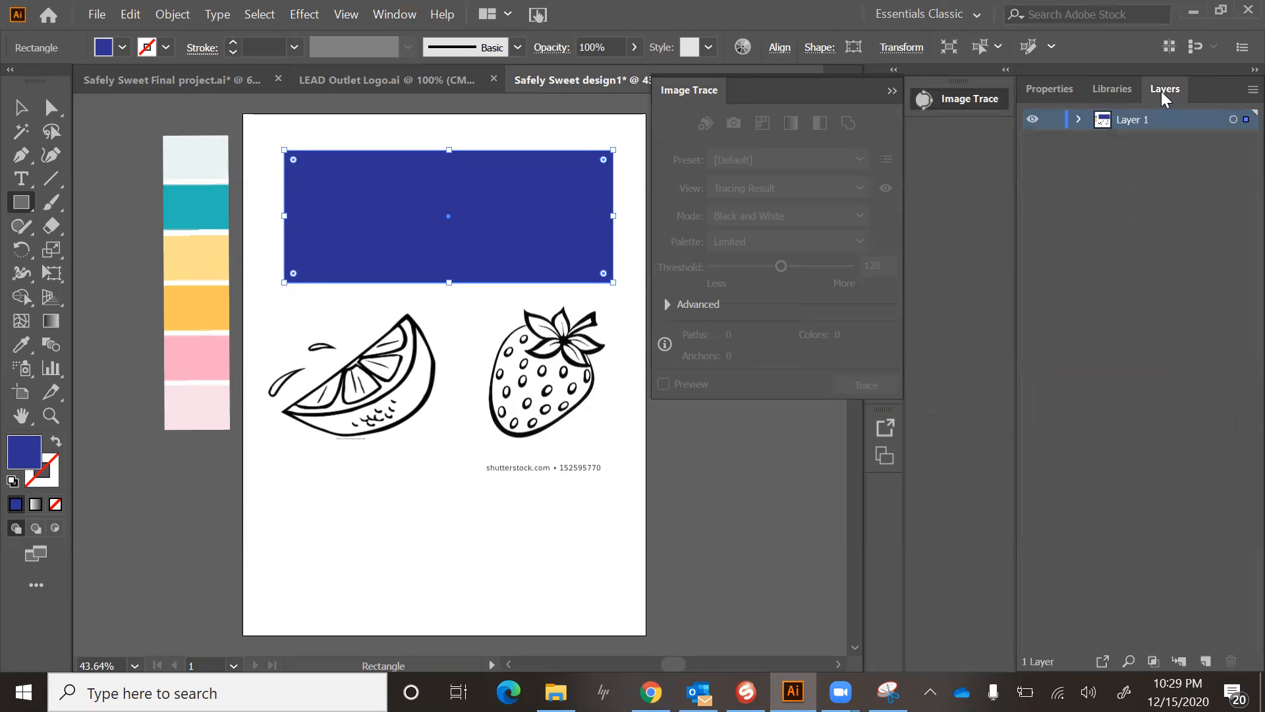
pyautogui.click(16, 112)
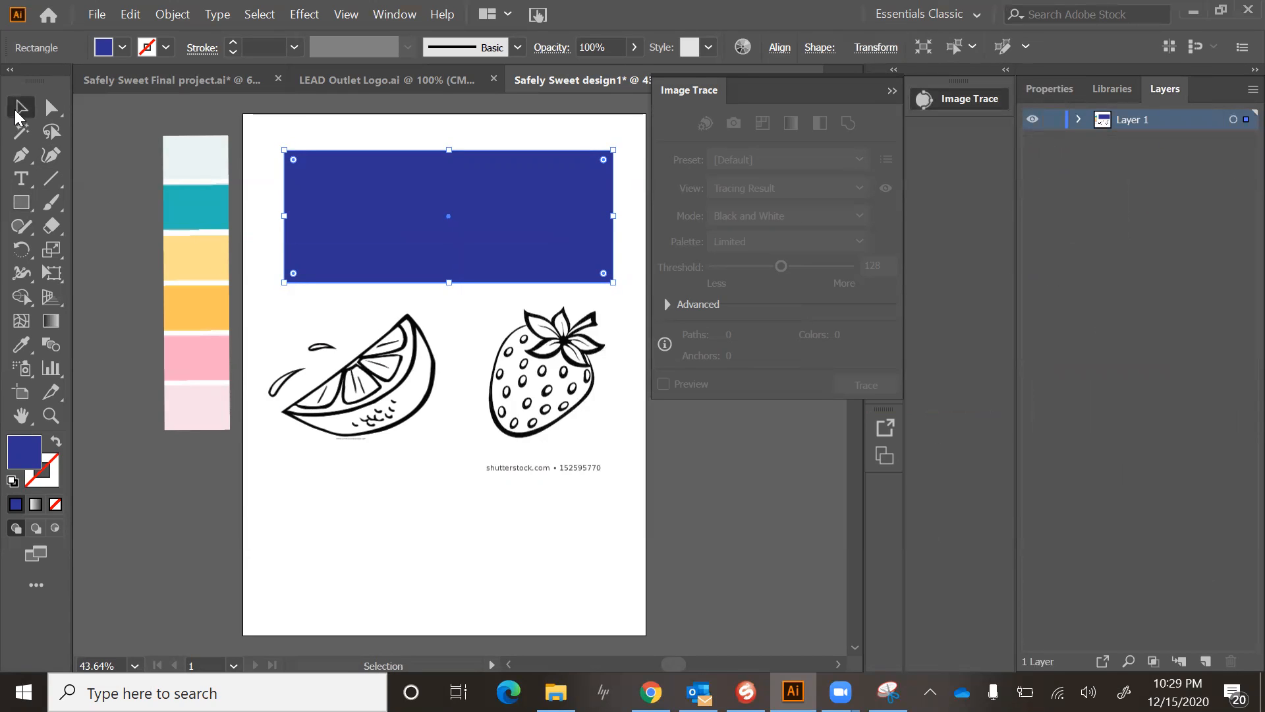
pyautogui.rightClick(347, 178)
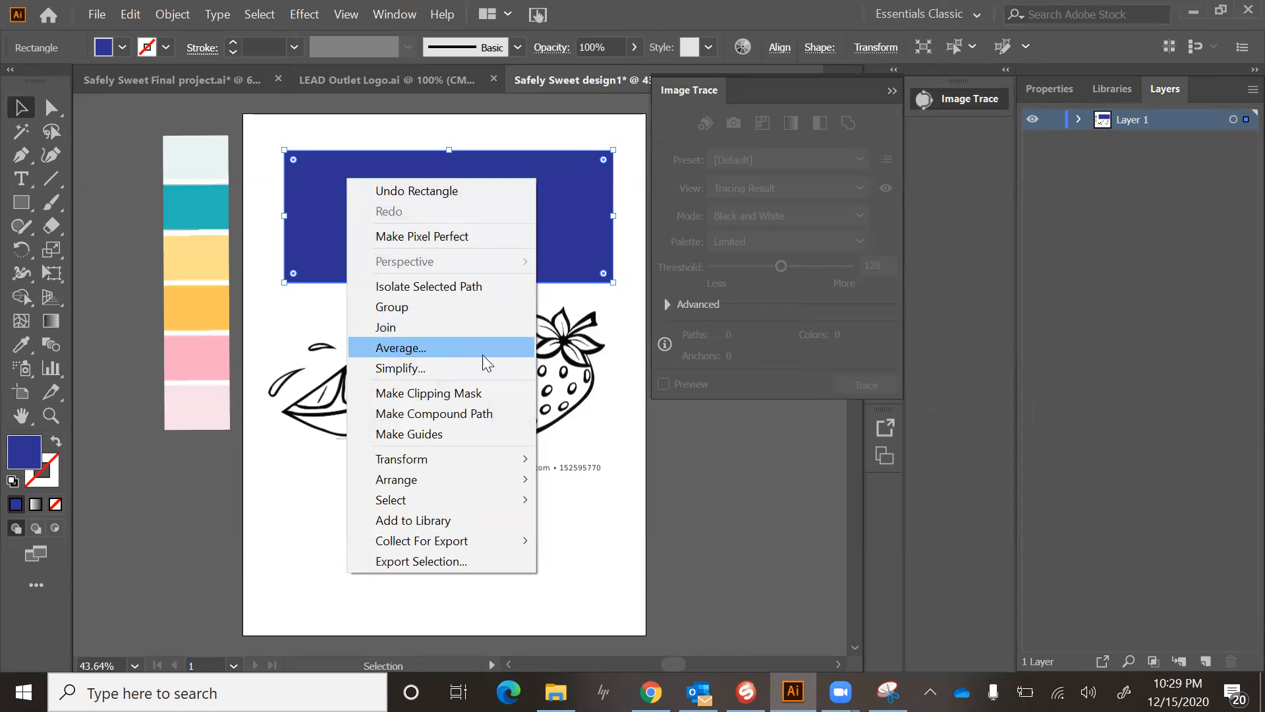
pyautogui.moveTo(465, 482)
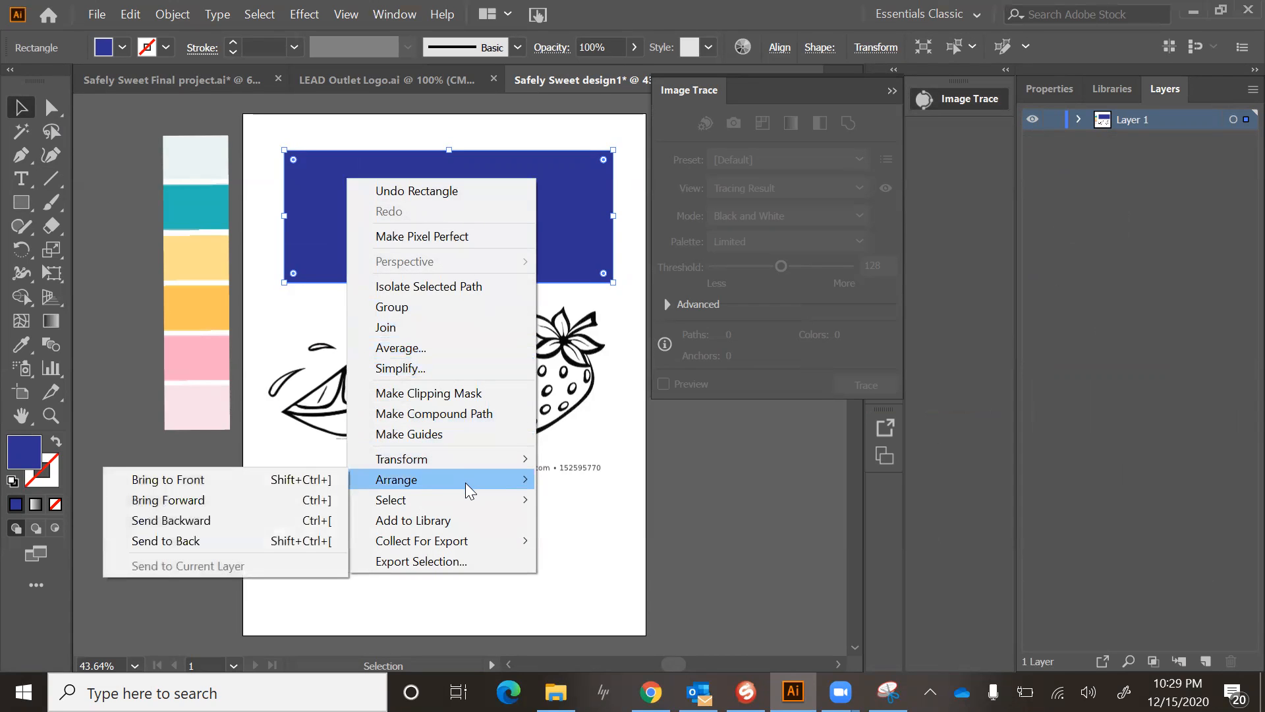
pyautogui.click(238, 543)
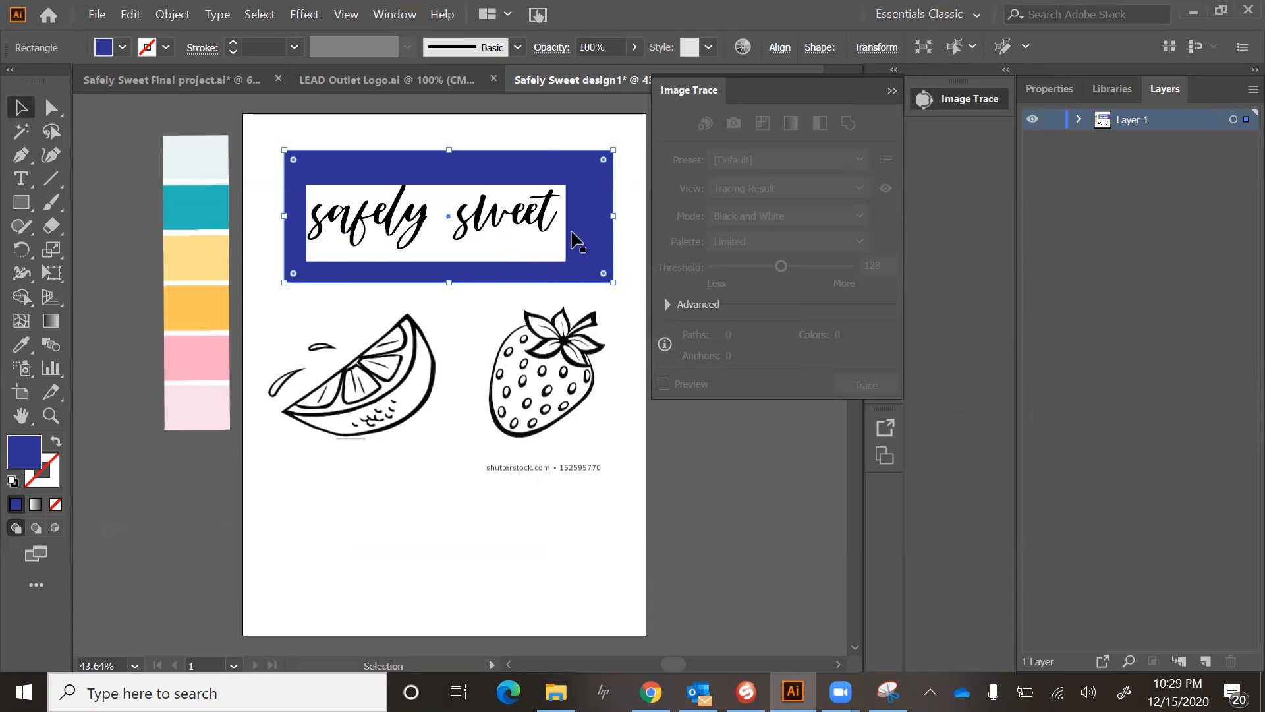
pyautogui.click(620, 545)
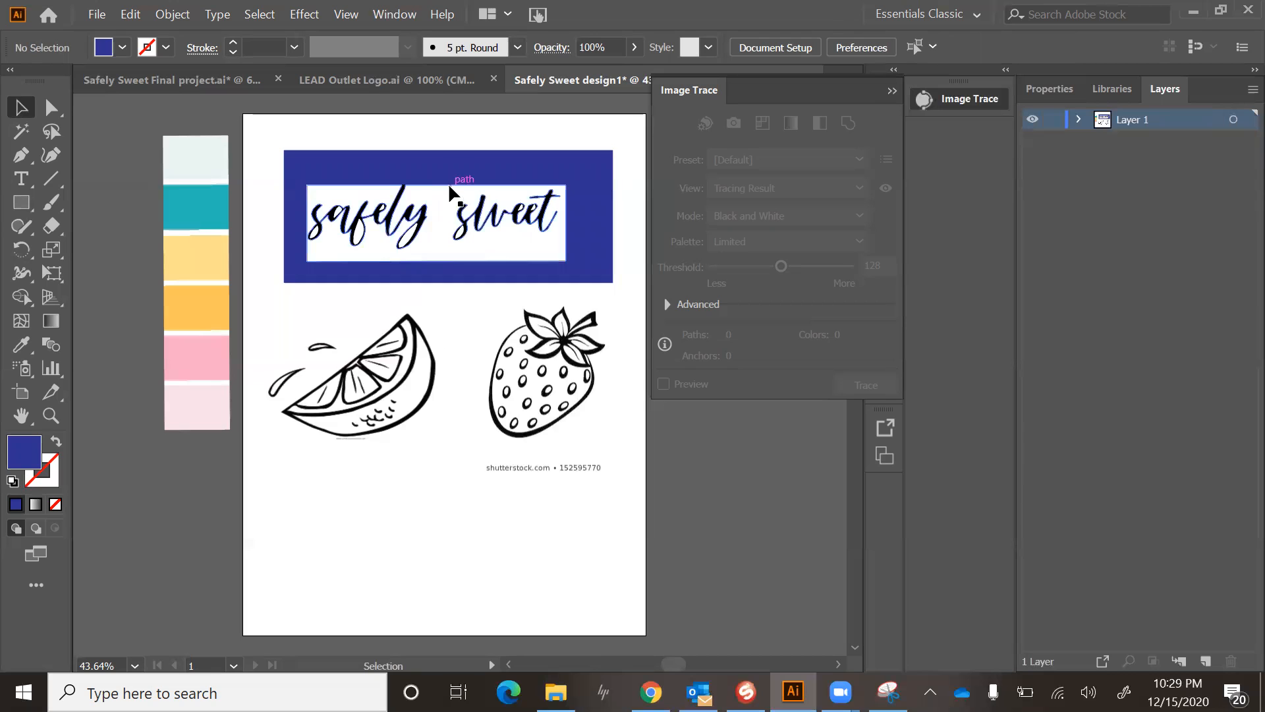
# Delete the white background behind the lettering and the white shapes inside the "y" and the "s" of "sweet".
pyautogui.moveTo(442, 197); pyautogui.dragTo(471, 231)
pyautogui.press('Delete')
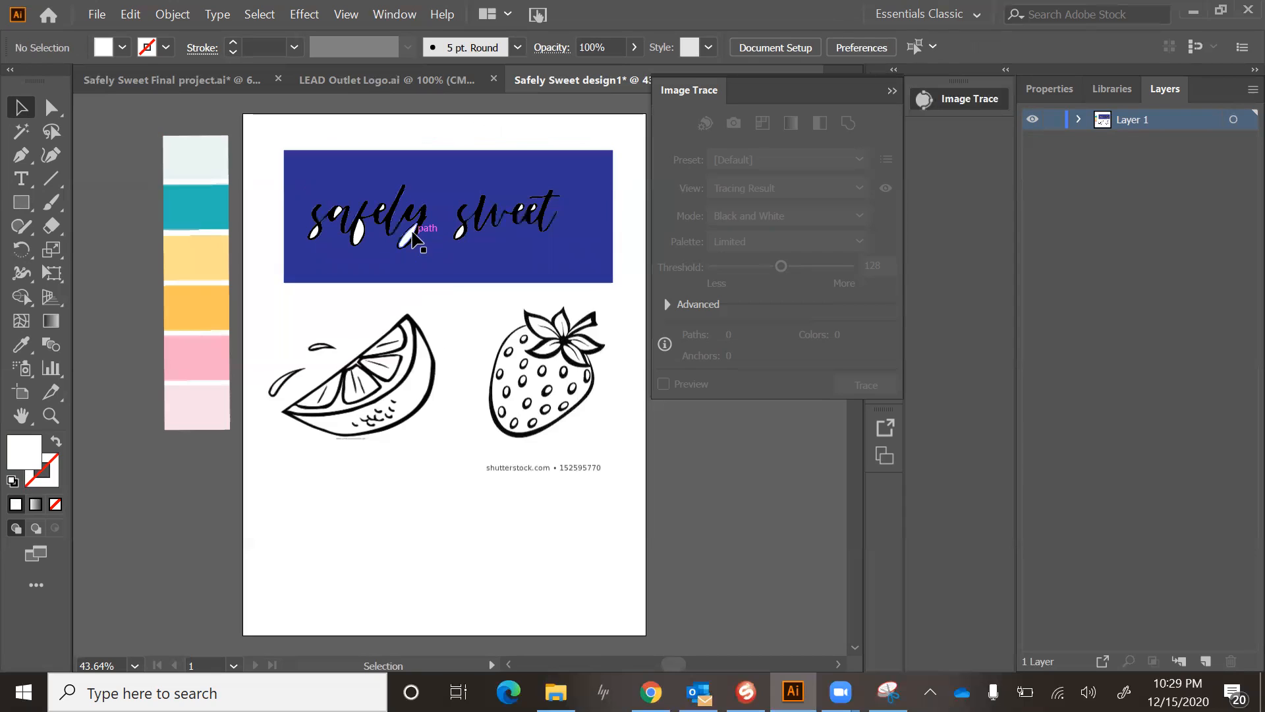
pyautogui.click(412, 238)
pyautogui.press('Delete')
pyautogui.click(461, 237)
pyautogui.press('Delete')
# Delete the remaining white shapes inside the letters "s", "a", "f" and "e" of the word "safely".
pyautogui.hotkey('ctrl', '=')
pyautogui.hotkey('ctrl', '=')
pyautogui.hotkey('ctrl', '=')
pyautogui.hotkey('ctrl', '=')
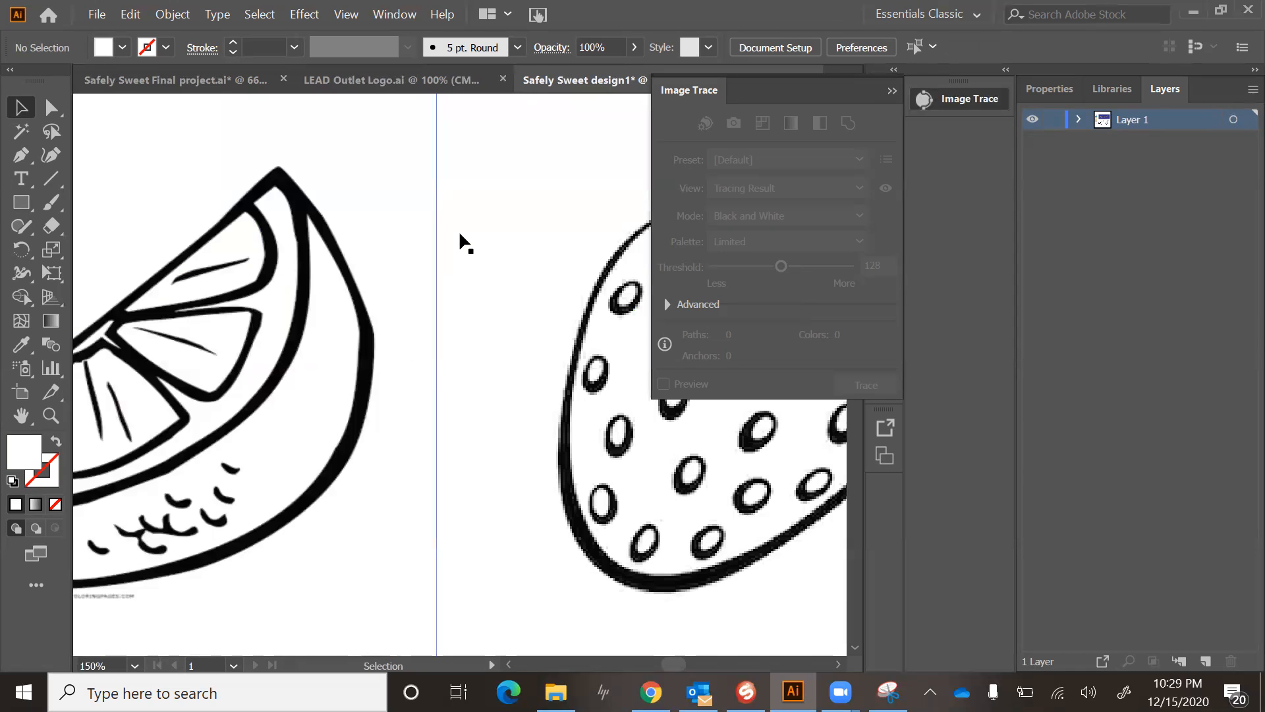
pyautogui.scroll(10, 330, 209)
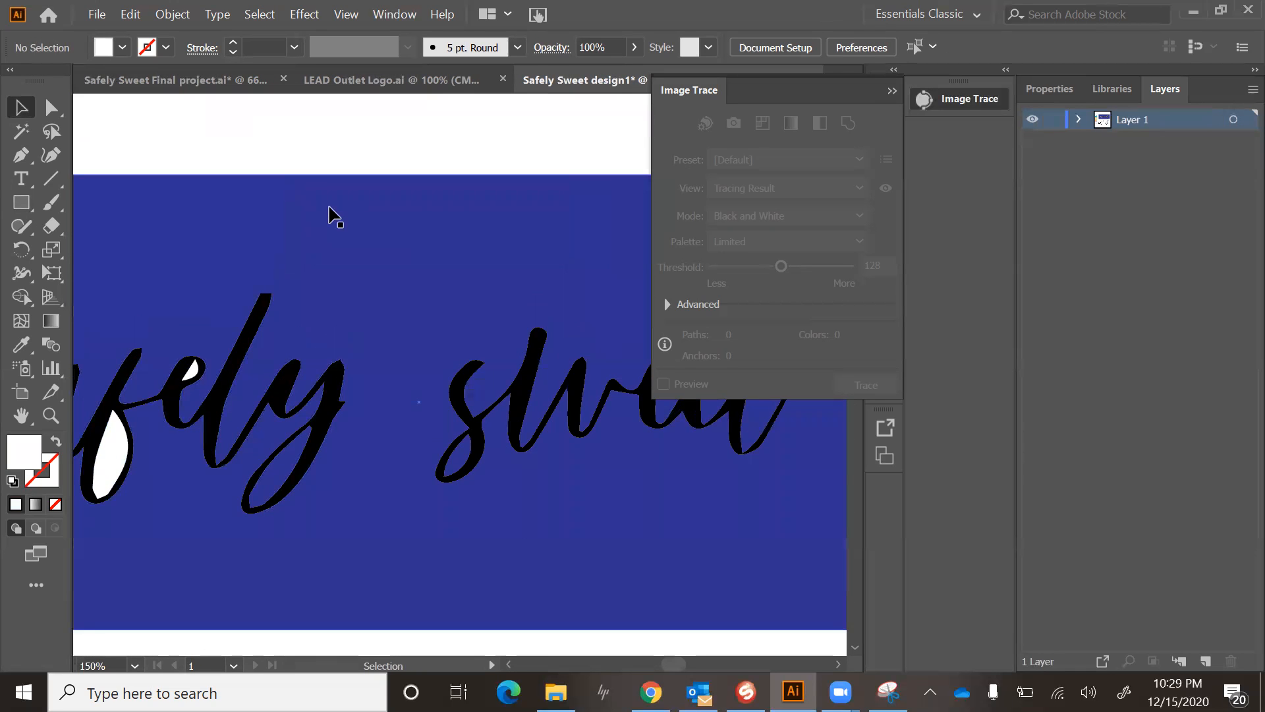
pyautogui.hscroll(-4, 211, 251)
pyautogui.click(291, 460)
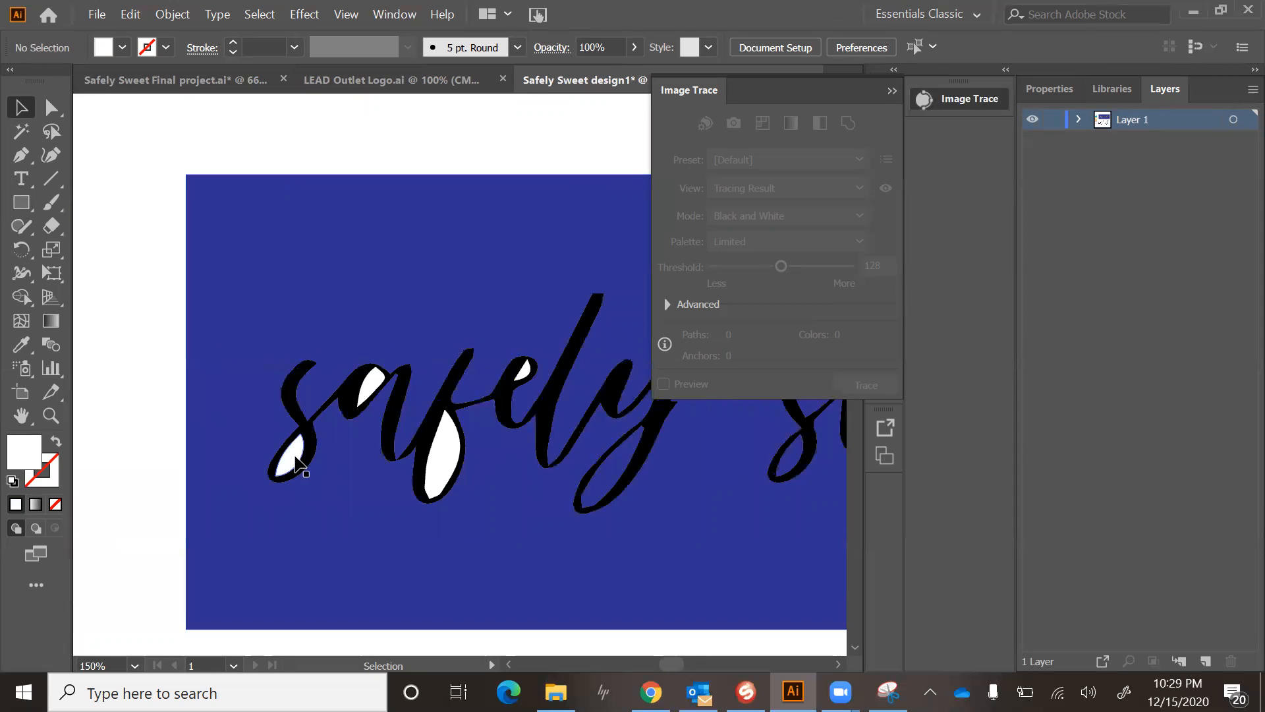
pyautogui.moveTo(295, 461); pyautogui.dragTo(372, 394)
pyautogui.press('Delete')
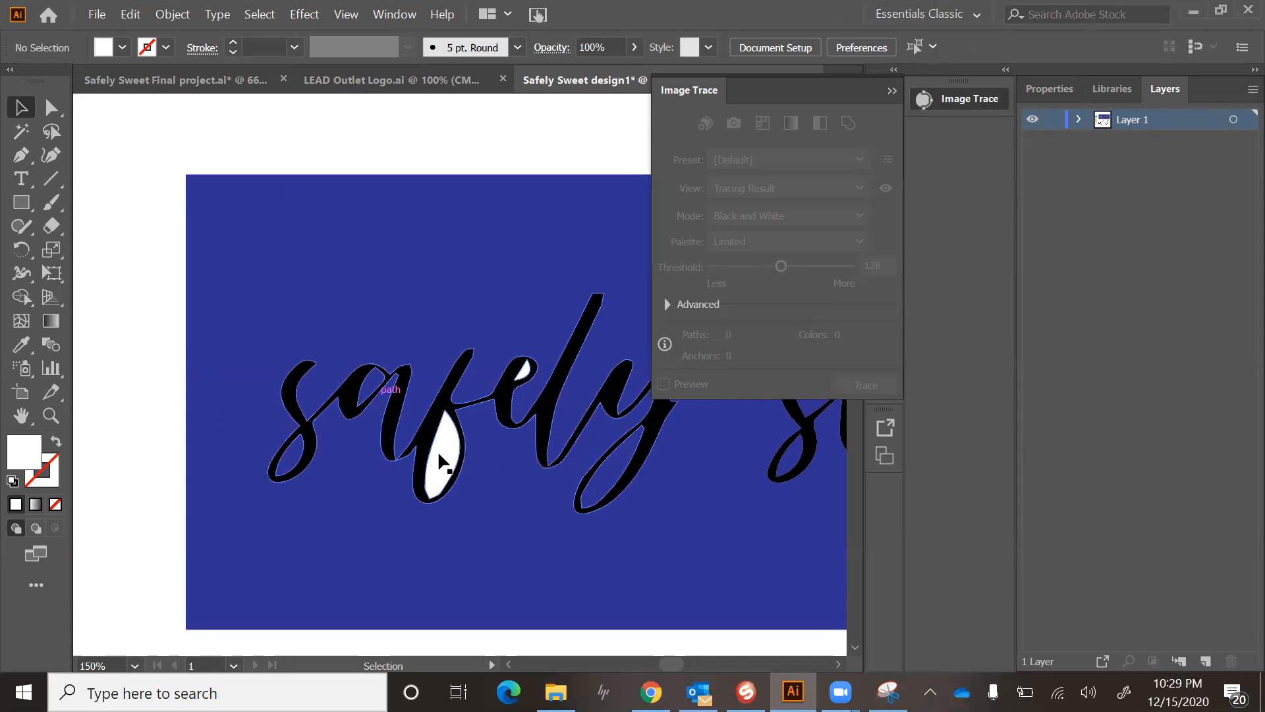
pyautogui.click(443, 461)
pyautogui.press('Delete')
pyautogui.click(522, 373)
pyautogui.press('Delete')
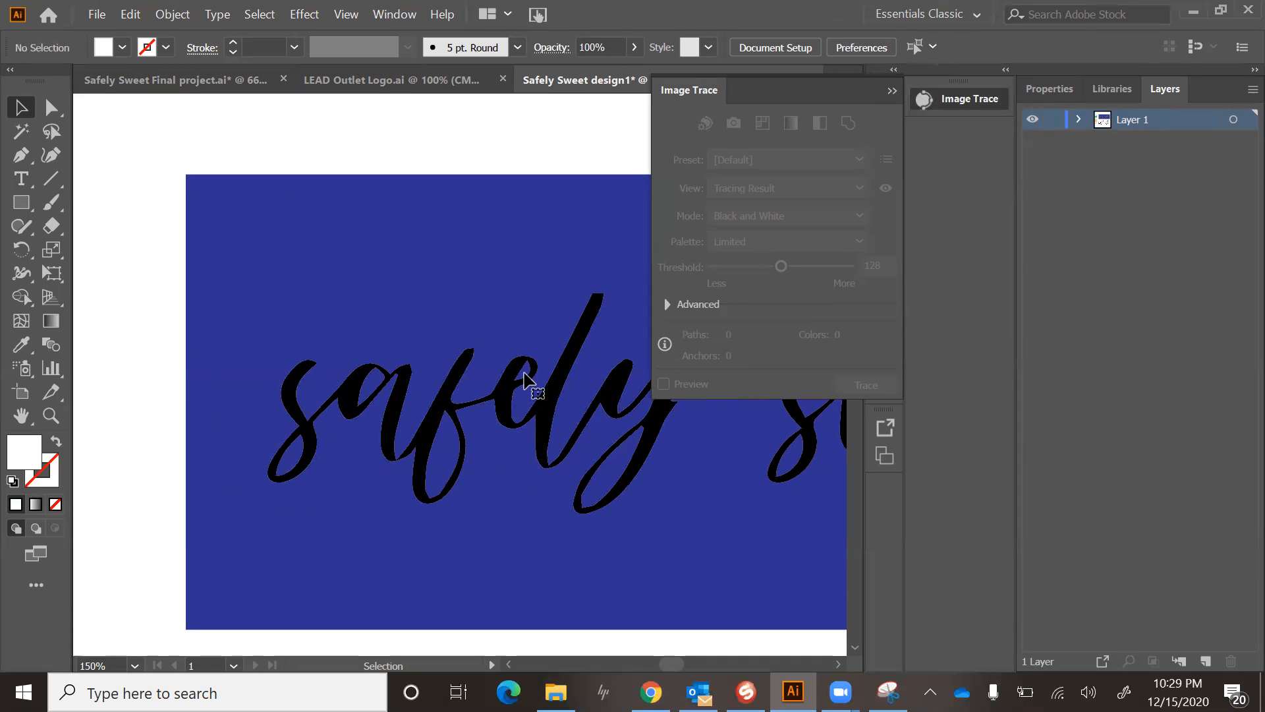
# Delete the white shapes inside both letters "e" of the word "sweet".
pyautogui.hscroll(4, 641, 530)
pyautogui.hscroll(6, 641, 530)
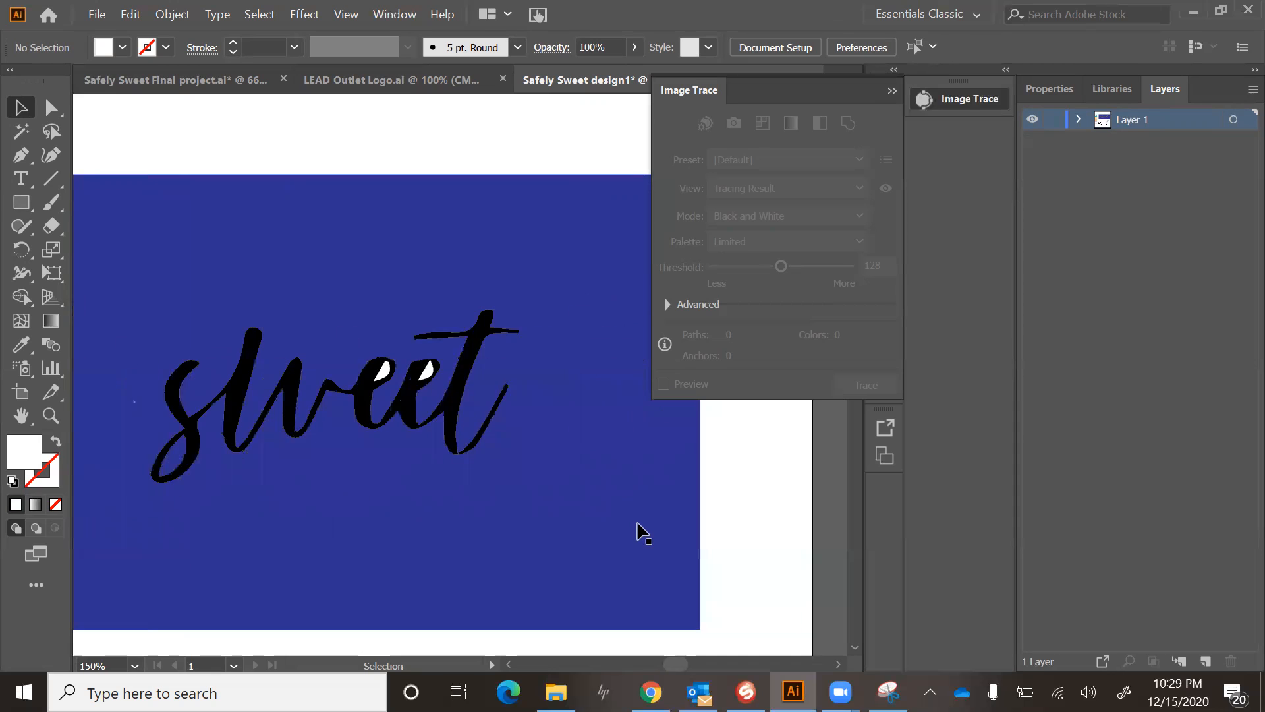
pyautogui.click(352, 376)
pyautogui.press('Delete')
pyautogui.click(395, 375)
pyautogui.press('Delete')
# Delete the blue rectangle behind the "safely sweet" lettering.
pyautogui.click(332, 257)
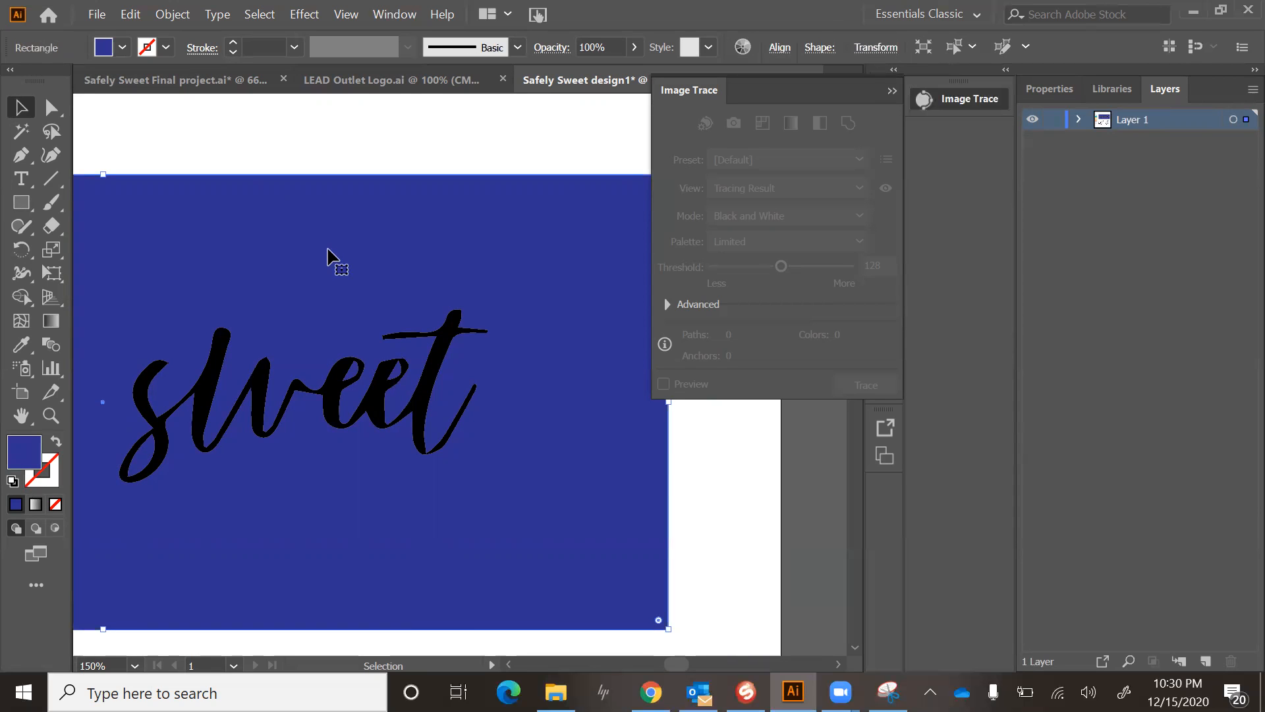
pyautogui.press('Delete')
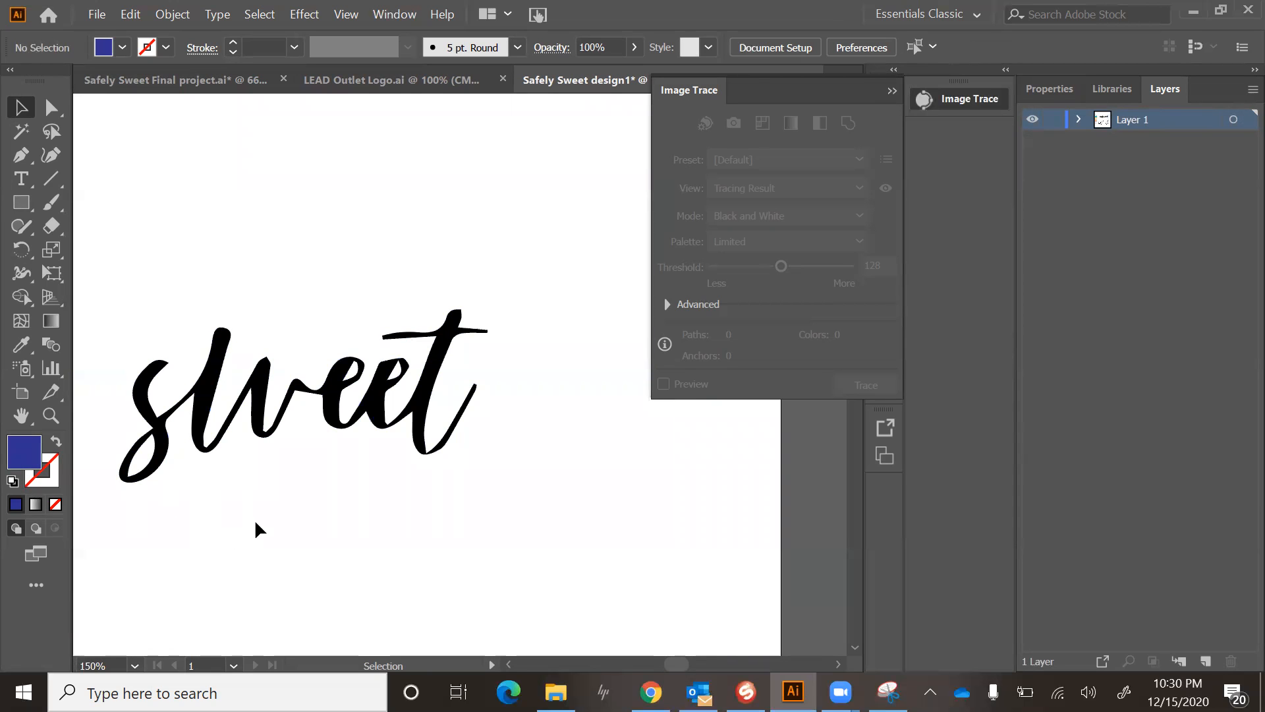
pyautogui.hscroll(-5, 255, 523)
pyautogui.scroll(-3, 256, 523)
pyautogui.scroll(-1, 255, 519)
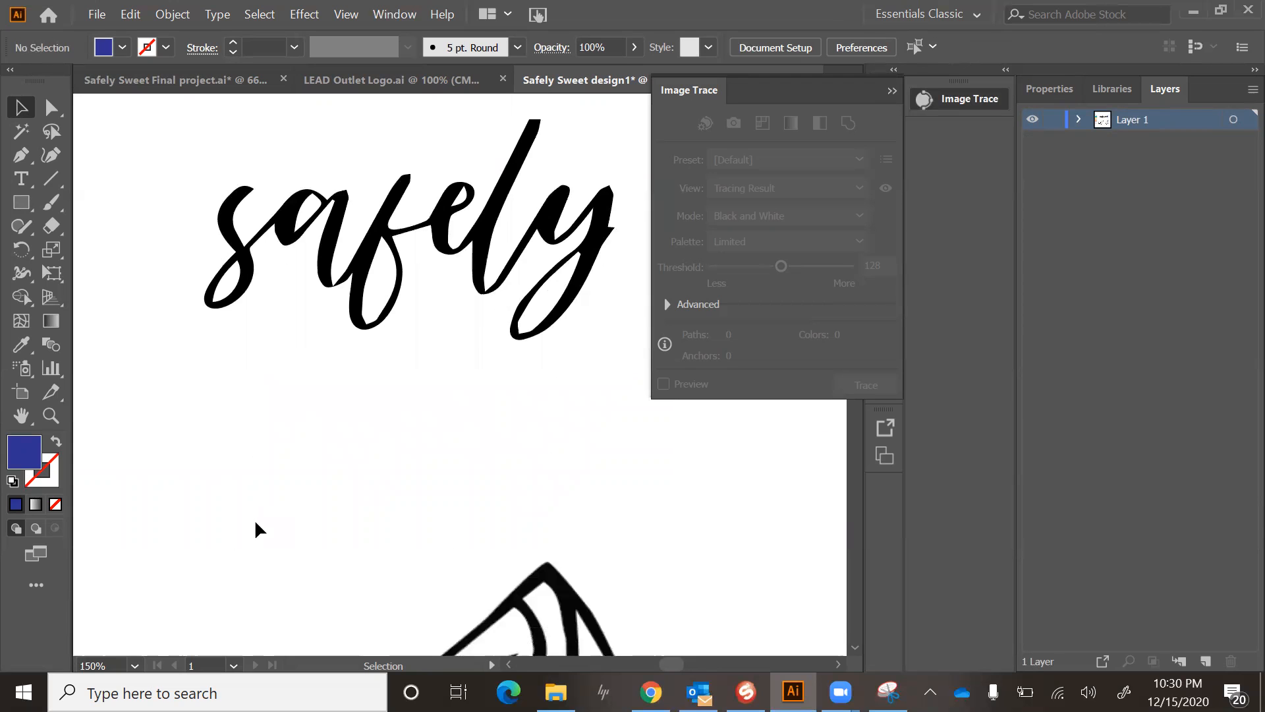
pyautogui.hscroll(10, 446, 414)
pyautogui.hscroll(-7, 447, 413)
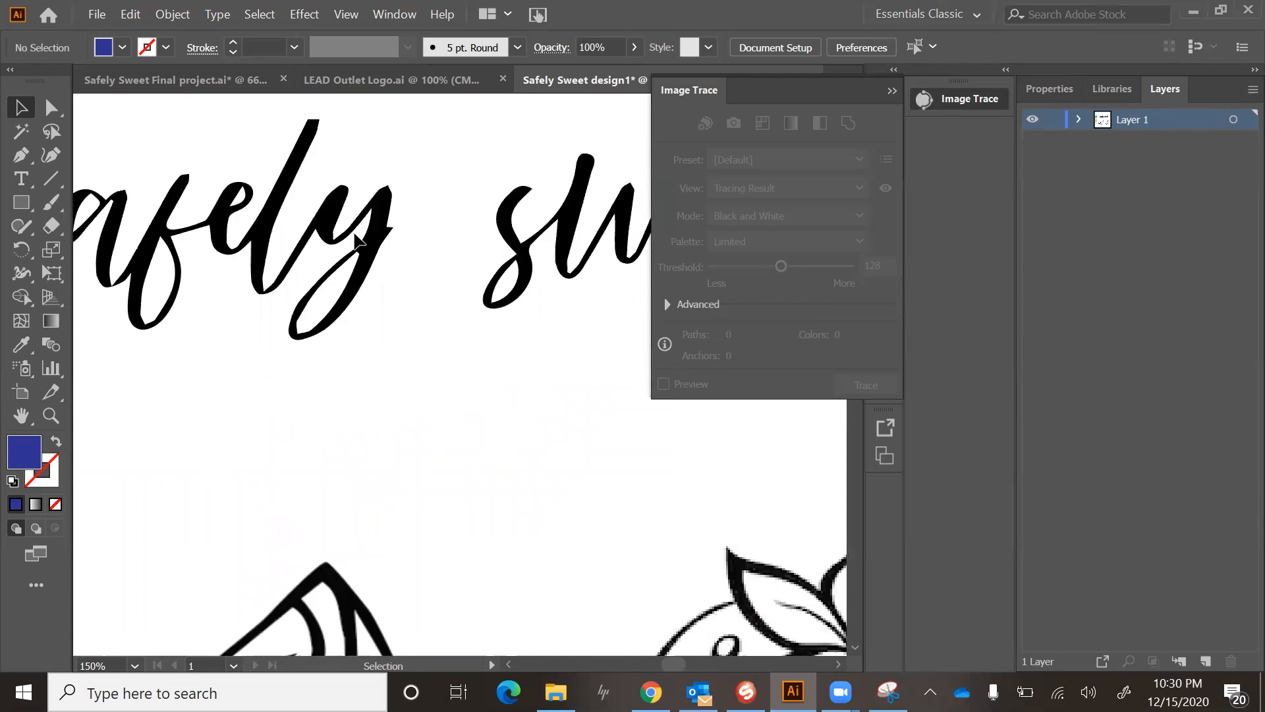
pyautogui.hscroll(-5, 242, 446)
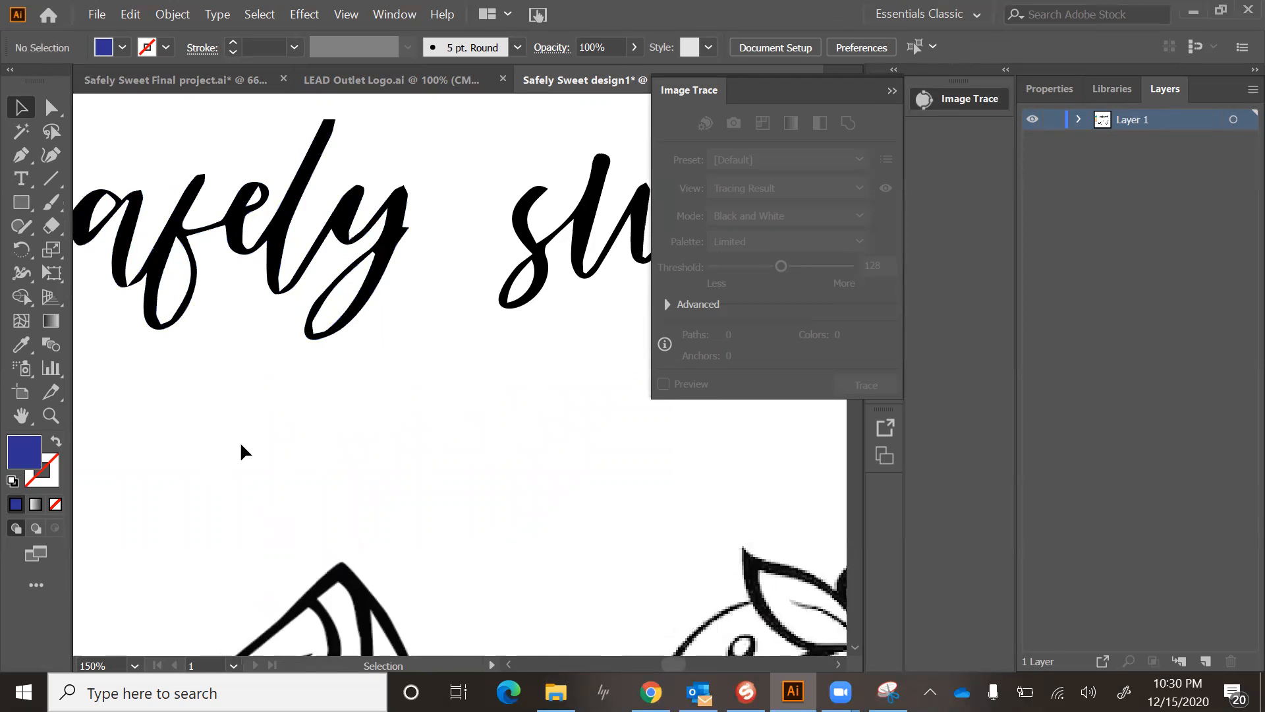
# Move the word "sweet" directly beneath "safely", shifted slightly to the right so the two words overlap.
pyautogui.hotkey('ctrl', '-')
pyautogui.hotkey('ctrl', '-')
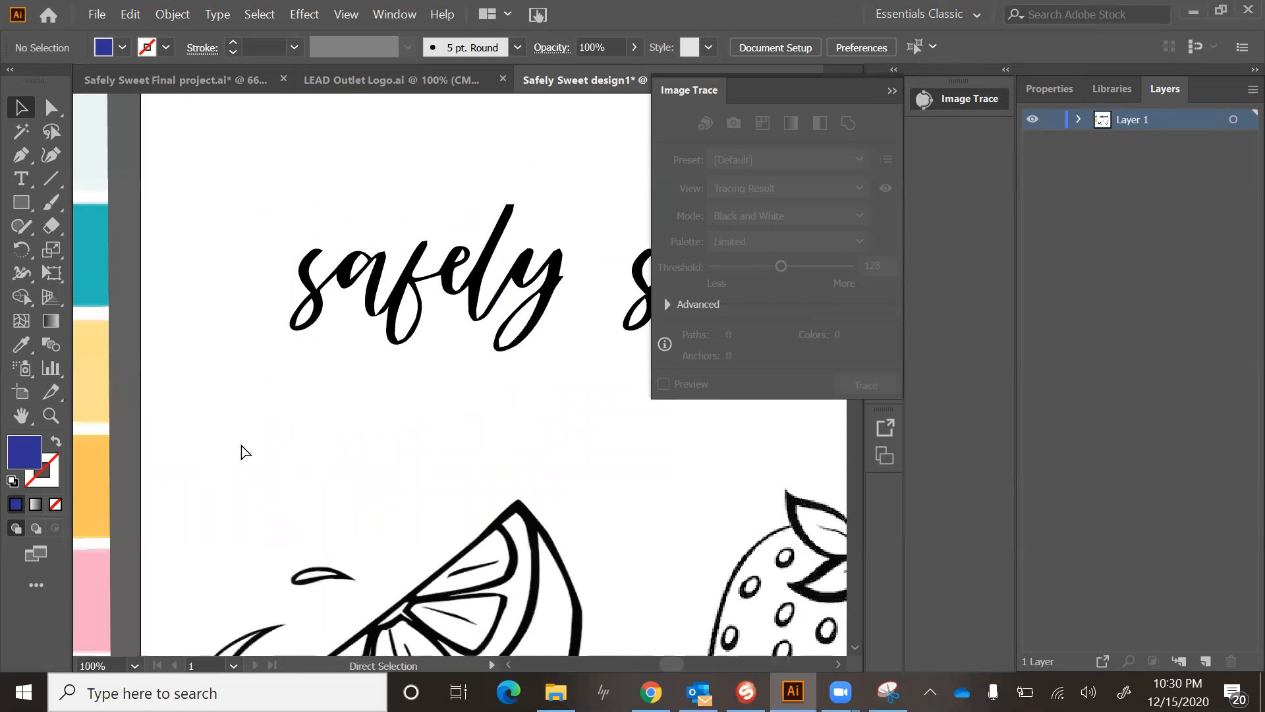
pyautogui.hscroll(4, 468, 406)
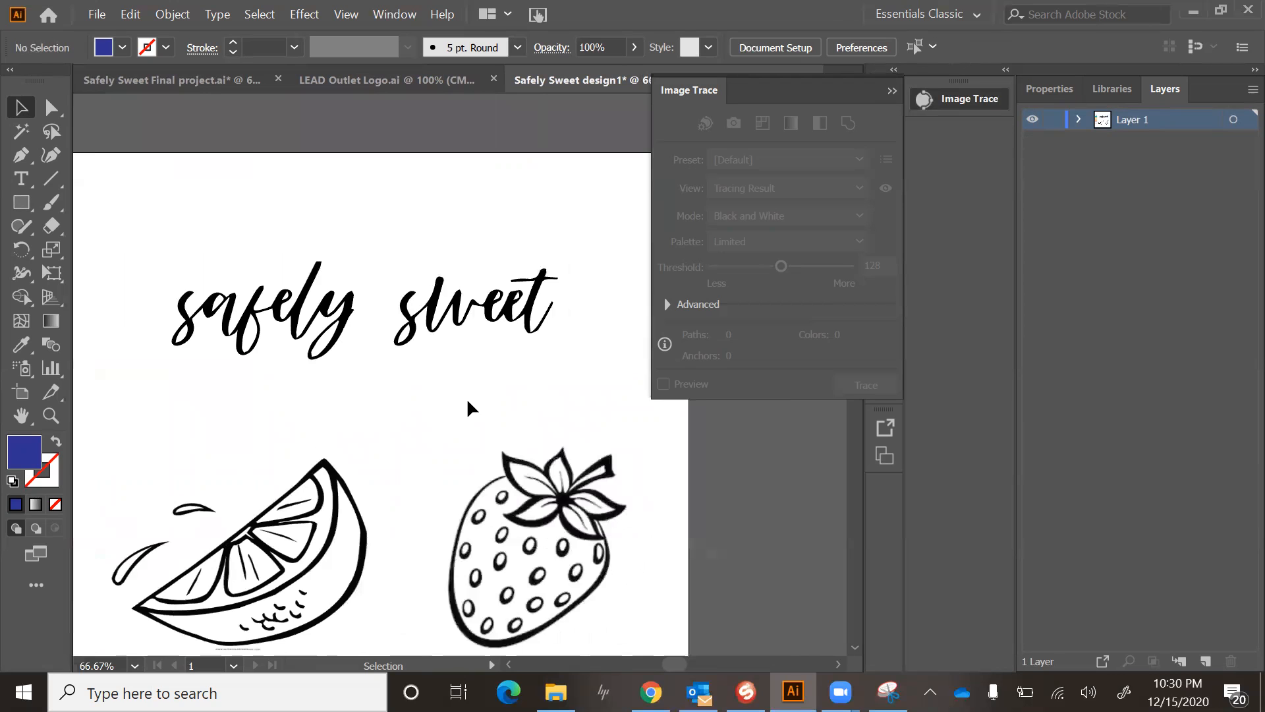
pyautogui.moveTo(441, 323); pyautogui.dragTo(269, 375)
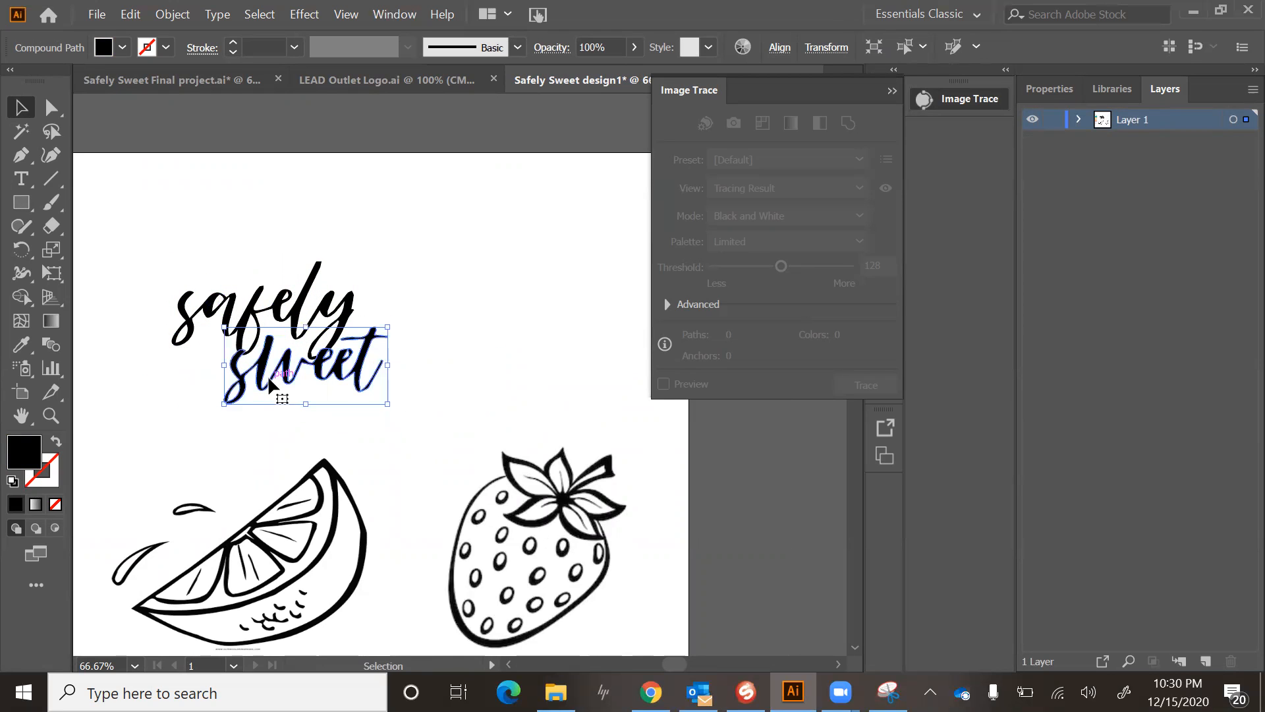
pyautogui.click(472, 362)
pyautogui.moveTo(342, 374); pyautogui.dragTo(316, 378)
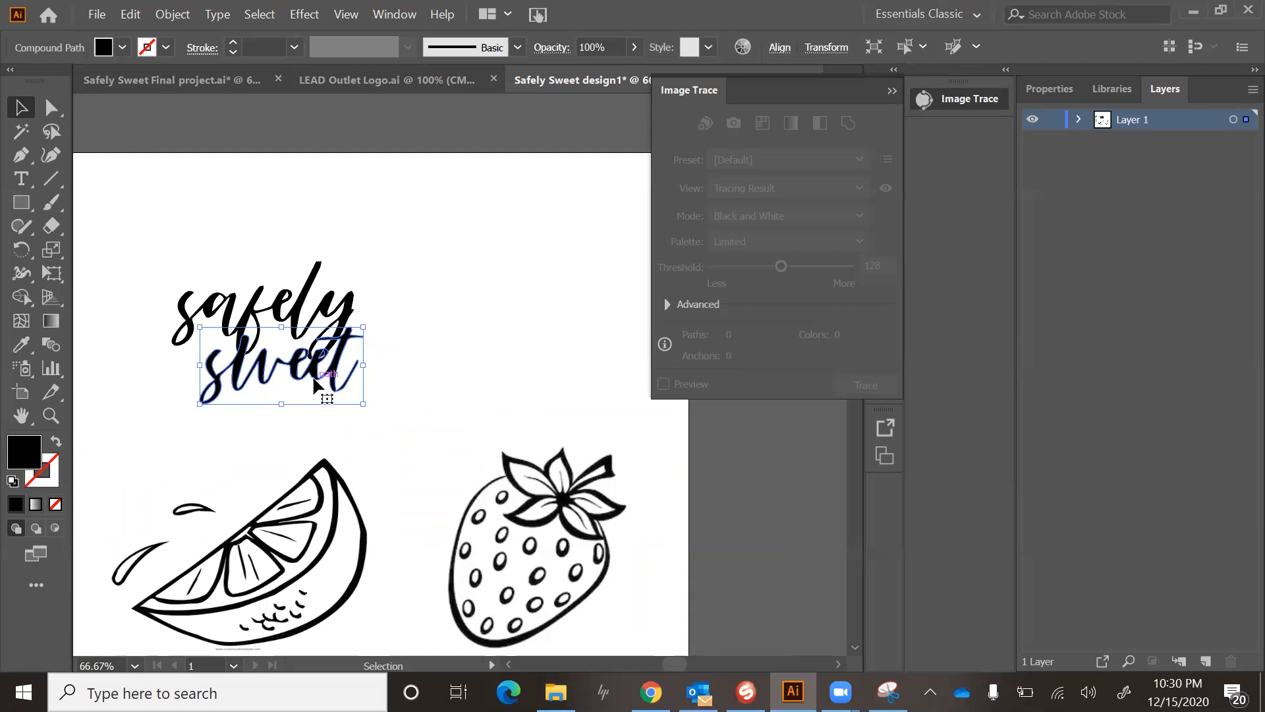
pyautogui.click(429, 374)
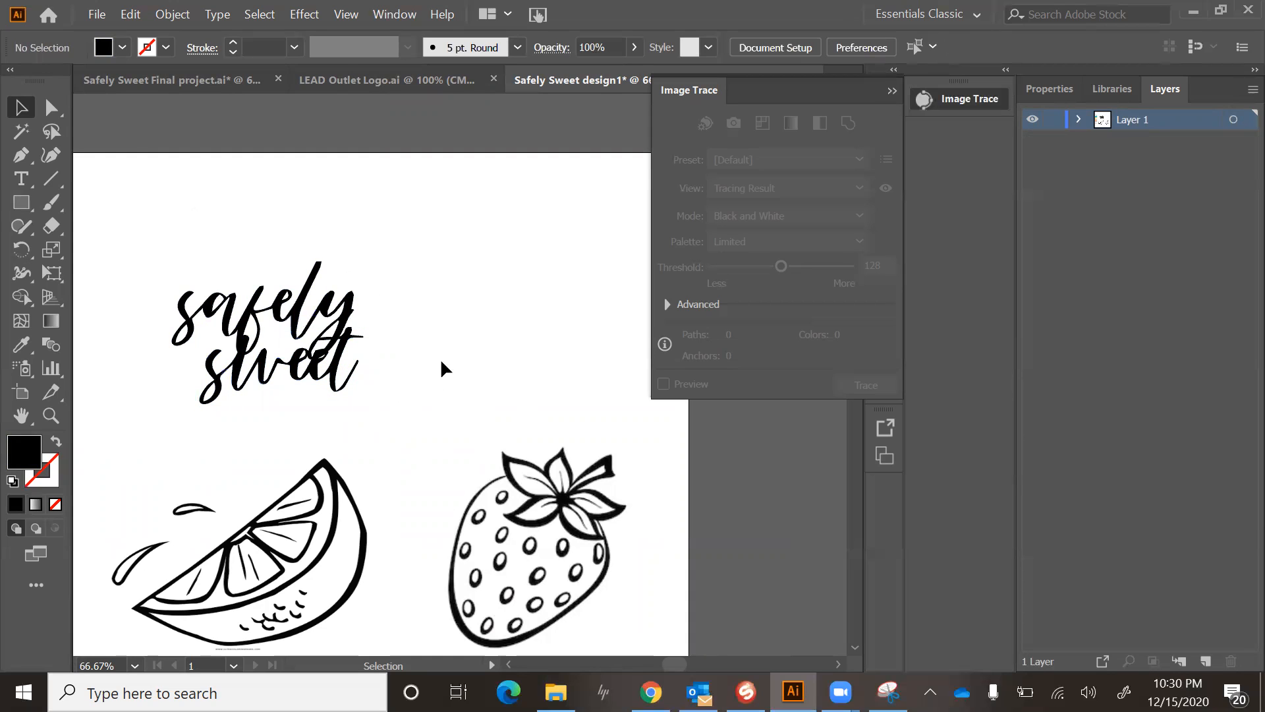
# Image Trace the orange slice with the Default black and white preset, expand the tracing and ungroup it.
pyautogui.scroll(-5, 384, 336)
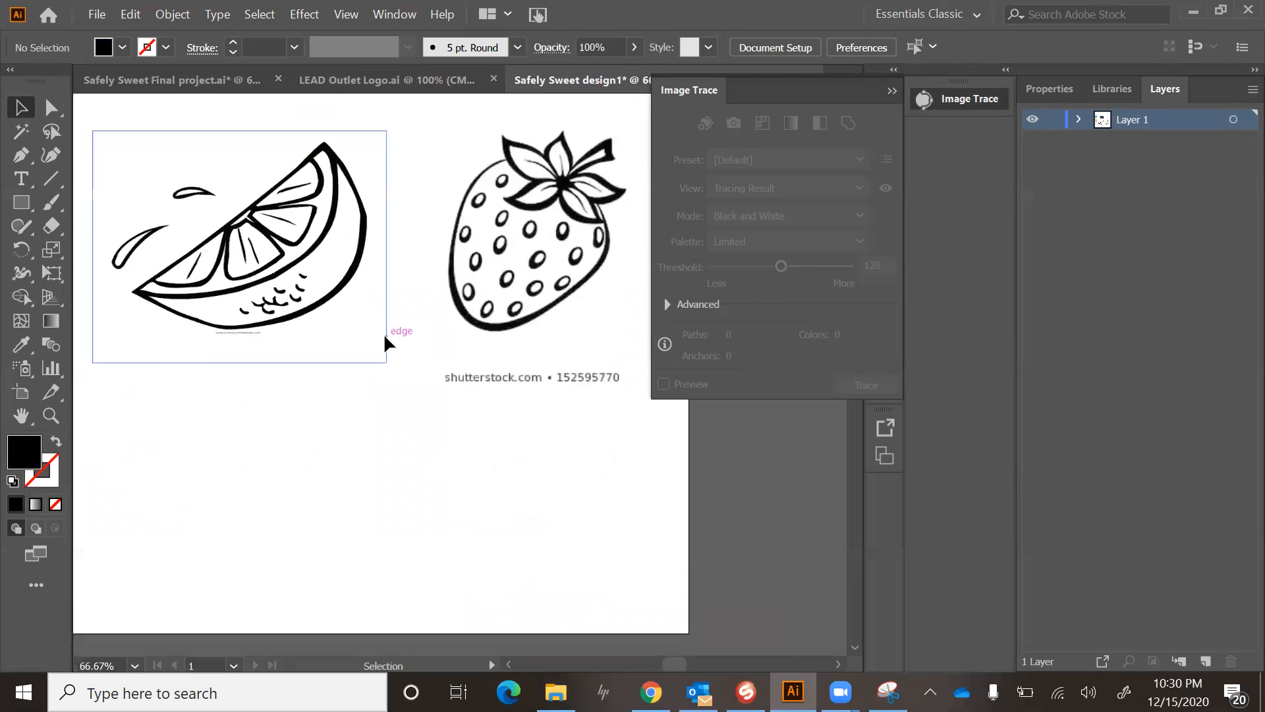
pyautogui.click(286, 292)
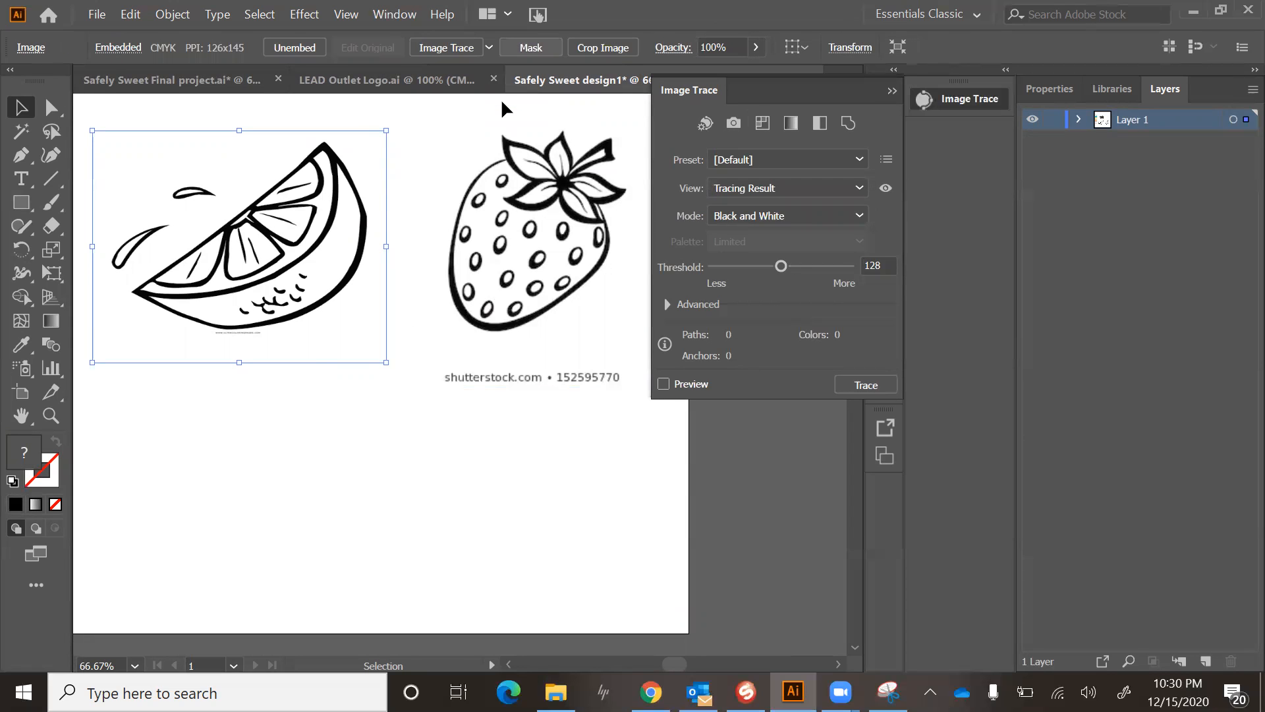
pyautogui.click(664, 384)
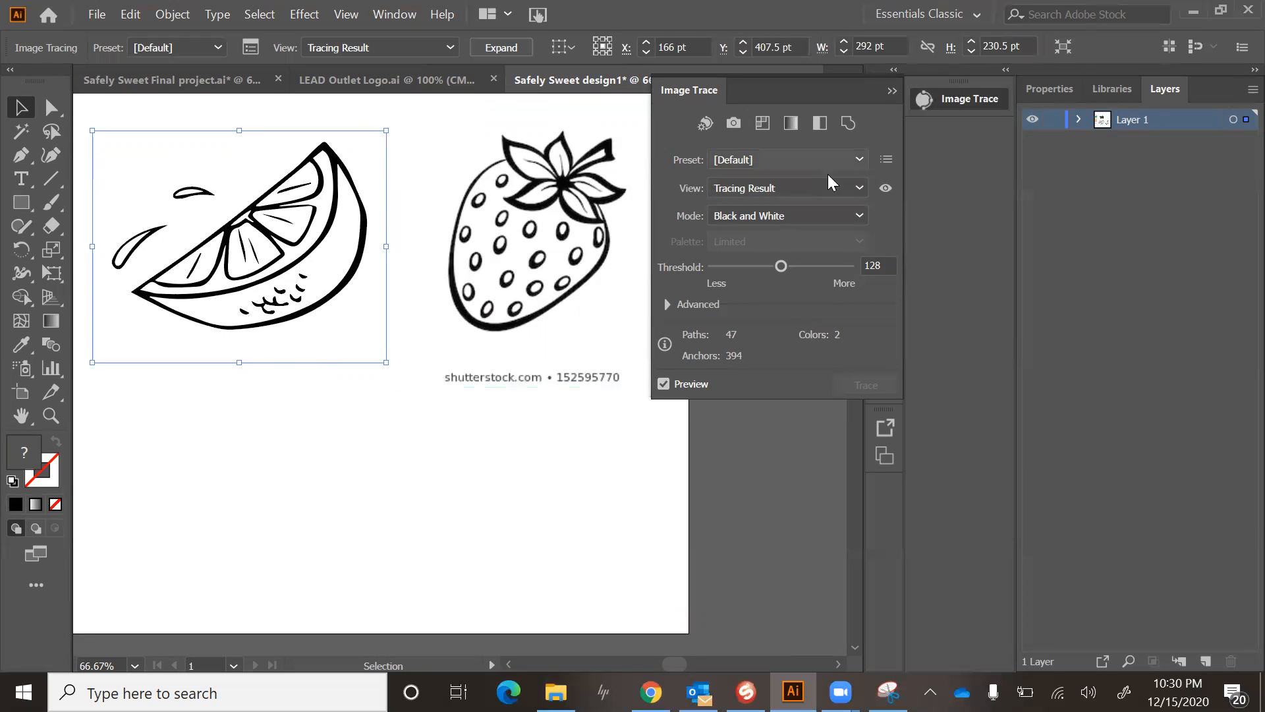
pyautogui.click(1052, 93)
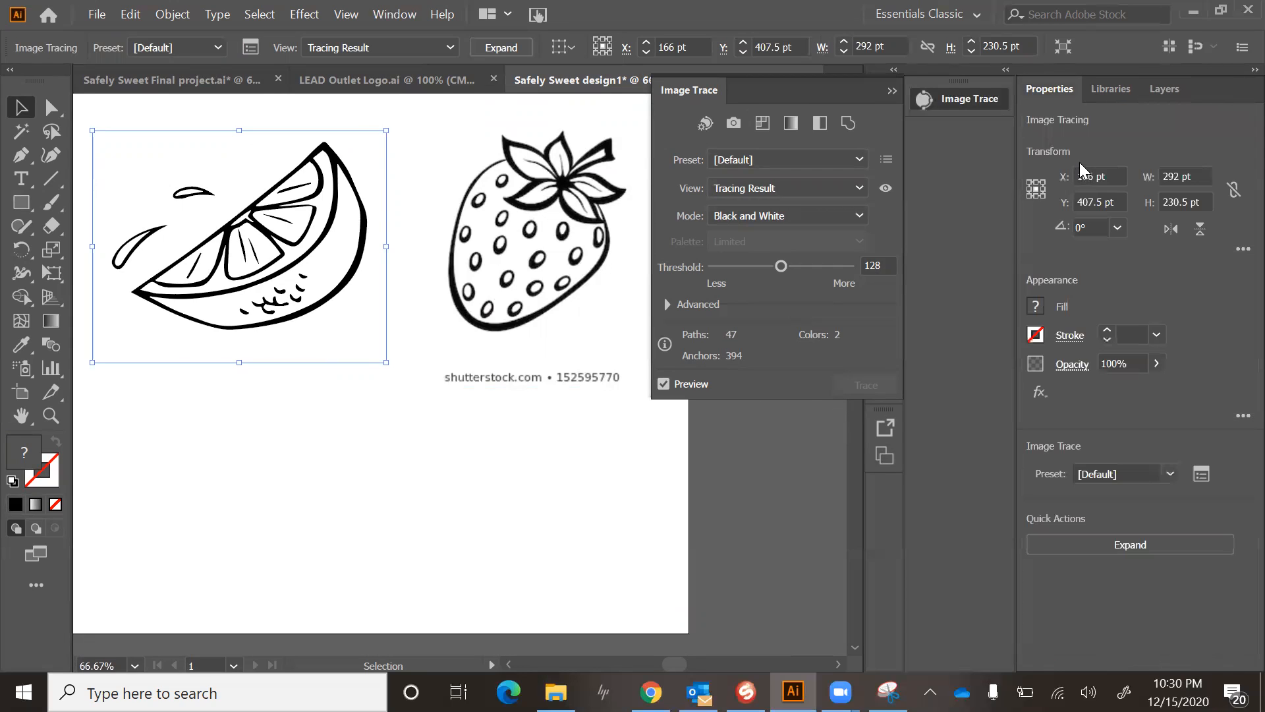
pyautogui.click(1134, 532)
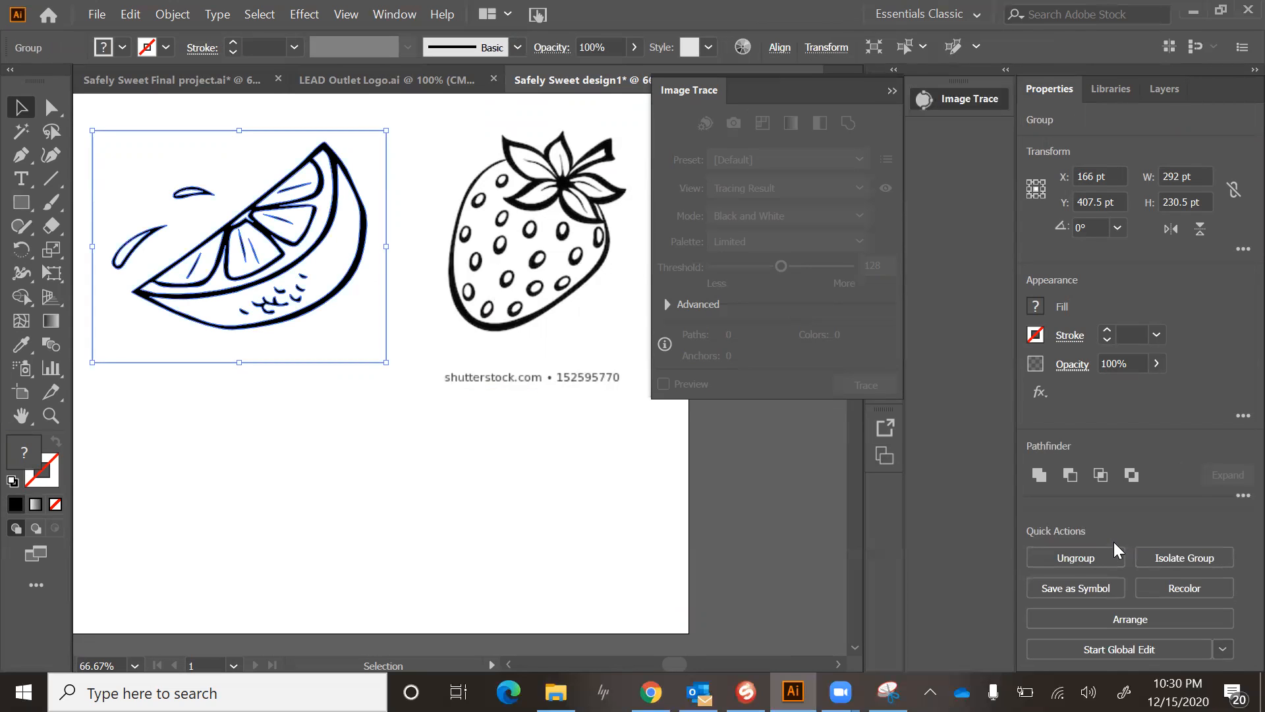
pyautogui.click(1077, 557)
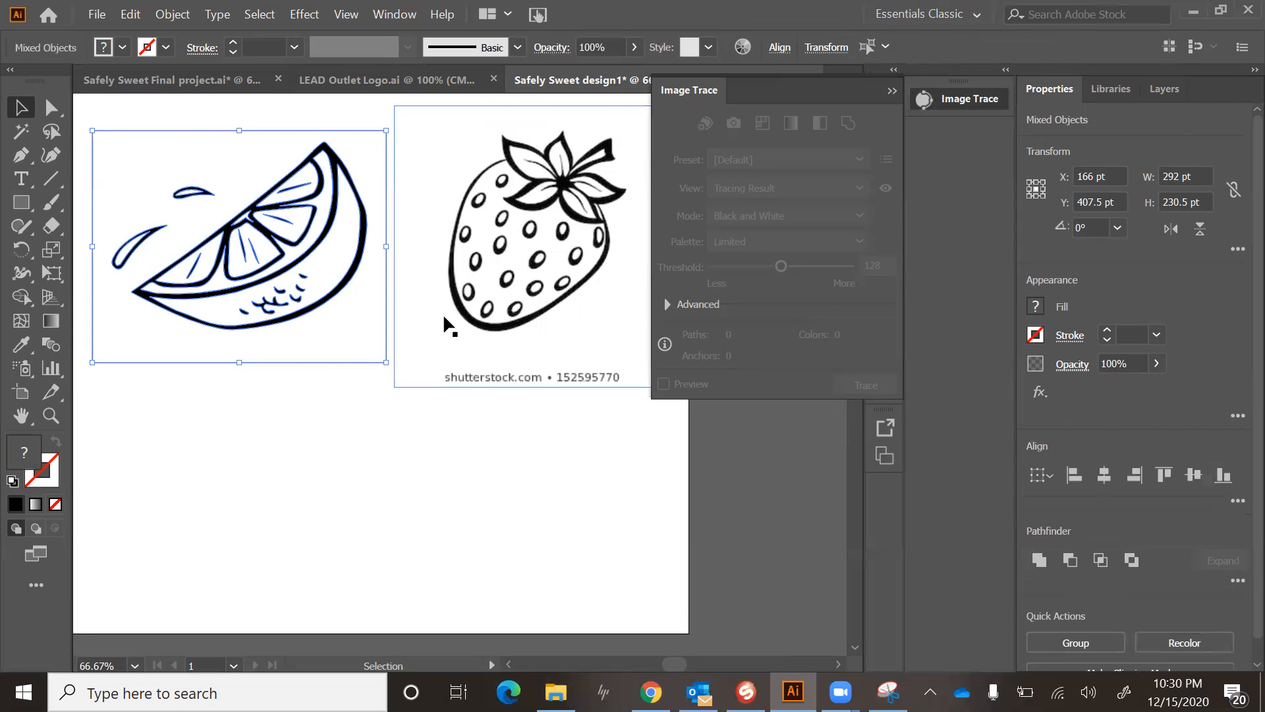
# Image Trace the strawberry picture with the Default black and white preset, expand the tracing and ungroup it.
pyautogui.click(495, 256)
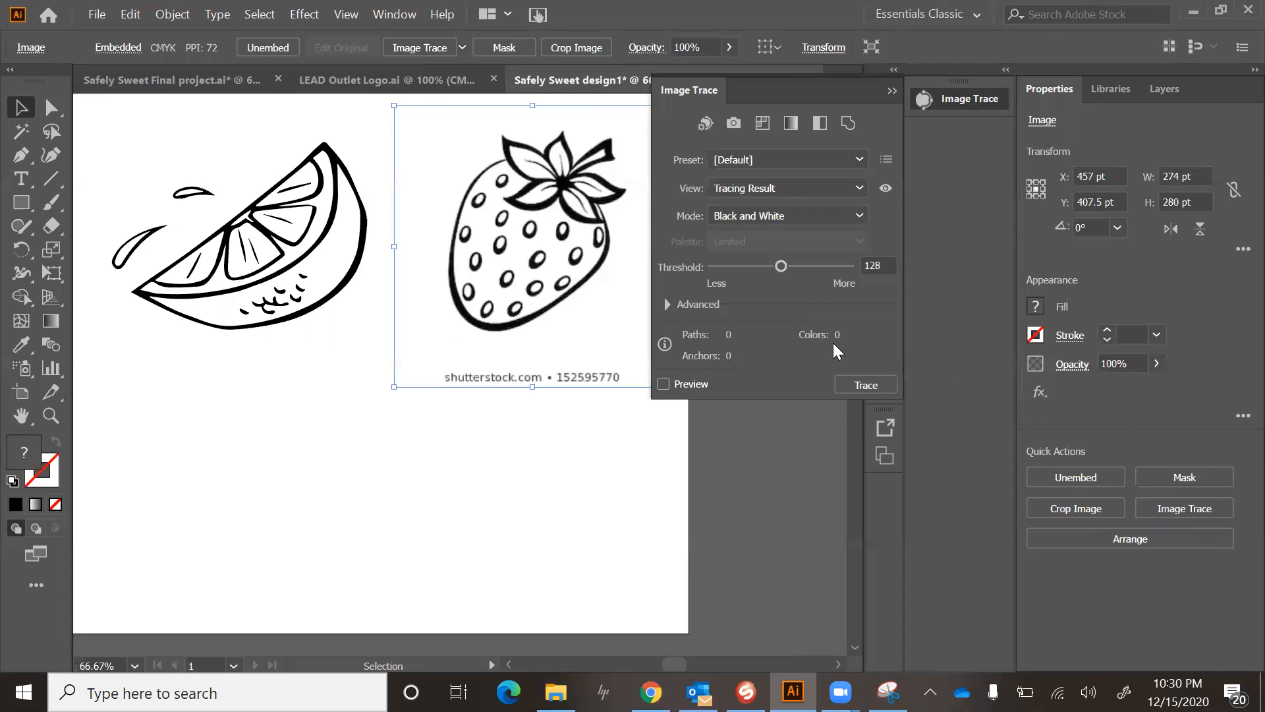
pyautogui.click(664, 383)
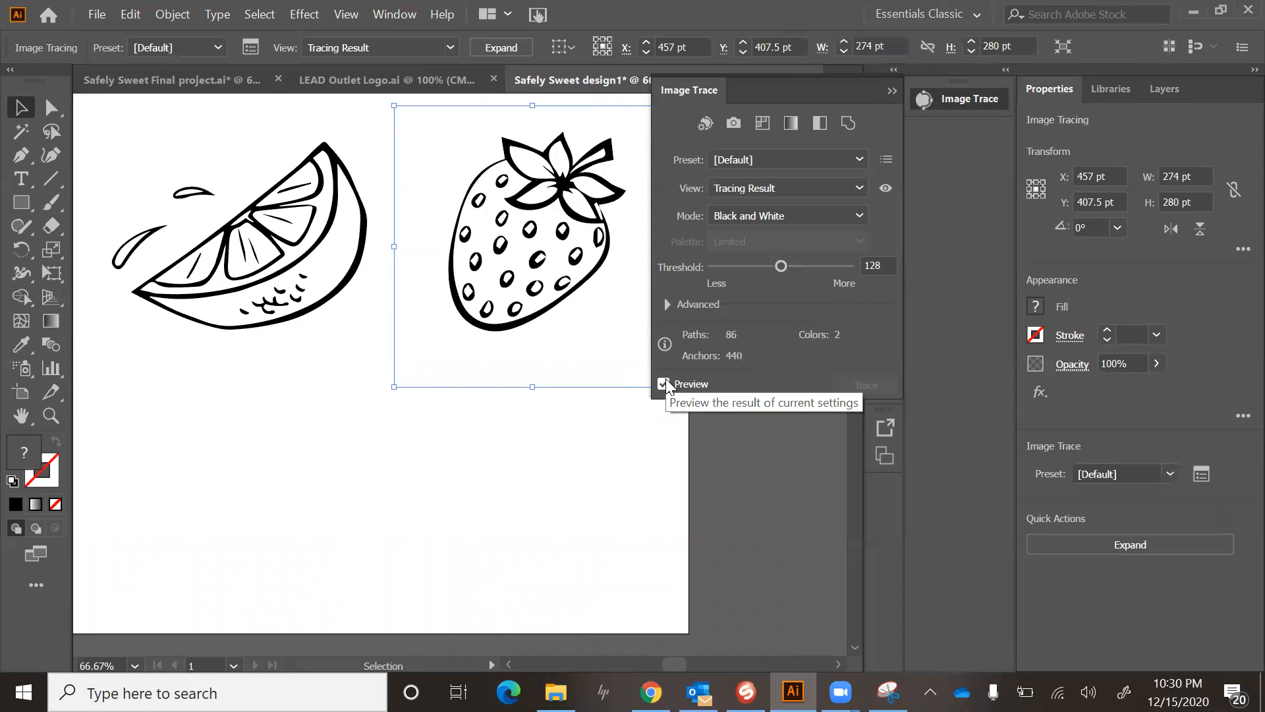
pyautogui.click(1060, 541)
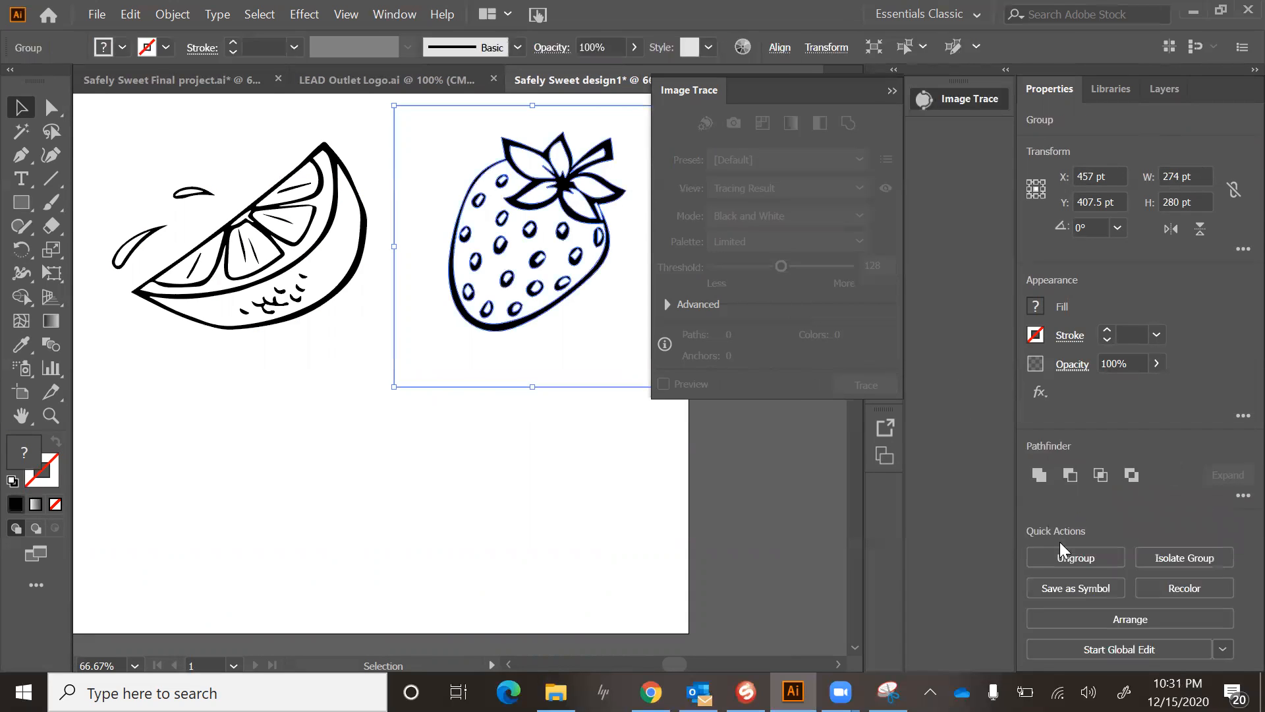
pyautogui.click(1092, 556)
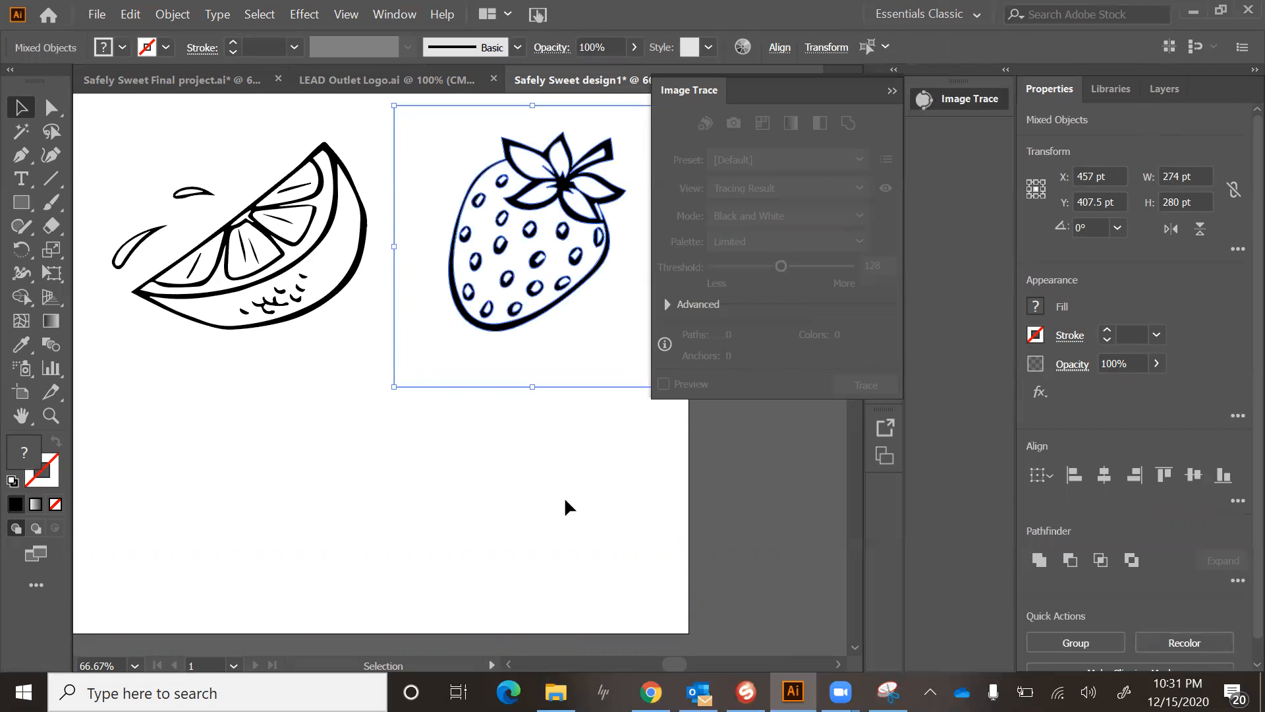
pyautogui.click(398, 488)
# Draw a light grey rectangle about 547 by 269 pt over the orange slice and the strawberry.
pyautogui.scroll(1, 398, 488)
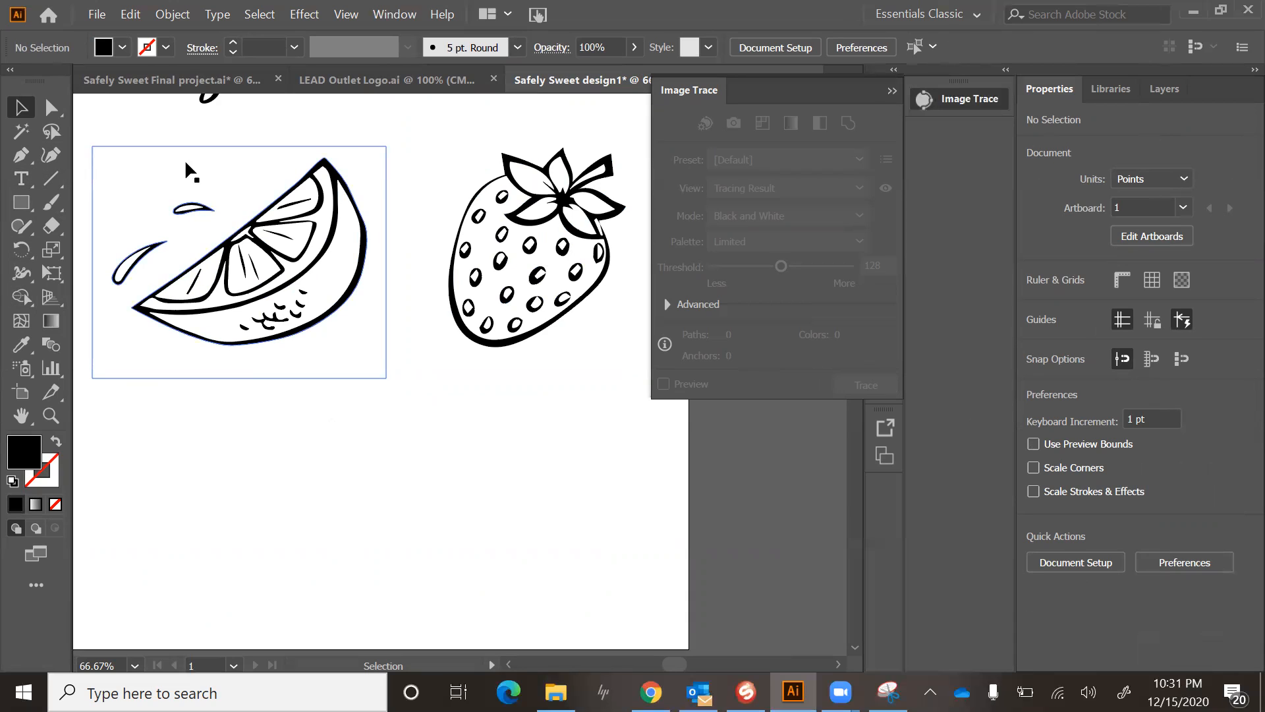
pyautogui.click(131, 168)
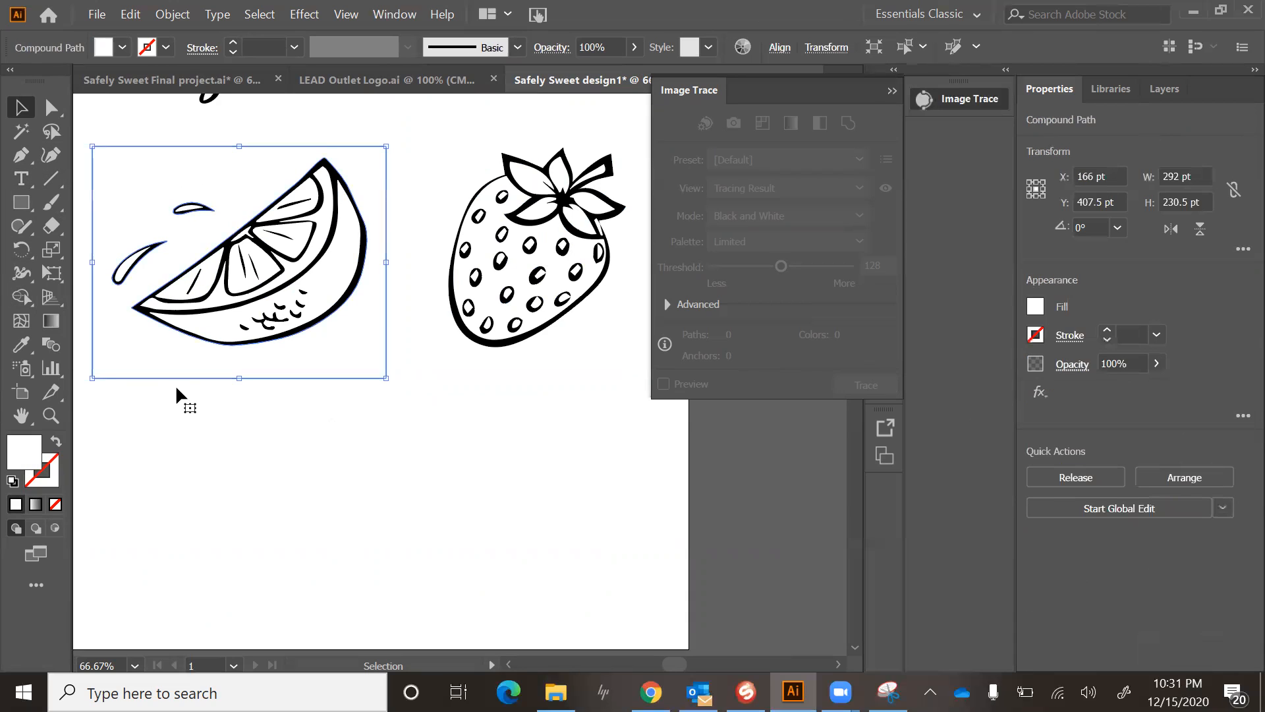
pyautogui.click(241, 485)
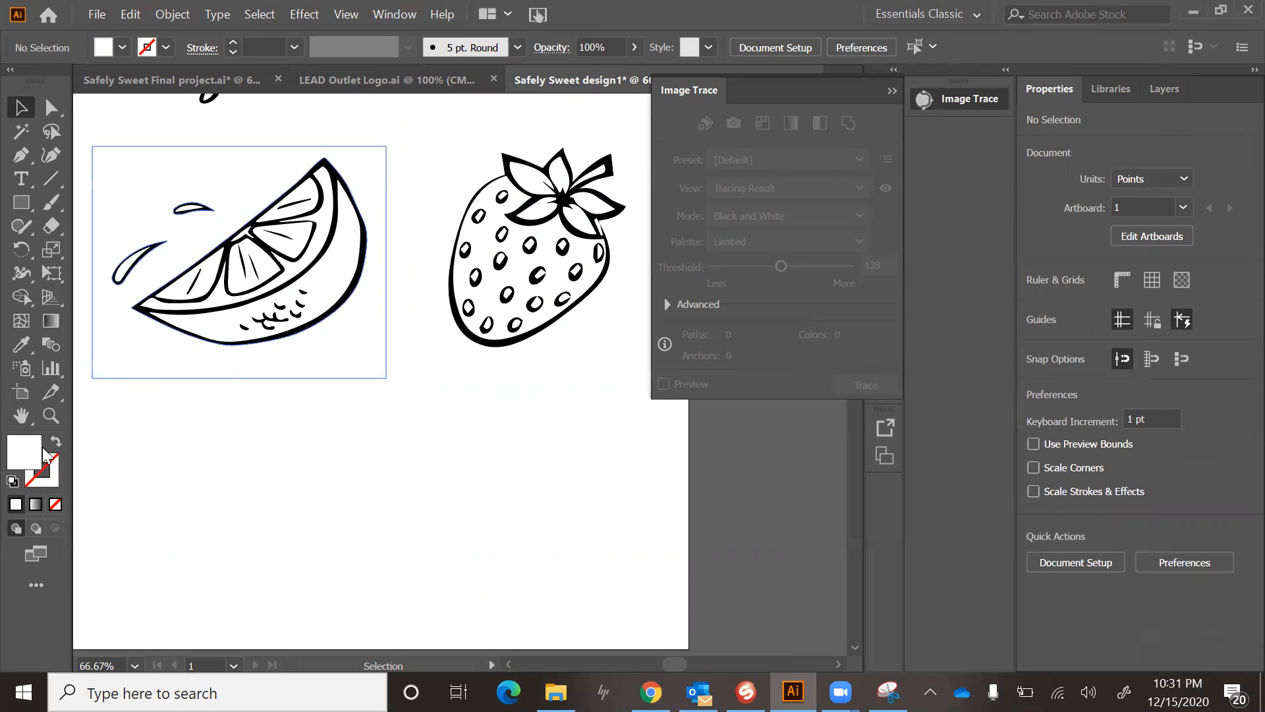
pyautogui.click(21, 202)
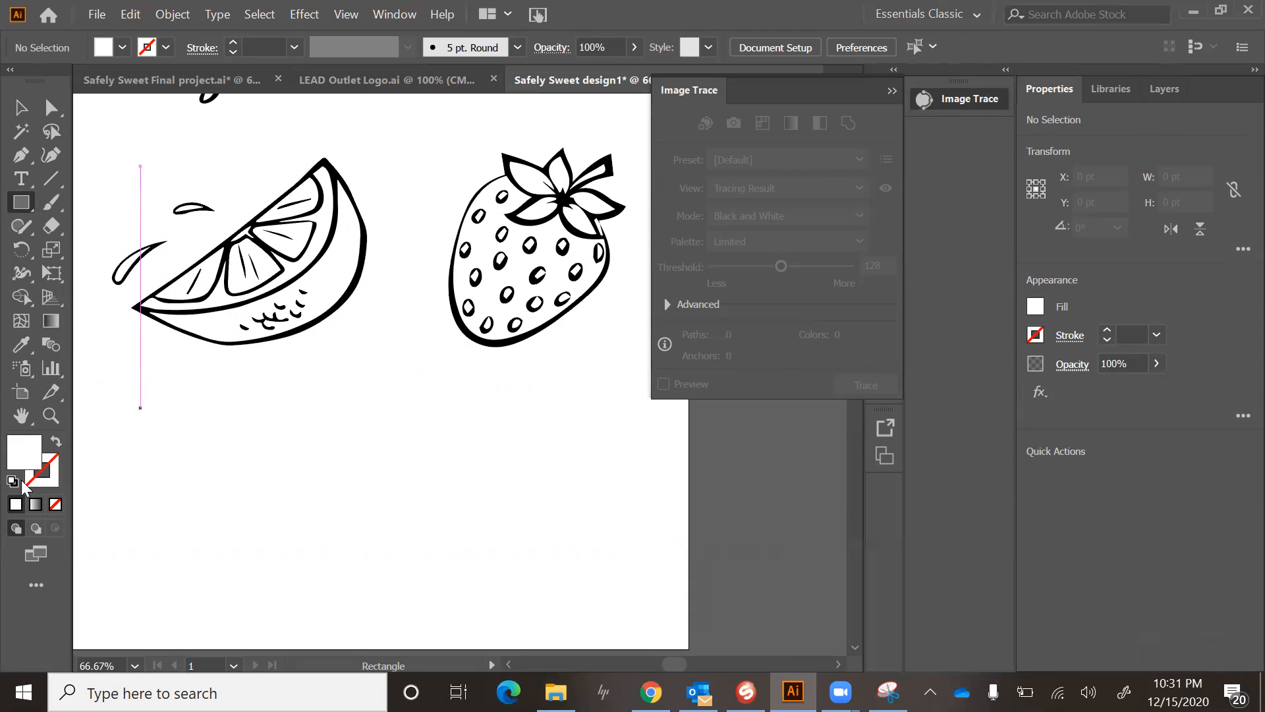
pyautogui.doubleClick(26, 455)
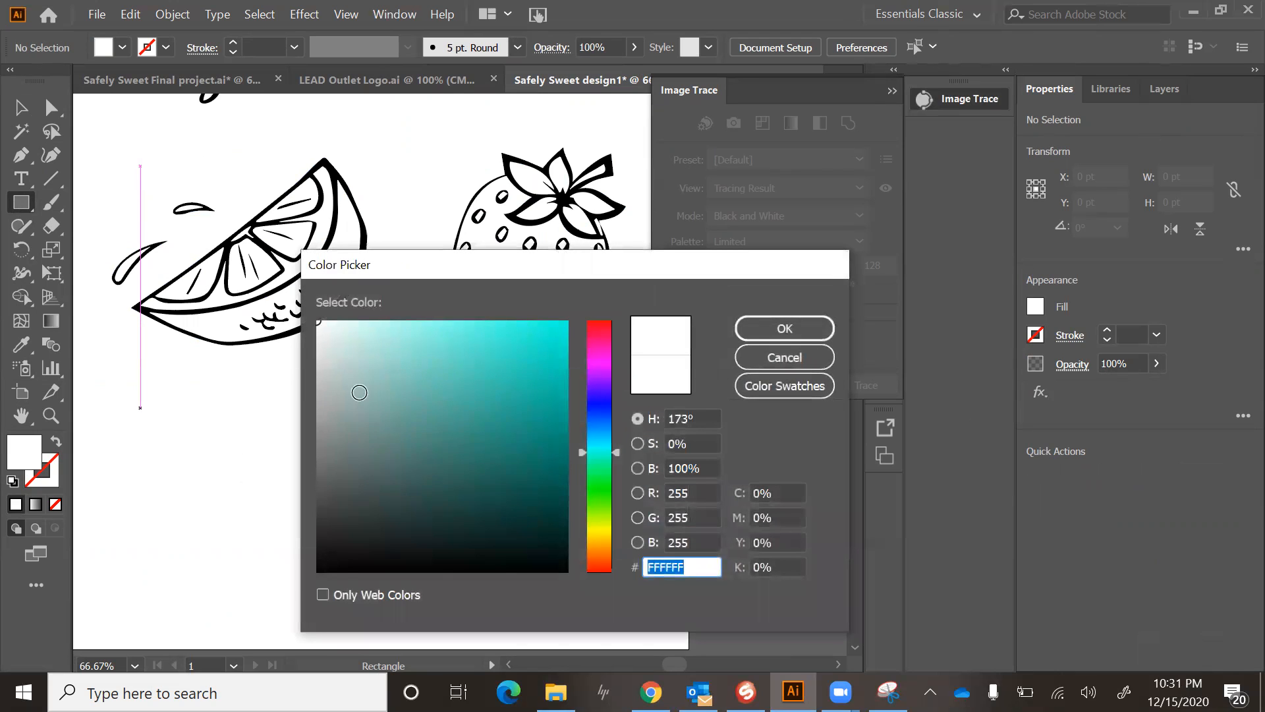
pyautogui.click(392, 489)
pyautogui.moveTo(392, 489); pyautogui.dragTo(325, 411)
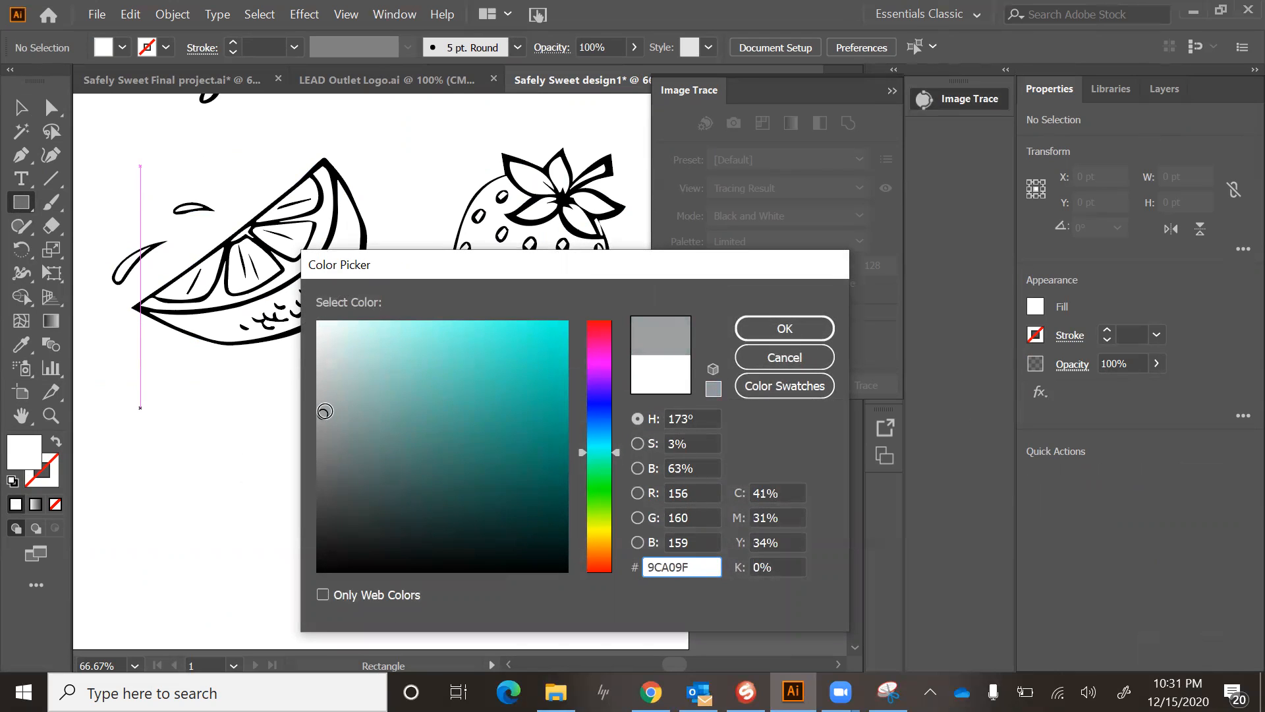
pyautogui.click(809, 325)
pyautogui.moveTo(84, 133); pyautogui.dragTo(634, 402)
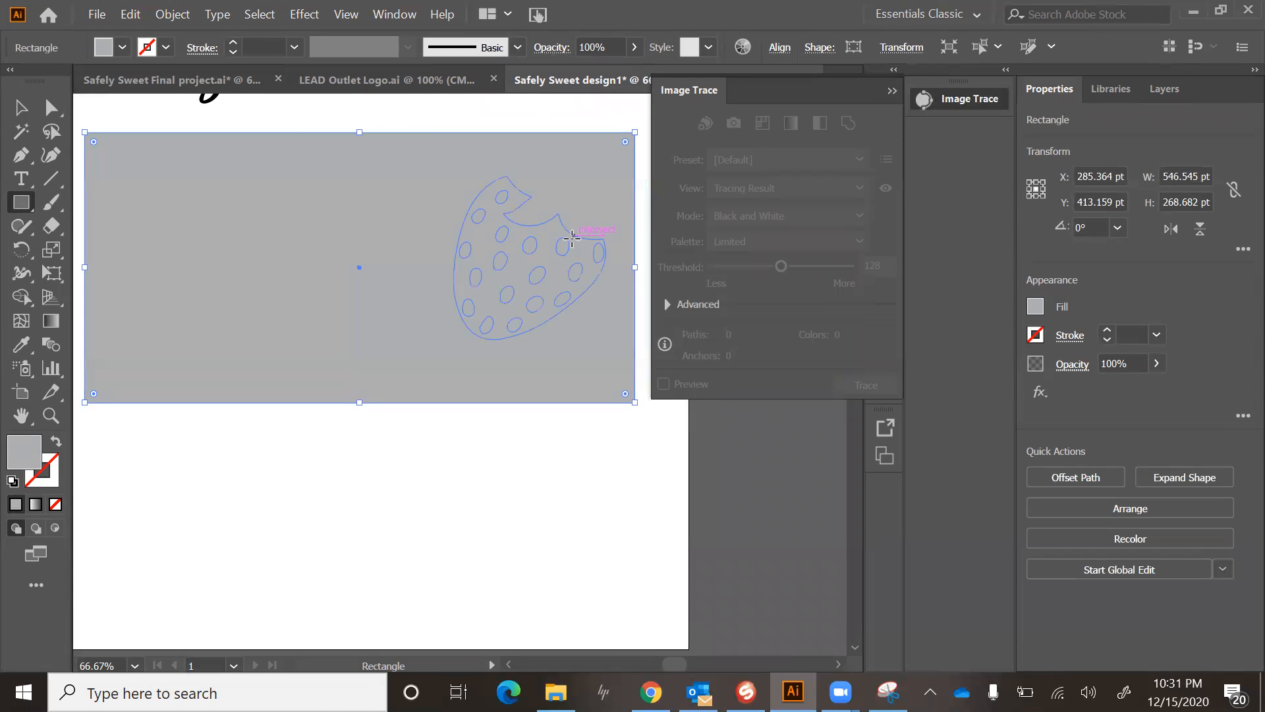
# Send the grey rectangle to the back, behind both fruit drawings.
pyautogui.click(25, 108)
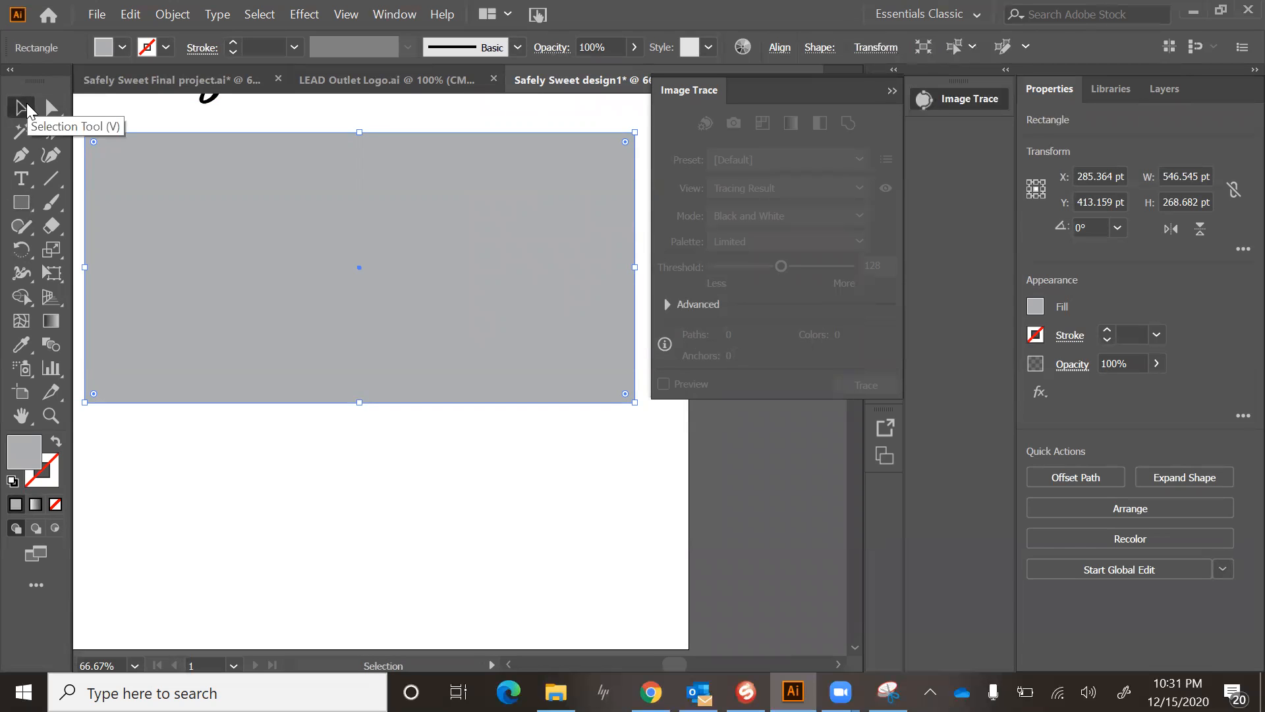
pyautogui.rightClick(201, 230)
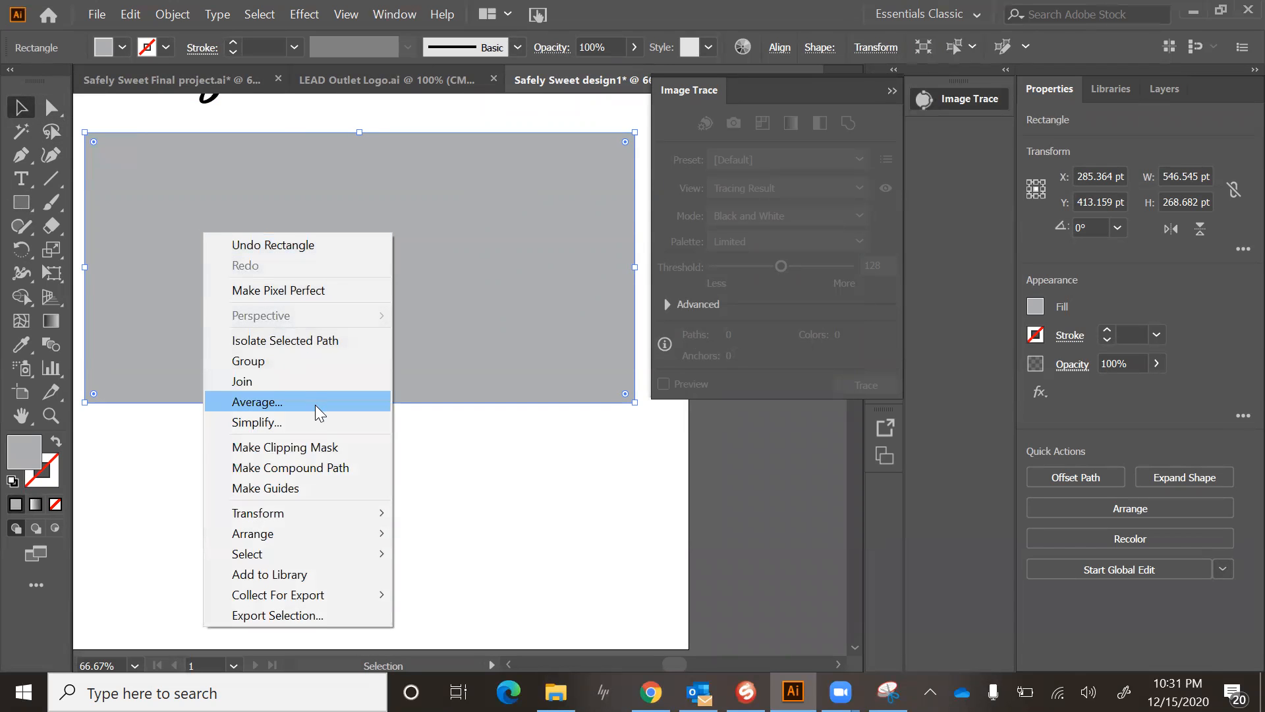
pyautogui.moveTo(291, 532)
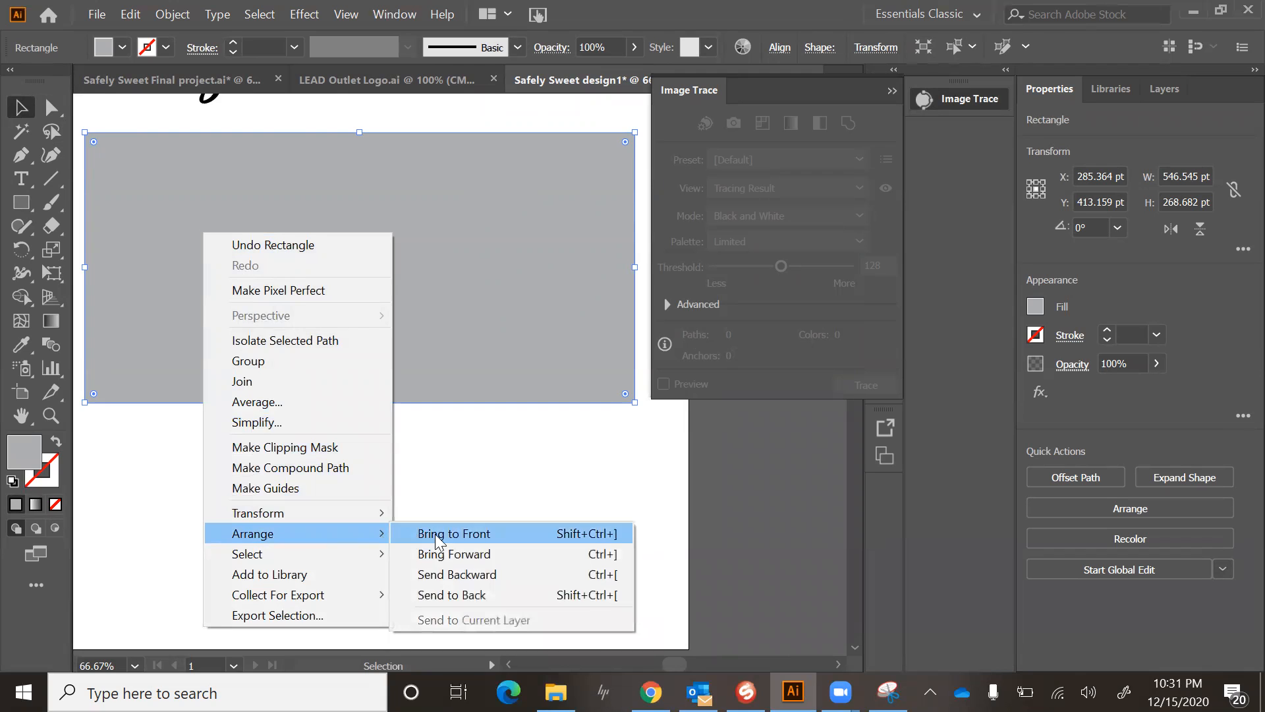
pyautogui.click(462, 594)
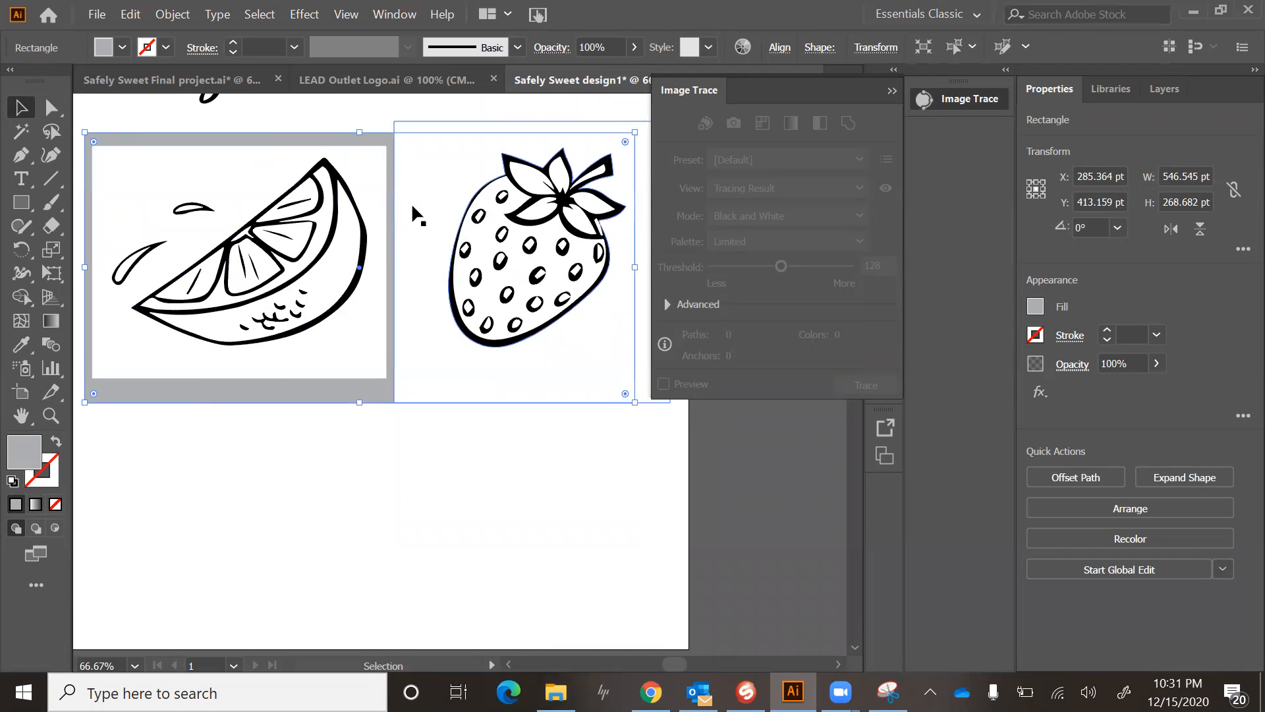
# Delete the white backgrounds around the strawberry and the orange slice.
pyautogui.click(428, 164)
pyautogui.press('Delete')
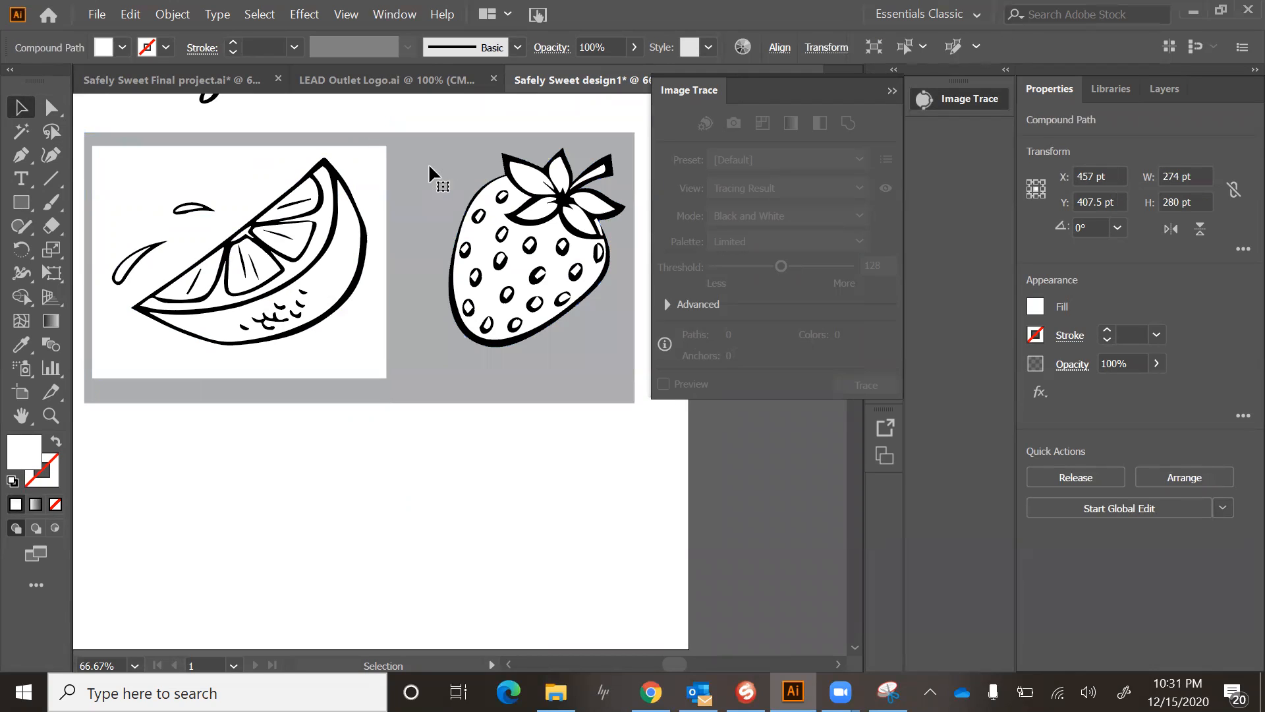
pyautogui.click(235, 172)
pyautogui.press('Delete')
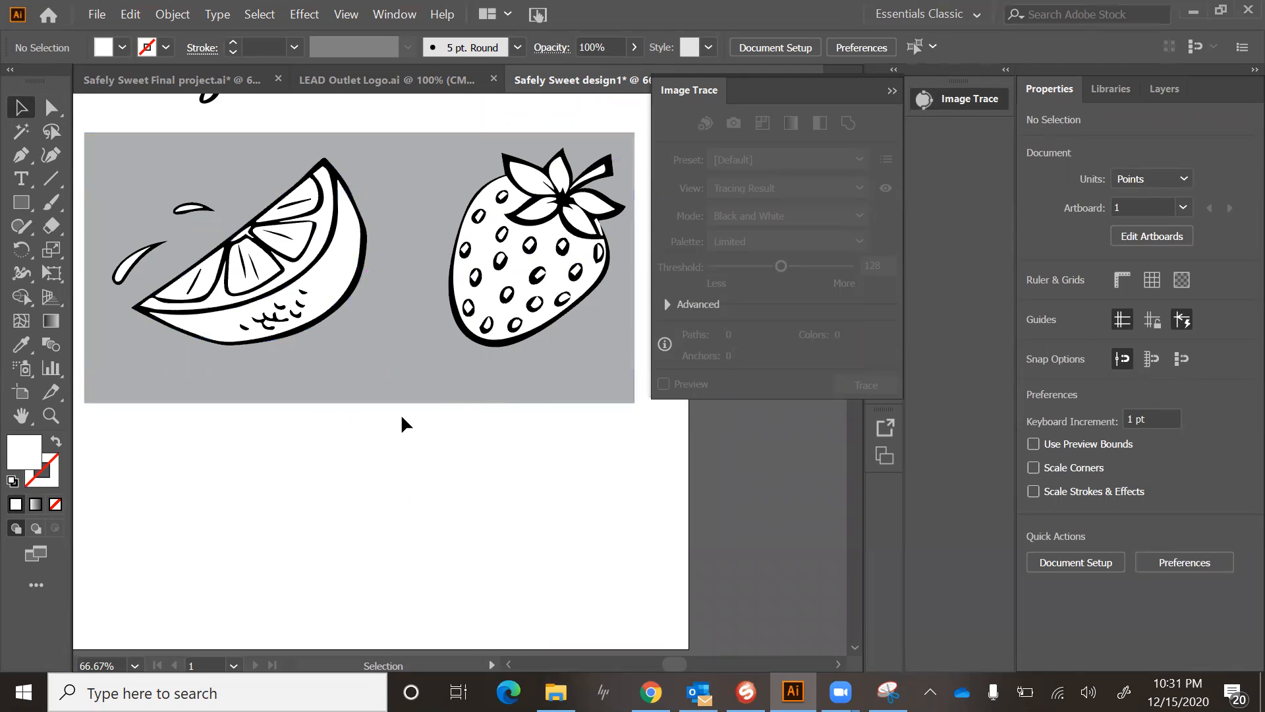
pyautogui.scroll(3, 402, 417)
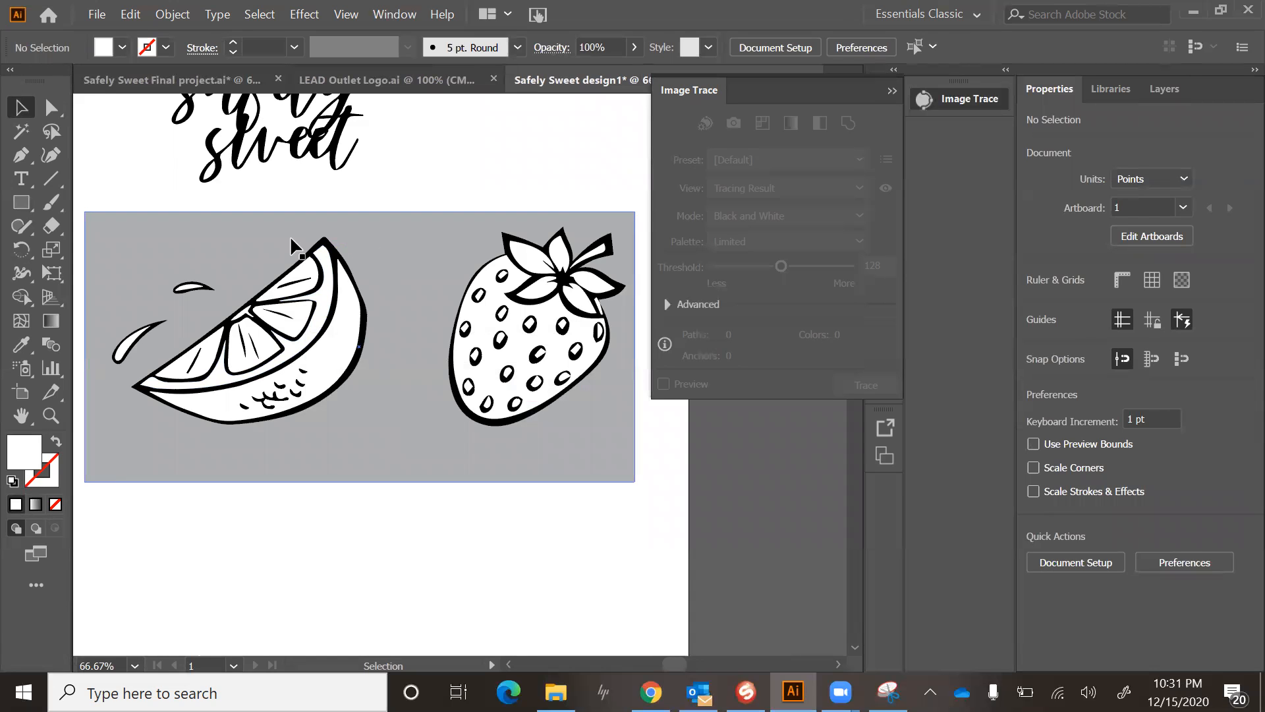
pyautogui.hscroll(-4, 290, 235)
pyautogui.scroll(3, 290, 235)
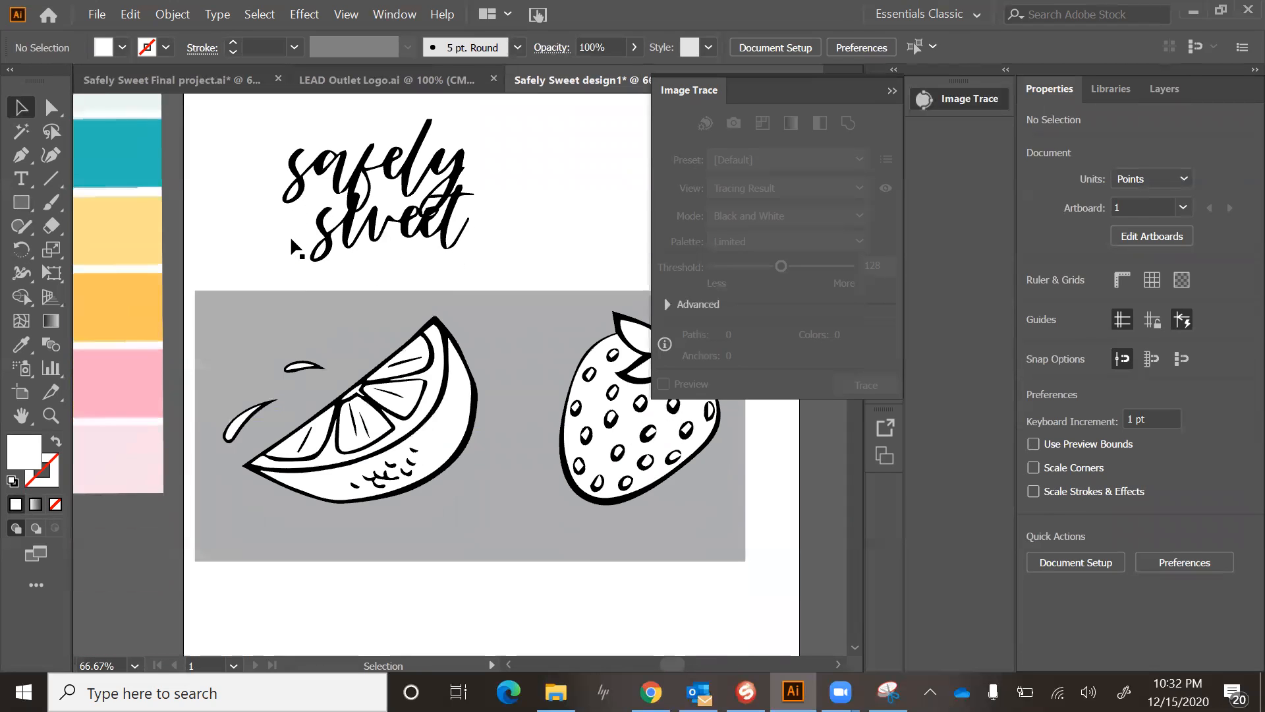
pyautogui.hscroll(3, 291, 242)
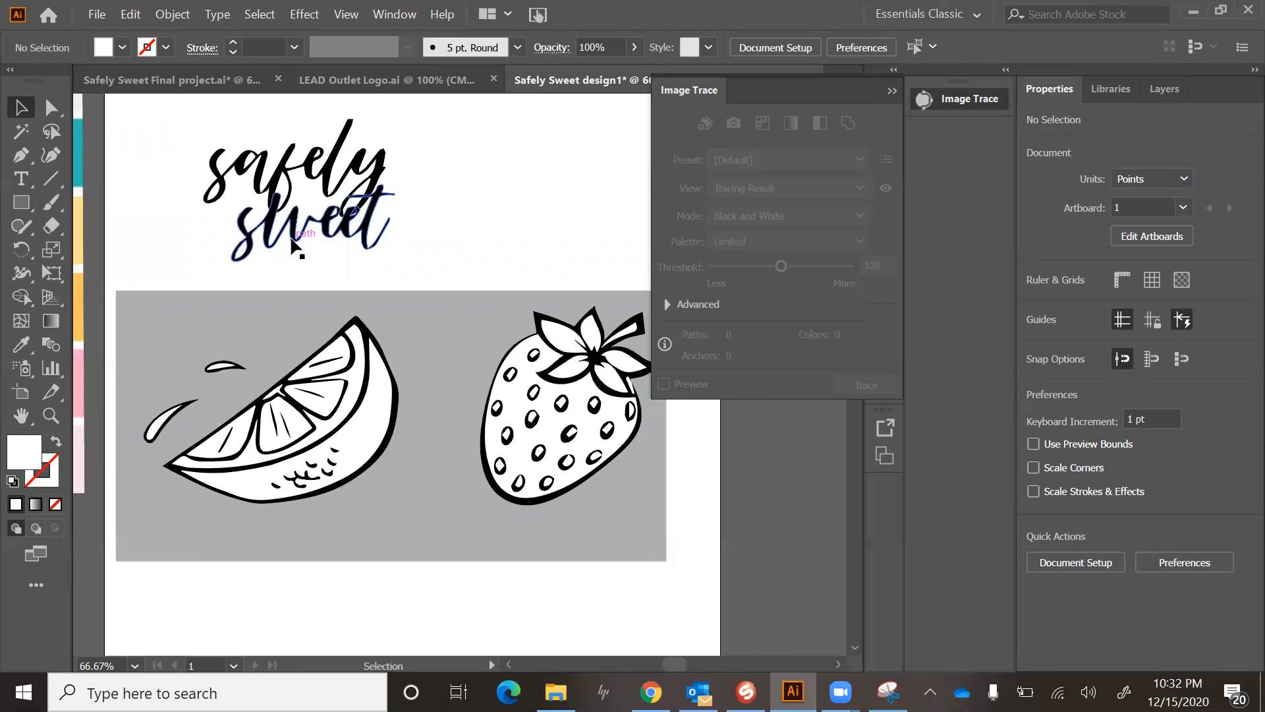
pyautogui.scroll(-6, 292, 241)
pyautogui.scroll(8, 291, 241)
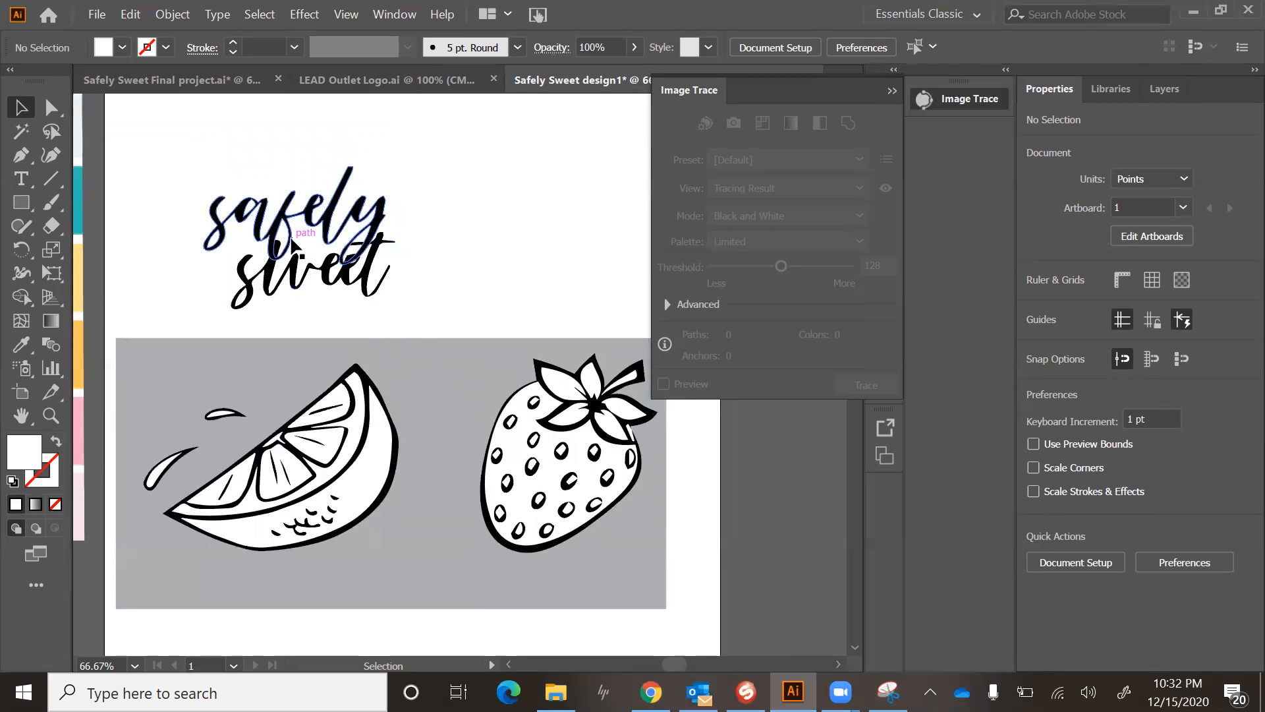
# Switch to the Google Slides project instructions, view the Step #7 slide on recoloring with the Eye Dropper tool, and return to Illustrator.
pyautogui.click(1198, 11)
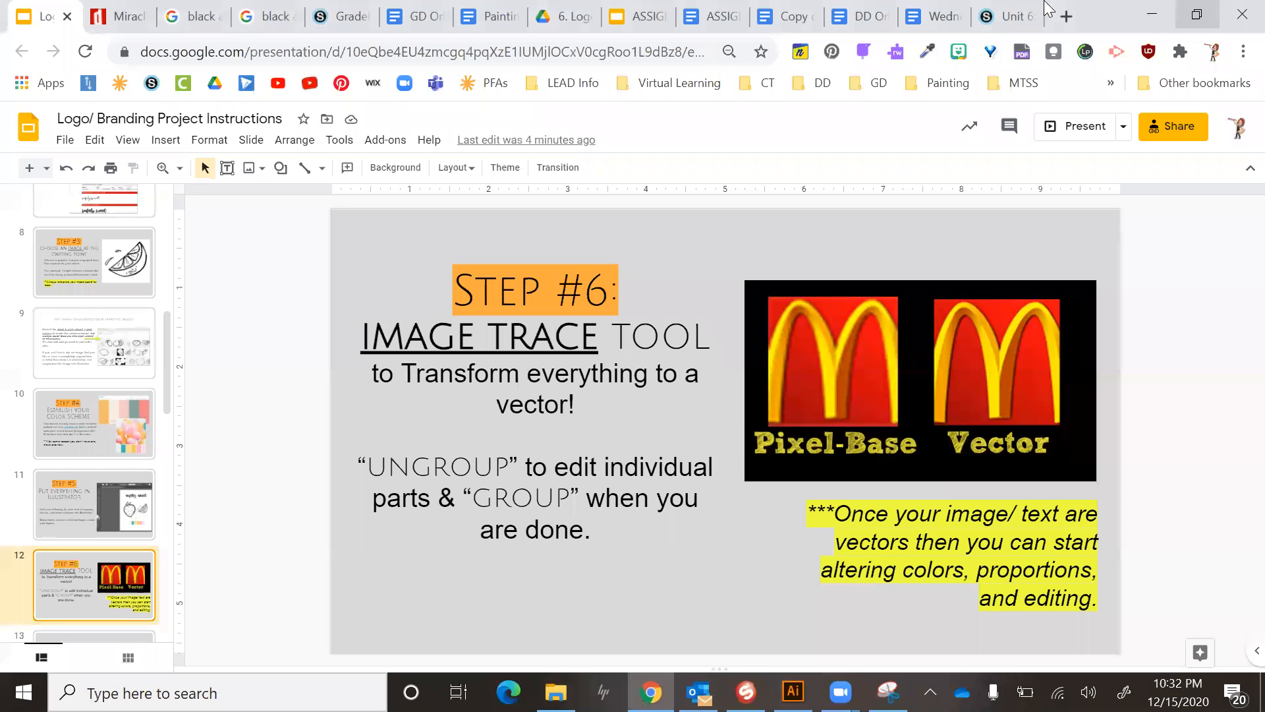
pyautogui.scroll(-2, 54, 544)
pyautogui.click(54, 543)
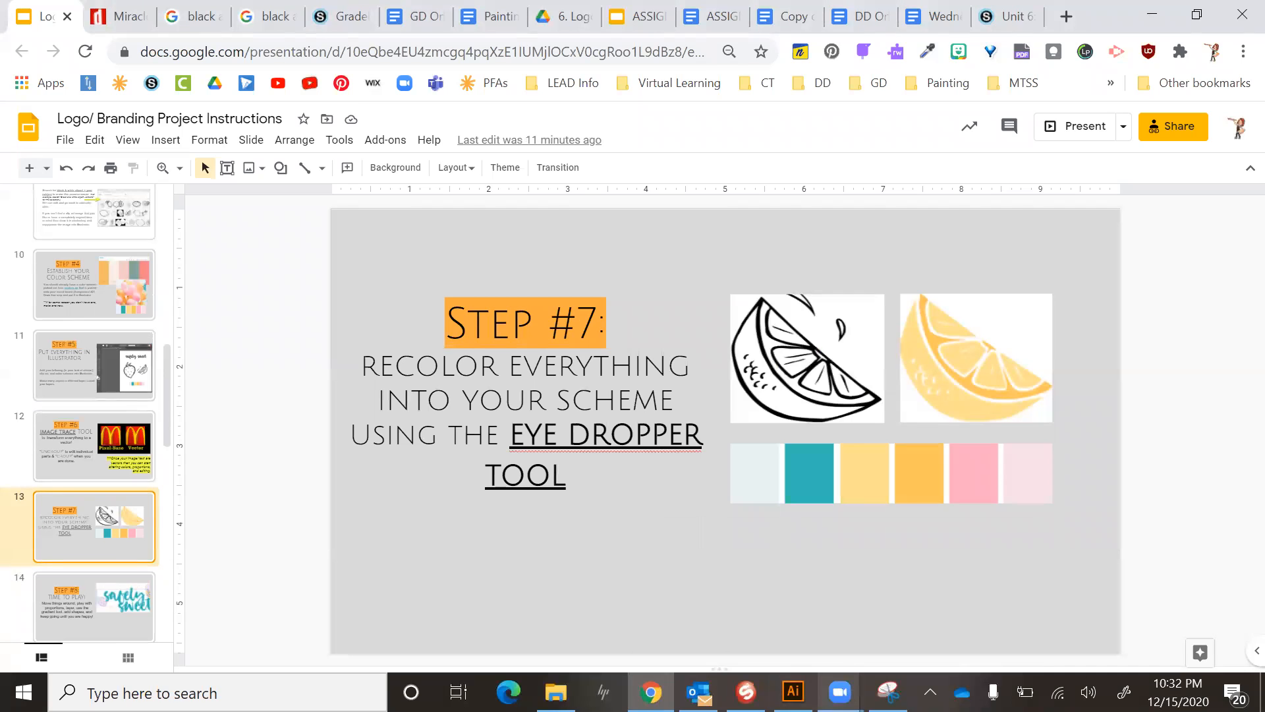
pyautogui.click(795, 613)
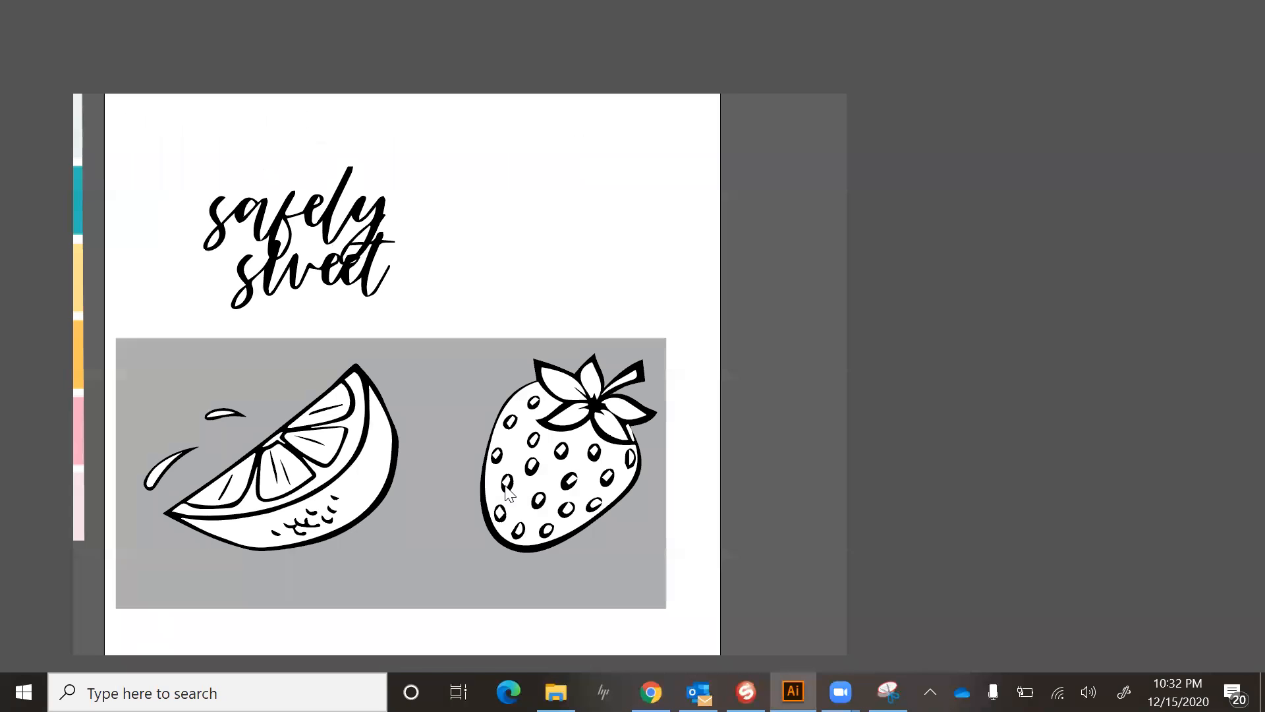
# Recolor the orange slice's four segments, its rind and both juice drops with the palette's light yellow using the Eyedropper.
pyautogui.scroll(-1, 445, 447)
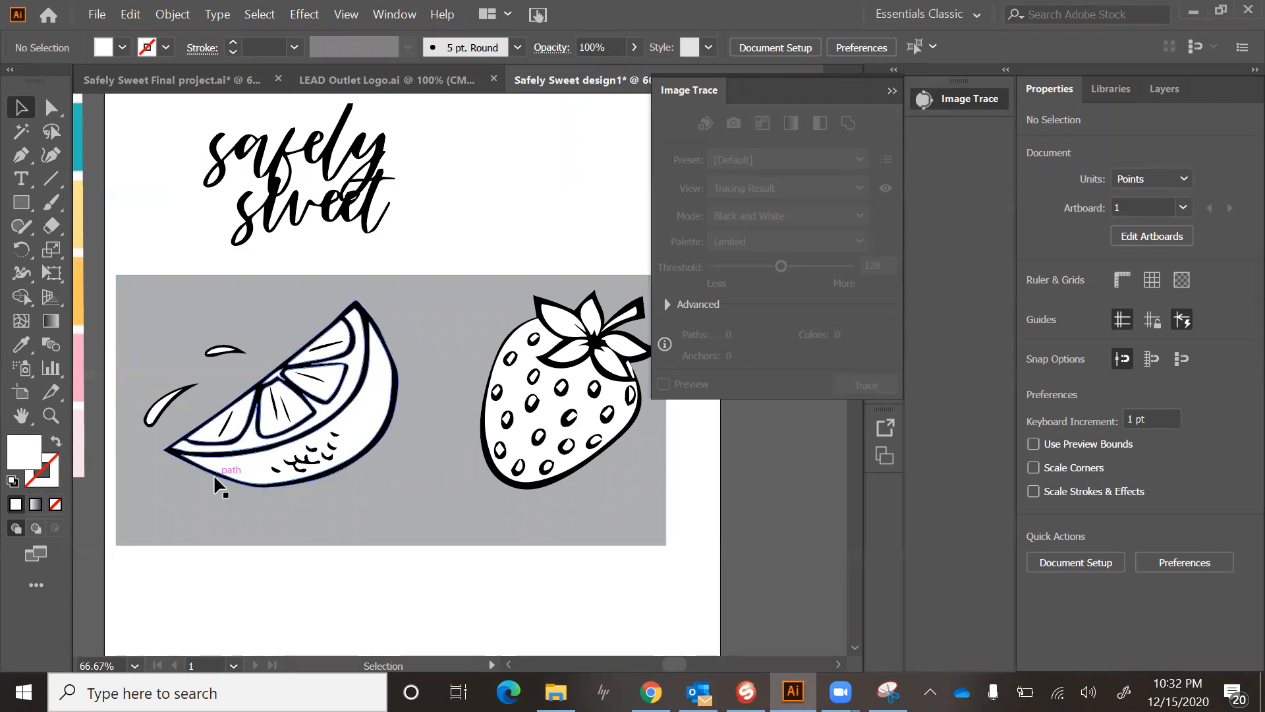
pyautogui.hscroll(-2, 215, 476)
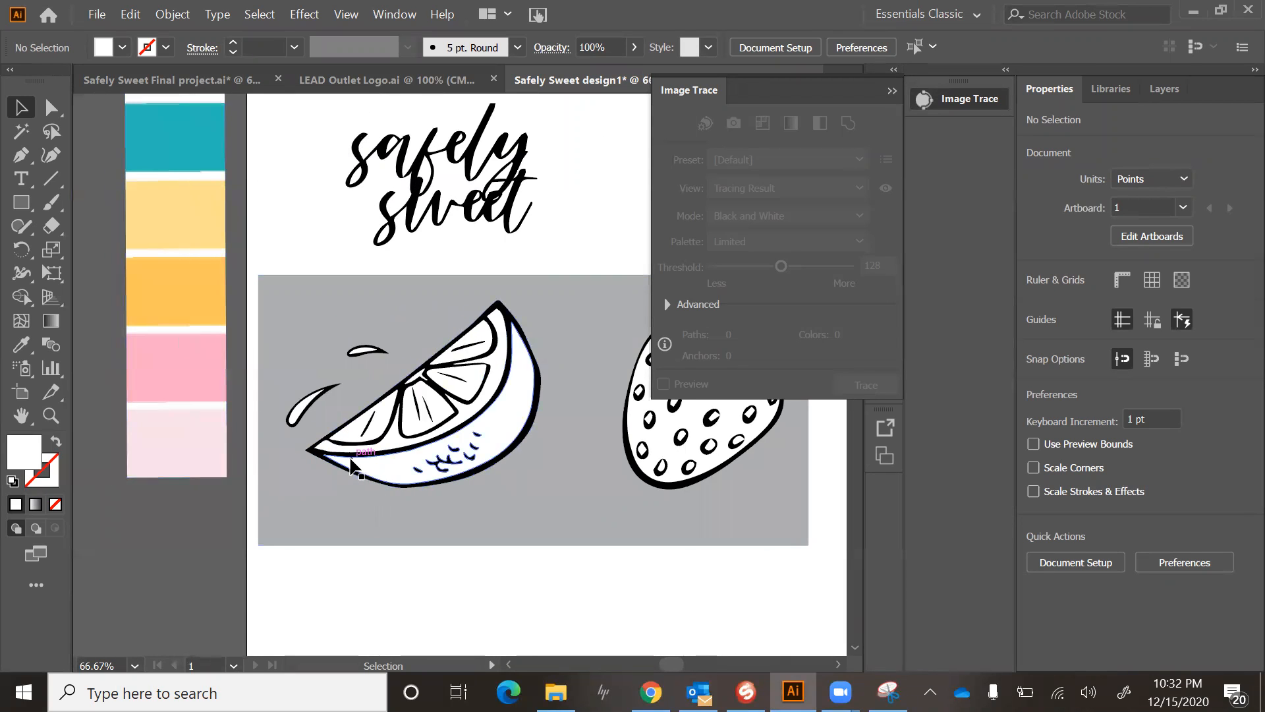
pyautogui.hscroll(2, 350, 458)
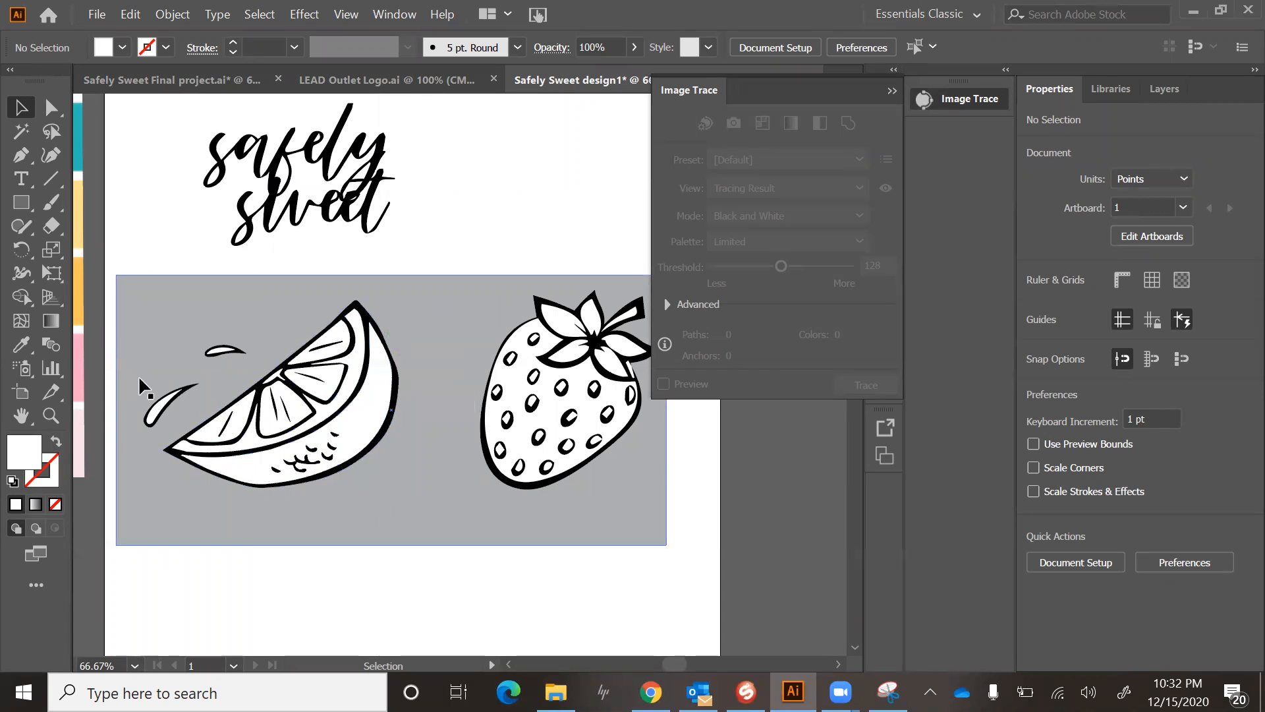
pyautogui.hscroll(-2, 192, 377)
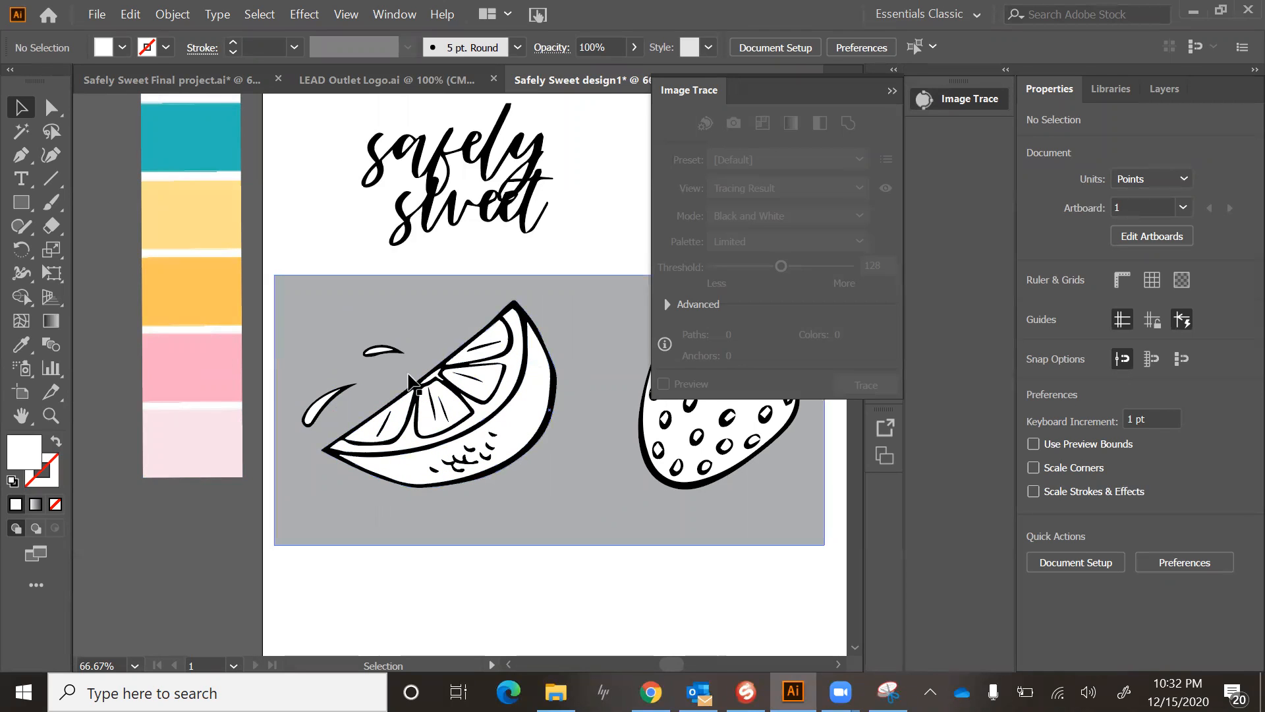
pyautogui.click(406, 417)
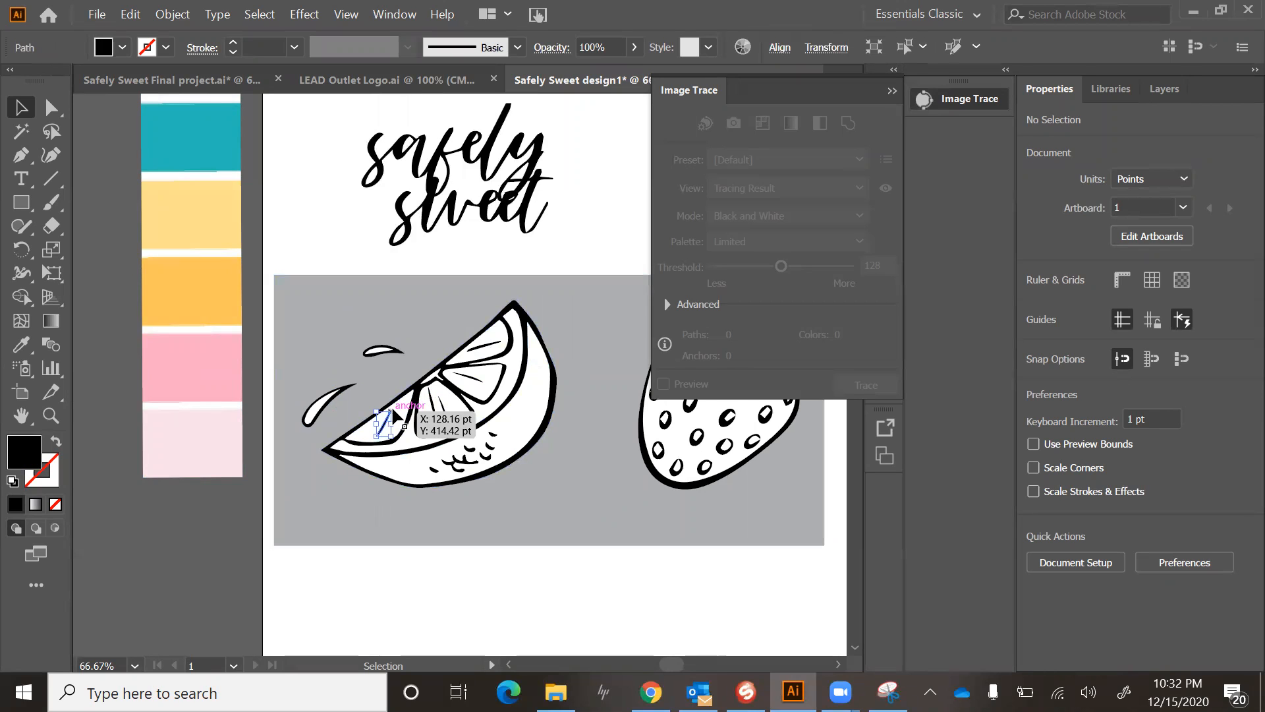
pyautogui.click(407, 416)
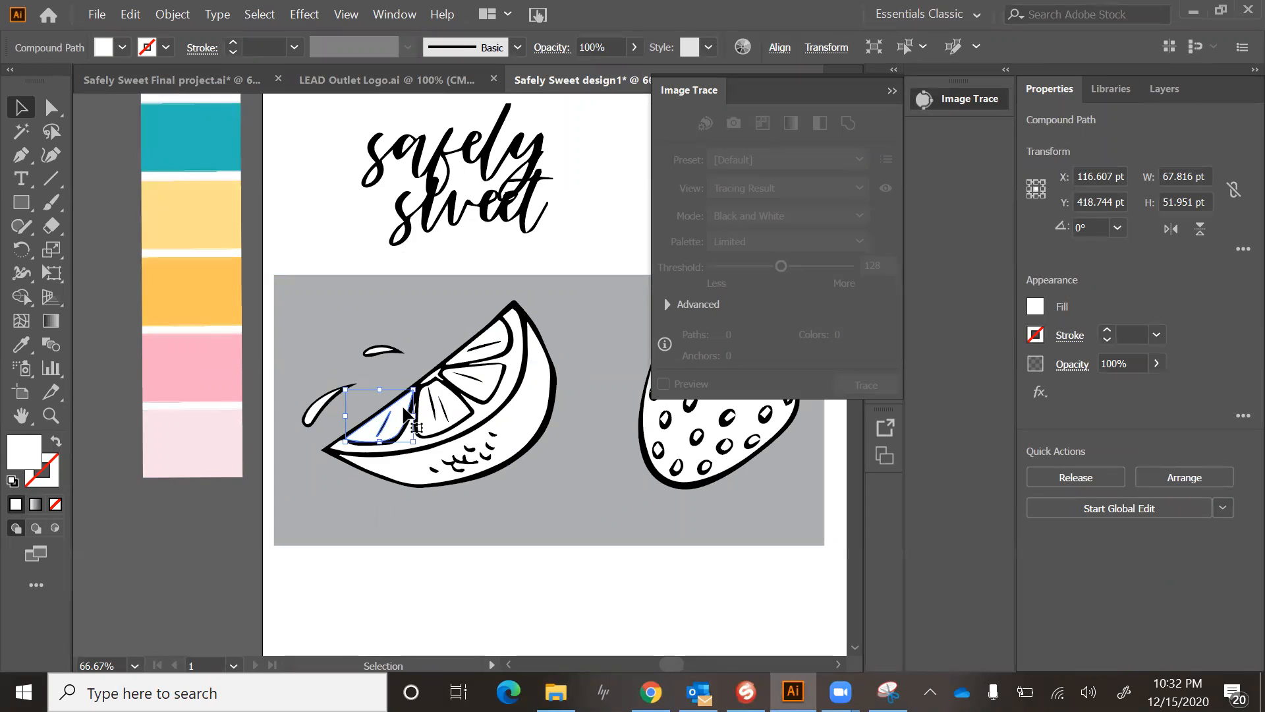
pyautogui.keyDown('shift'); pyautogui.click(432, 425); pyautogui.keyUp('shift')
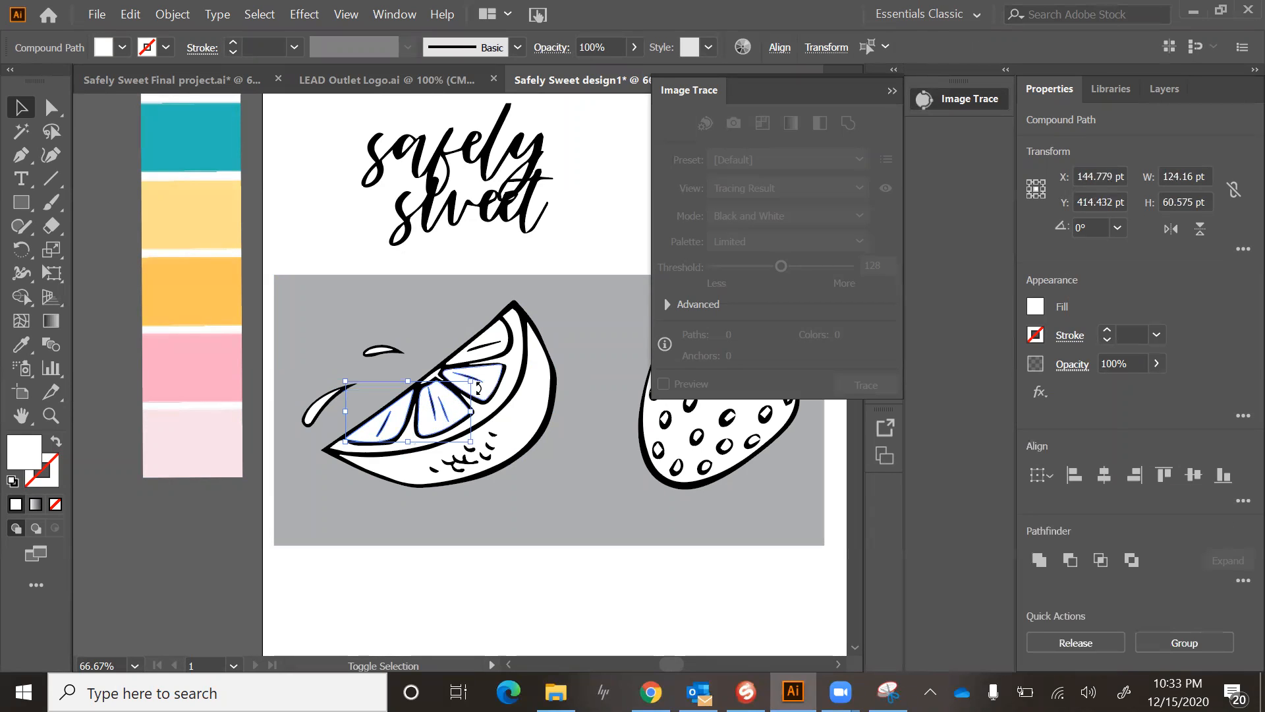
pyautogui.keyDown('shift'); pyautogui.click(488, 384); pyautogui.keyUp('shift')
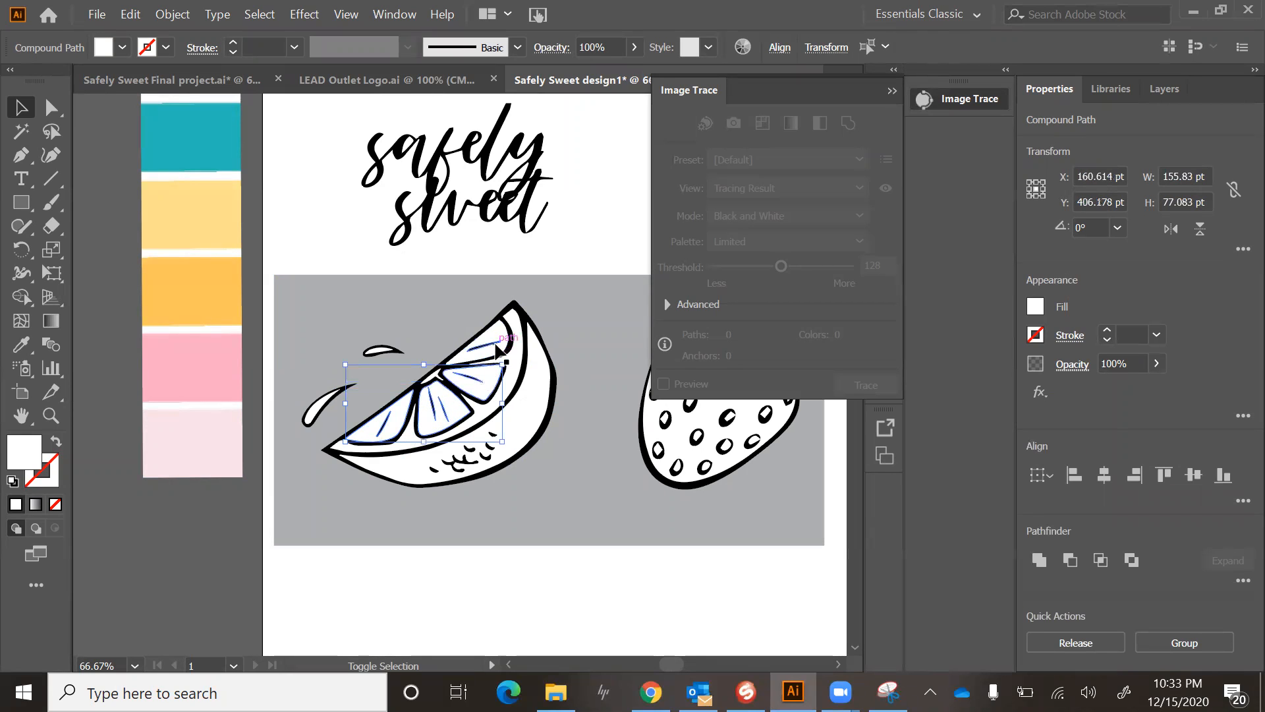
pyautogui.keyDown('shift'); pyautogui.click(501, 334); pyautogui.keyUp('shift')
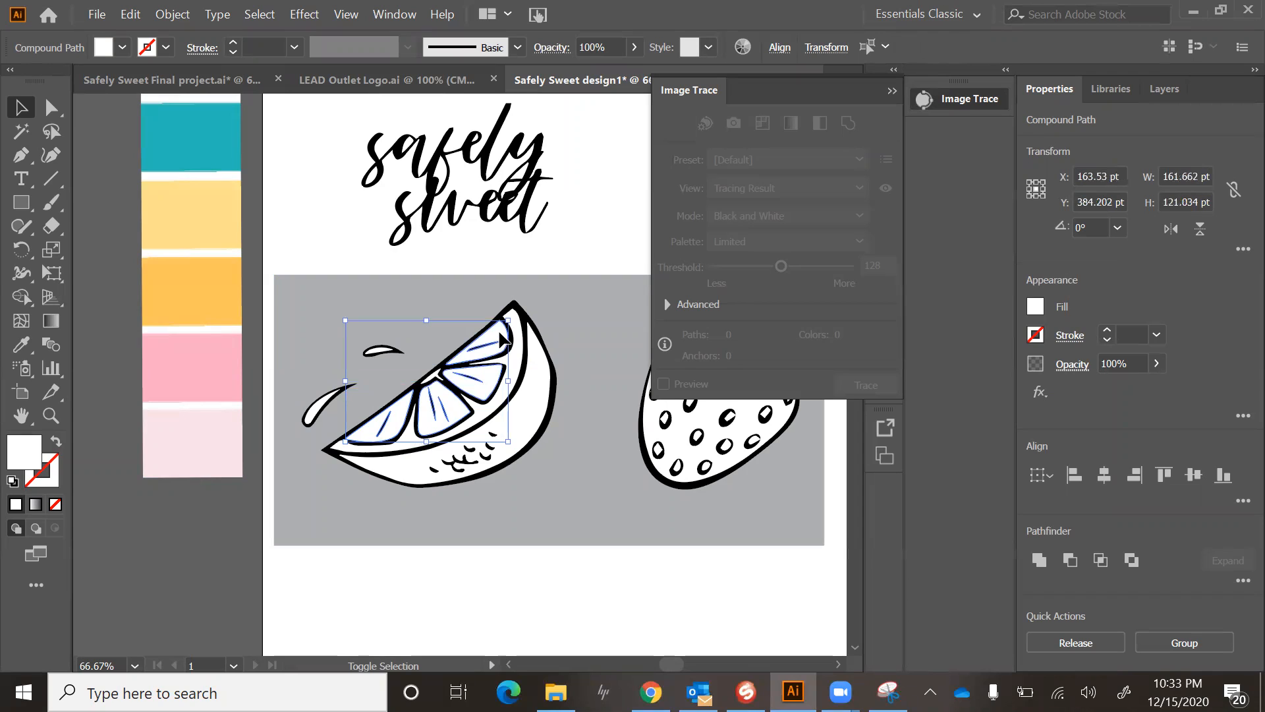
pyautogui.keyDown('shift'); pyautogui.click(534, 366); pyautogui.keyUp('shift')
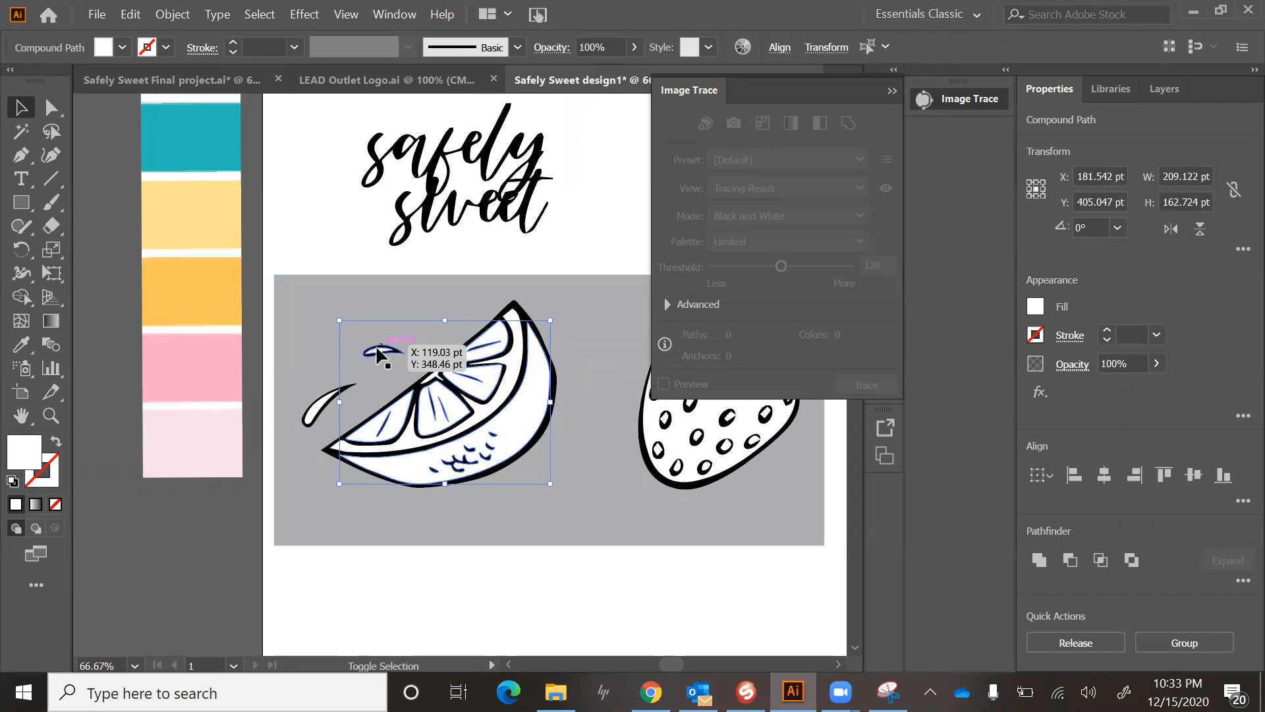
pyautogui.keyDown('shift'); pyautogui.click(379, 356); pyautogui.keyUp('shift')
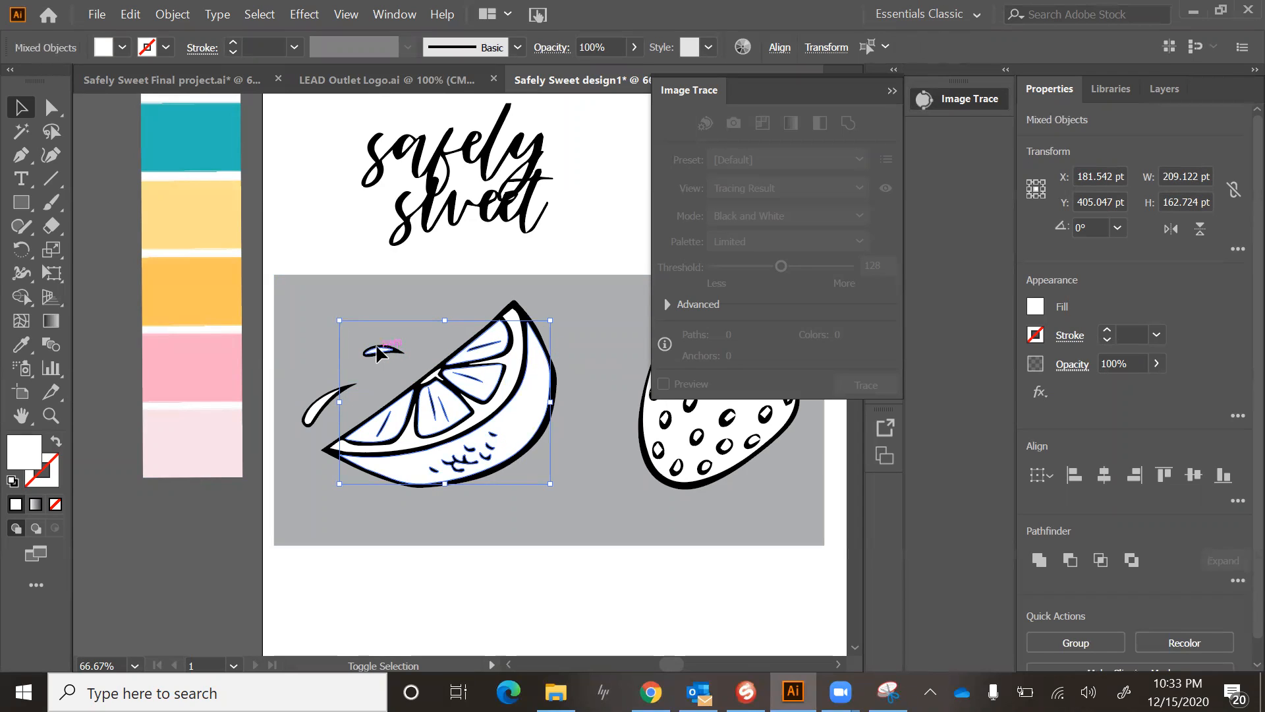
pyautogui.hotkey('ctrl', '8')
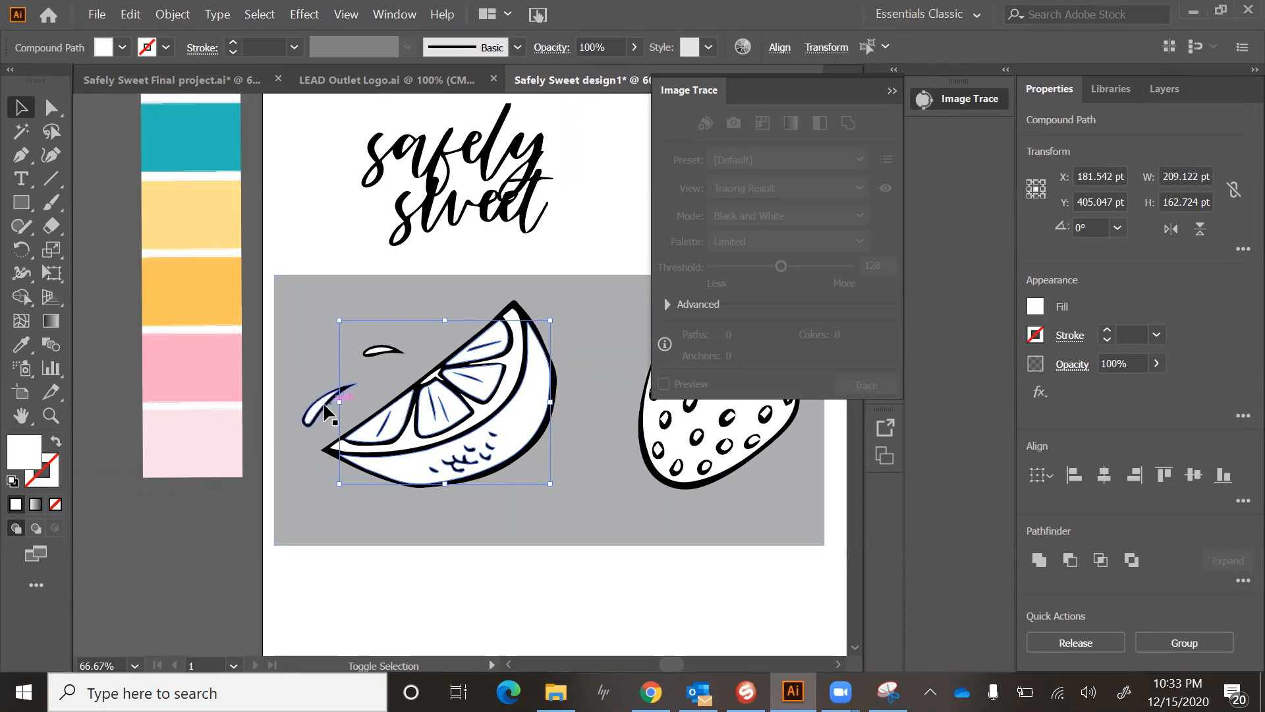
pyautogui.hotkey('ctrl', 'z')
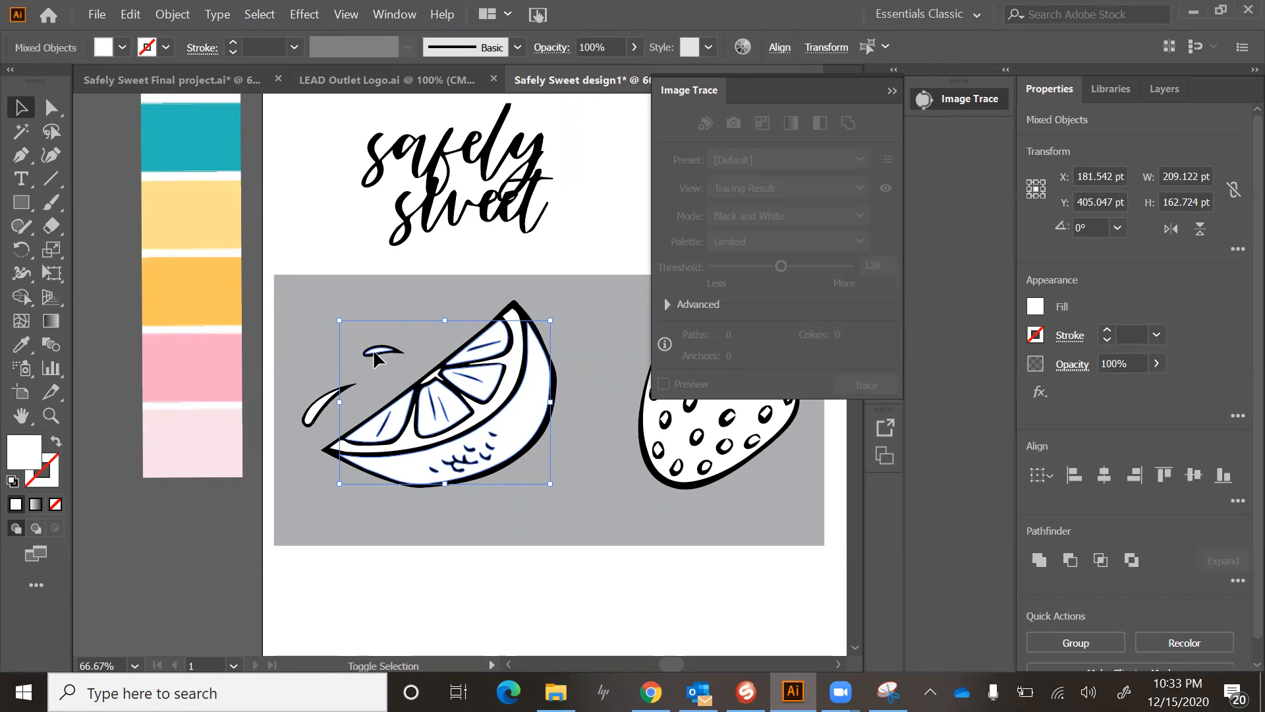
pyautogui.keyDown('shift'); pyautogui.click(317, 415); pyautogui.keyUp('shift')
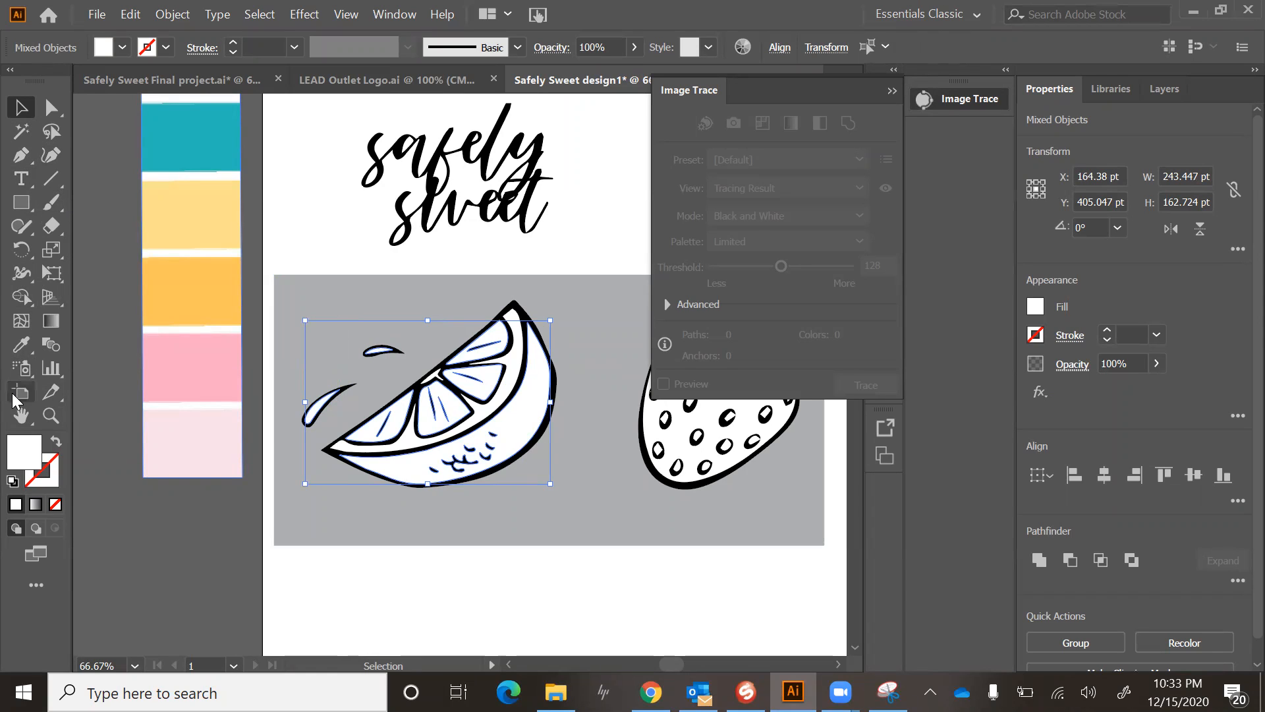
pyautogui.click(23, 345)
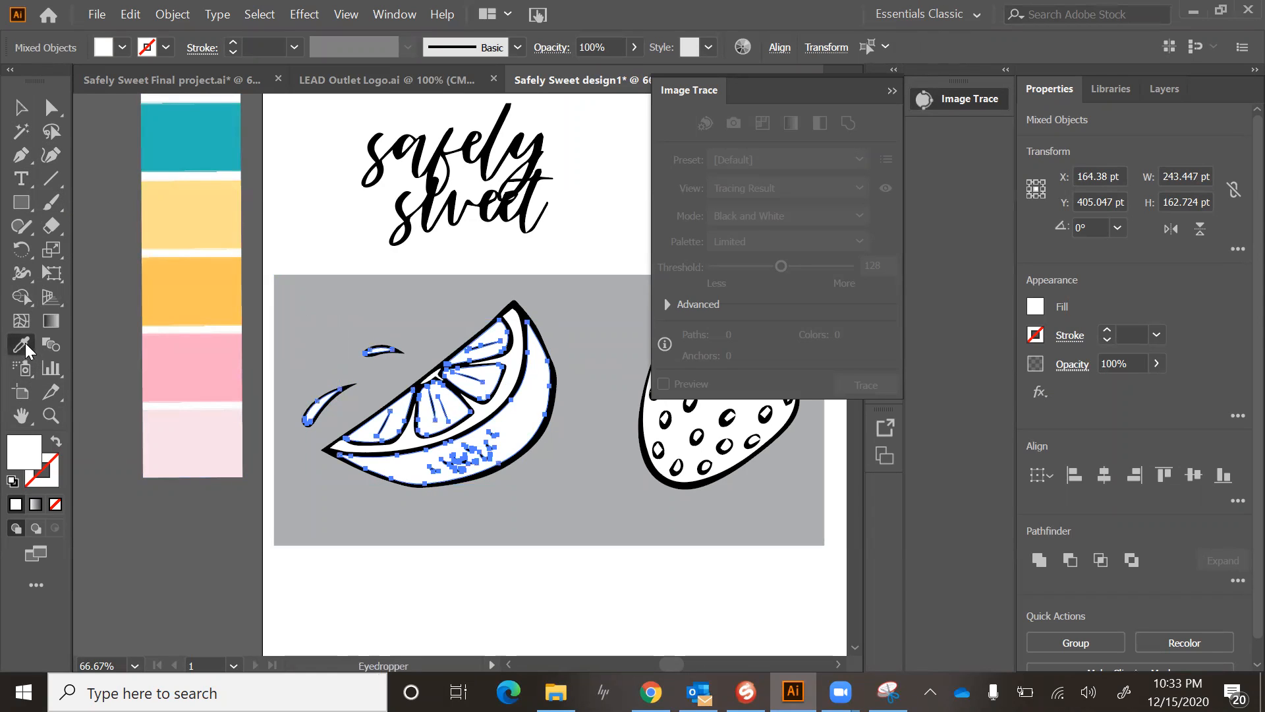
pyautogui.click(209, 192)
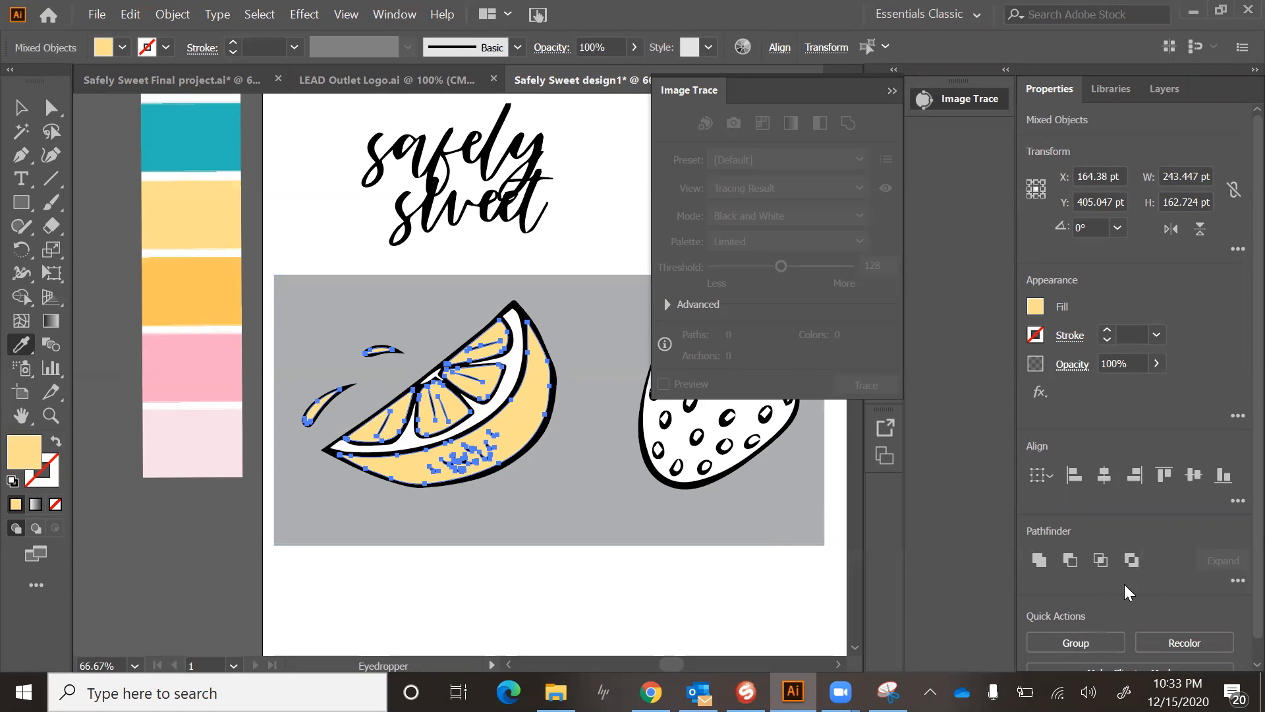
# Group the light yellow segments, rind and juice drops of the orange slice, and end their selection.
pyautogui.click(1100, 637)
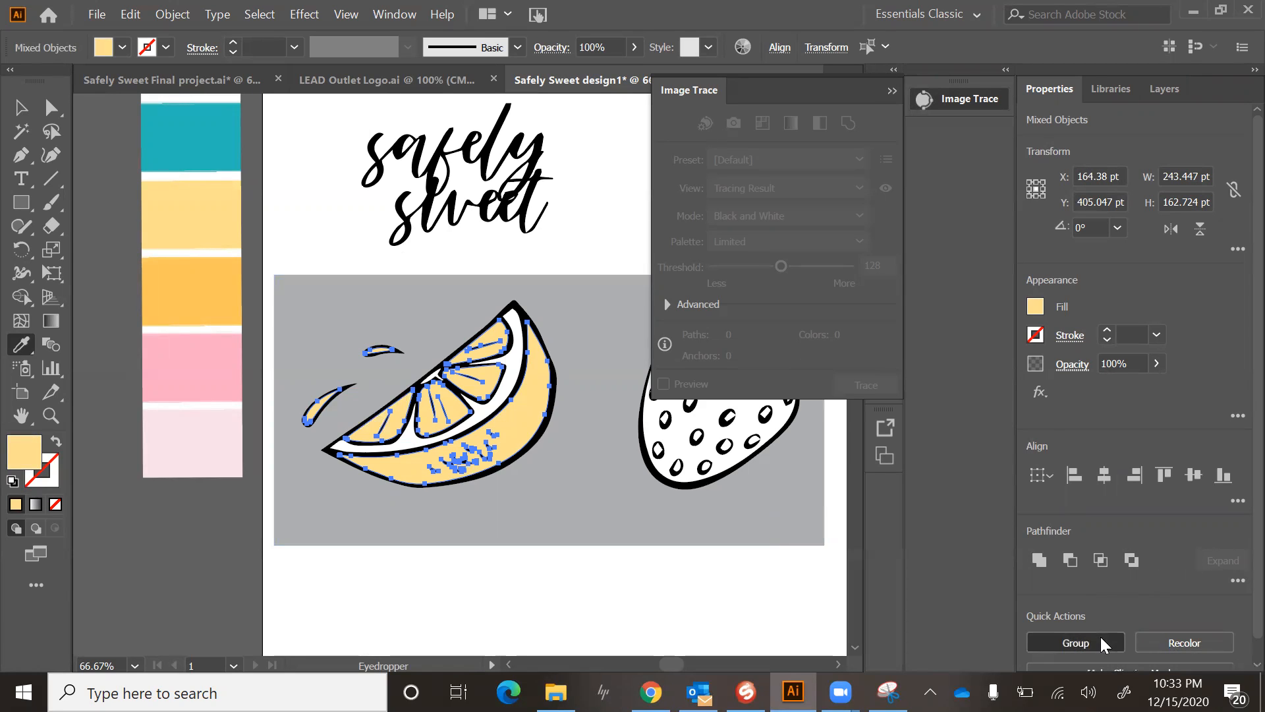
pyautogui.click(21, 109)
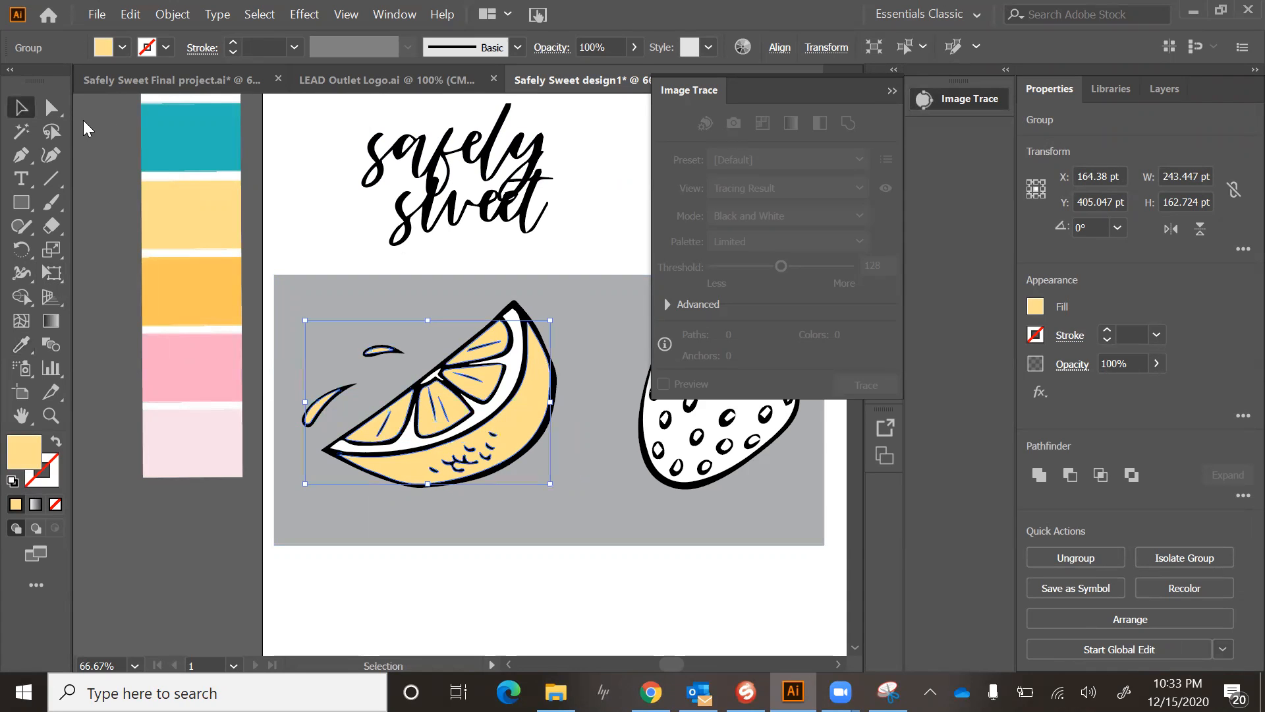
pyautogui.click(581, 495)
# Recolor the orange slice's white pith and small centre piece with the palette's darker orange-yellow using the Eyedropper.
pyautogui.click(514, 374)
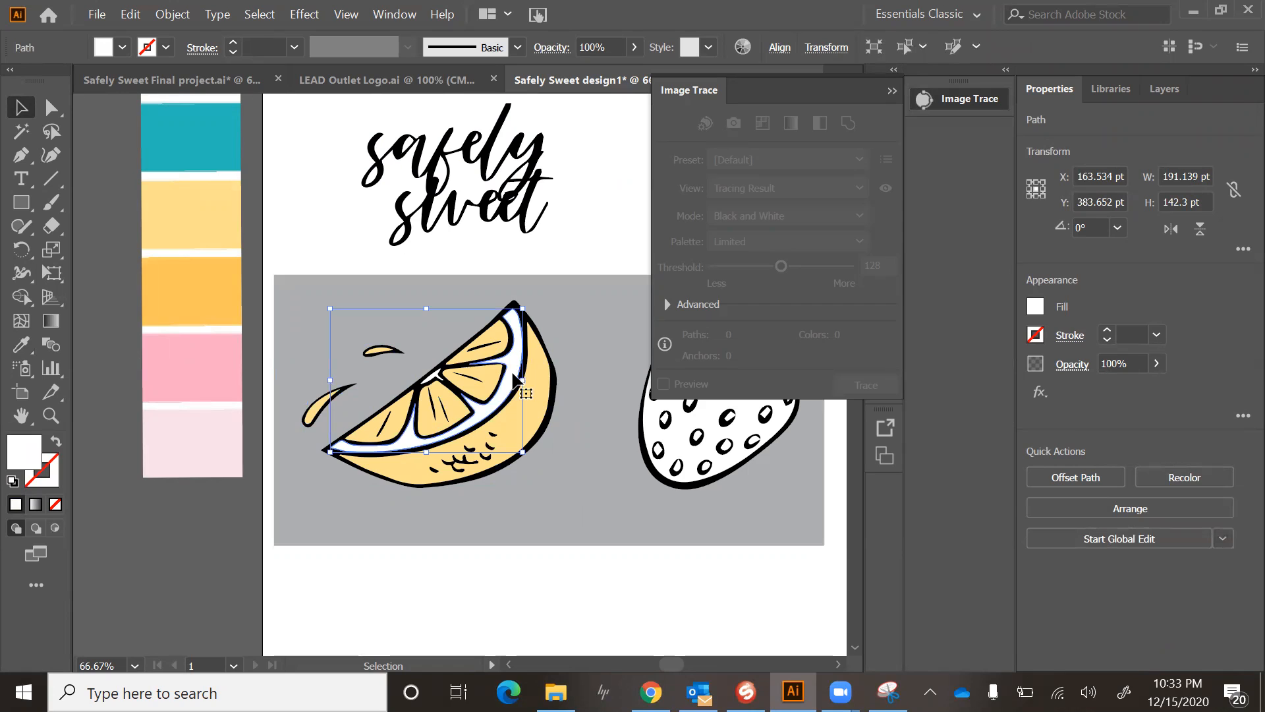
pyautogui.press('a')
pyautogui.click(435, 377)
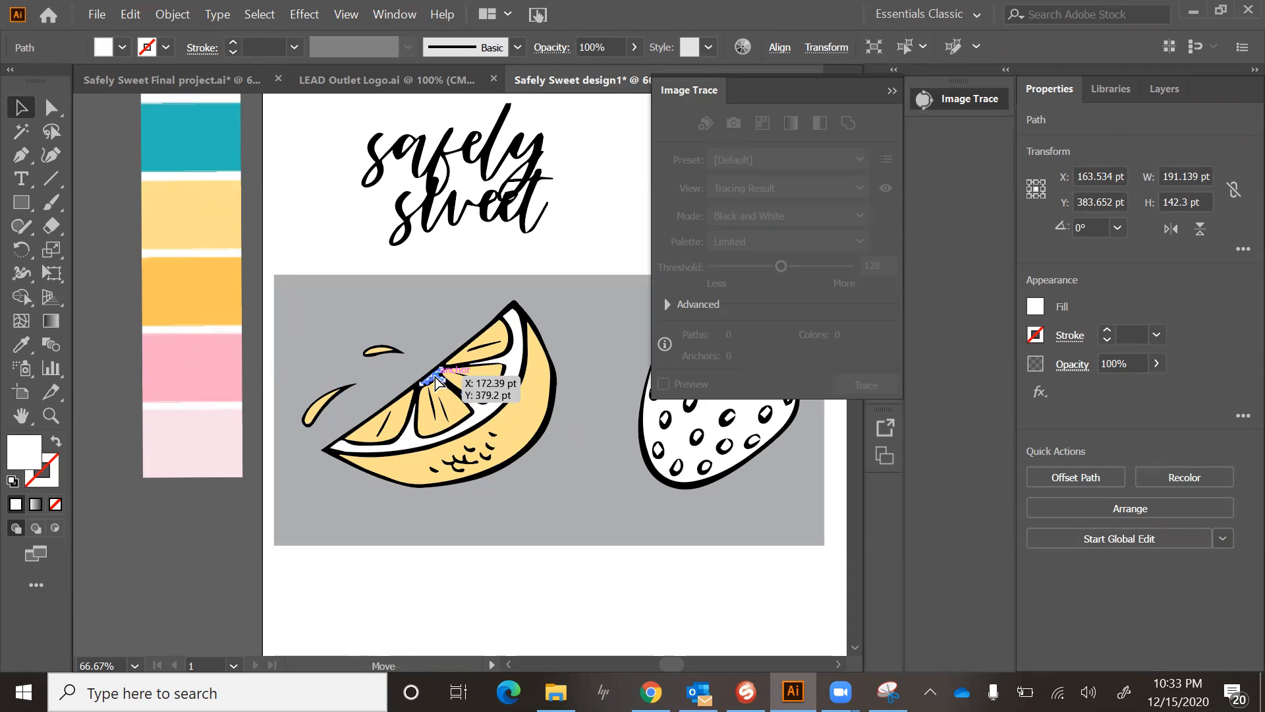
pyautogui.keyDown('shift'); pyautogui.click(486, 414); pyautogui.keyUp('shift')
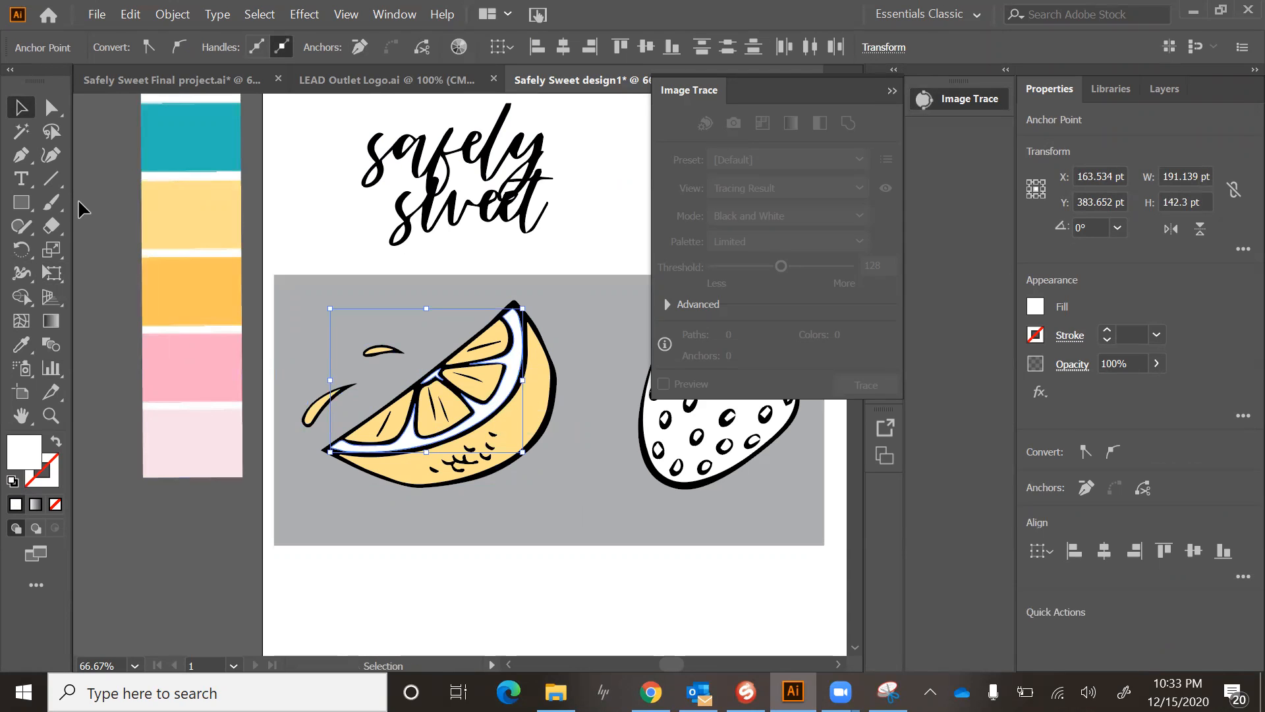
pyautogui.press('i')
pyautogui.click(189, 281)
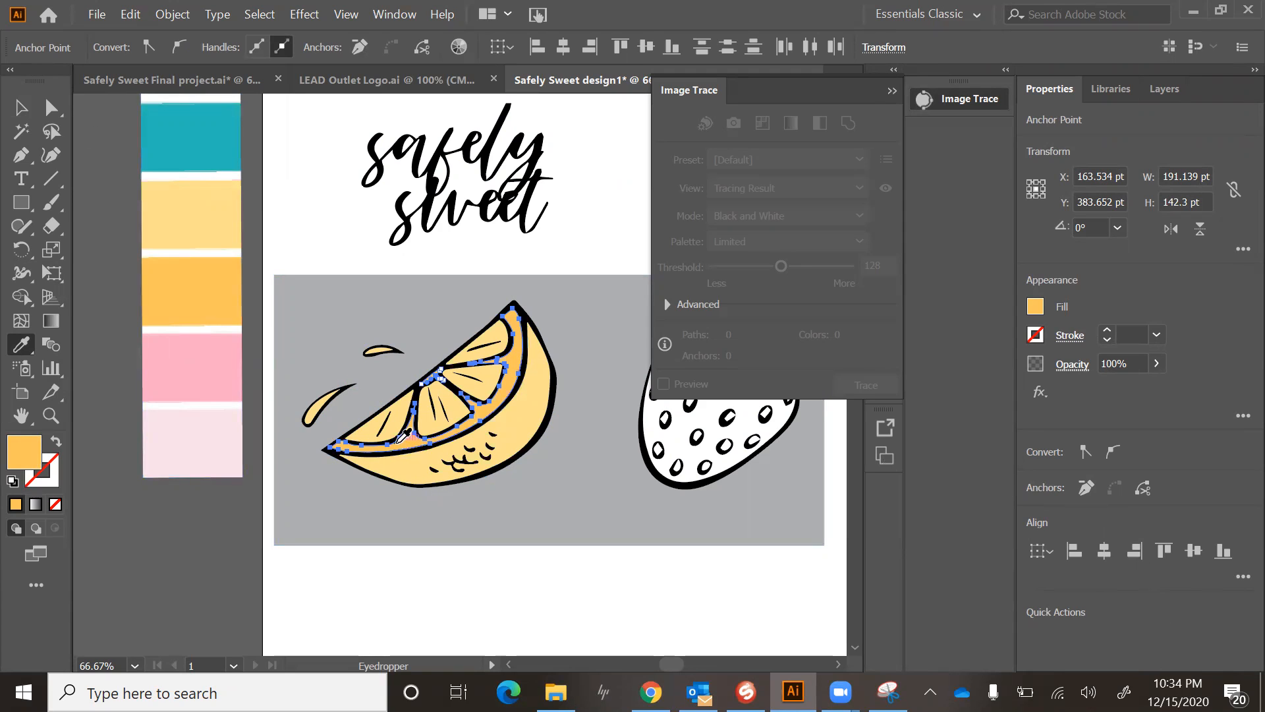
# Group the orange-yellow pith and centre piece of the orange slice, and end their selection.
pyautogui.click(21, 107)
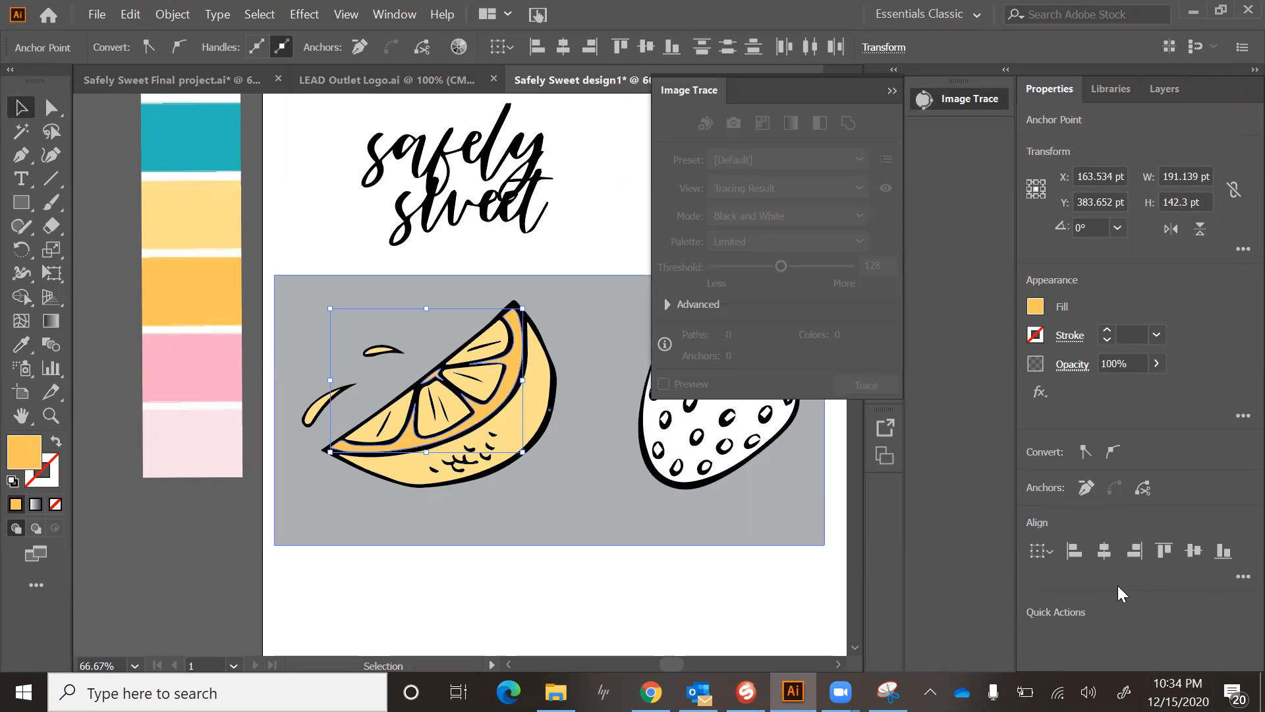
pyautogui.rightClick(491, 411)
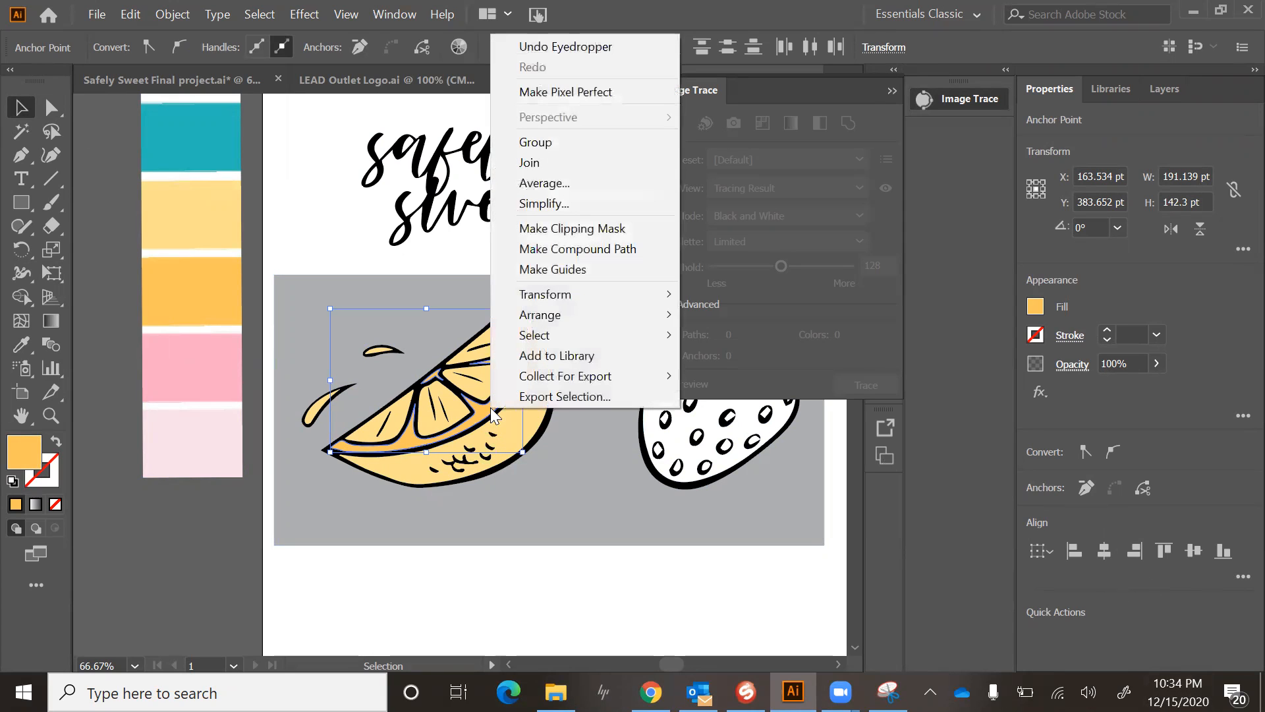
pyautogui.click(570, 139)
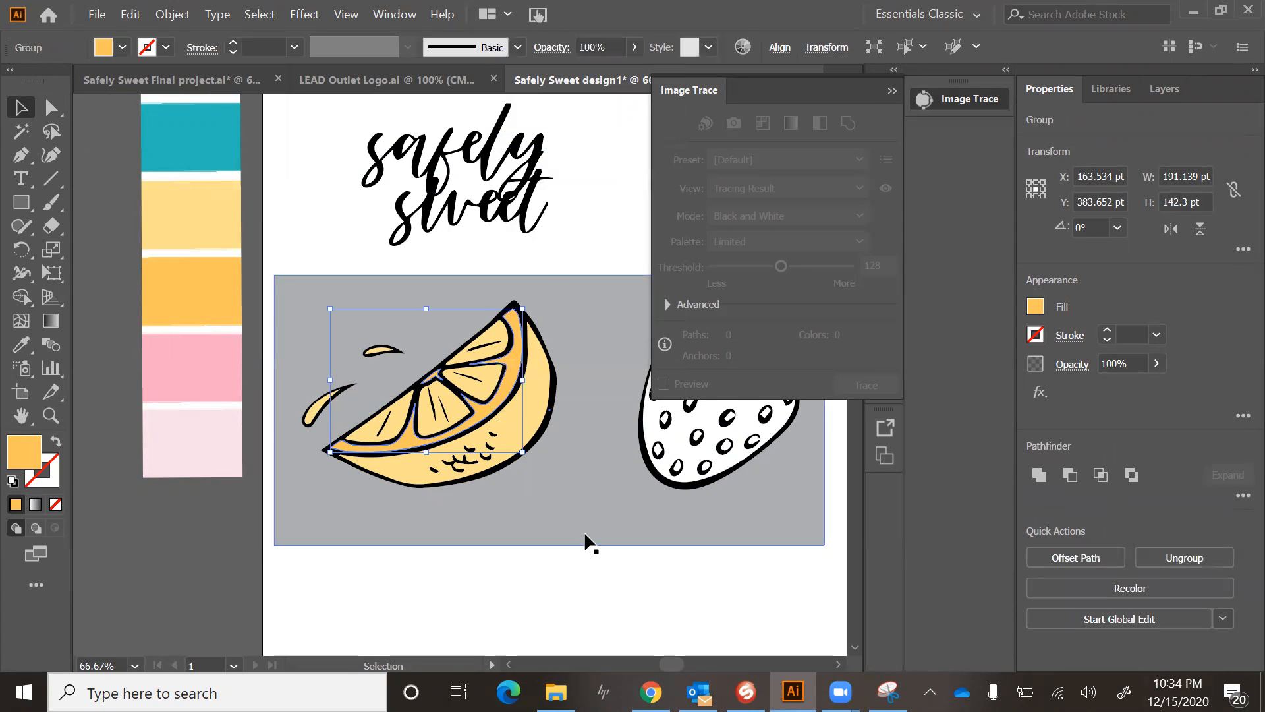
pyautogui.click(585, 536)
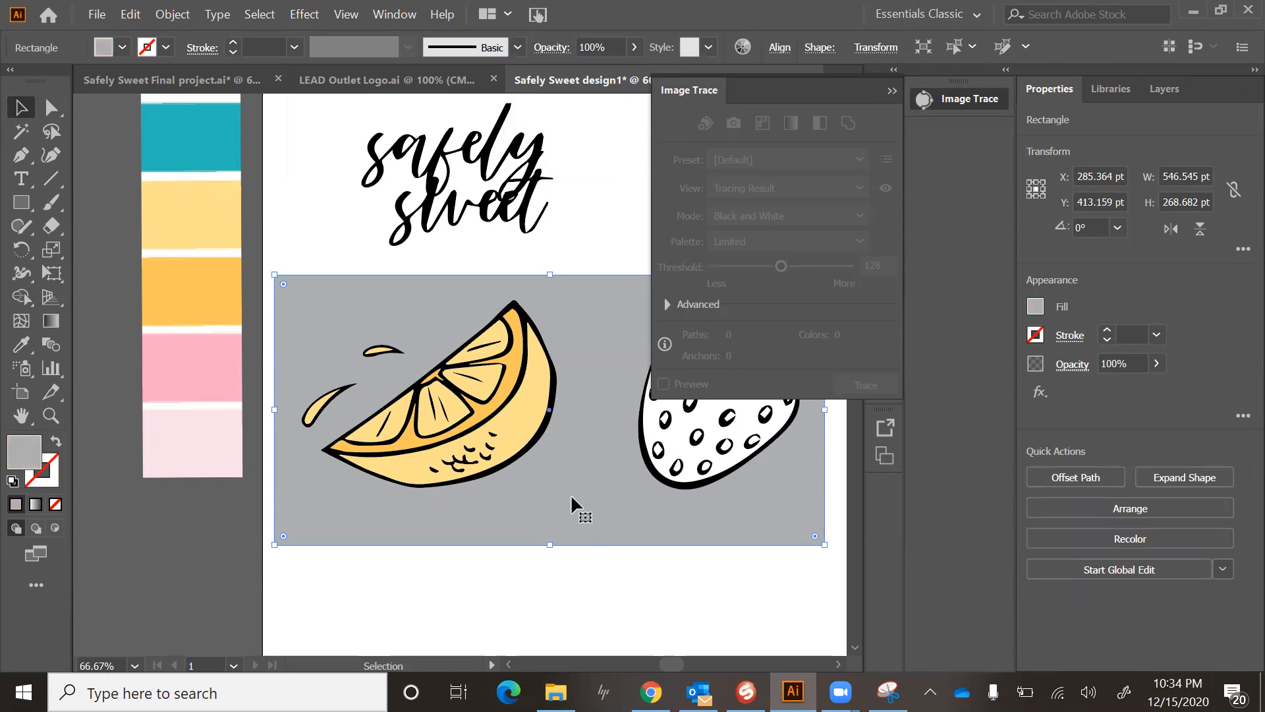
# Recolor the strawberry's white leaves and stem with the palette's pale blue-grey using the Eyedropper.
pyautogui.hscroll(5, 571, 493)
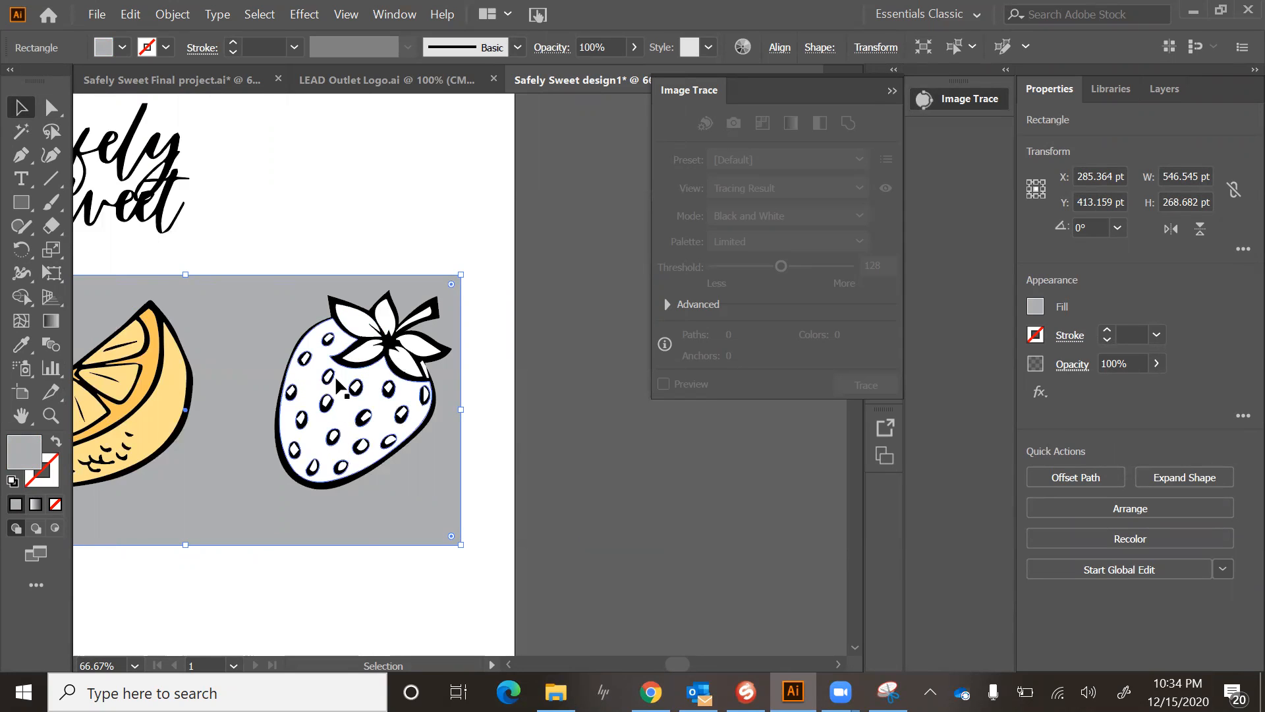
pyautogui.click(404, 370)
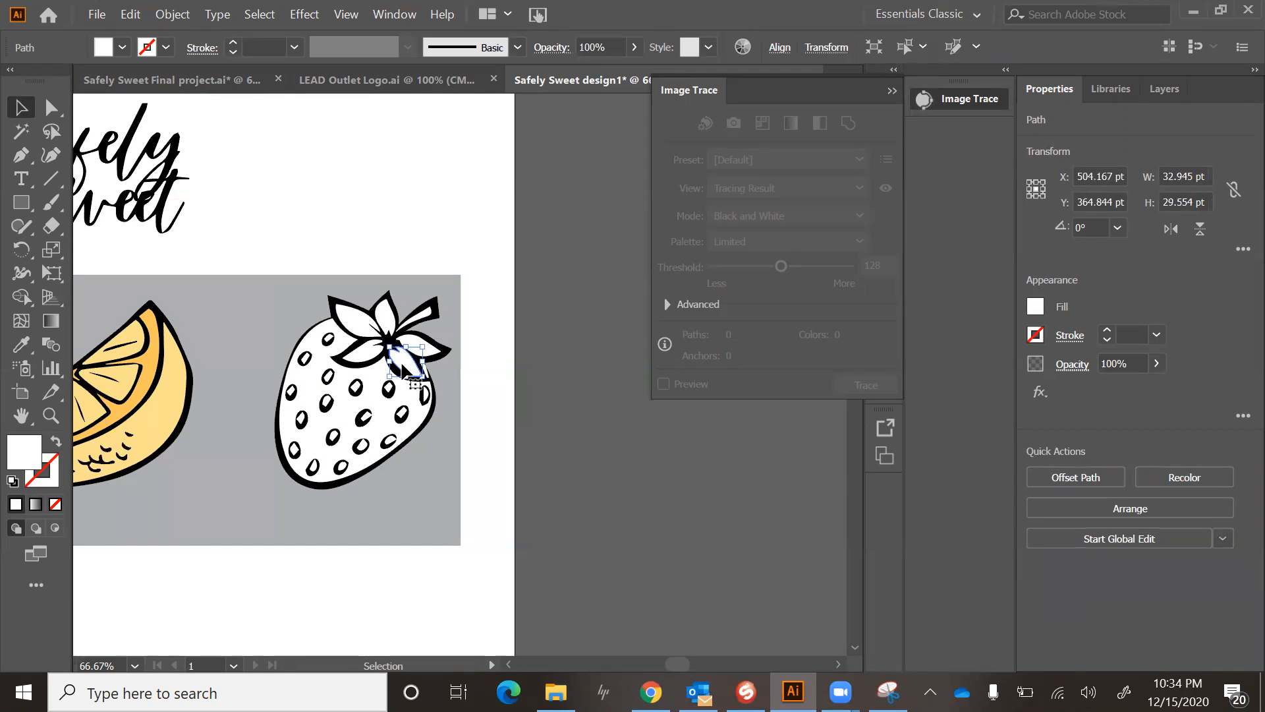
pyautogui.keyDown('shift'); pyautogui.click(361, 359); pyautogui.keyUp('shift')
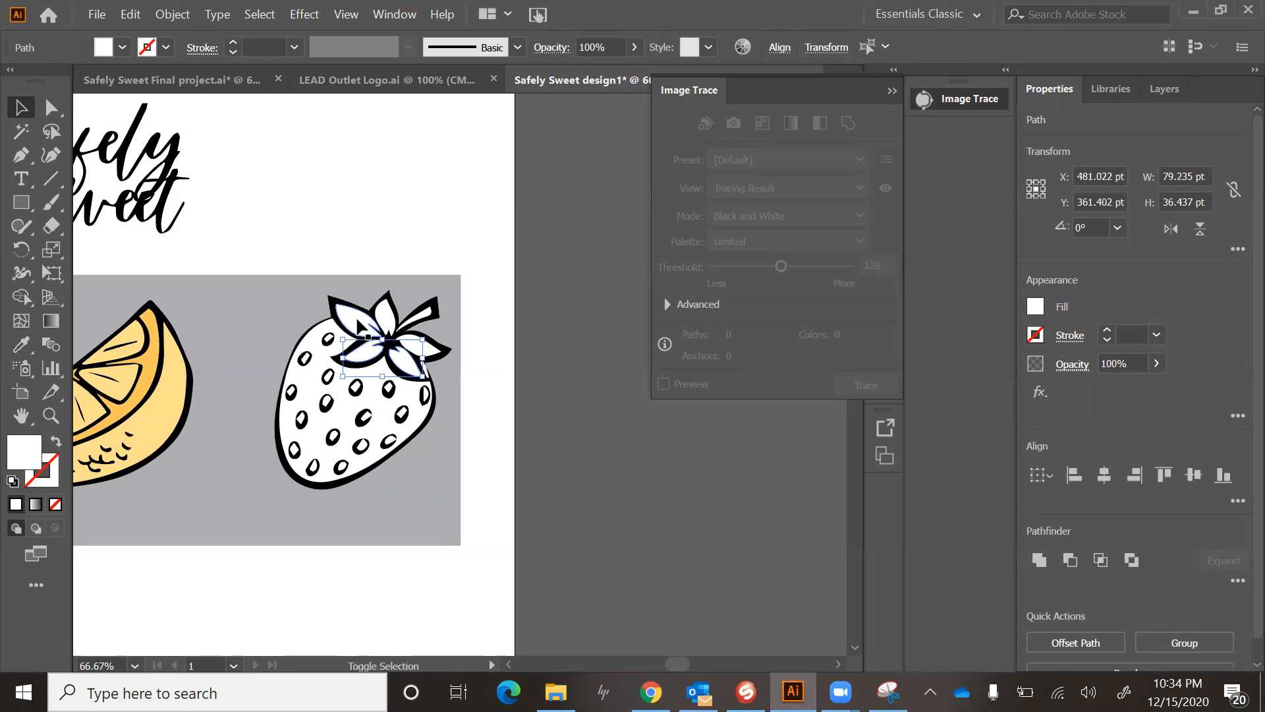
pyautogui.keyDown('shift'); pyautogui.click(388, 323); pyautogui.keyUp('shift')
pyautogui.keyDown('shift'); pyautogui.click(428, 315); pyautogui.keyUp('shift')
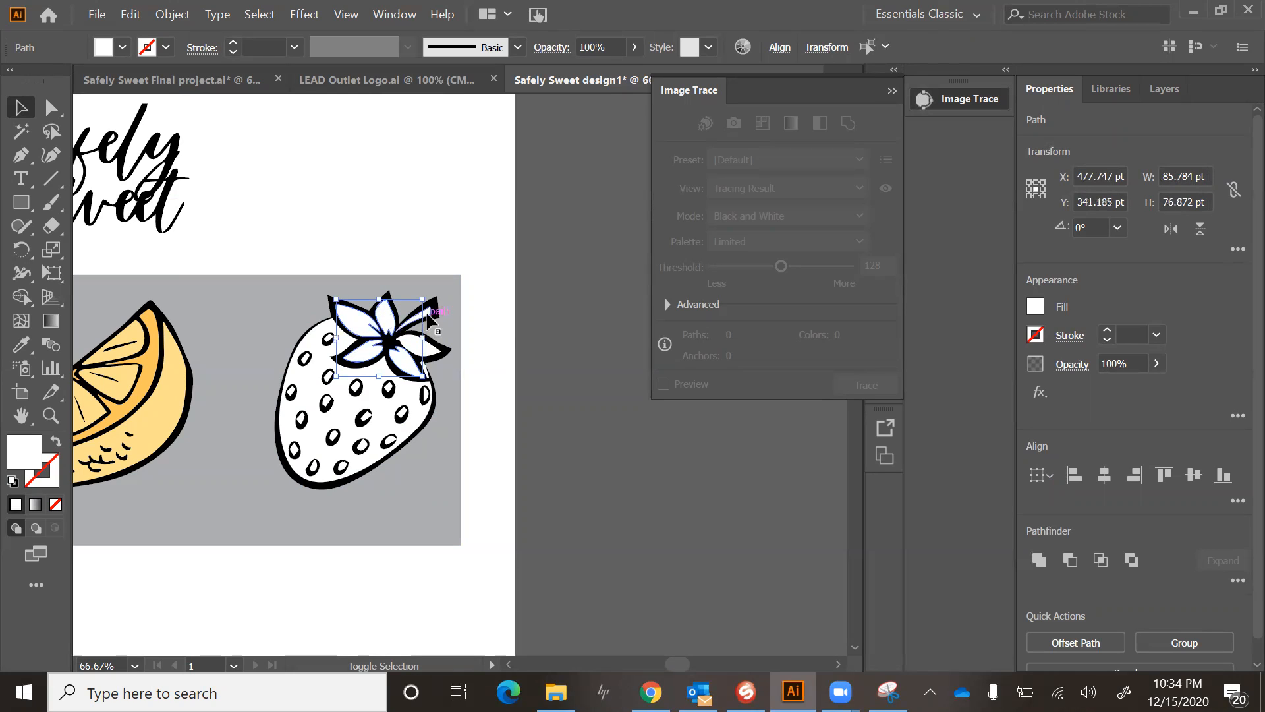
pyautogui.keyDown('shift'); pyautogui.click(429, 333); pyautogui.keyUp('shift')
pyautogui.keyDown('shift'); pyautogui.click(429, 356); pyautogui.keyUp('shift')
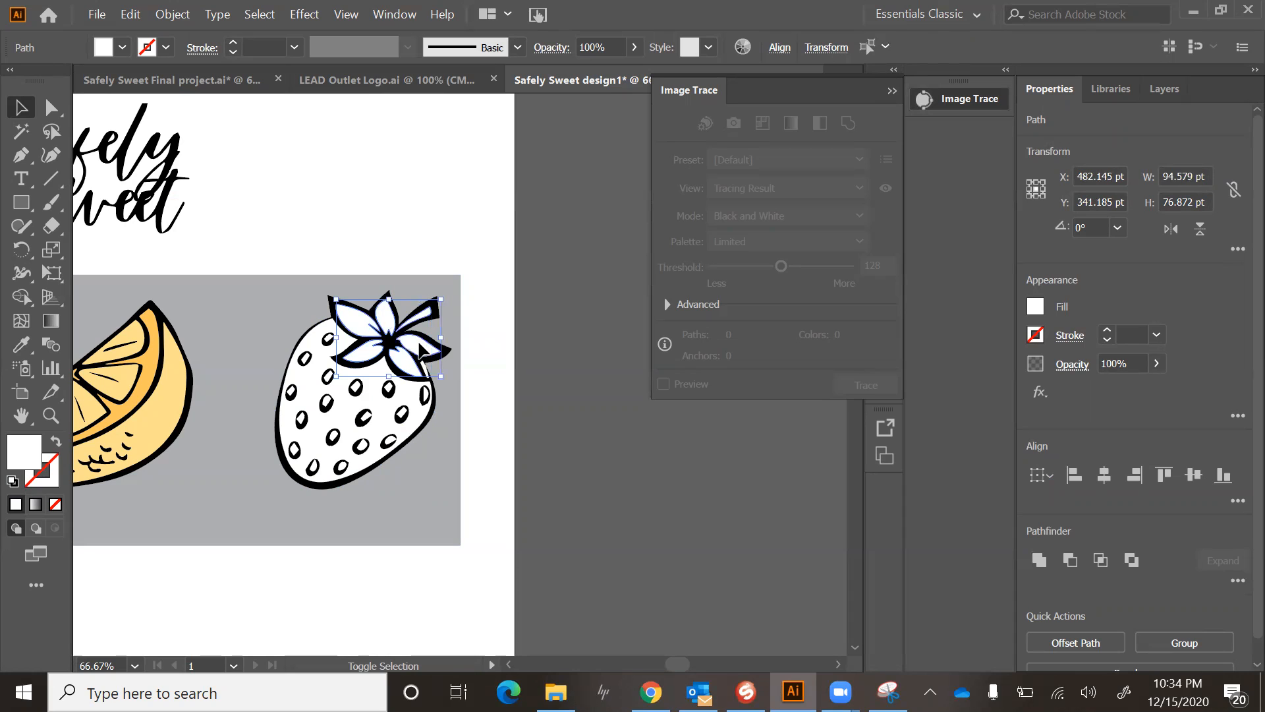
pyautogui.click(23, 344)
pyautogui.hscroll(-5, 191, 394)
pyautogui.hscroll(-5, 191, 394)
pyautogui.hscroll(5, 191, 394)
pyautogui.scroll(5, 181, 290)
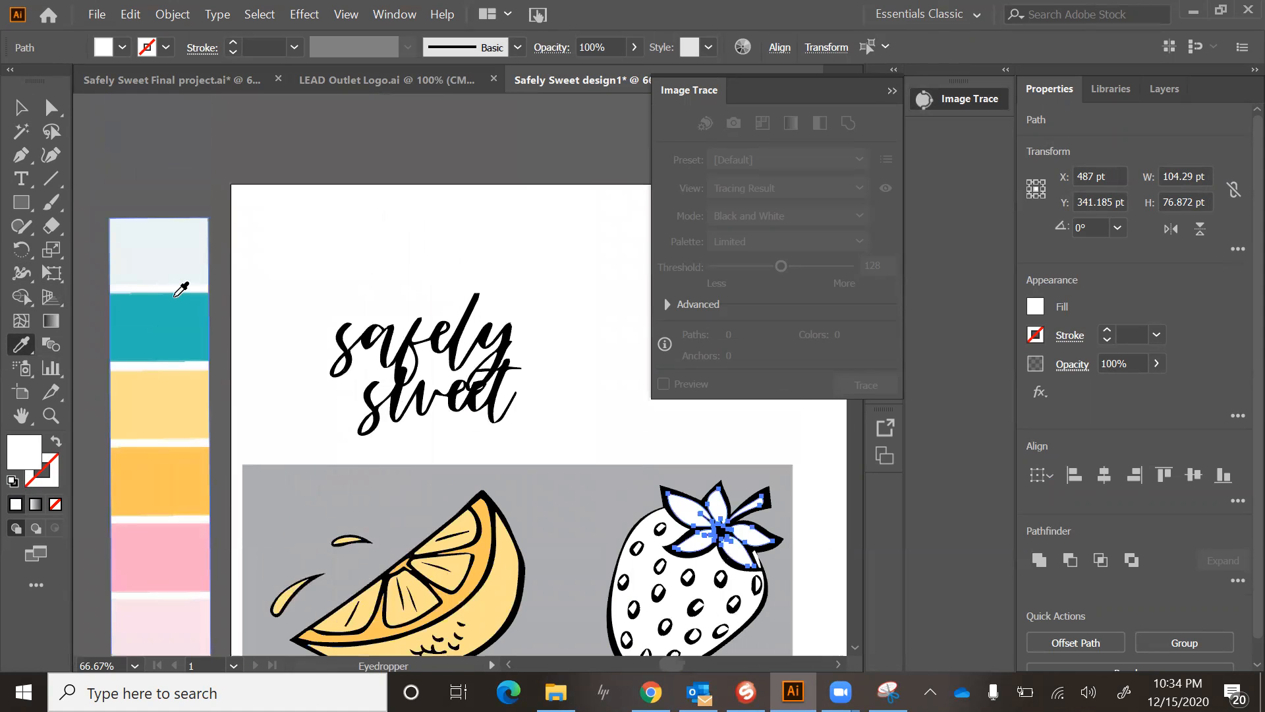
pyautogui.click(176, 263)
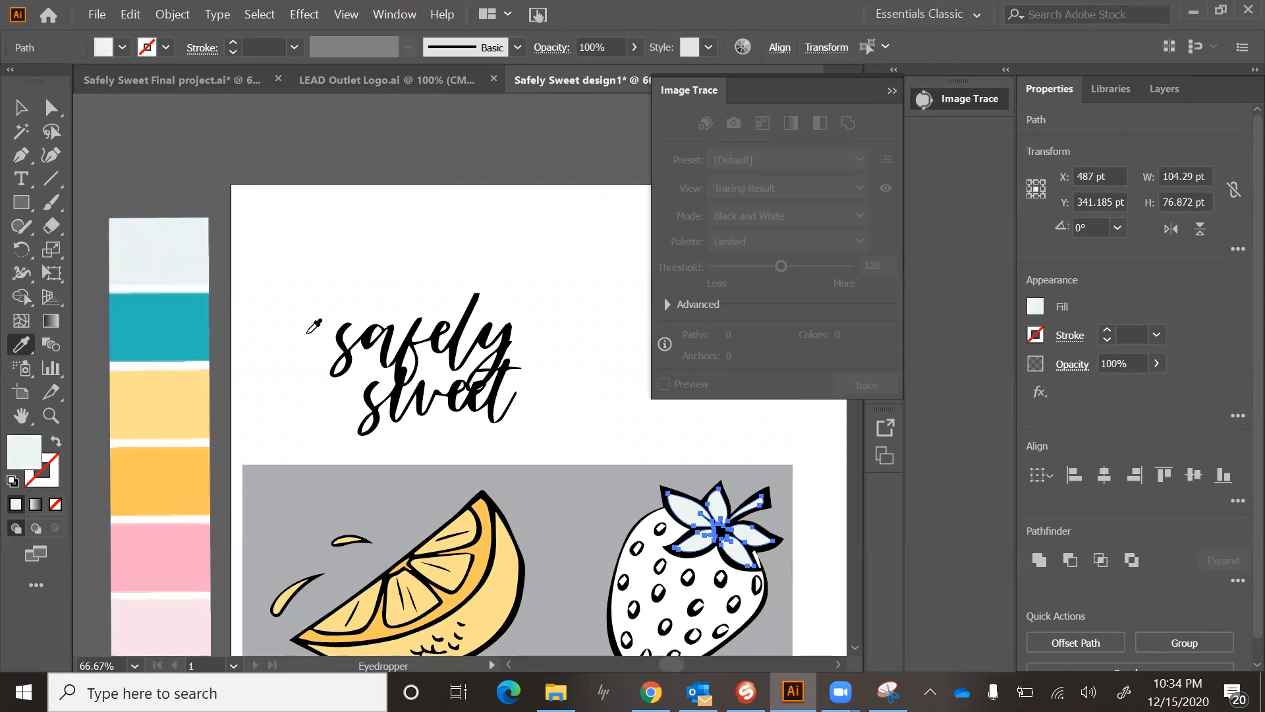
pyautogui.scroll(-5, 393, 375)
pyautogui.scroll(4, 393, 376)
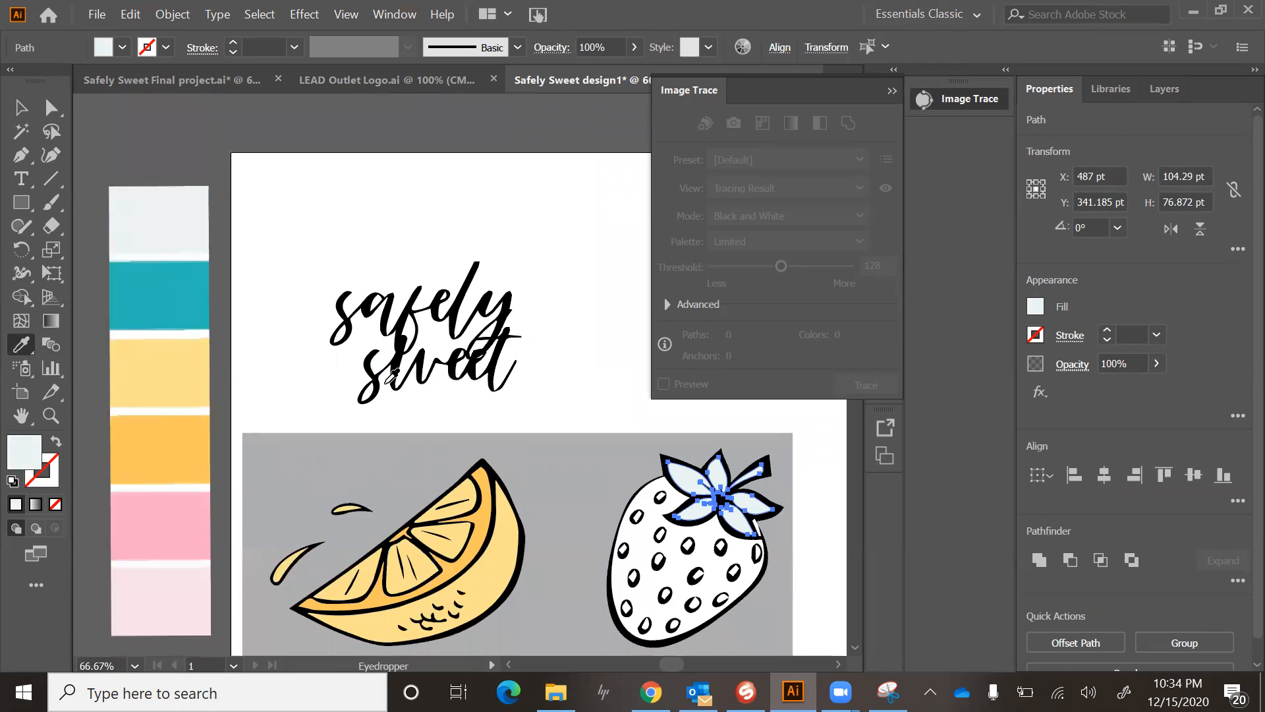
pyautogui.hscroll(5, 393, 375)
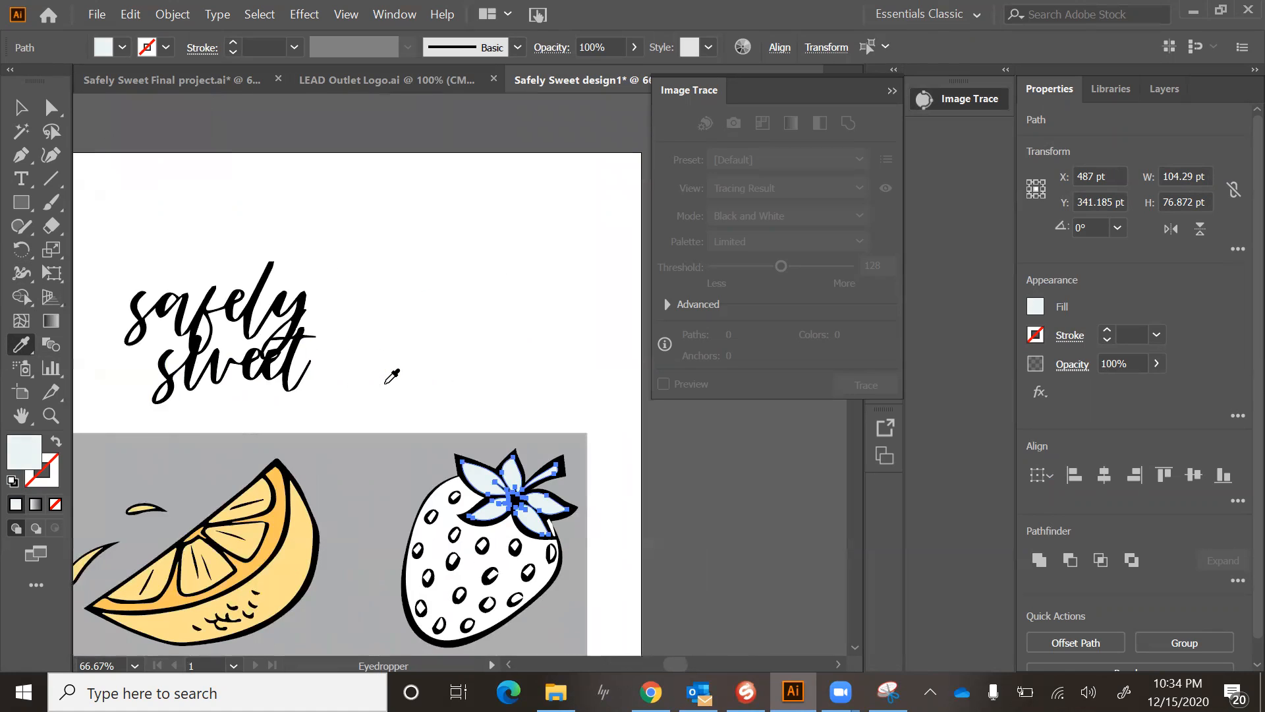
# Set the fill of the strawberry's leaves and stem to the stronger light aqua CEF4EF in the Color Picker.
pyautogui.doubleClick(31, 454)
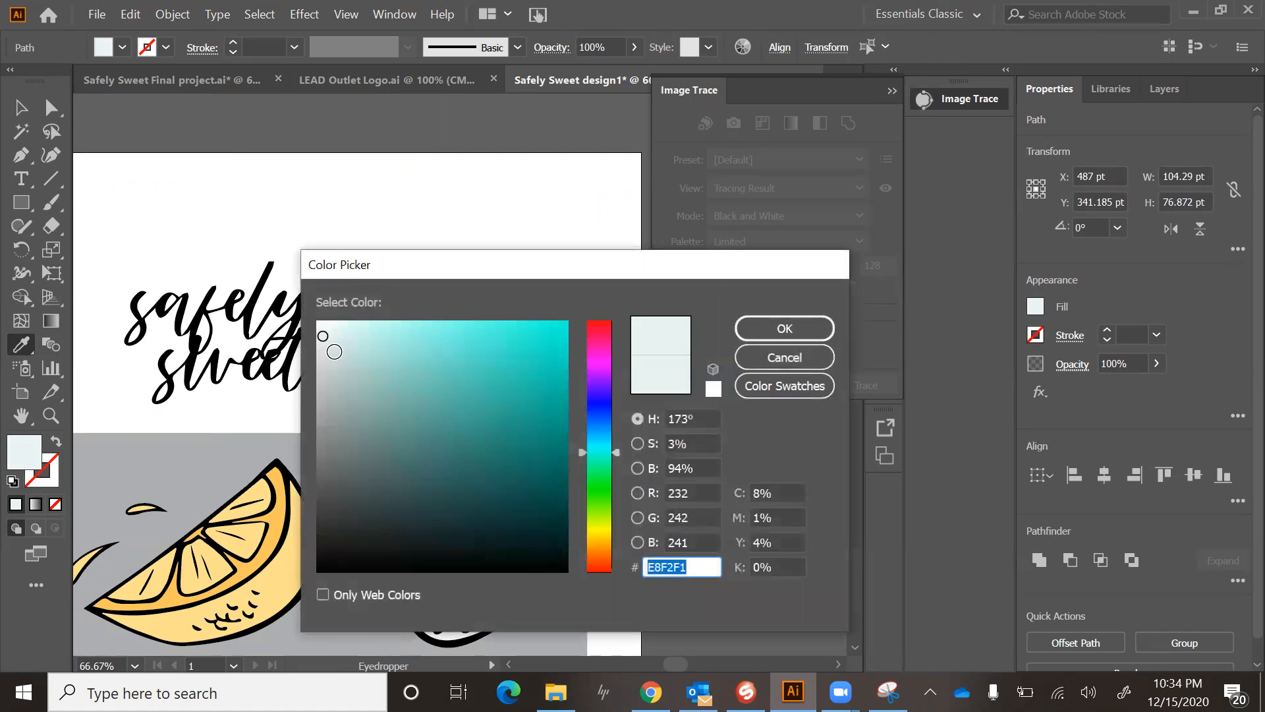
pyautogui.click(334, 352)
pyautogui.moveTo(338, 343); pyautogui.dragTo(343, 330)
pyautogui.click(358, 327)
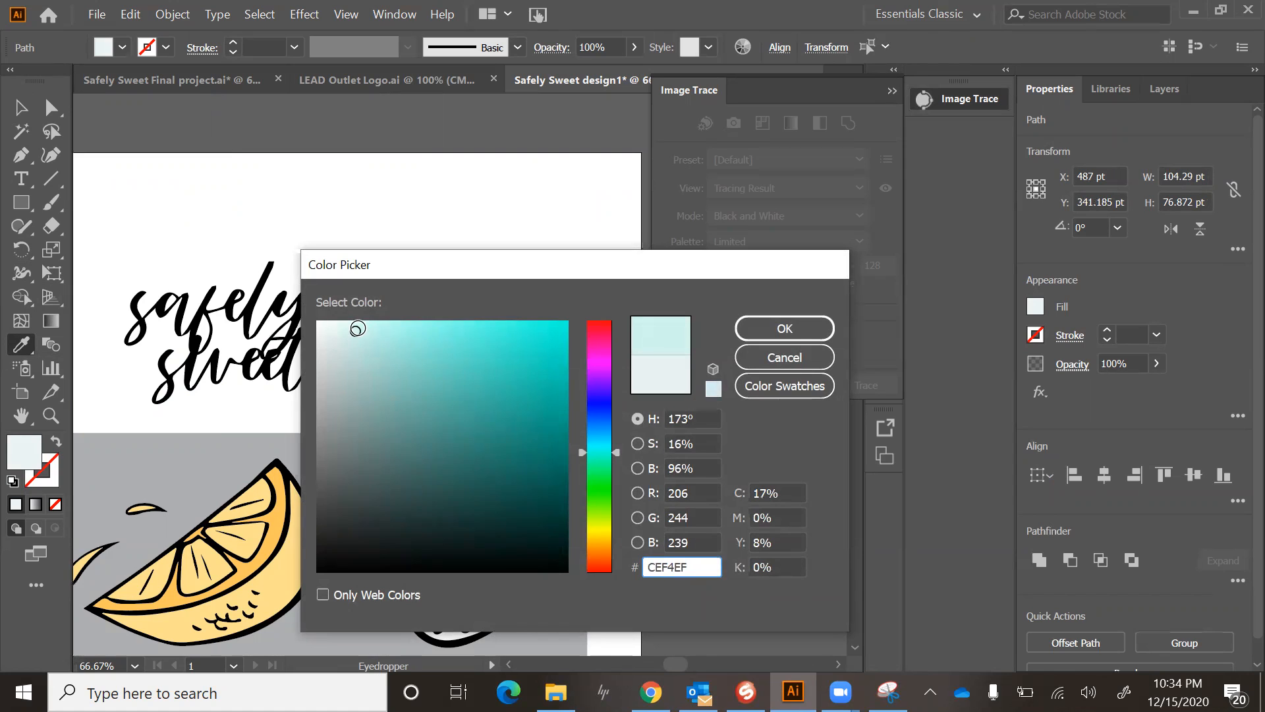
pyautogui.click(766, 330)
# Group the light blue leaf and stem pieces of the strawberry.
pyautogui.scroll(-3, 452, 431)
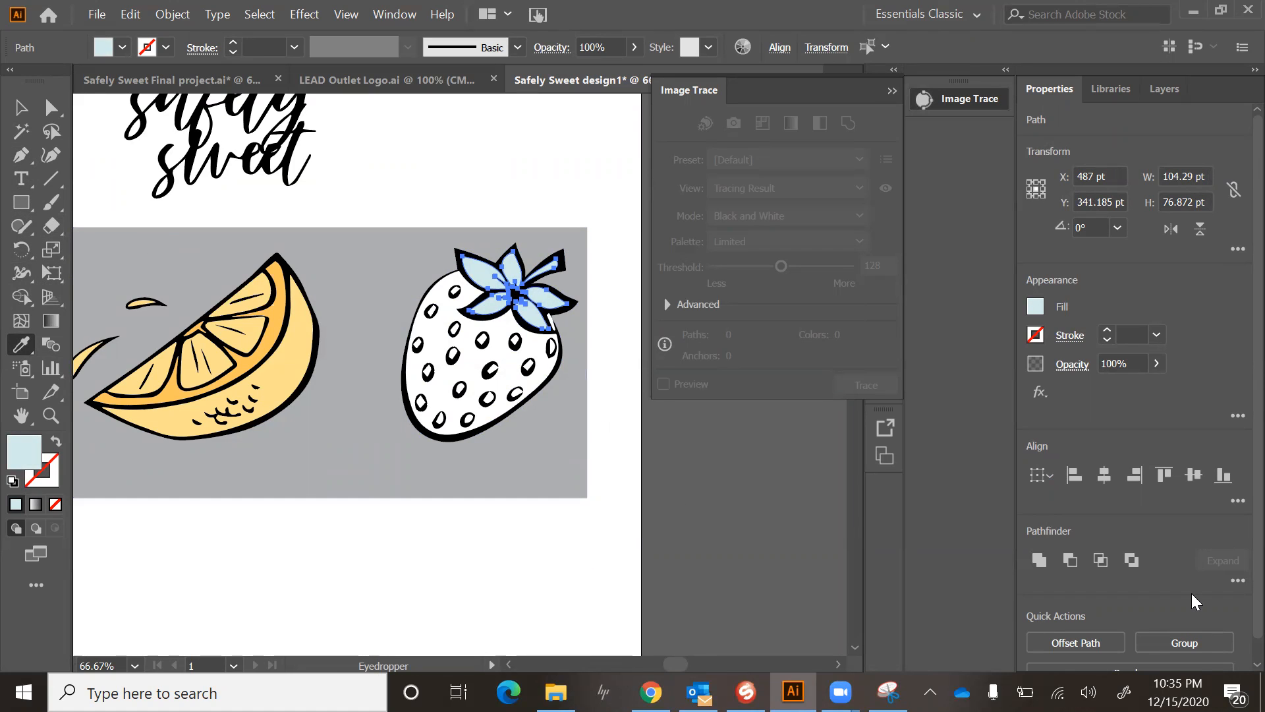
pyautogui.click(1185, 649)
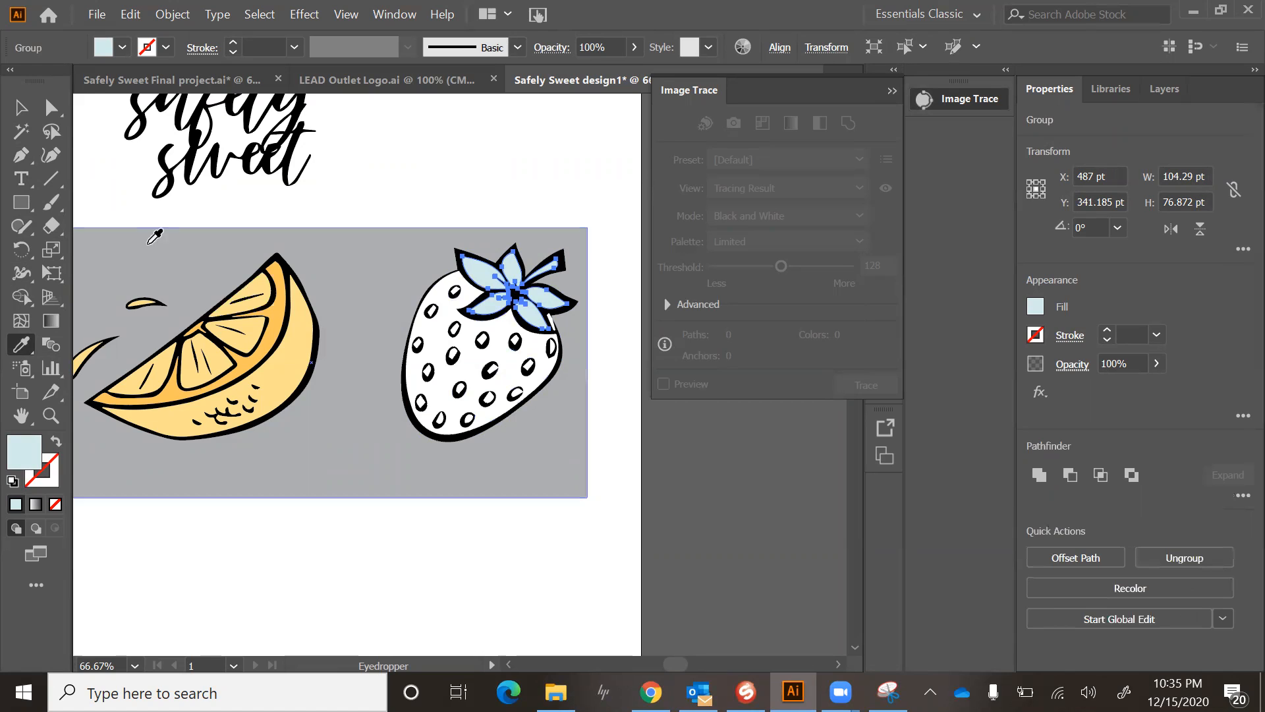
pyautogui.click(22, 109)
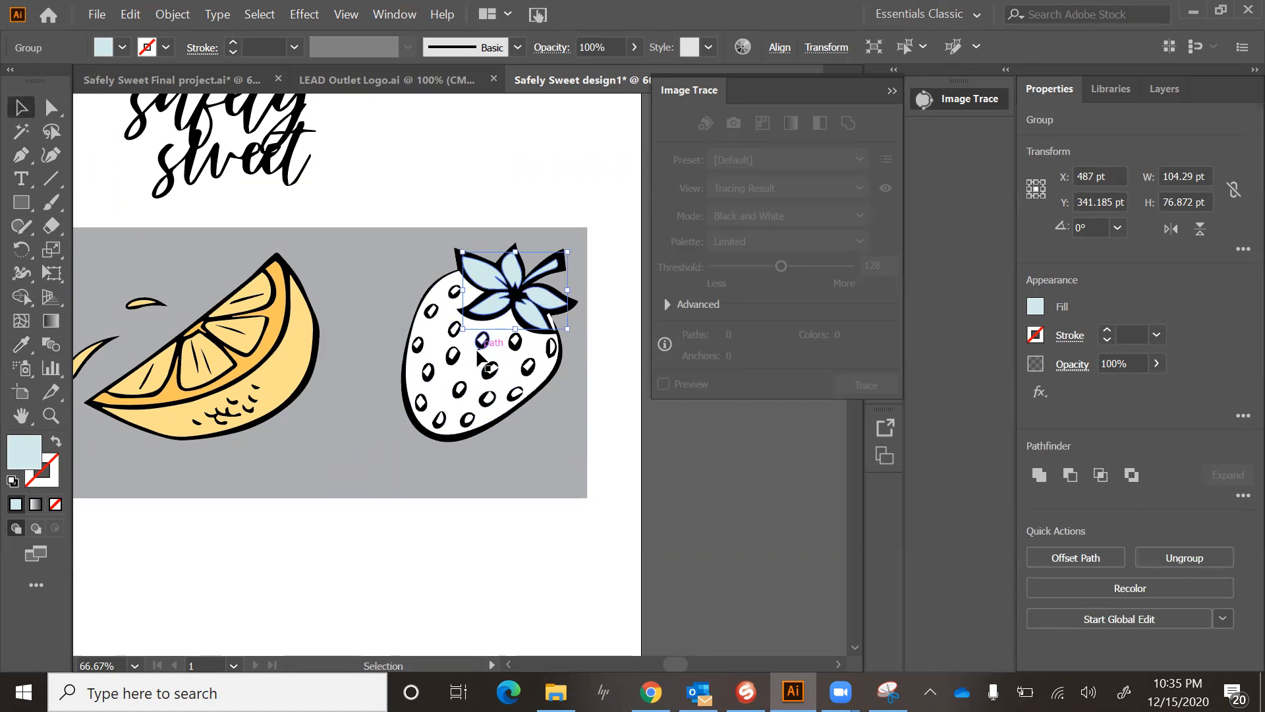
# Recolor the strawberry's white body with the palette's palest pink using the Eyedropper.
pyautogui.click(471, 362)
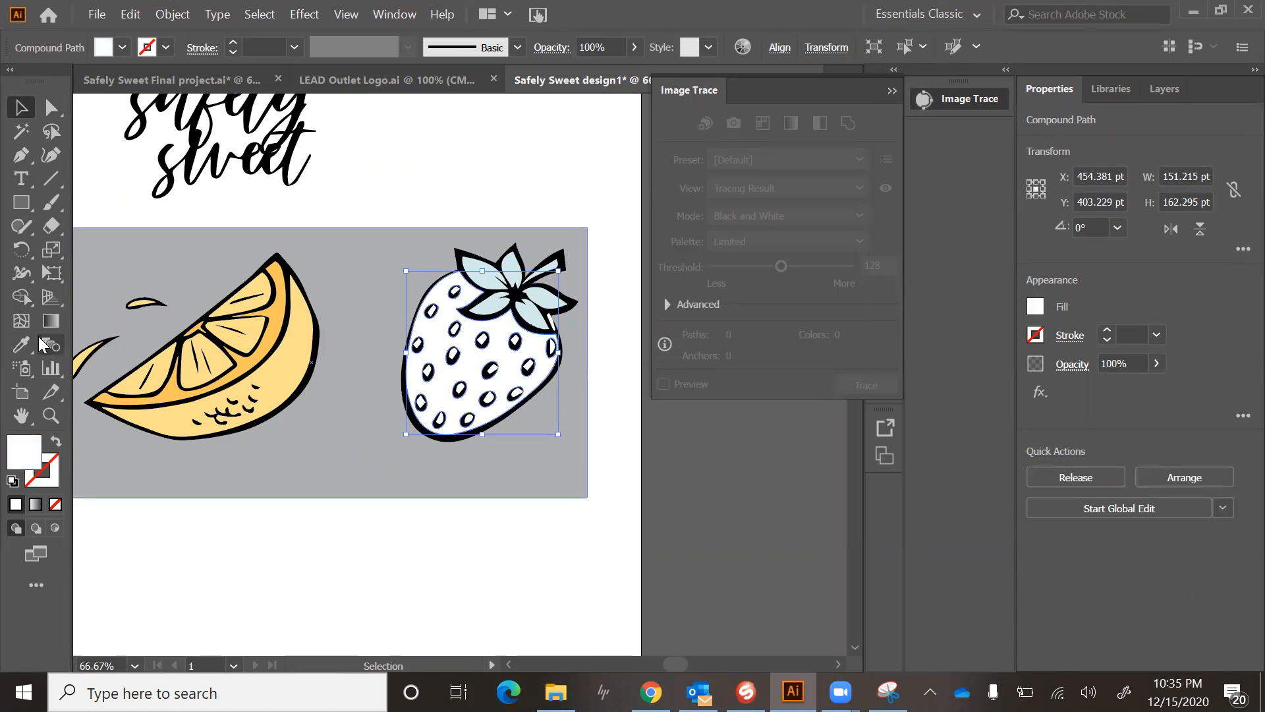
pyautogui.hscroll(-6, 207, 410)
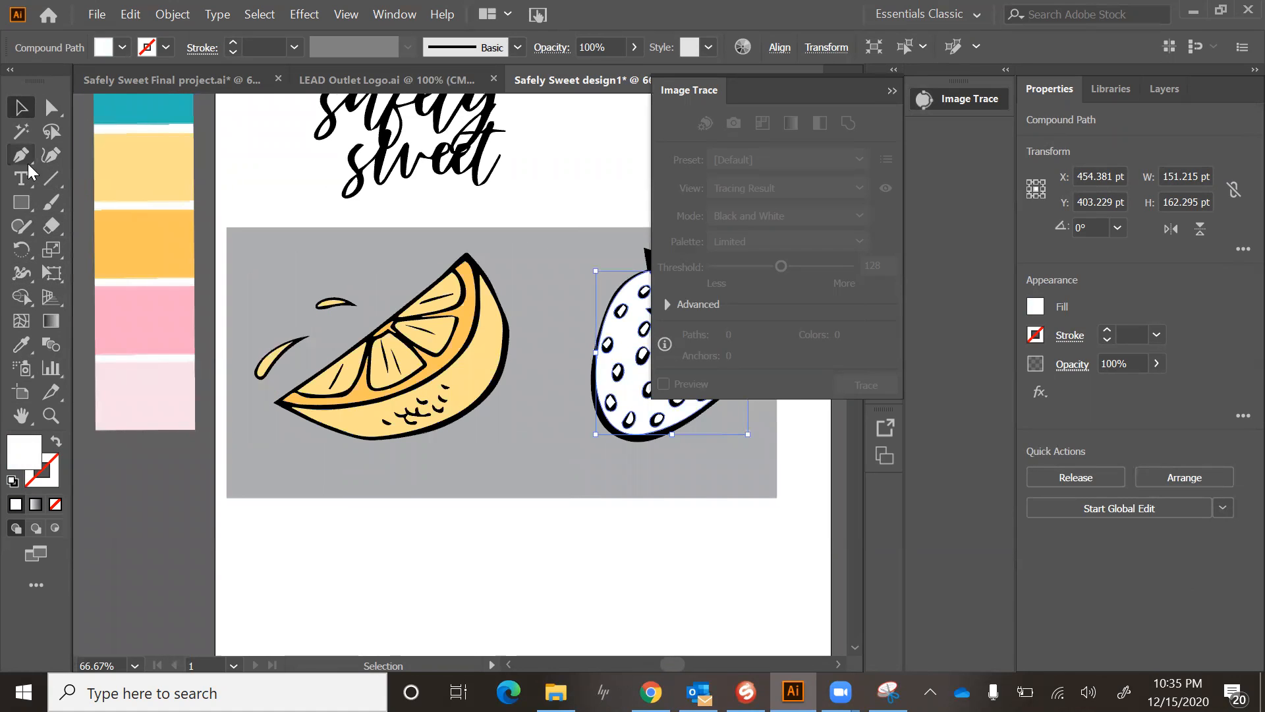
pyautogui.press('i')
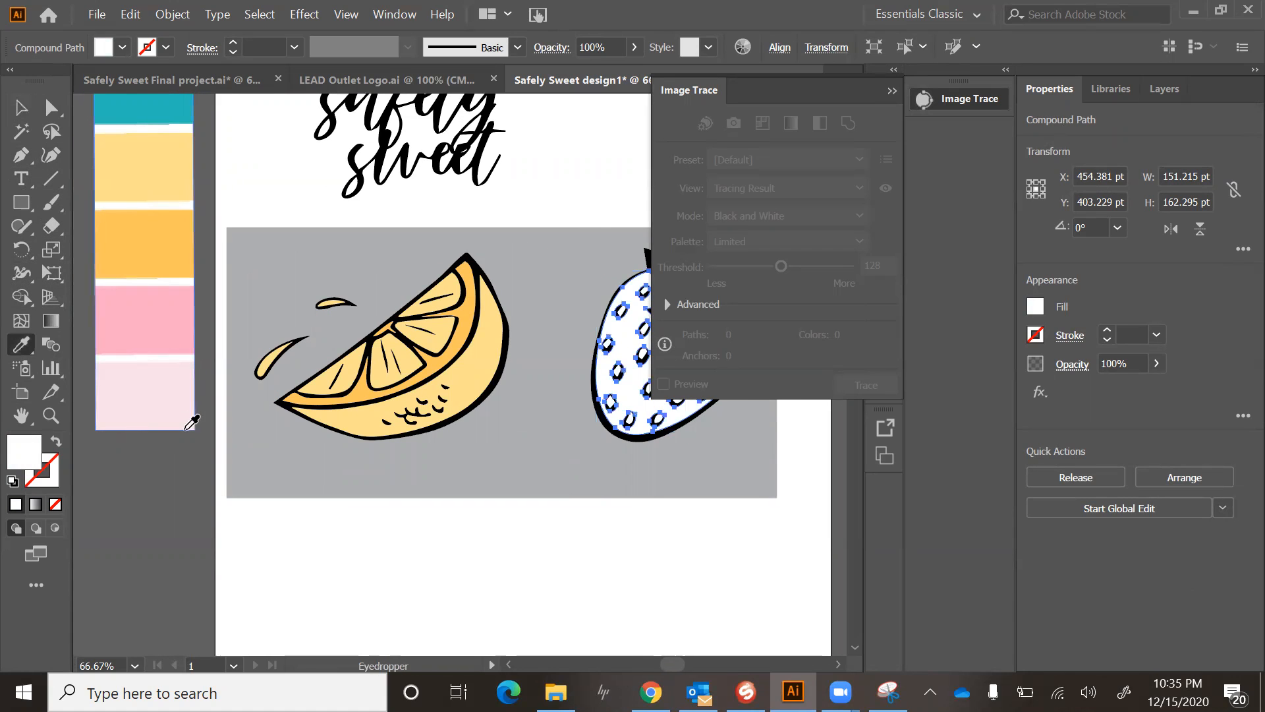
pyautogui.click(156, 399)
pyautogui.hscroll(5, 452, 512)
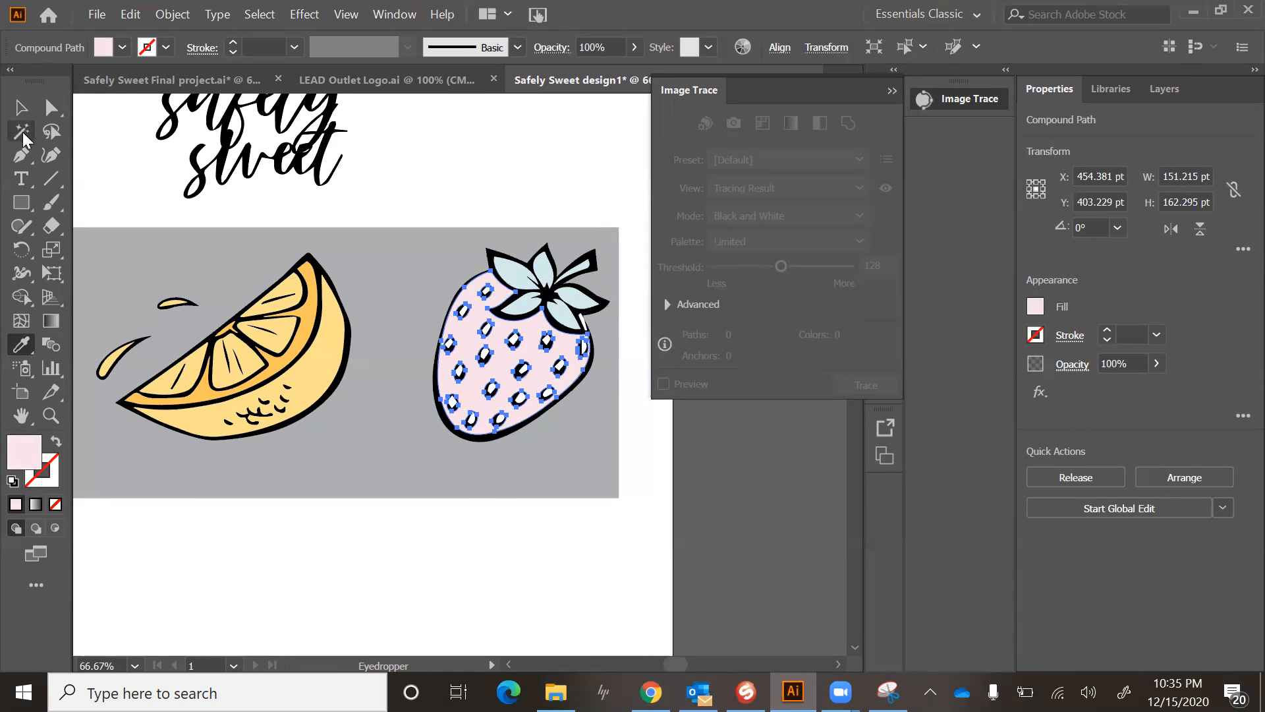
# Recolor the small white sliver beside the strawberry's leaves with the body's pale pink, and group it with the body.
pyautogui.click(21, 108)
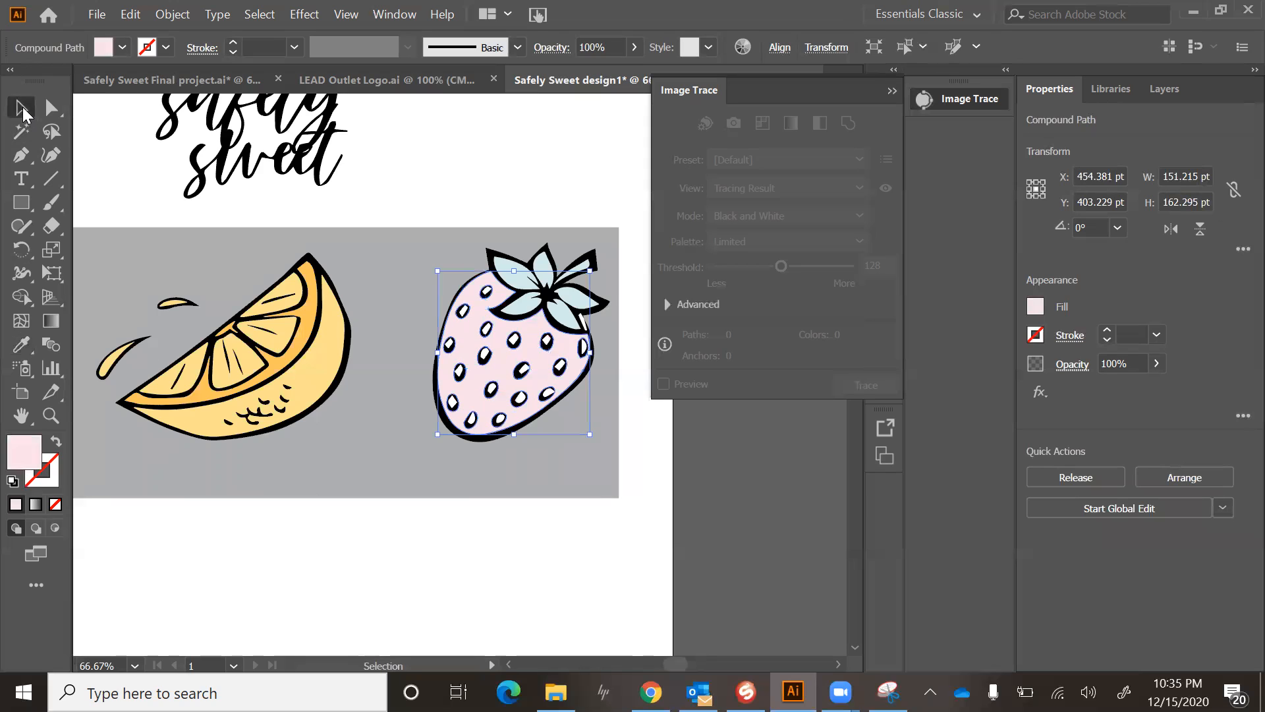
pyautogui.click(585, 325)
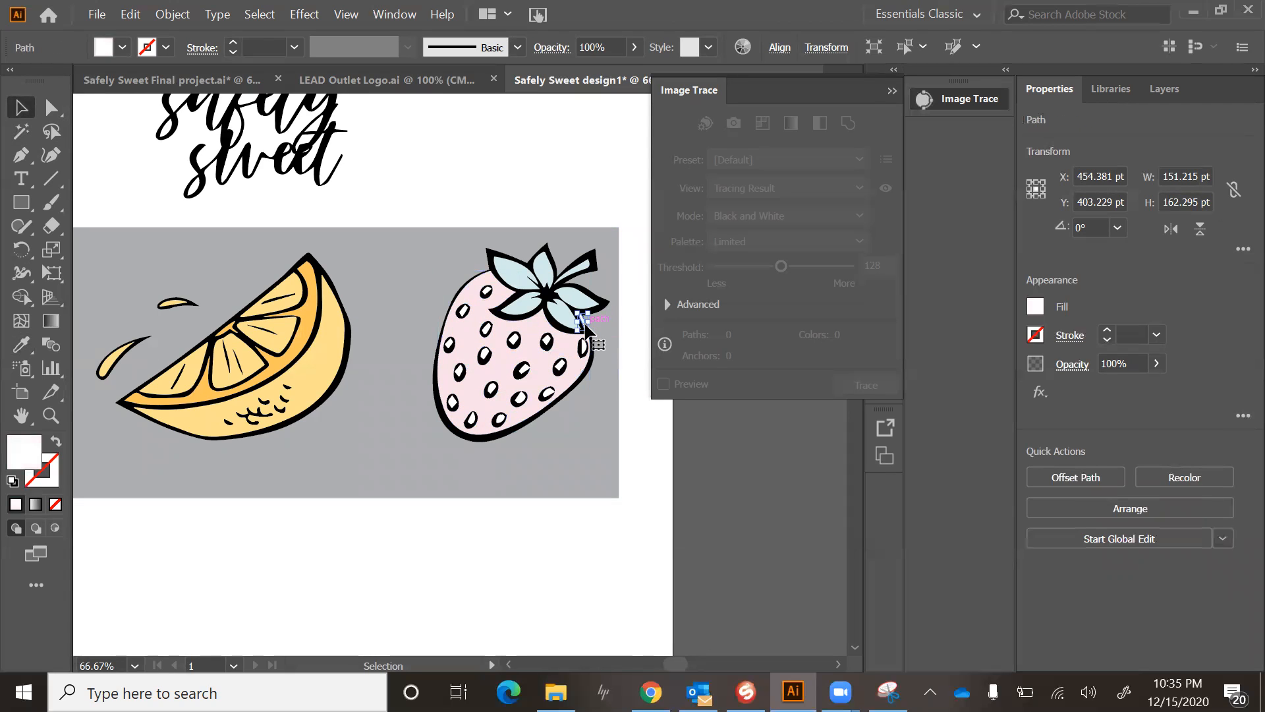
pyautogui.keyDown('shift'); pyautogui.click(541, 335); pyautogui.keyUp('shift')
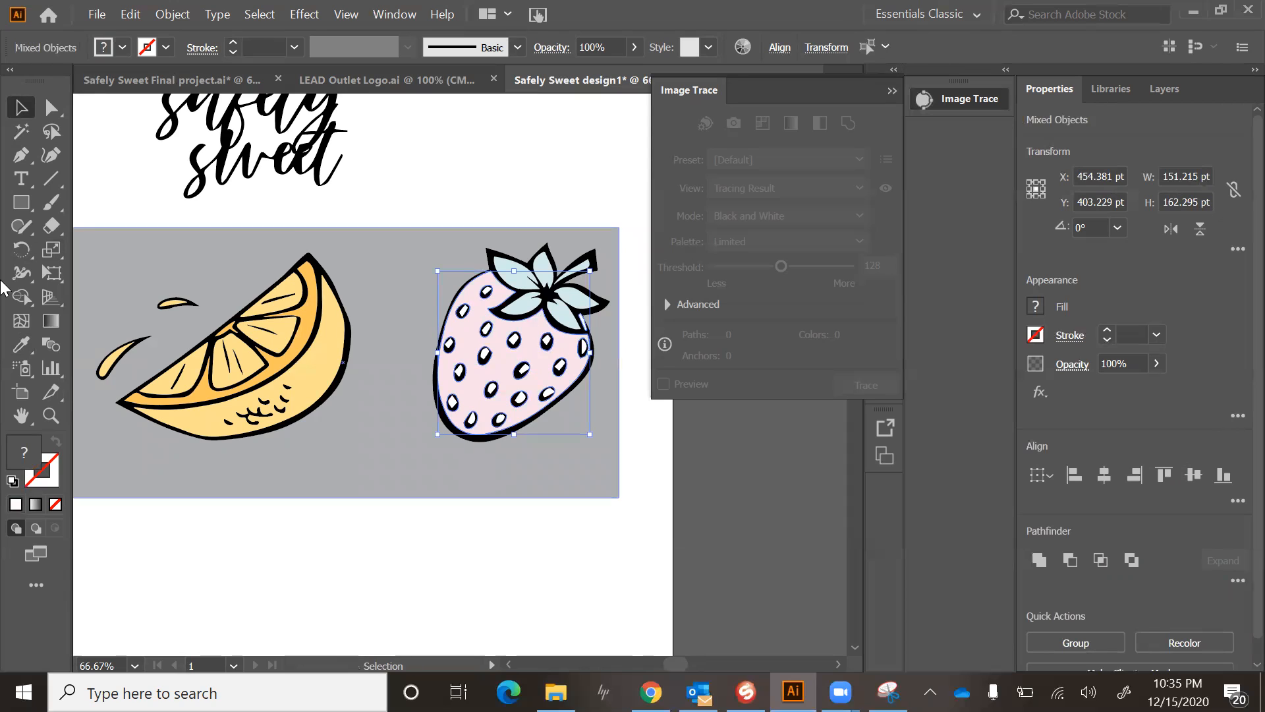
pyautogui.click(19, 349)
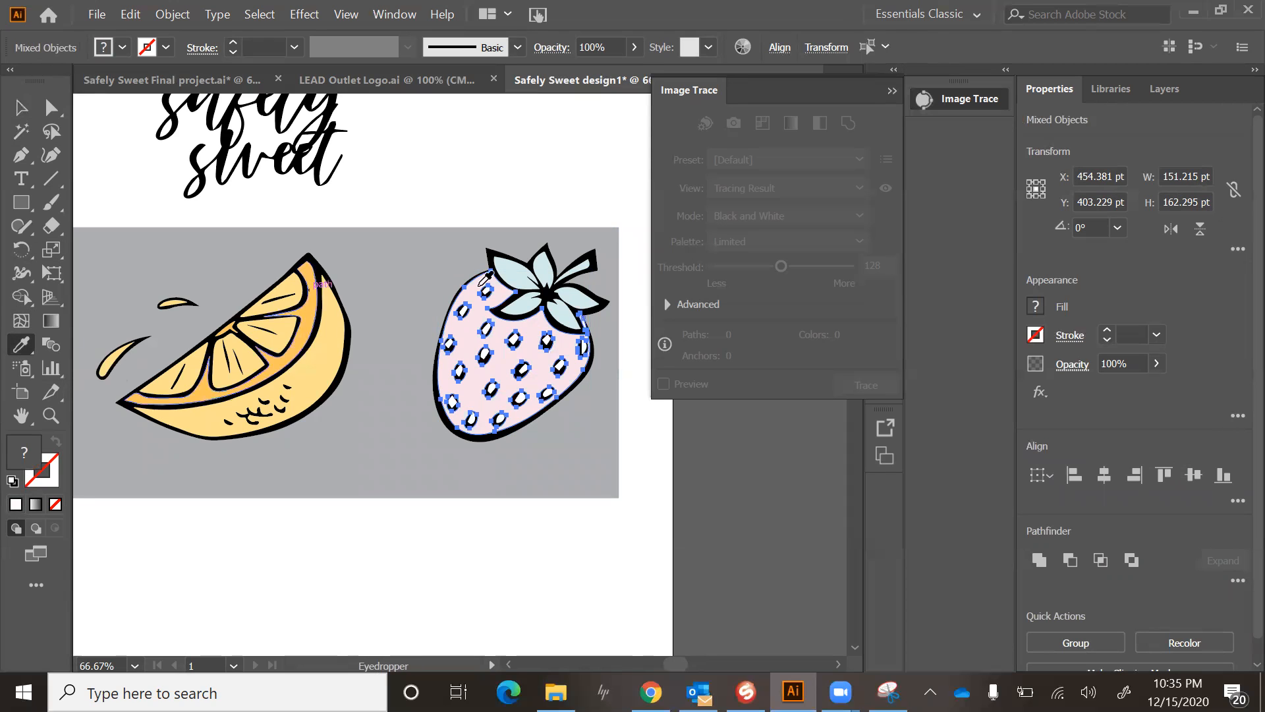
pyautogui.click(539, 320)
pyautogui.click(1081, 642)
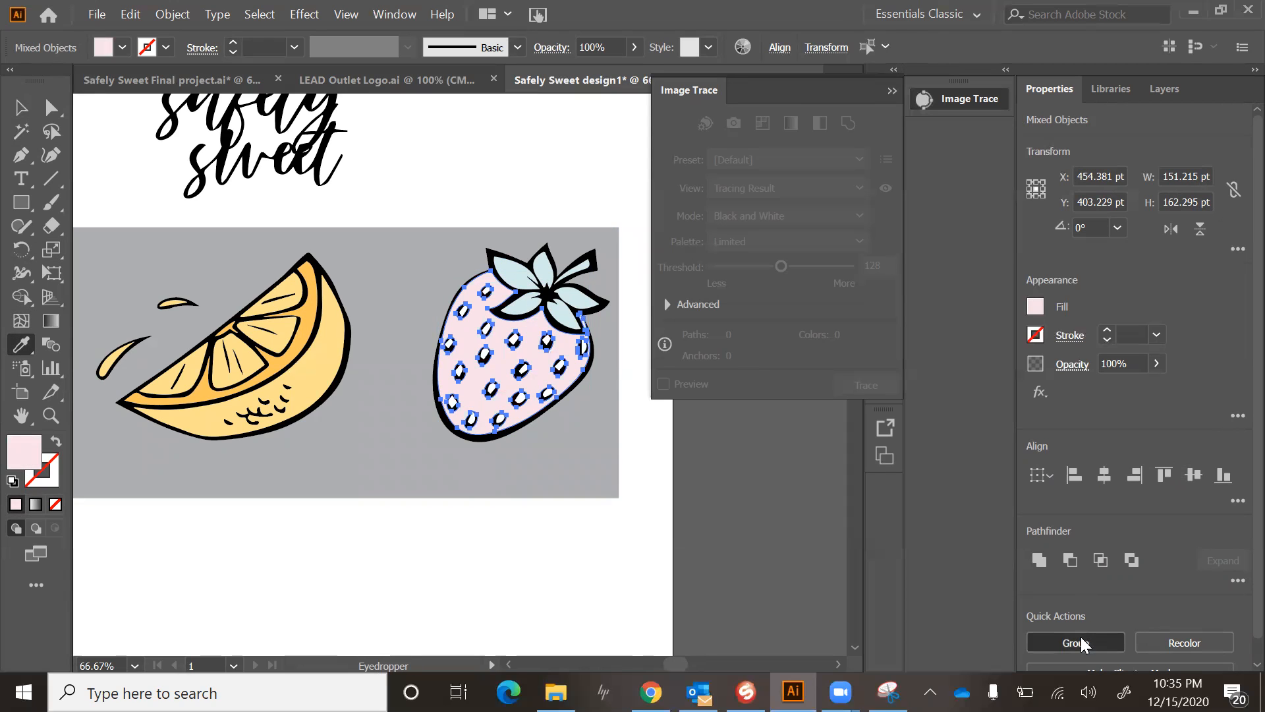
pyautogui.click(22, 107)
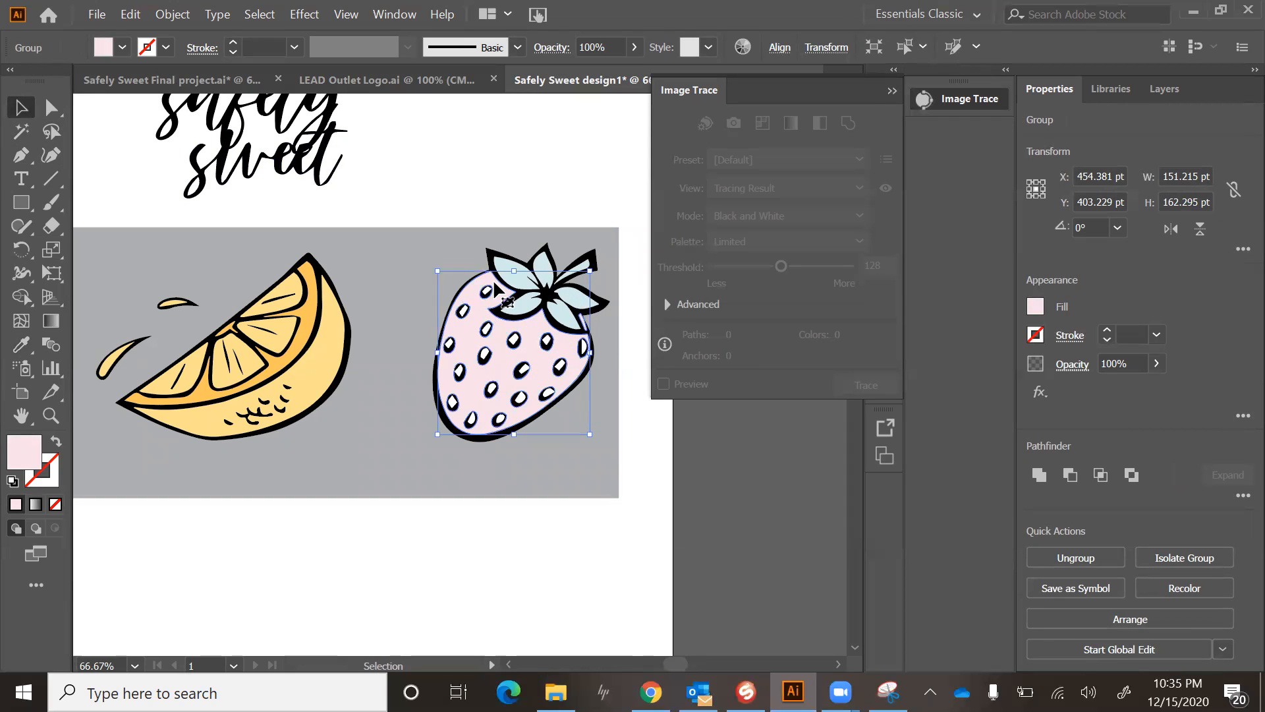
pyautogui.press('a')
pyautogui.hotkey('ctrl', '+')
pyautogui.hotkey('ctrl', '+')
pyautogui.press('v')
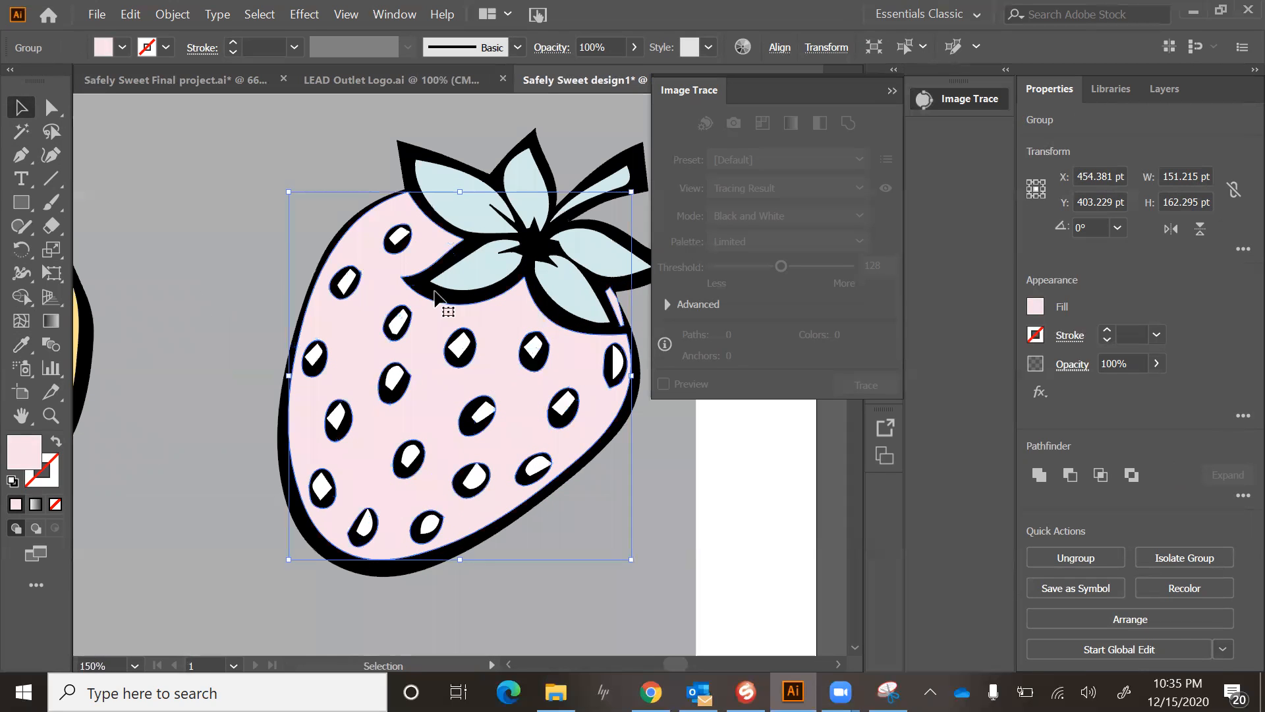
pyautogui.click(212, 364)
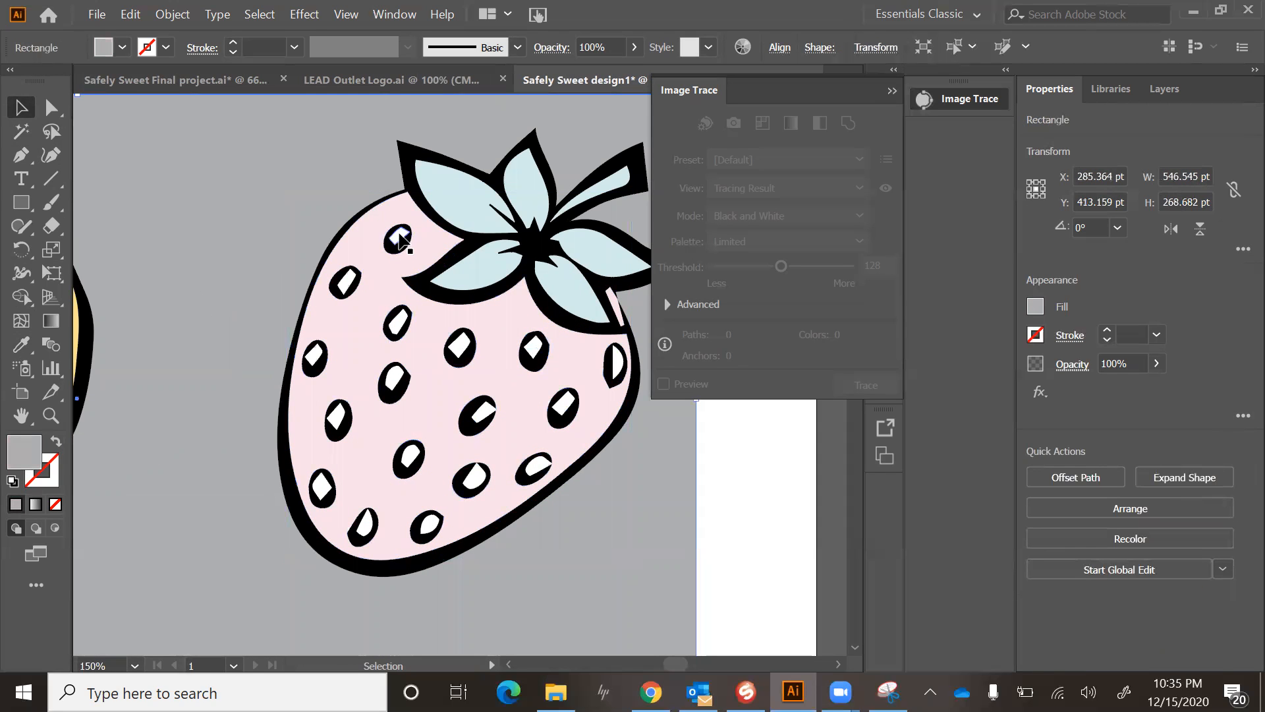
pyautogui.click(400, 237)
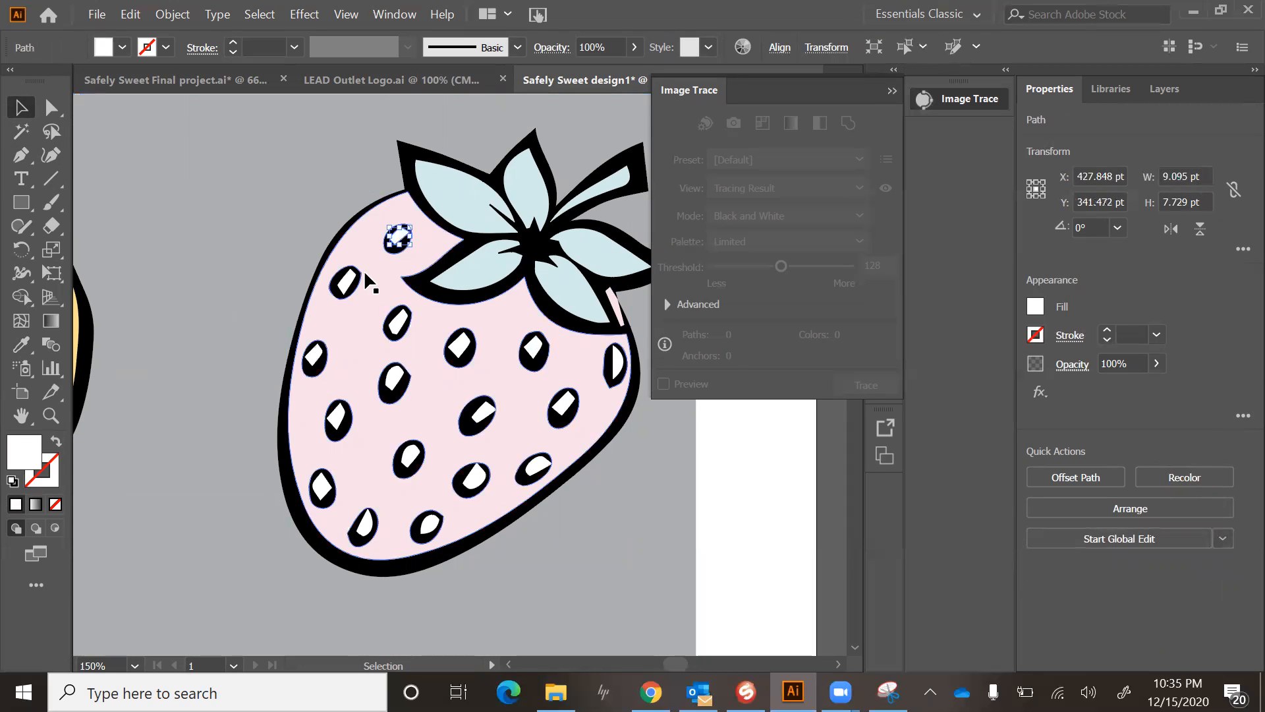
pyautogui.keyDown('shift'); pyautogui.click(350, 285); pyautogui.keyUp('shift')
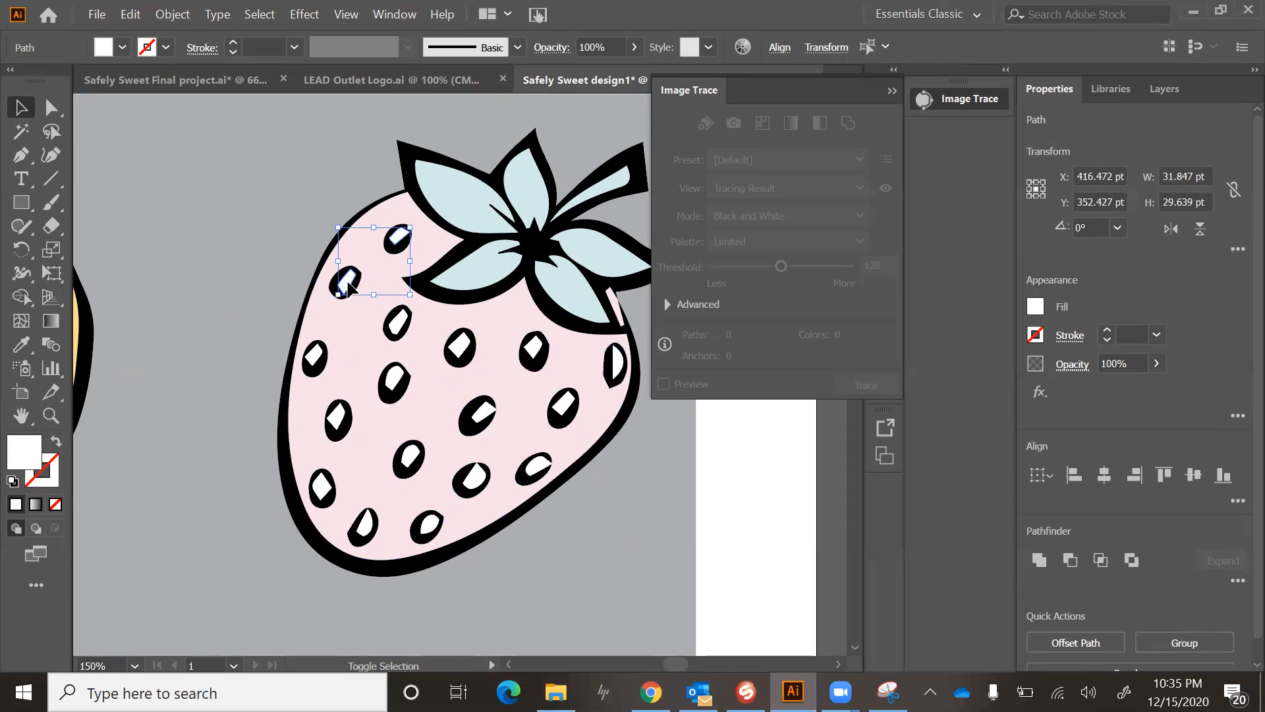
pyautogui.keyDown('shift'); pyautogui.click(400, 324); pyautogui.keyUp('shift')
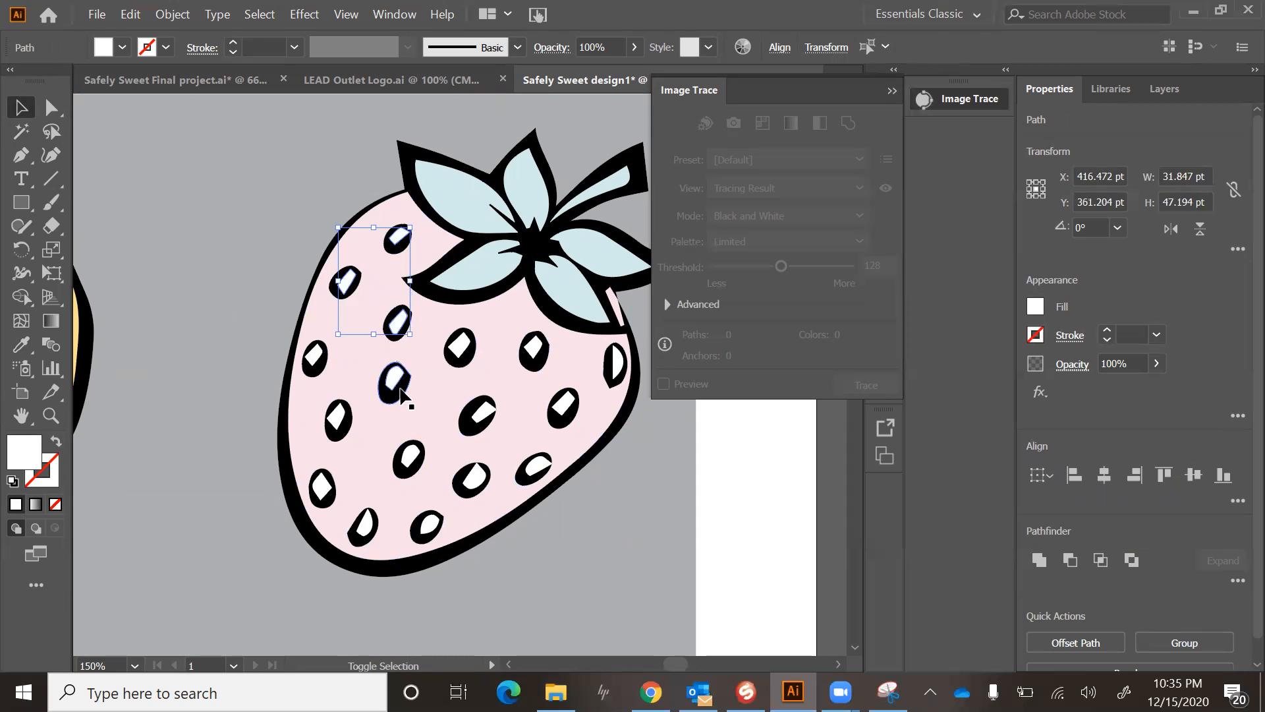
pyautogui.keyDown('shift'); pyautogui.click(396, 385); pyautogui.keyUp('shift')
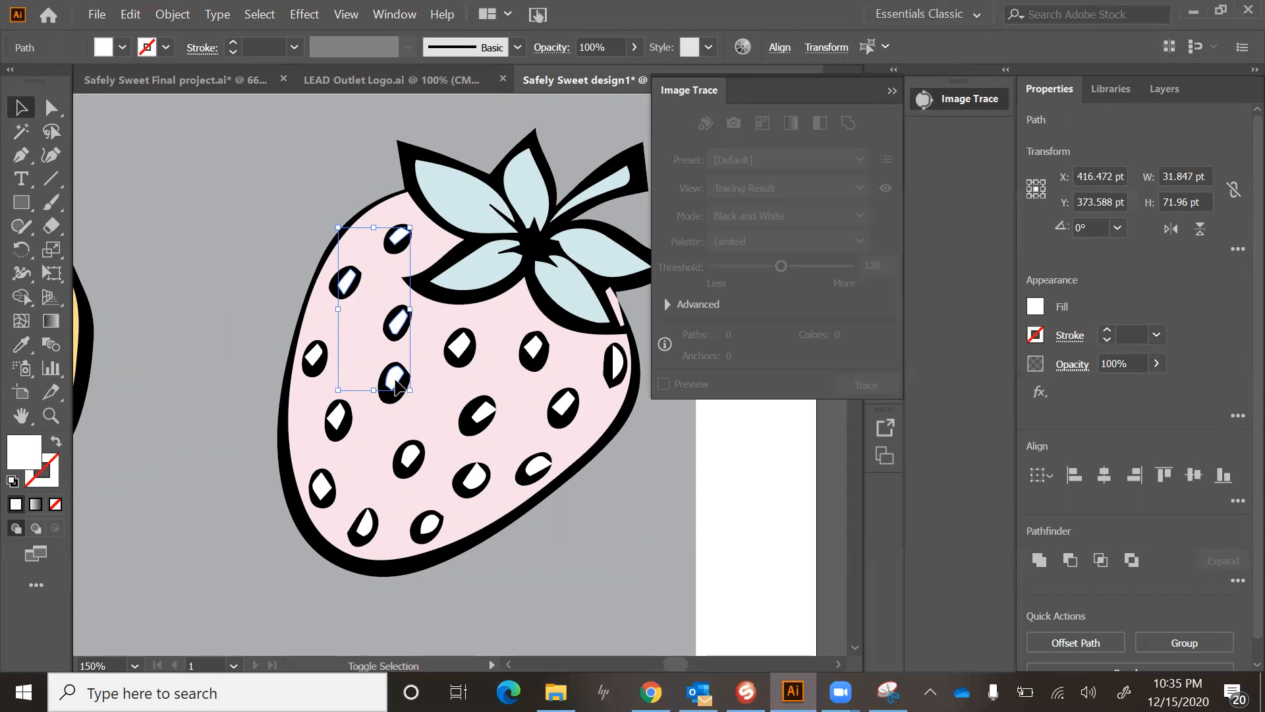
pyautogui.keyDown('shift'); pyautogui.click(314, 359); pyautogui.keyUp('shift')
pyautogui.keyDown('shift'); pyautogui.click(337, 419); pyautogui.keyUp('shift')
pyautogui.keyDown('shift'); pyautogui.click(323, 491); pyautogui.keyUp('shift')
pyautogui.keyDown('shift'); pyautogui.click(365, 526); pyautogui.keyUp('shift')
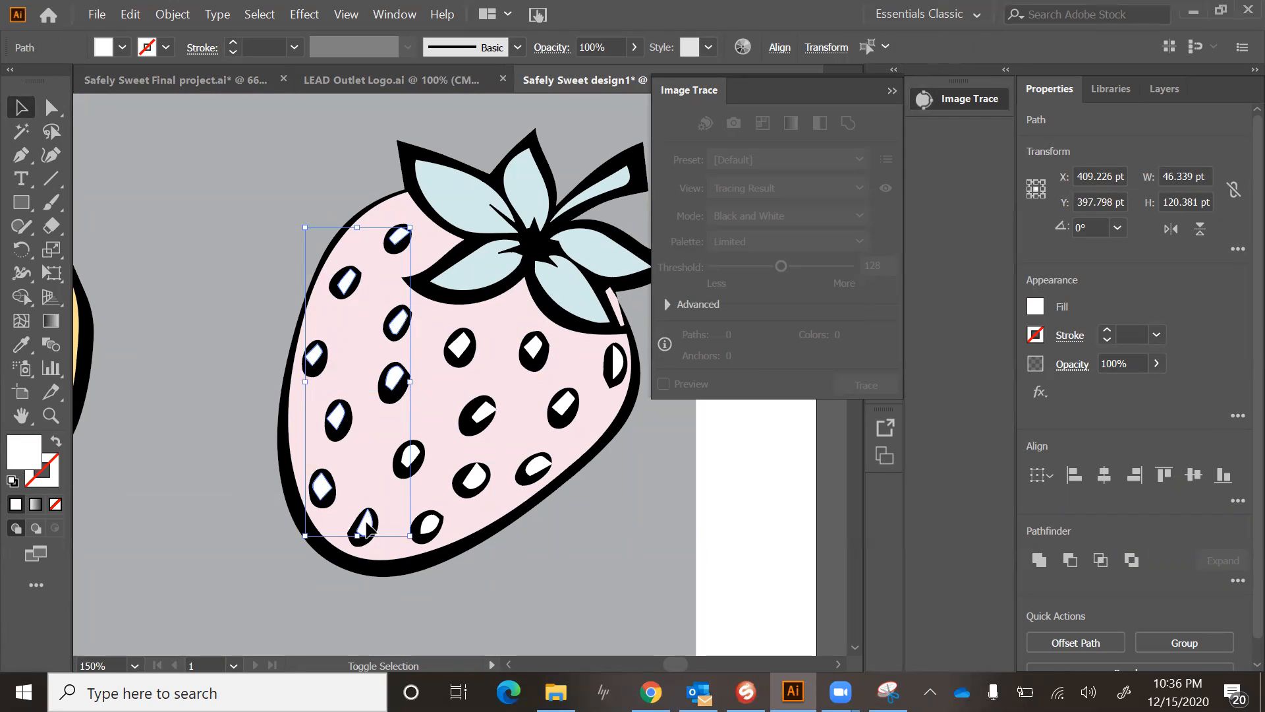
pyautogui.keyDown('shift'); pyautogui.click(409, 459); pyautogui.keyUp('shift')
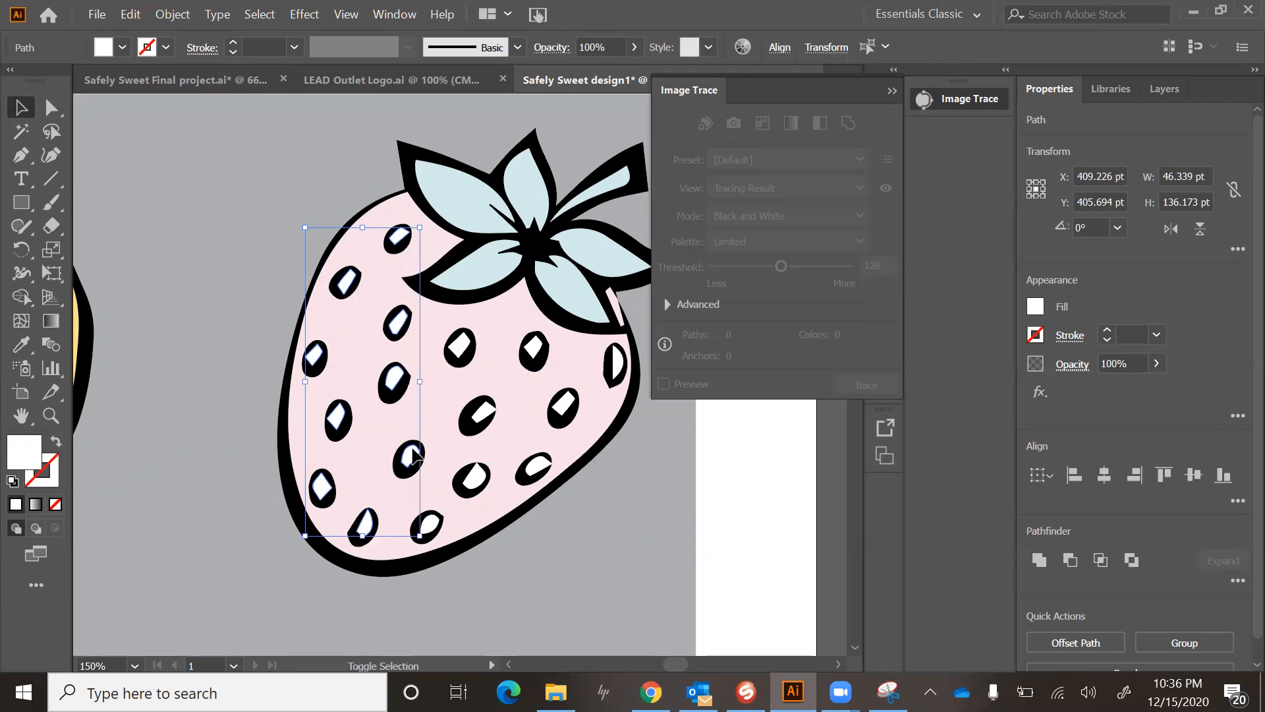
pyautogui.keyDown('shift'); pyautogui.click(429, 525); pyautogui.keyUp('shift')
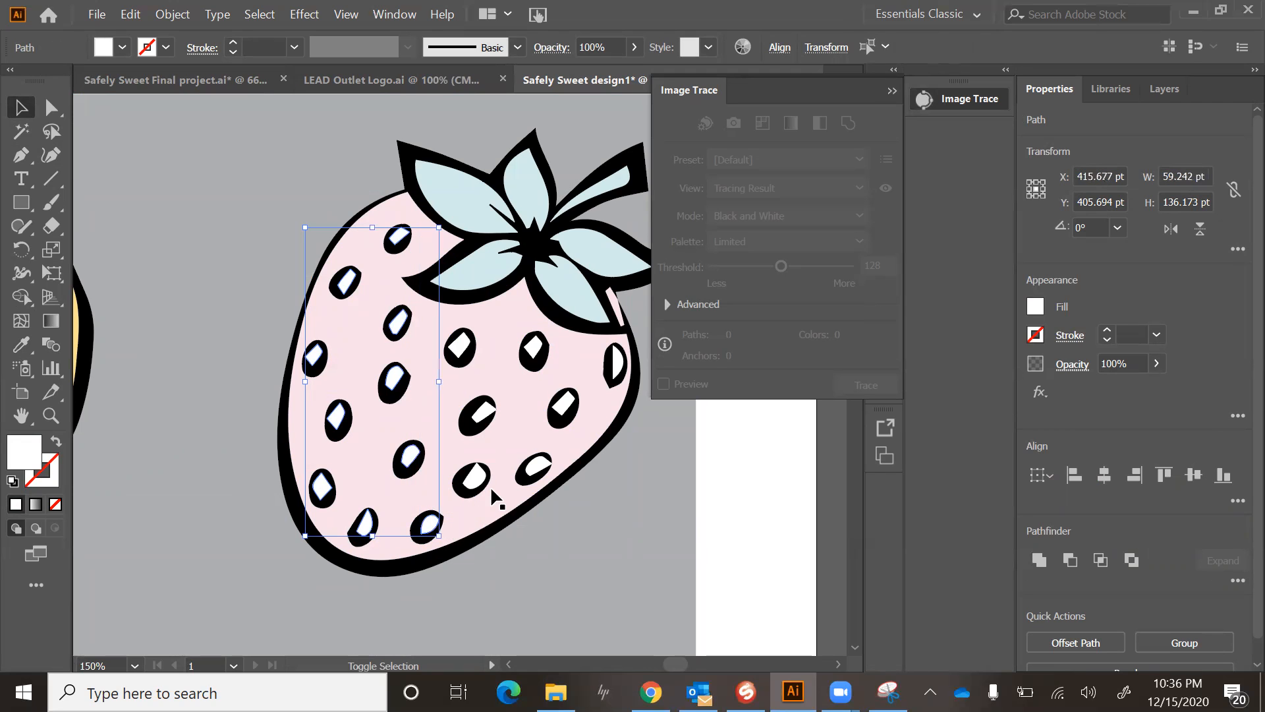
pyautogui.keyDown('shift'); pyautogui.click(475, 476); pyautogui.keyUp('shift')
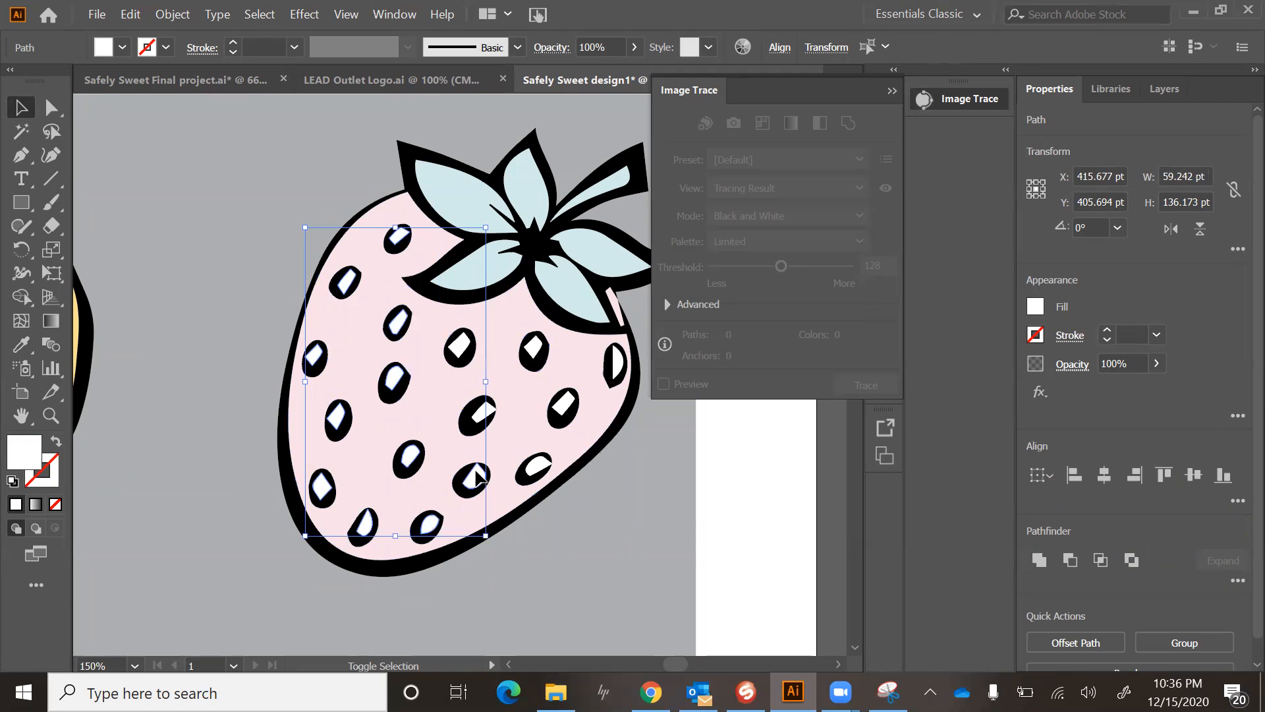
pyautogui.doubleClick(483, 414)
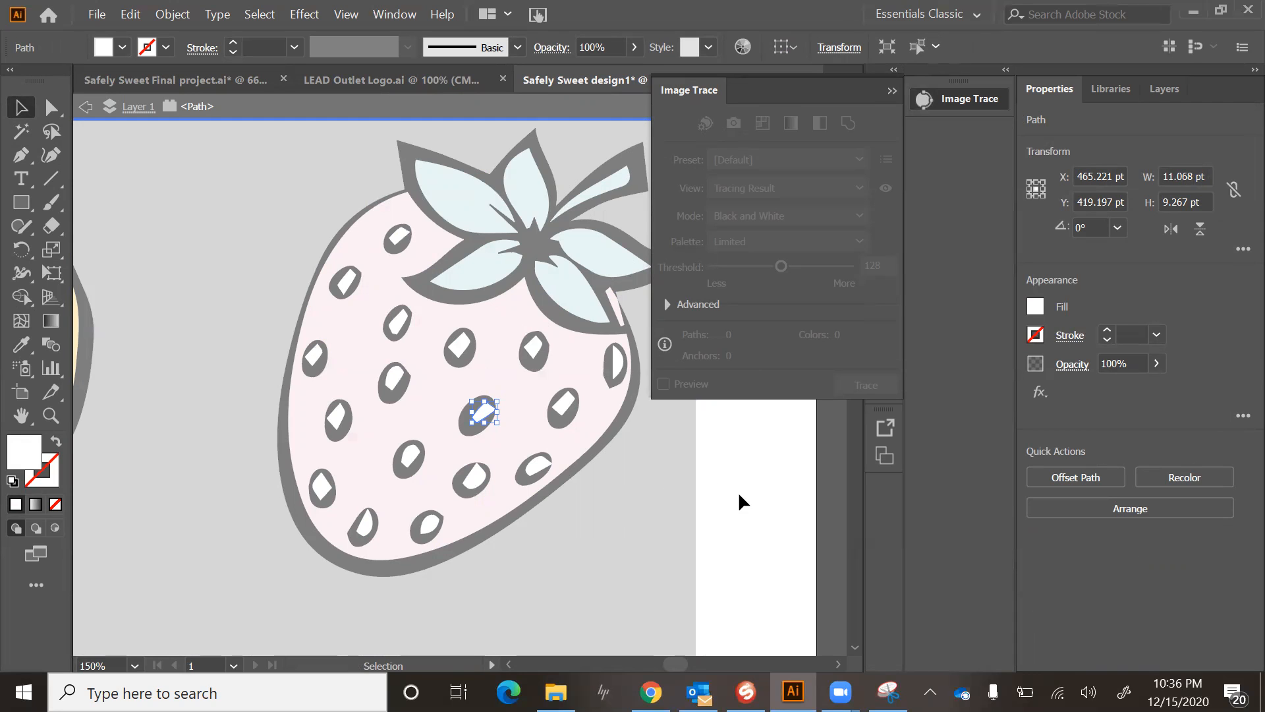
pyautogui.click(722, 497)
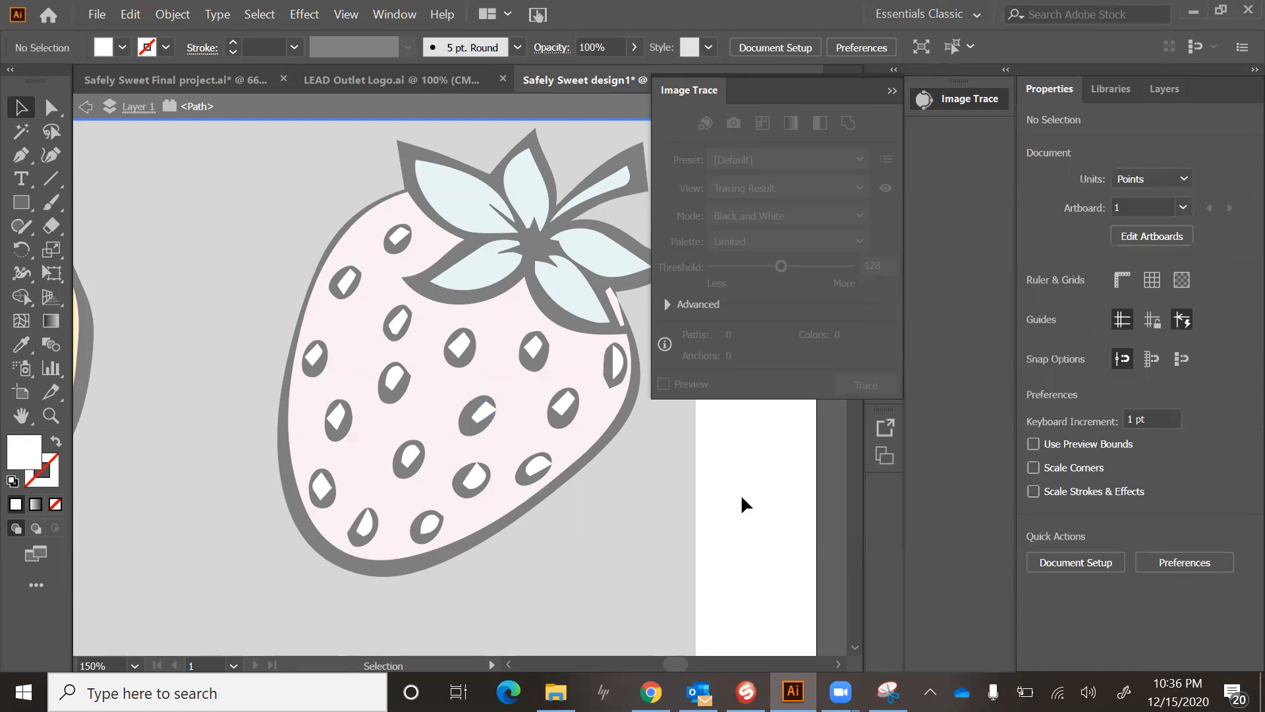
pyautogui.doubleClick(753, 493)
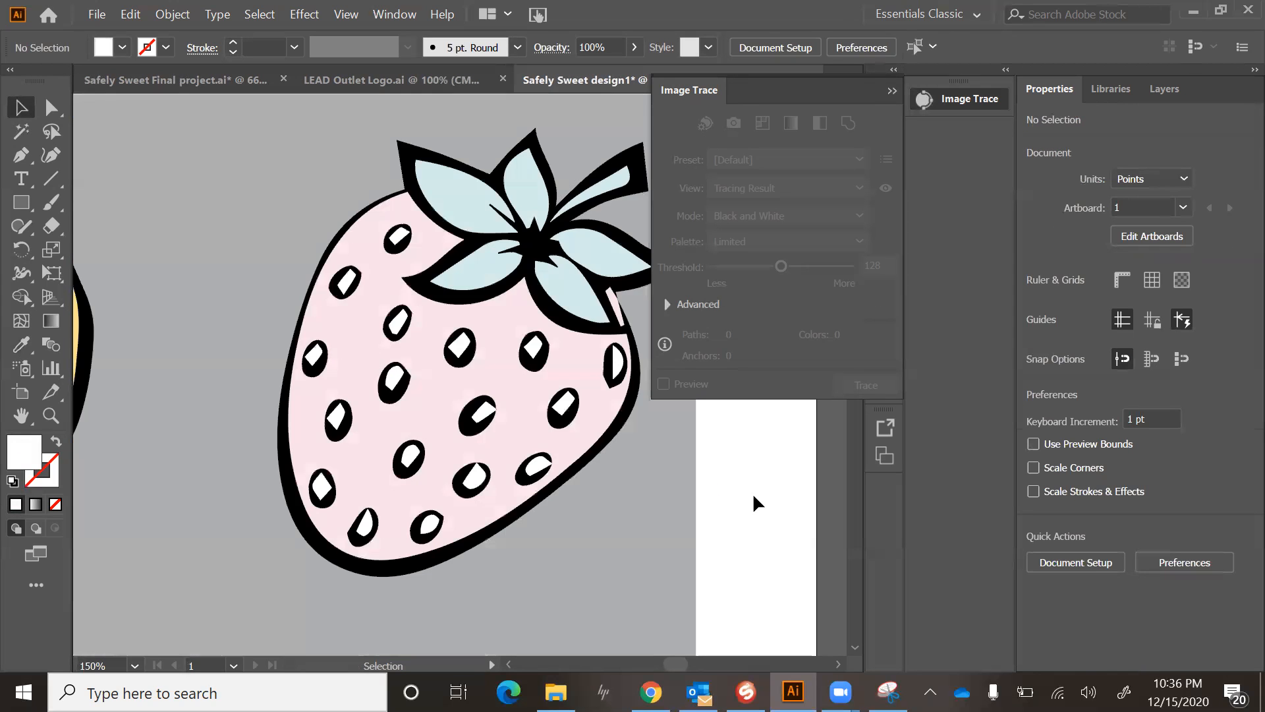
# Recolor the white centers of all the strawberry's seeds with the palette's stronger pink using the Eyedropper.
pyautogui.click(401, 239)
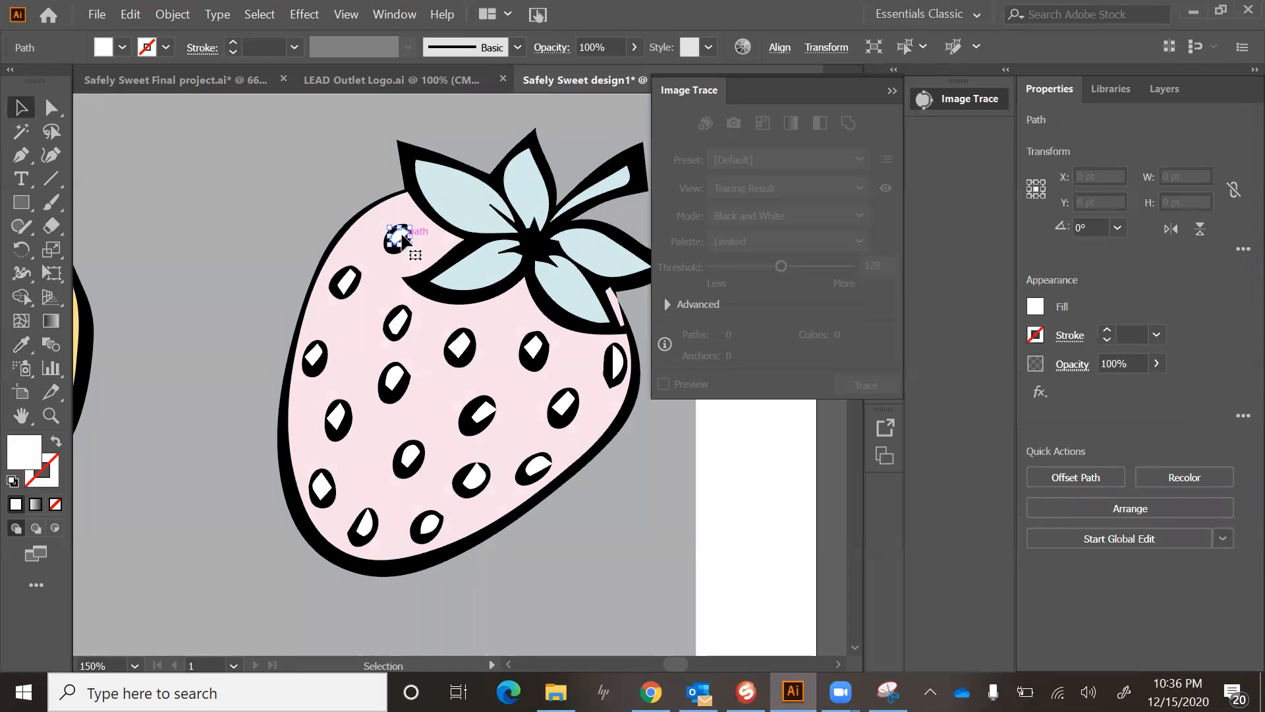
pyautogui.keyDown('shift'); pyautogui.click(344, 283); pyautogui.keyUp('shift')
pyautogui.keyDown('shift'); pyautogui.click(314, 359); pyautogui.keyUp('shift')
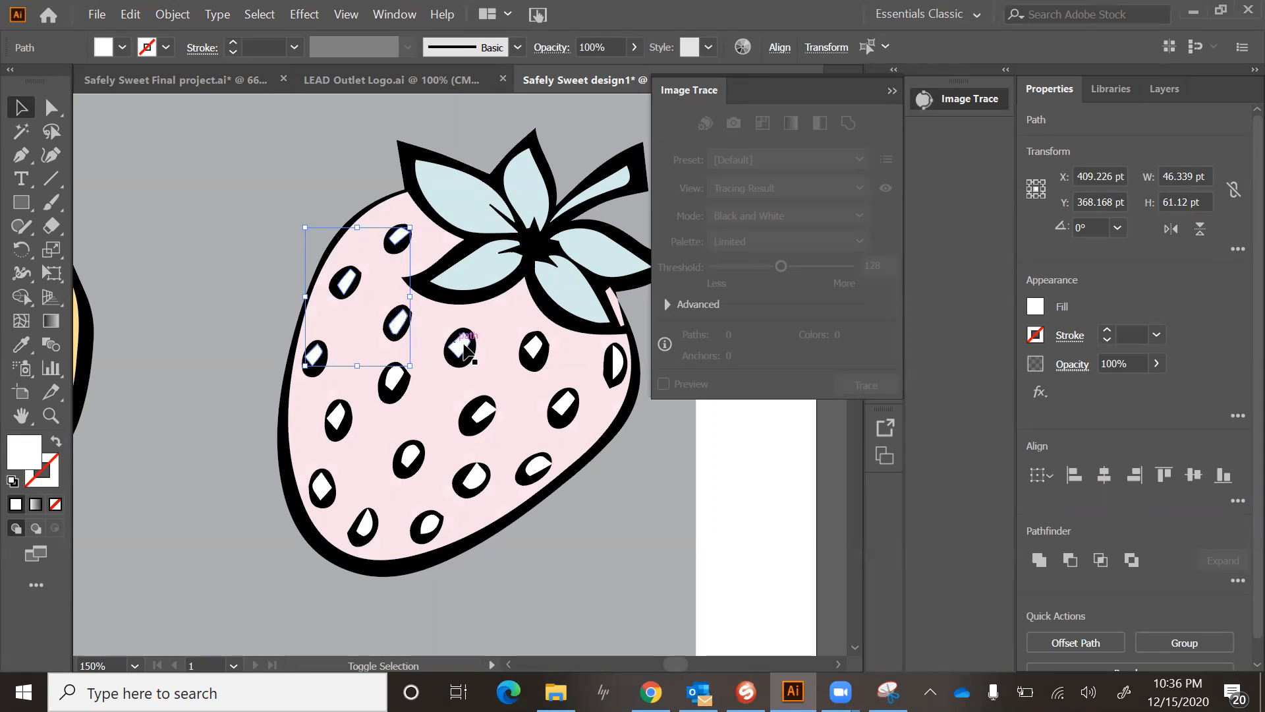
pyautogui.keyDown('shift'); pyautogui.click(397, 327); pyautogui.keyUp('shift')
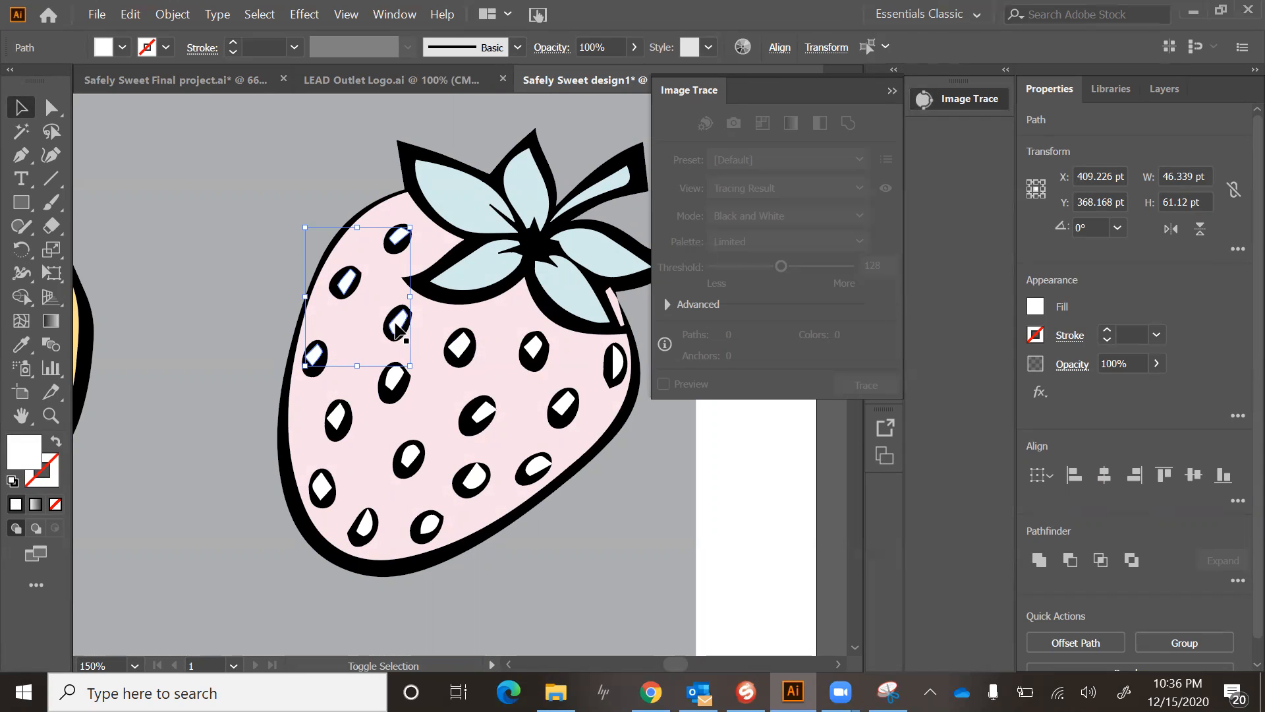
pyautogui.keyDown('shift'); pyautogui.click(389, 384); pyautogui.keyUp('shift')
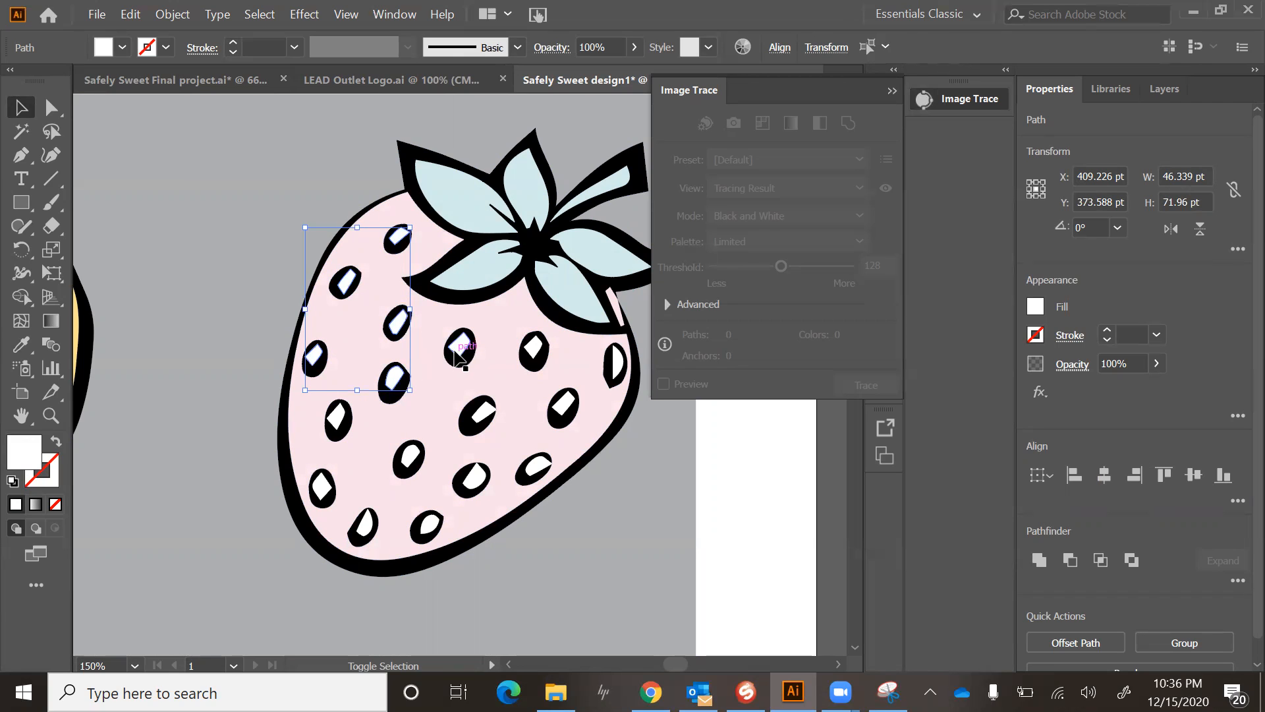
pyautogui.keyDown('shift'); pyautogui.click(458, 350); pyautogui.keyUp('shift')
pyautogui.keyDown('shift'); pyautogui.click(535, 351); pyautogui.keyUp('shift')
pyautogui.keyDown('shift'); pyautogui.click(619, 362); pyautogui.keyUp('shift')
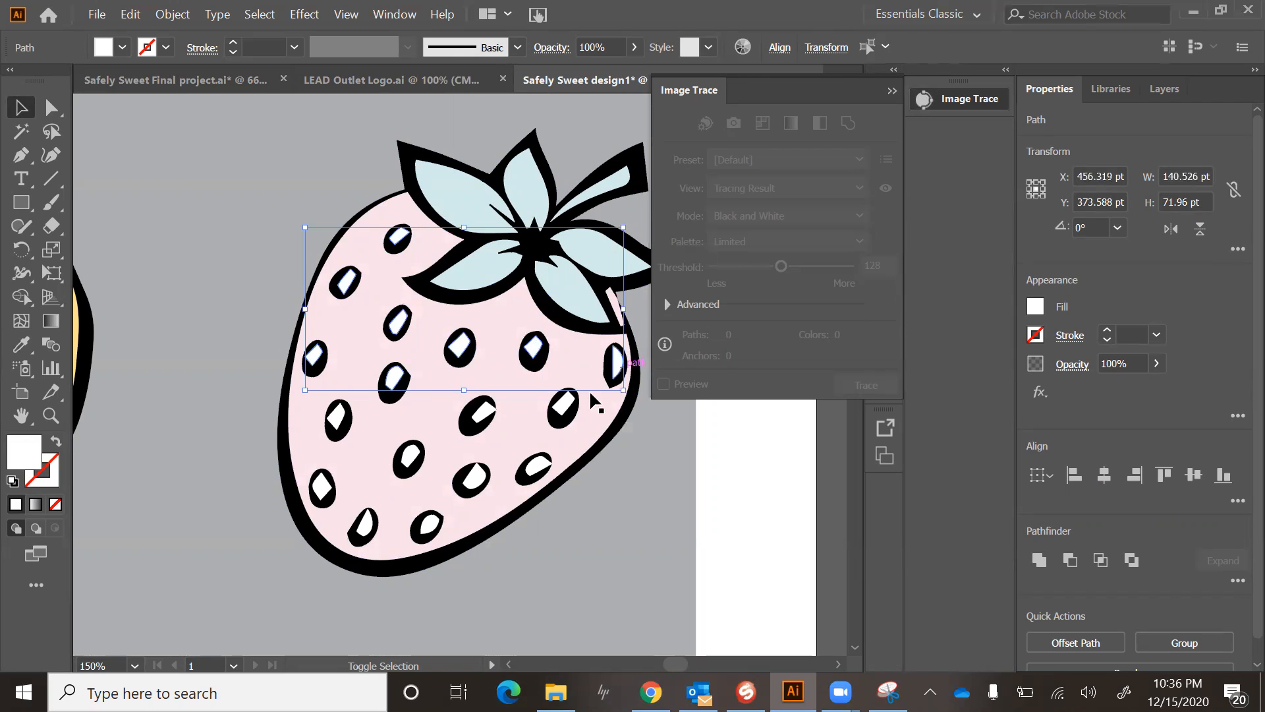
pyautogui.keyDown('shift'); pyautogui.click(560, 409); pyautogui.keyUp('shift')
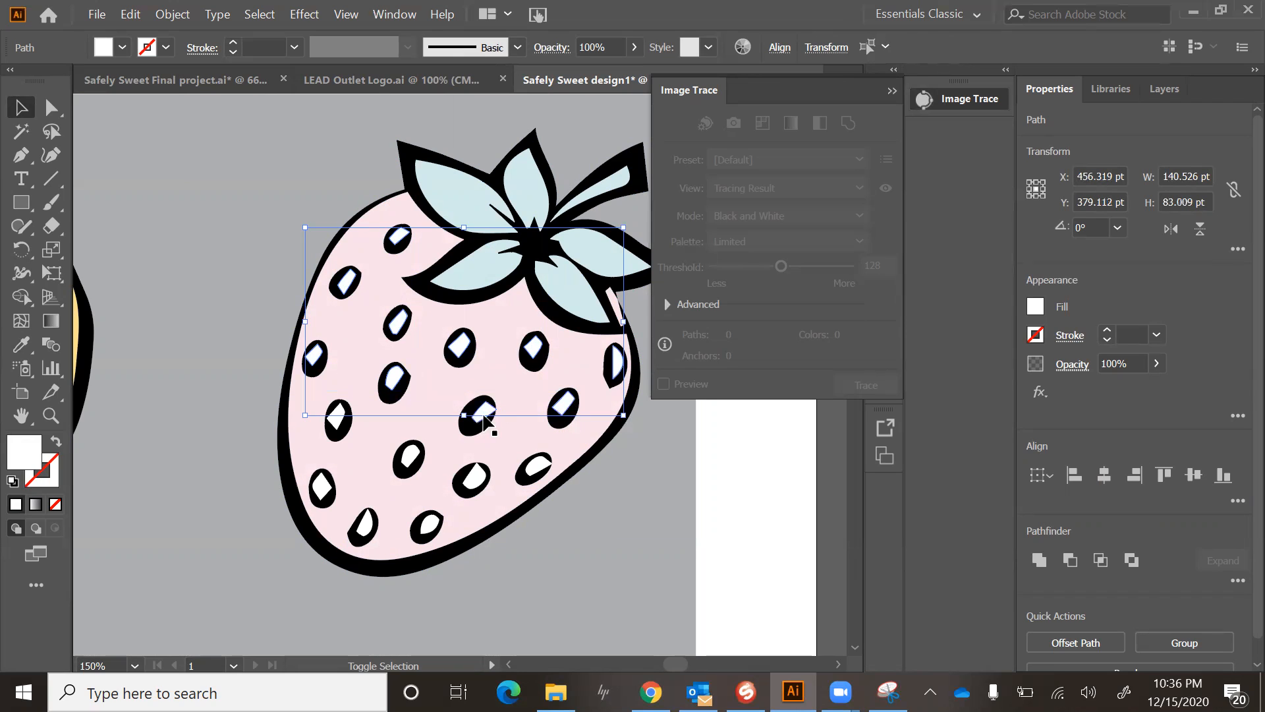
pyautogui.keyDown('shift'); pyautogui.click(479, 419); pyautogui.keyUp('shift')
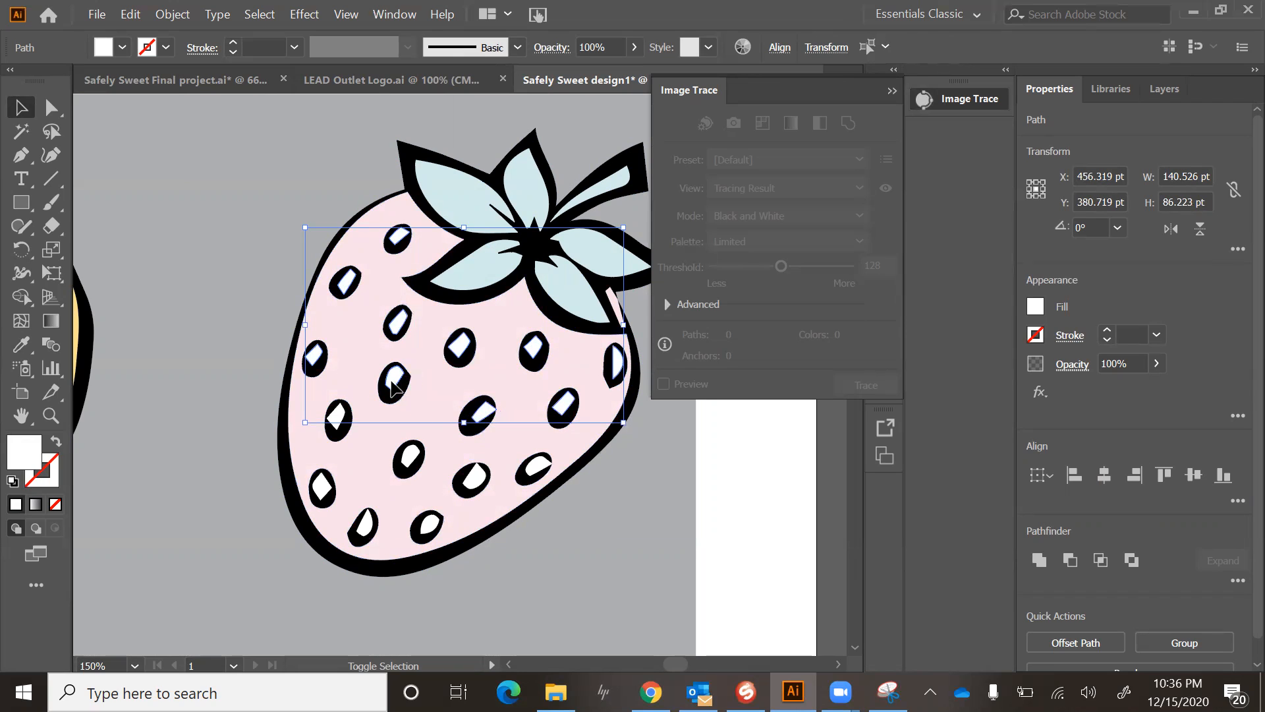
pyautogui.keyDown('shift'); pyautogui.click(316, 359); pyautogui.keyUp('shift')
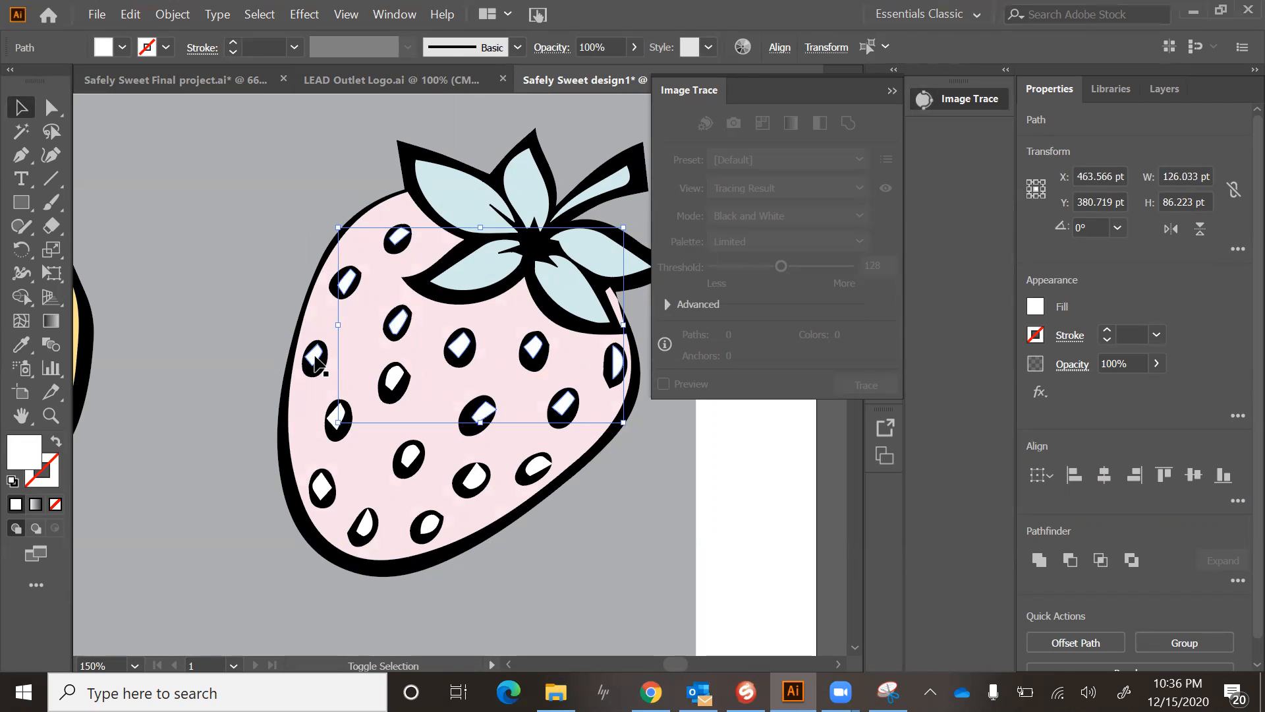
pyautogui.keyDown('shift'); pyautogui.click(315, 359); pyautogui.keyUp('shift')
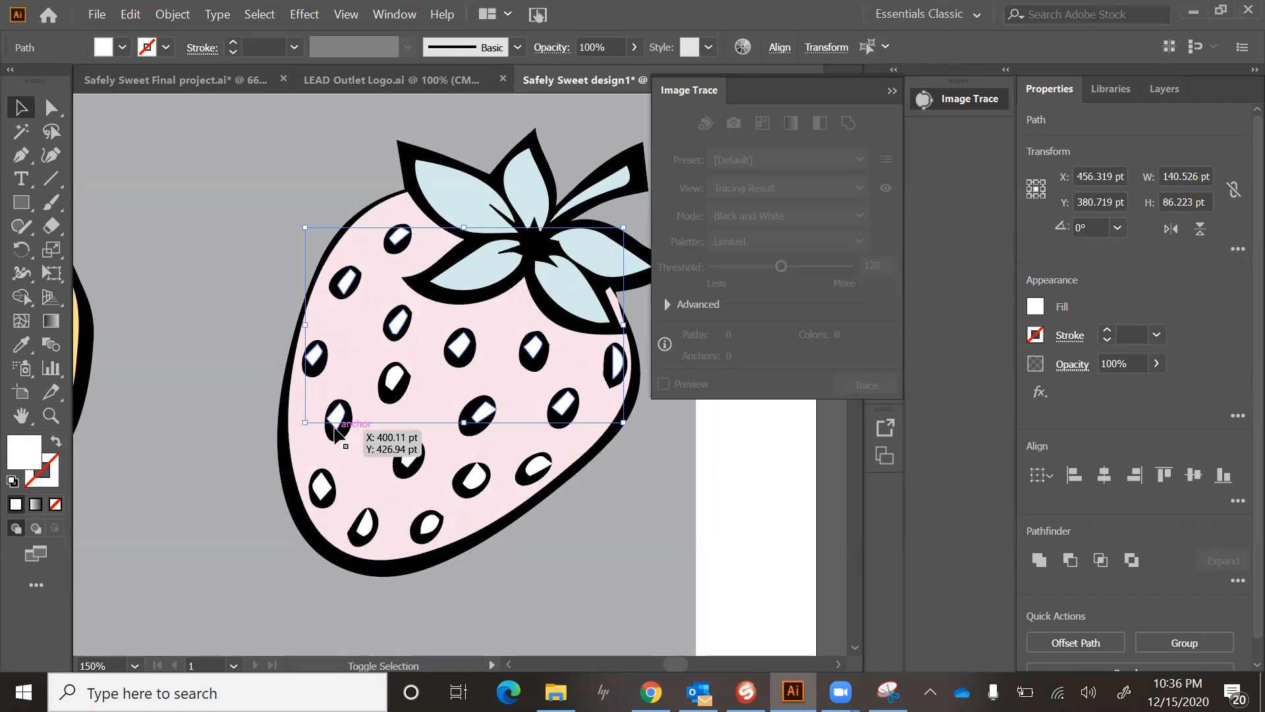
pyautogui.keyDown('shift'); pyautogui.click(337, 422); pyautogui.keyUp('shift')
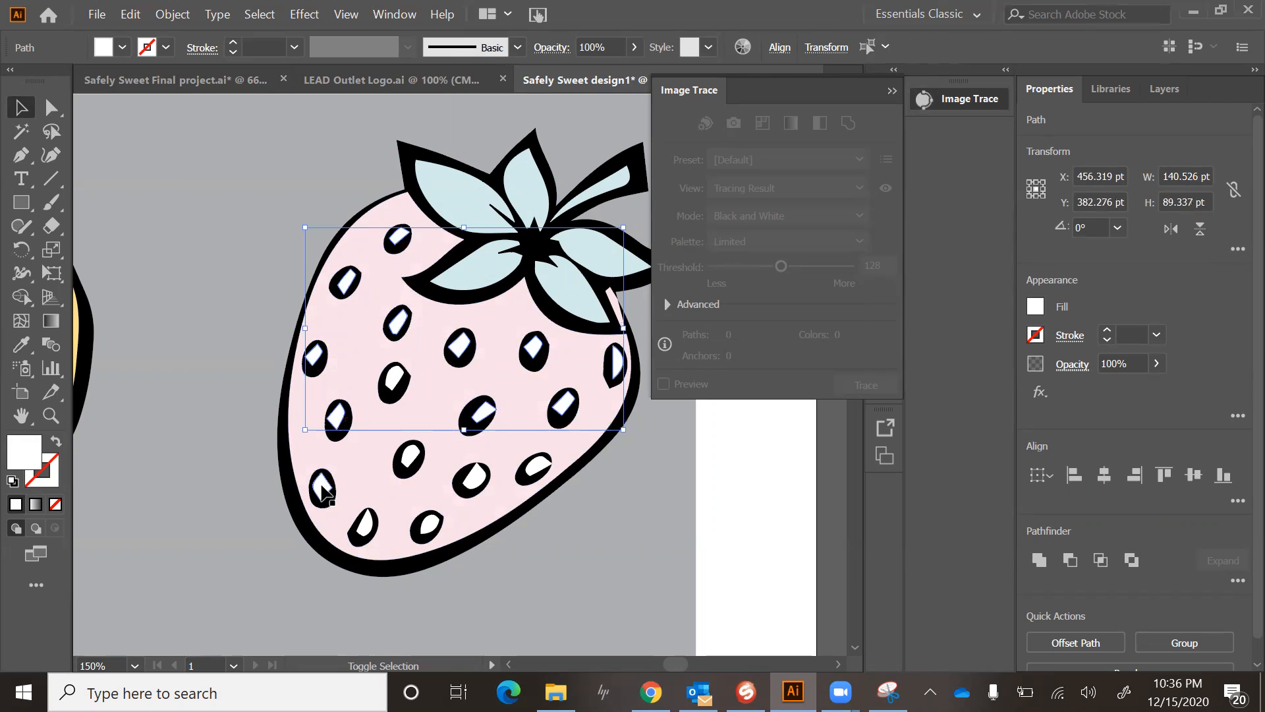
pyautogui.keyDown('shift'); pyautogui.click(323, 489); pyautogui.keyUp('shift')
pyautogui.keyDown('shift'); pyautogui.click(363, 528); pyautogui.keyUp('shift')
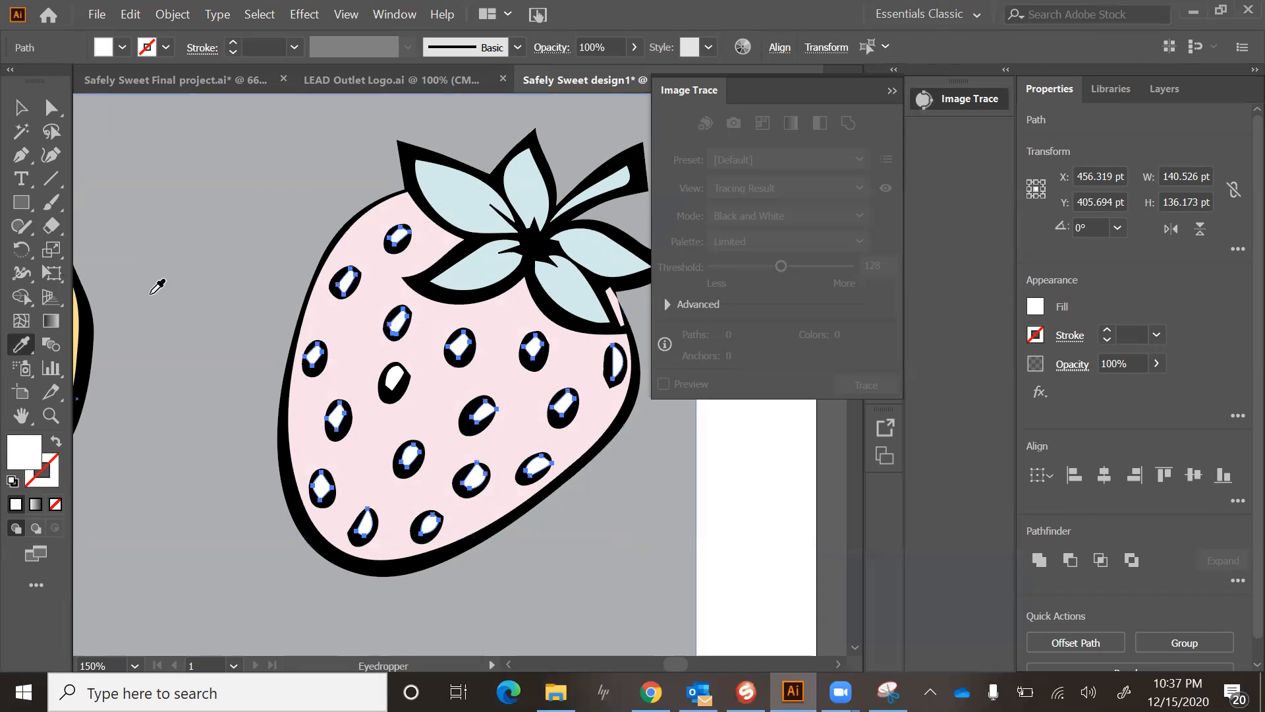
pyautogui.press('i')
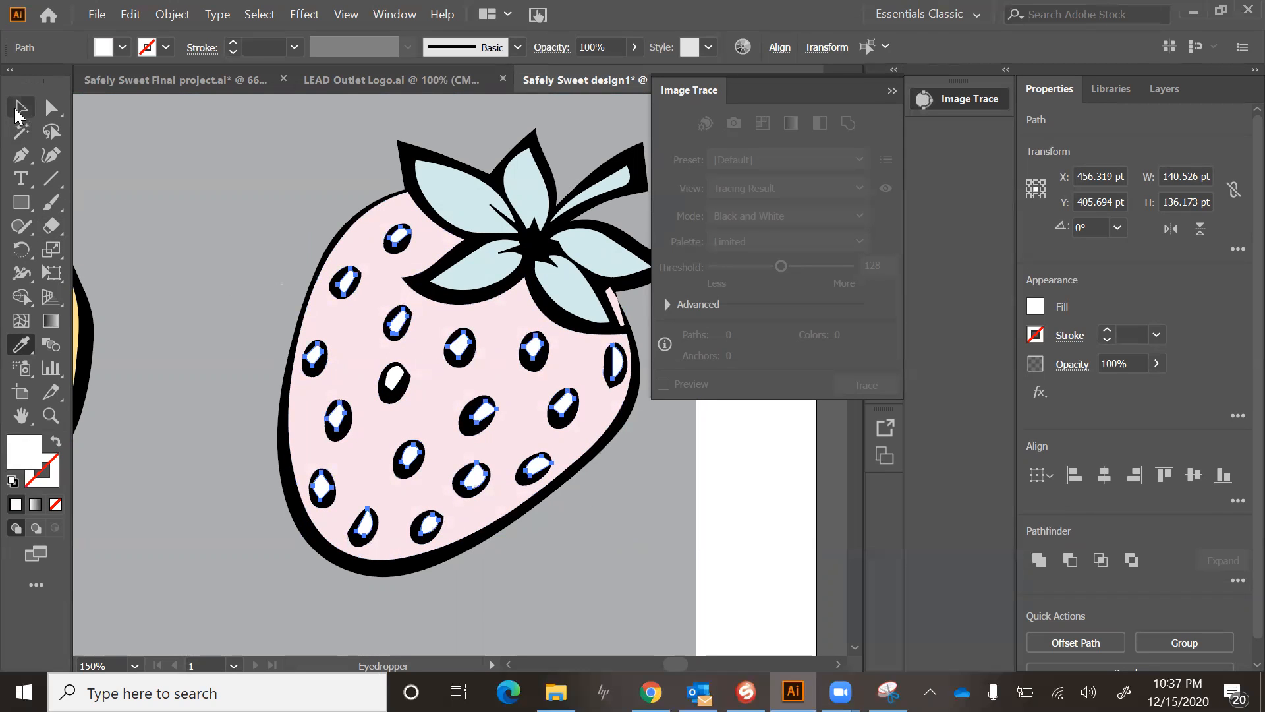
pyautogui.click(22, 109)
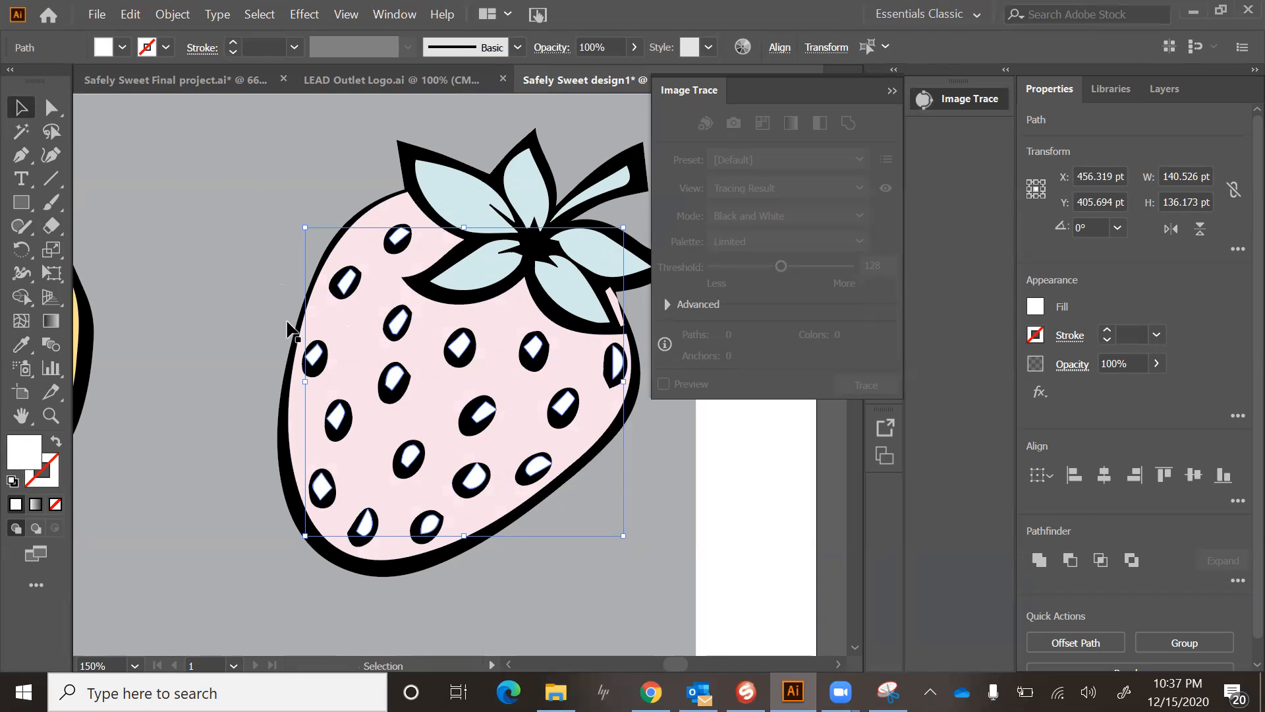
pyautogui.click(24, 347)
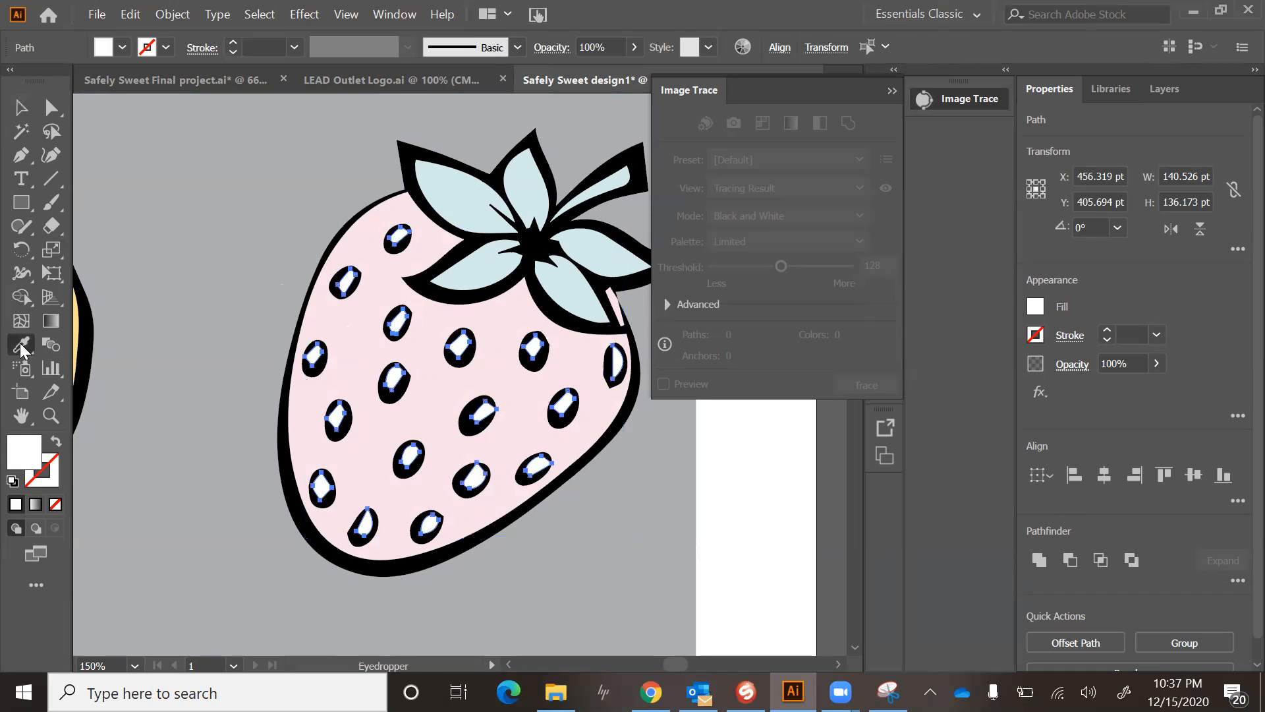
pyautogui.hscroll(-10, 277, 350)
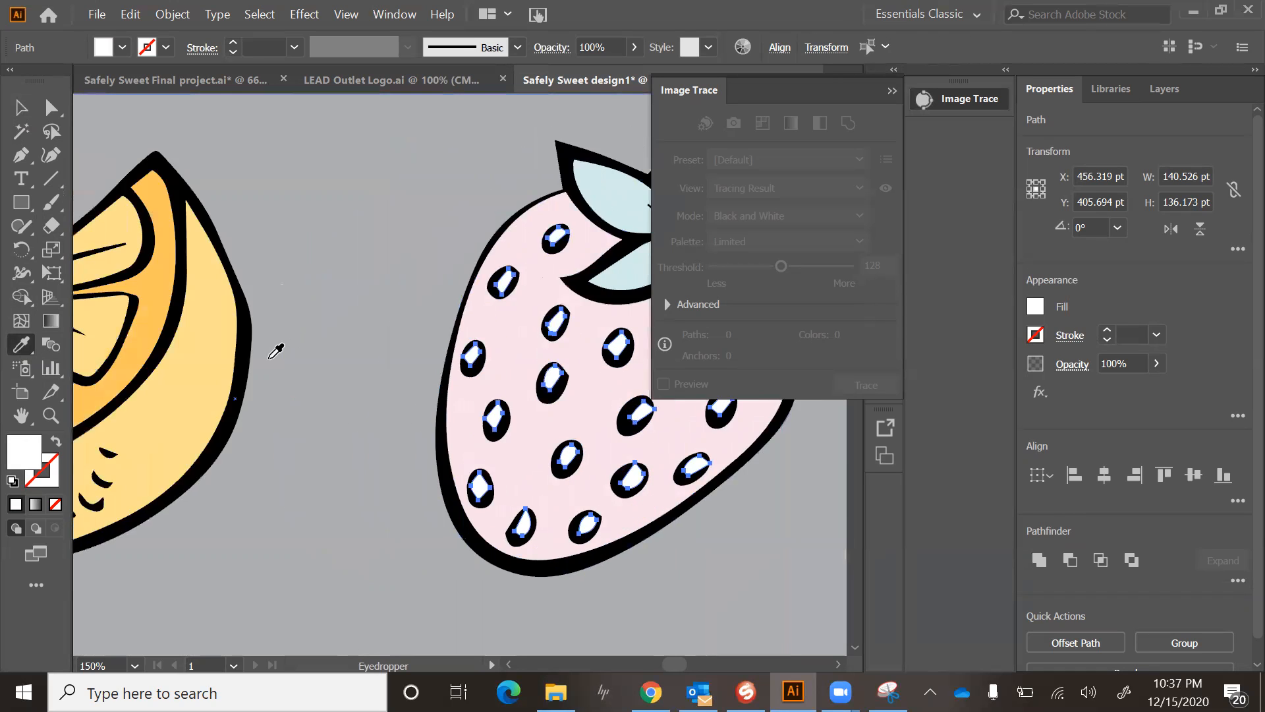
pyautogui.hscroll(-5, 277, 350)
pyautogui.click(242, 304)
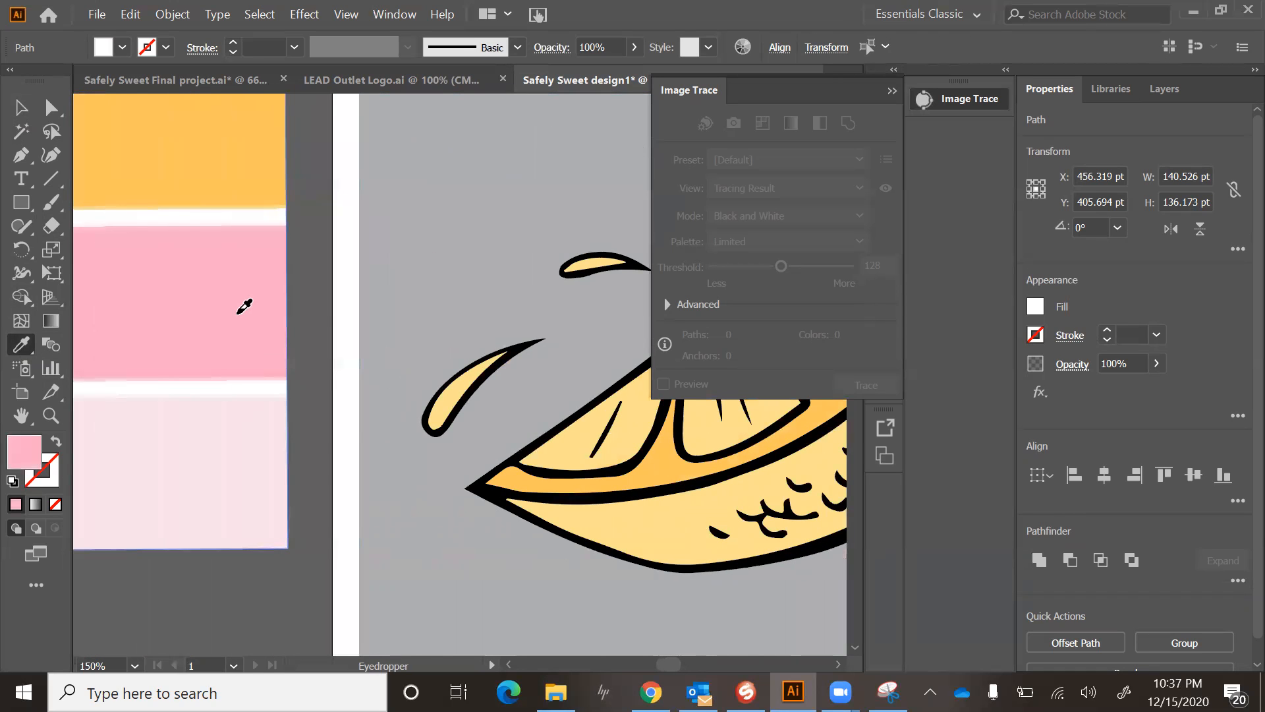
# Group the pink seed centers of the strawberry.
pyautogui.hscroll(10, 464, 330)
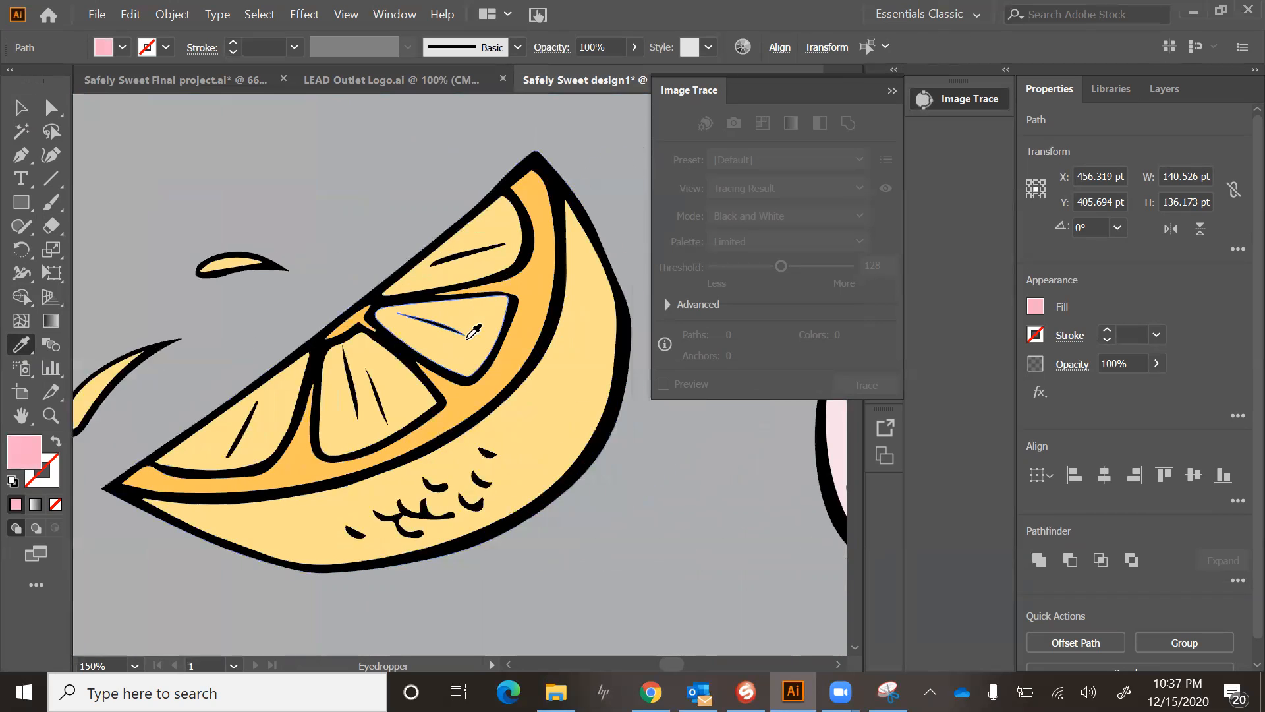
pyautogui.hscroll(8, 473, 331)
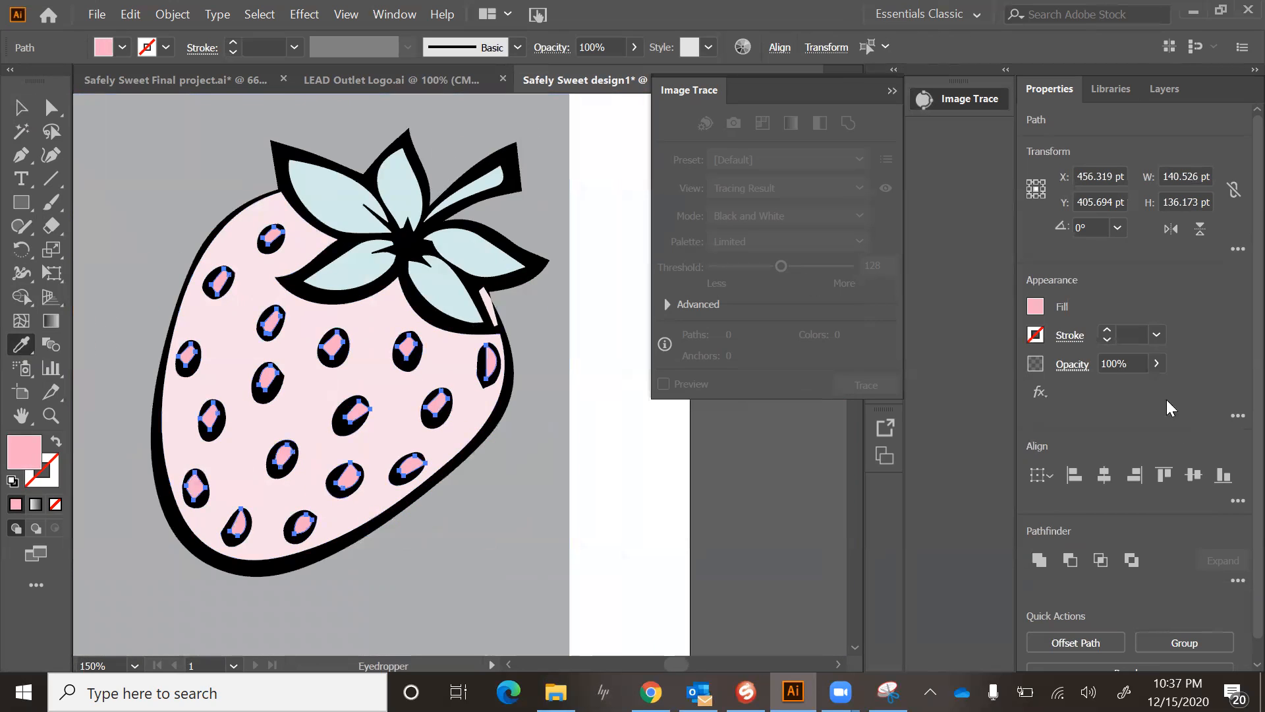
pyautogui.click(1193, 646)
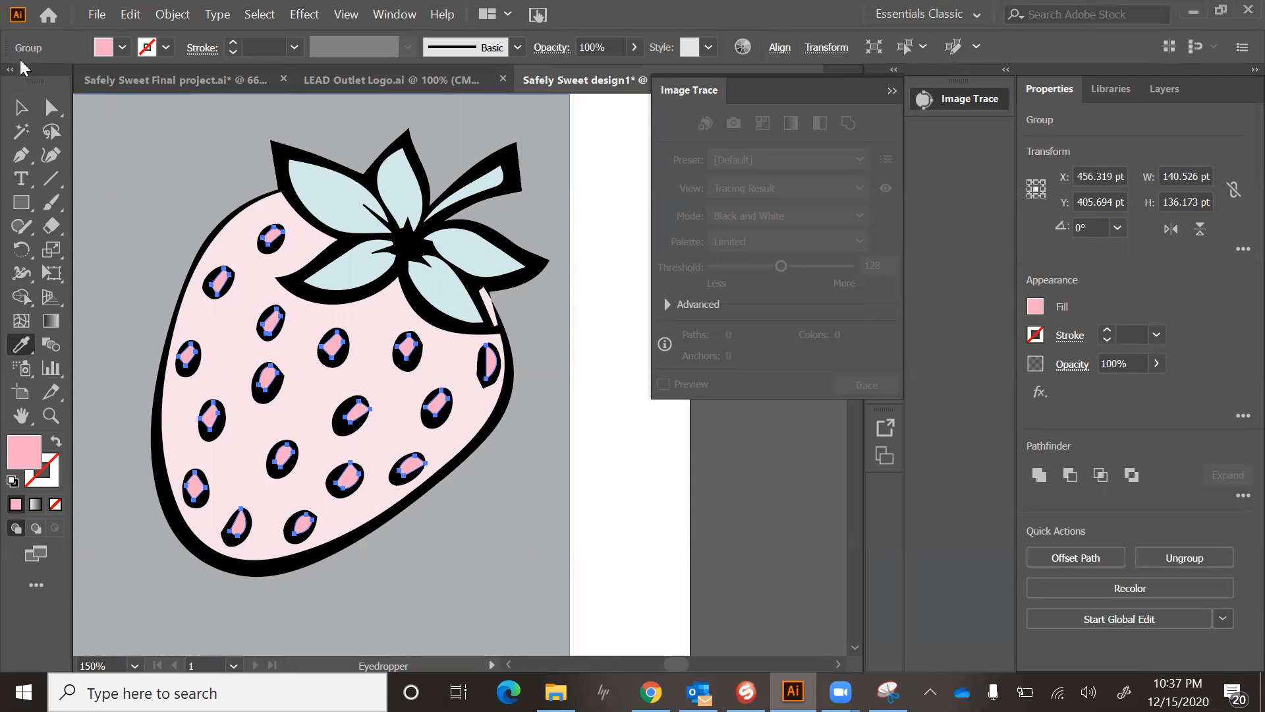
pyautogui.click(22, 107)
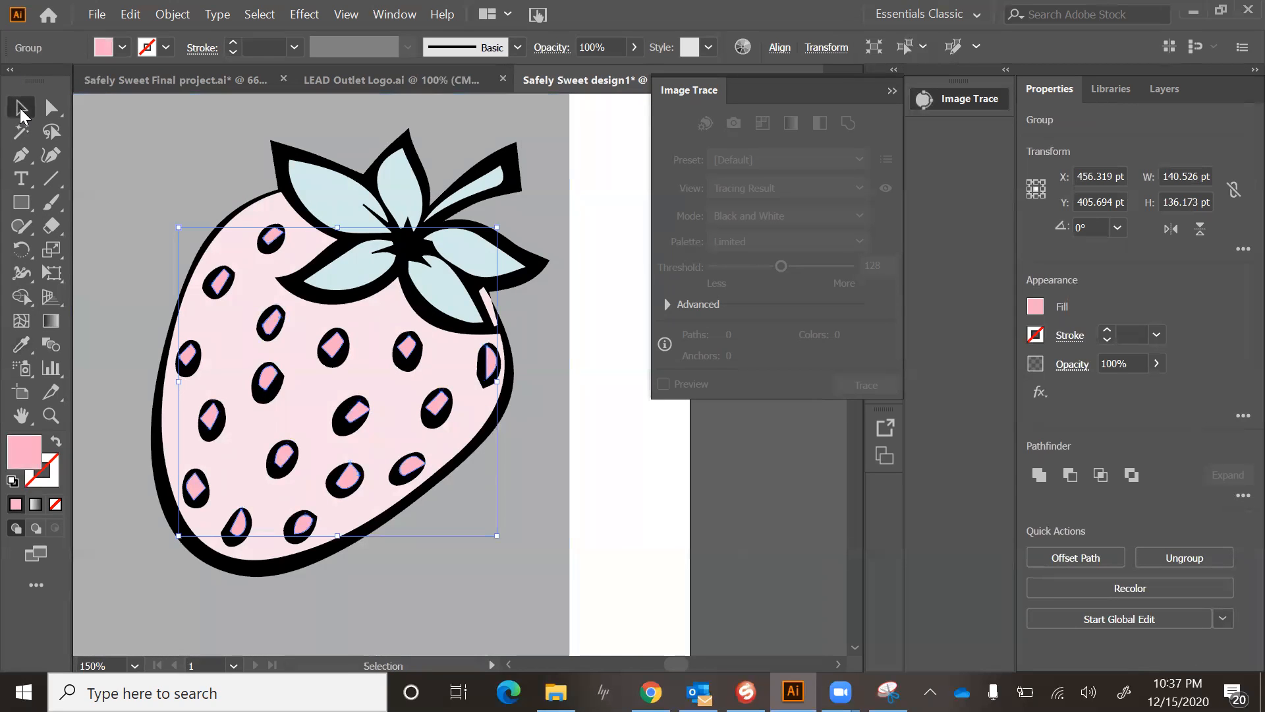
# Delete the gray background rectangle behind the orange slice and the strawberry.
pyautogui.click(553, 608)
pyautogui.hscroll(-10, 416, 583)
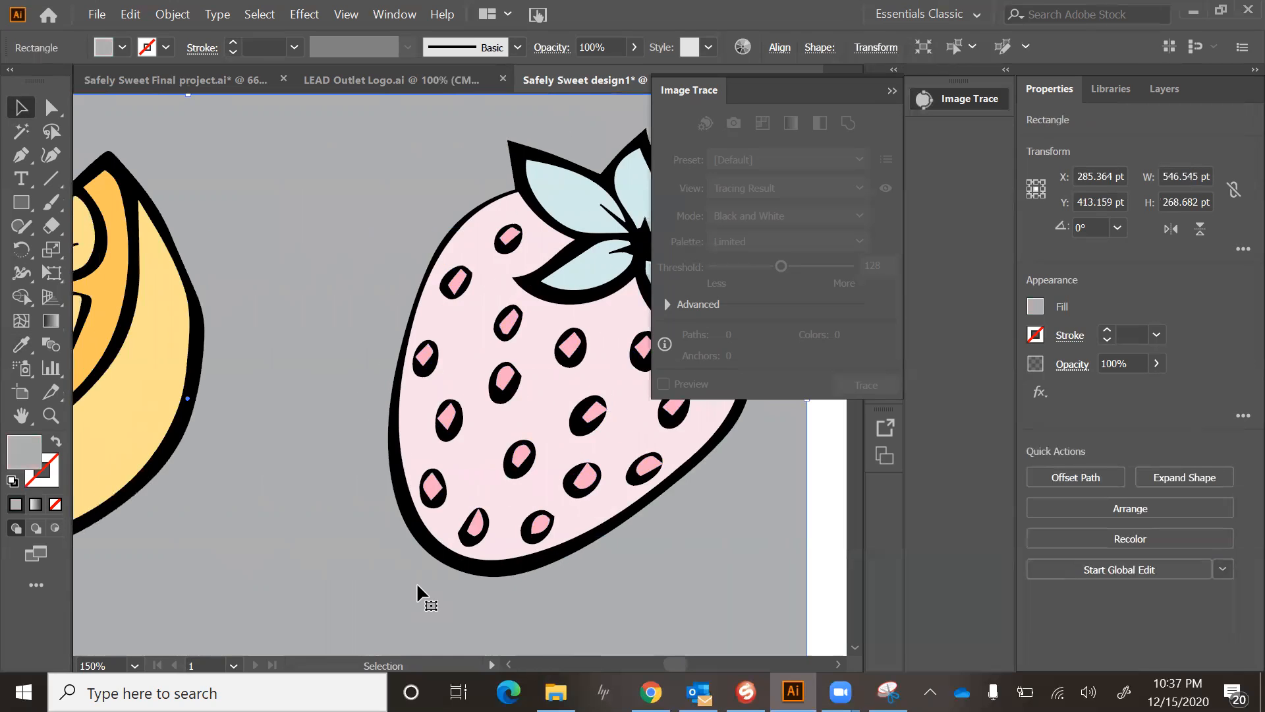
pyautogui.hscroll(10, 416, 584)
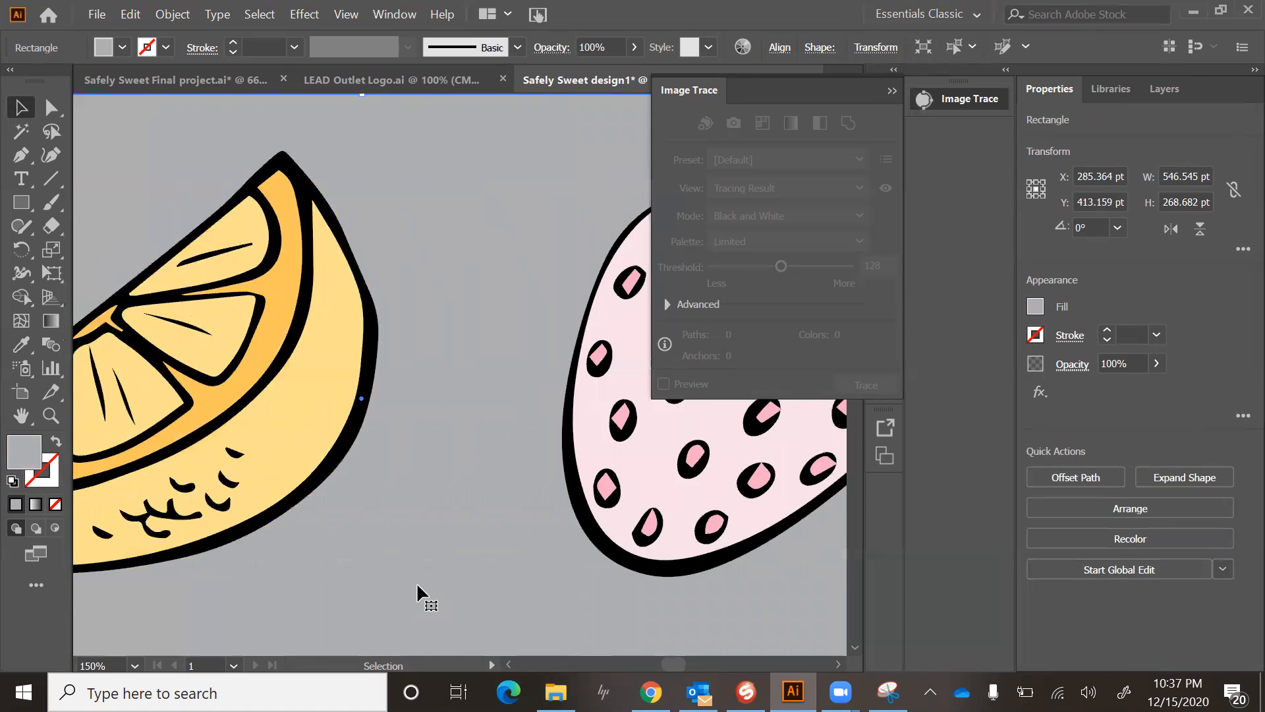
pyautogui.hscroll(-8, 416, 583)
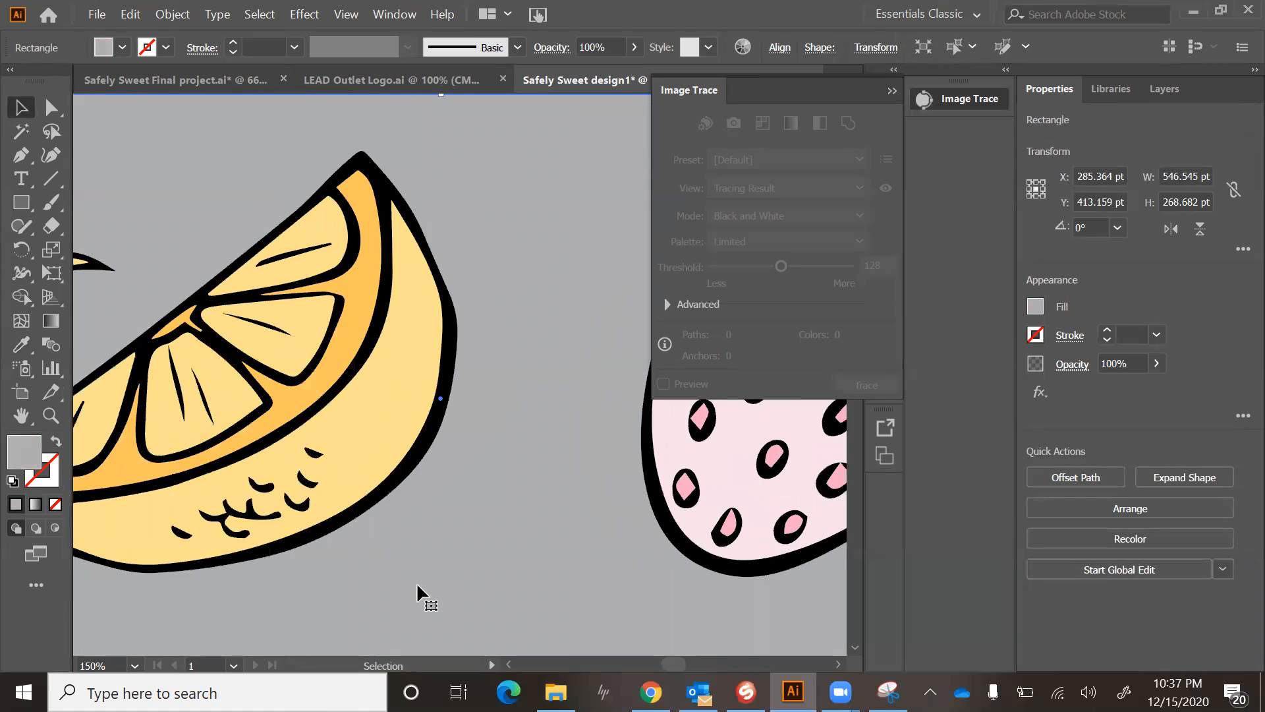
pyautogui.press('Delete')
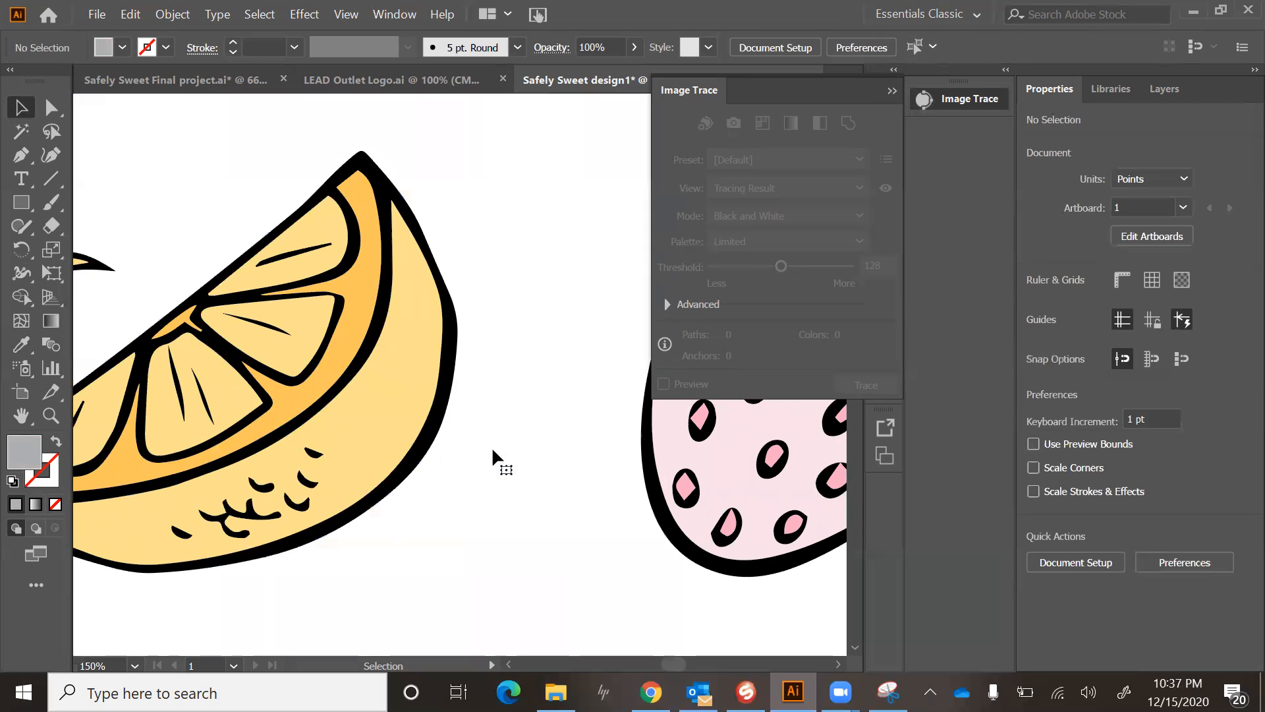
# Delete the black outlines around the two juice drops beside the orange slice.
pyautogui.hscroll(-5, 376, 564)
pyautogui.hscroll(-1, 376, 565)
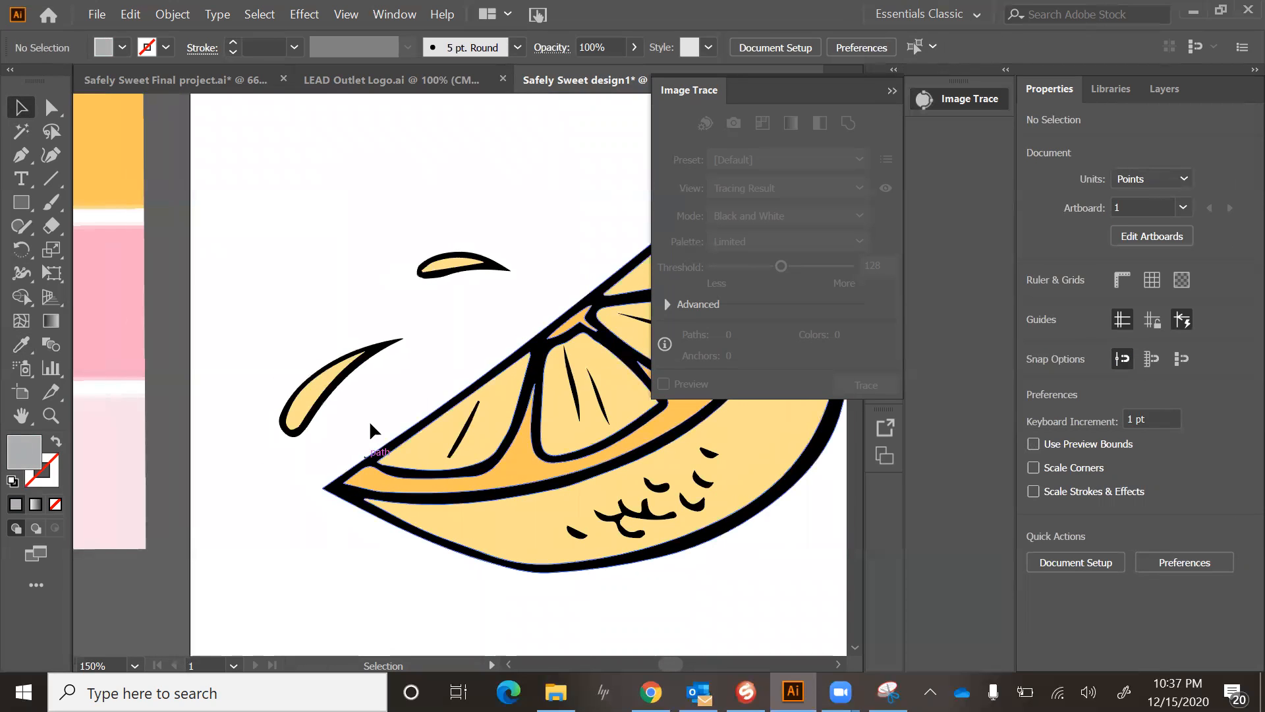
pyautogui.click(388, 350)
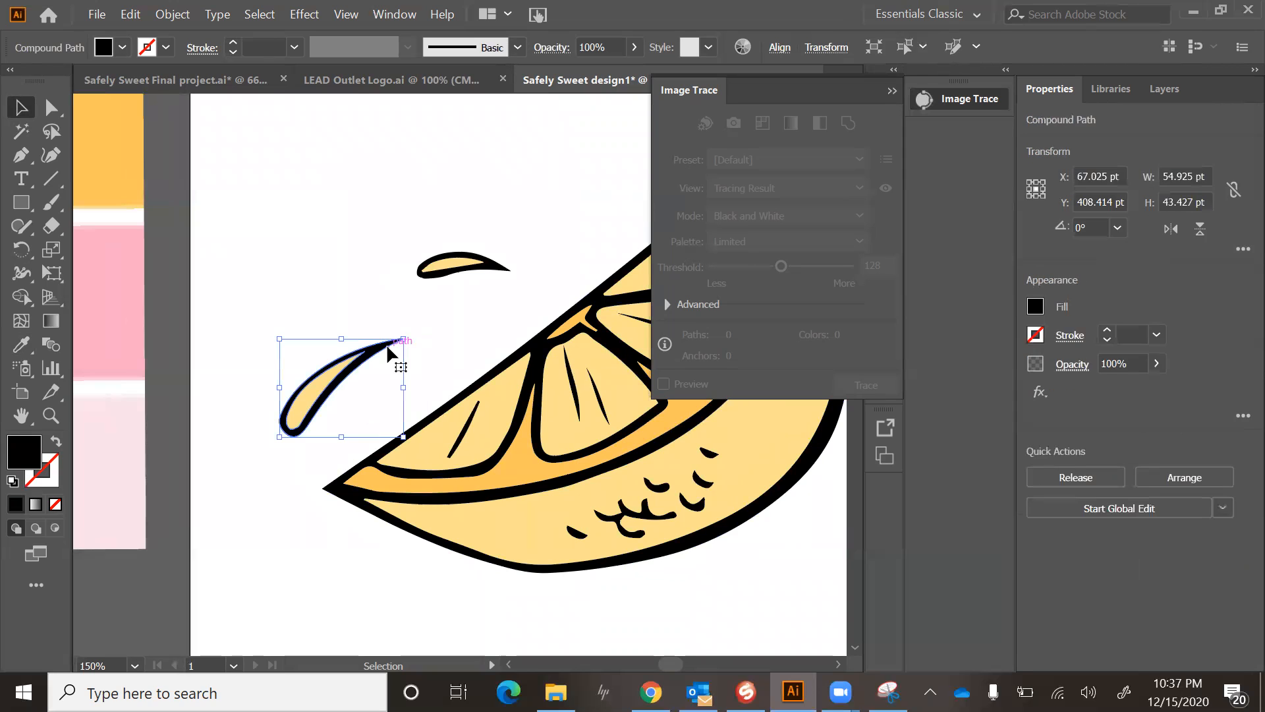
pyautogui.press('Delete')
pyautogui.click(491, 263)
pyautogui.press('Delete')
# Delete the orange slice's black outline and the black lines inside its two upper segments.
pyautogui.hscroll(8, 491, 264)
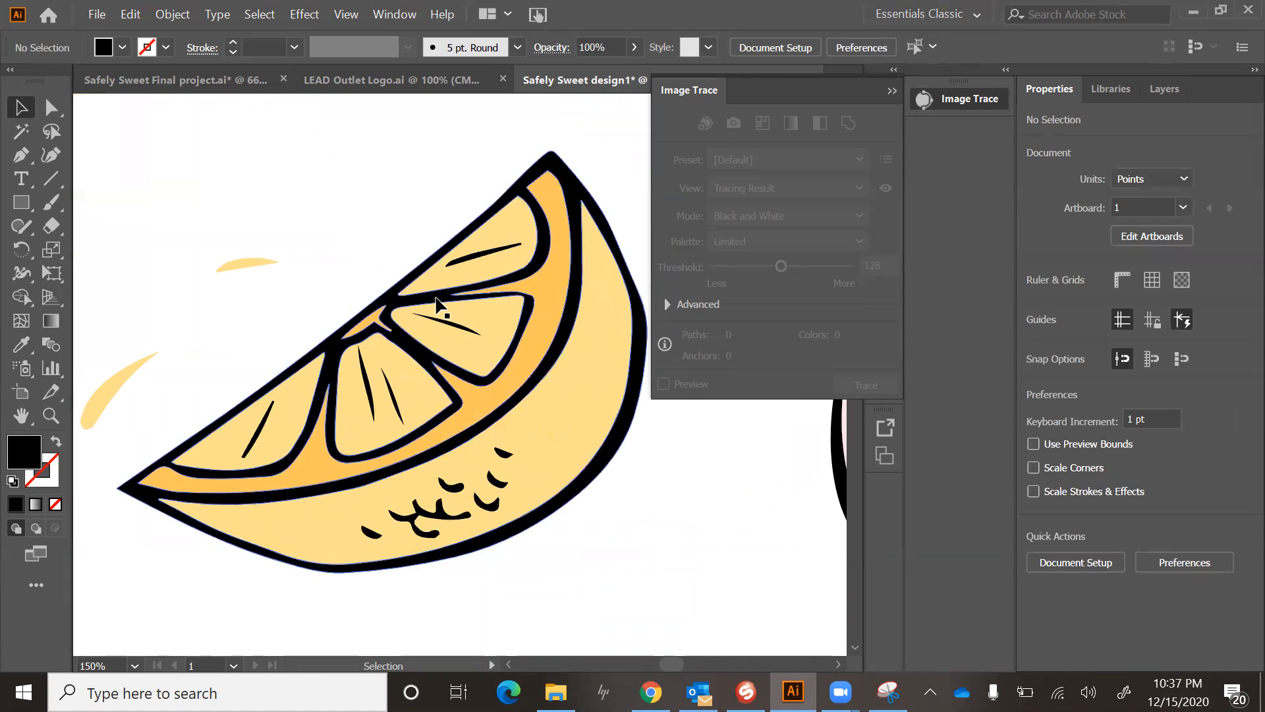
pyautogui.click(436, 298)
pyautogui.press('Delete')
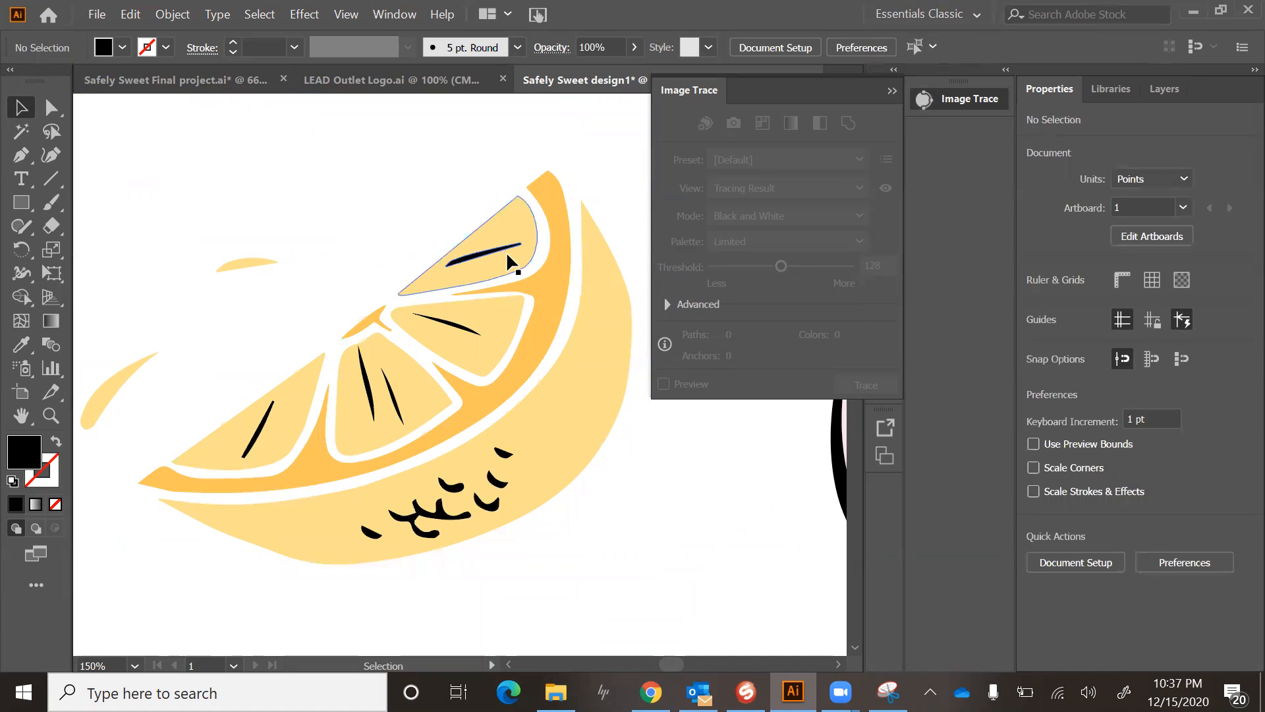
pyautogui.click(507, 245)
pyautogui.press('Delete')
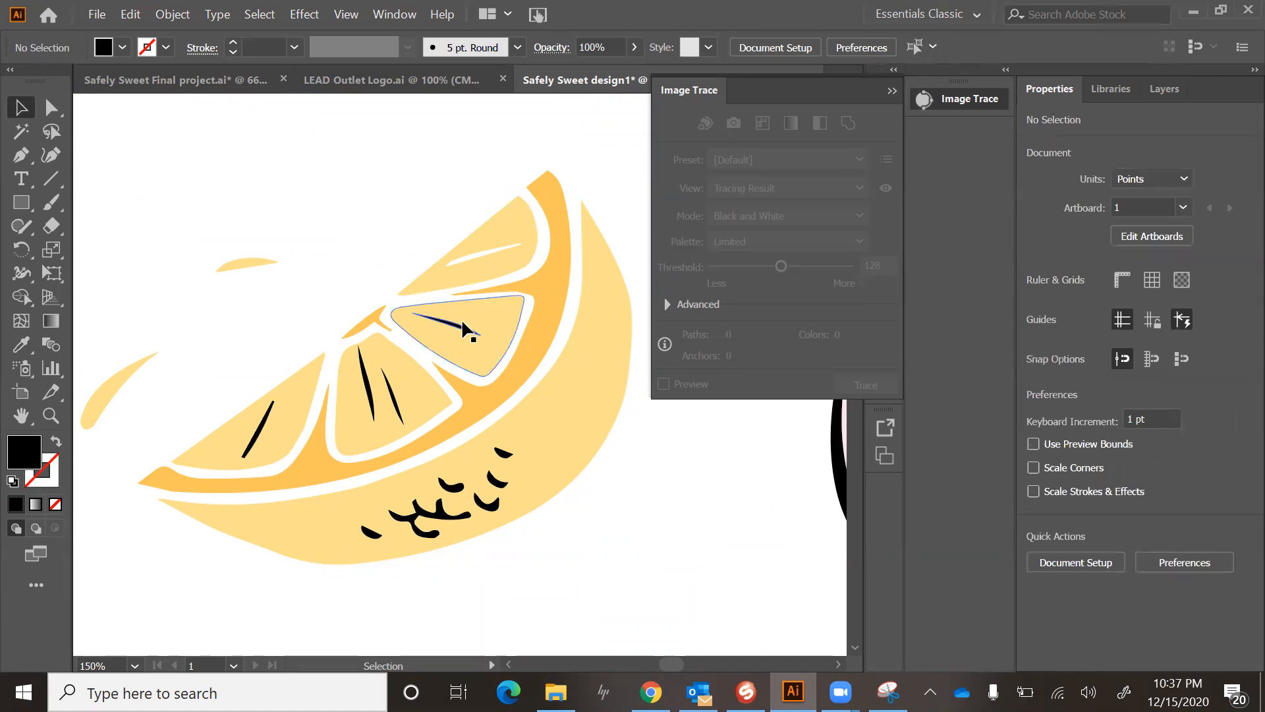
pyautogui.click(459, 330)
pyautogui.press('Delete')
# Move the orange slice's yellow and orange groups down the page, and delete the black marks left behind.
pyautogui.hotkey('ctrl', '-')
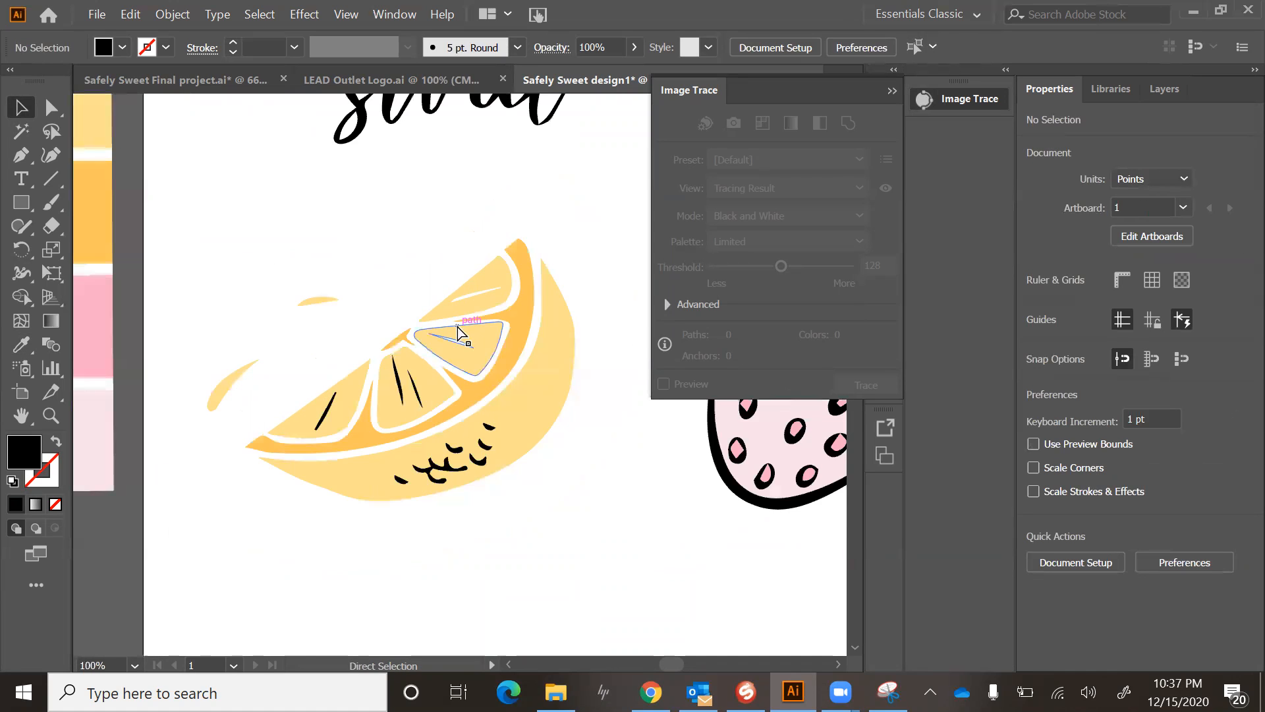
pyautogui.hotkey('ctrl', '-')
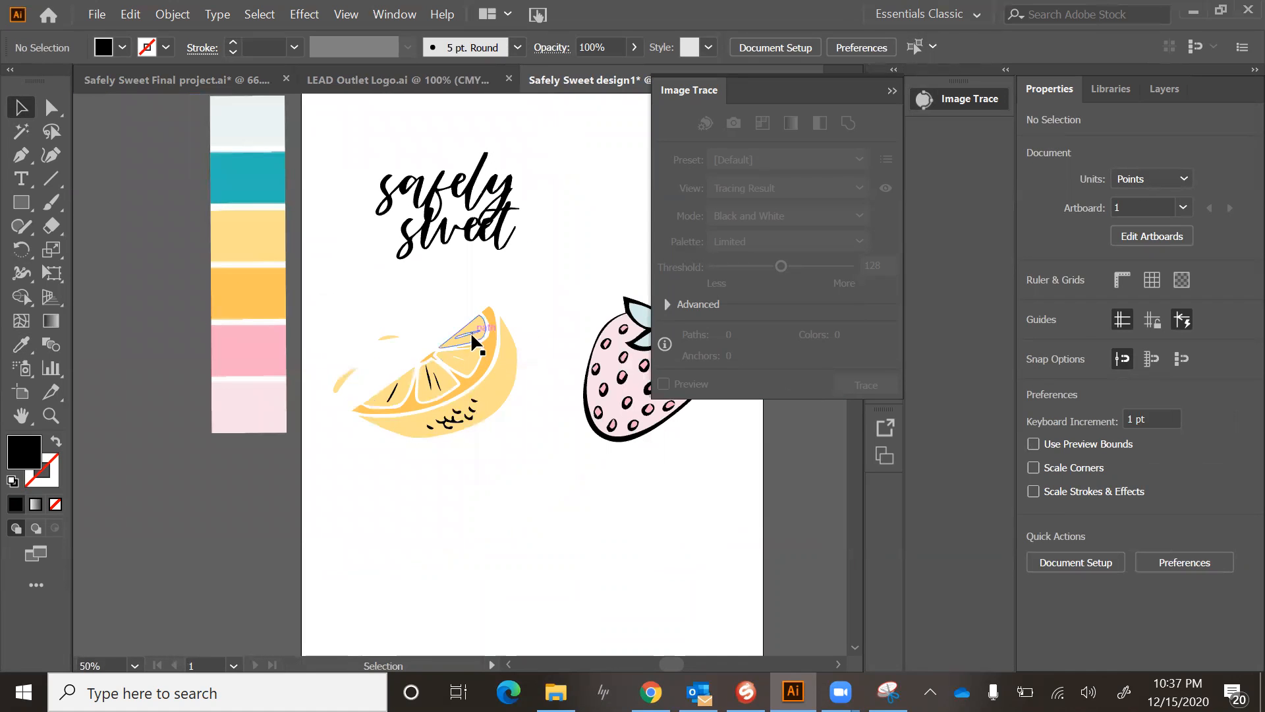
pyautogui.click(470, 330)
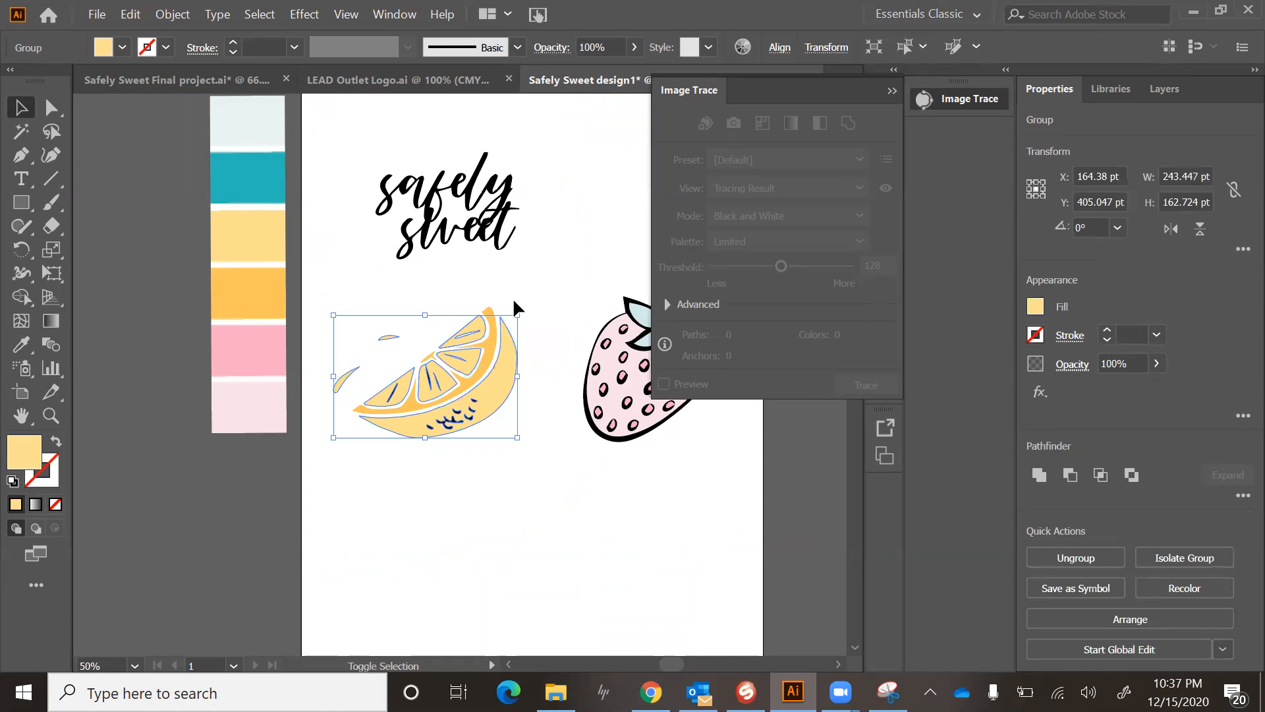
pyautogui.keyDown('shift'); pyautogui.click(491, 307); pyautogui.keyUp('shift')
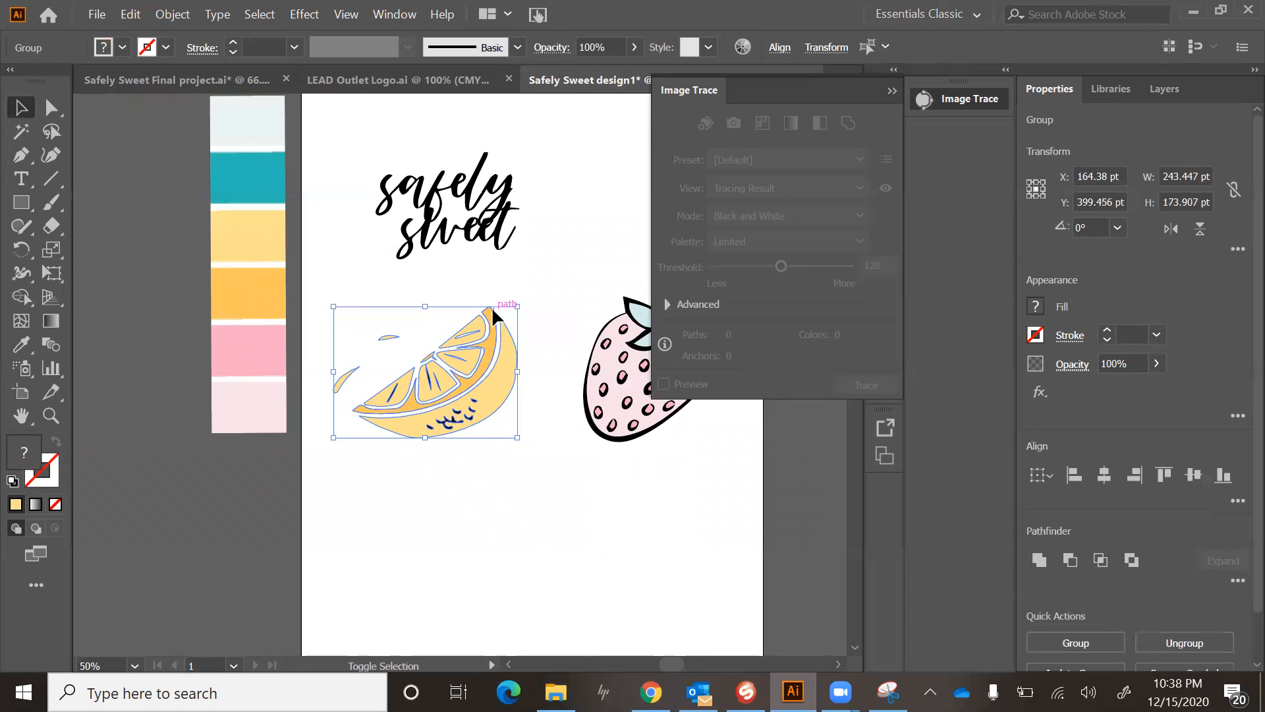
pyautogui.moveTo(493, 311); pyautogui.dragTo(512, 455)
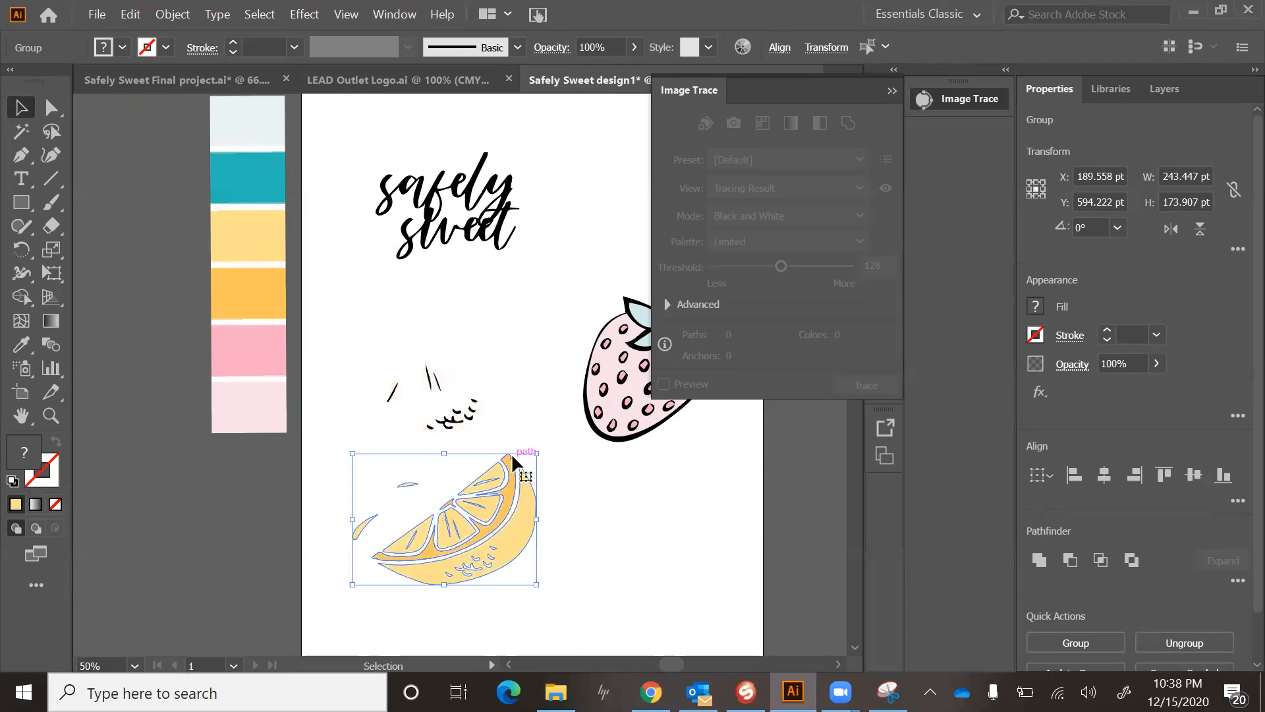
pyautogui.moveTo(363, 329); pyautogui.dragTo(495, 434)
pyautogui.press('Delete')
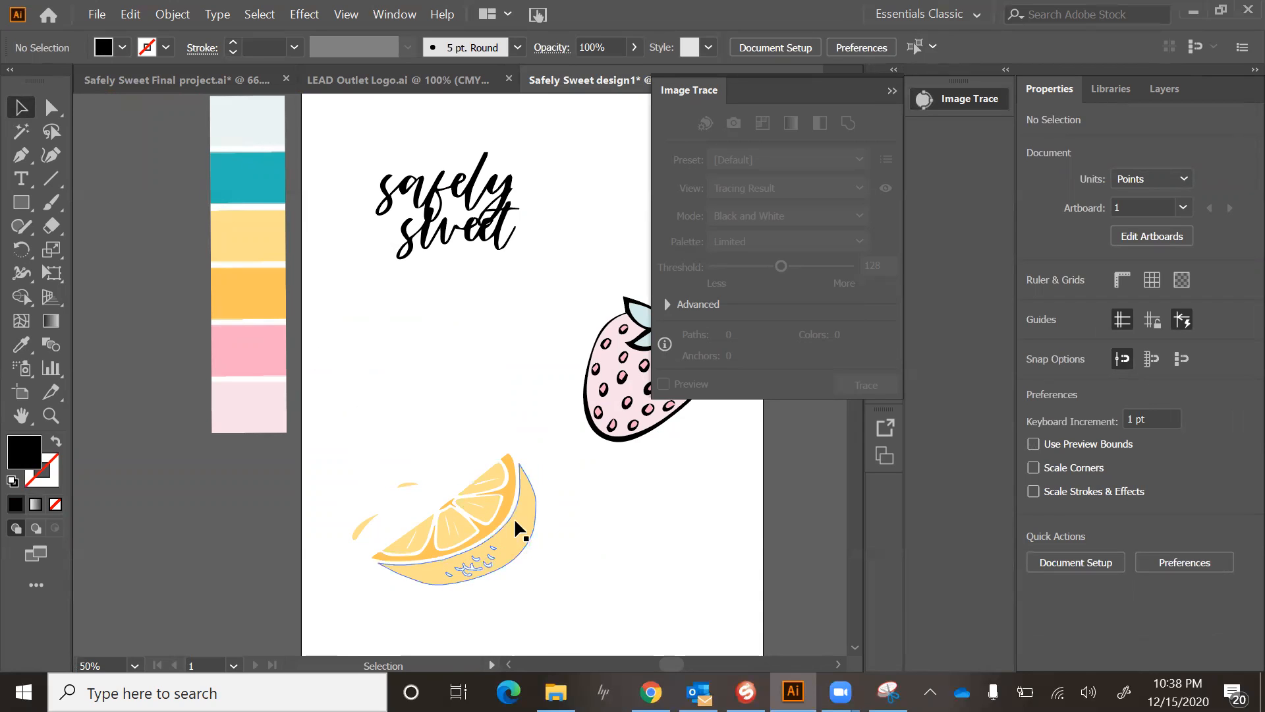
# Move the strawberry's colored group down the page, and delete the black outline and seed outlines left behind.
pyautogui.hscroll(1, 509, 410)
pyautogui.hscroll(5, 509, 410)
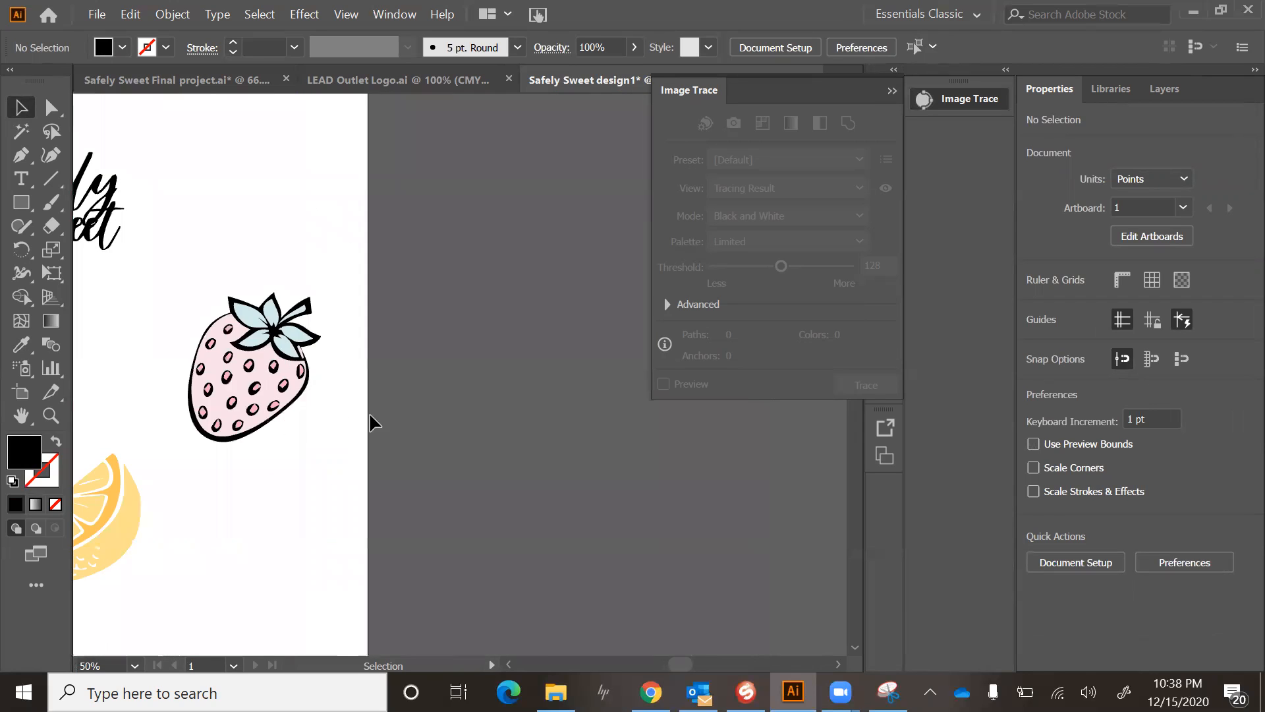
pyautogui.click(256, 342)
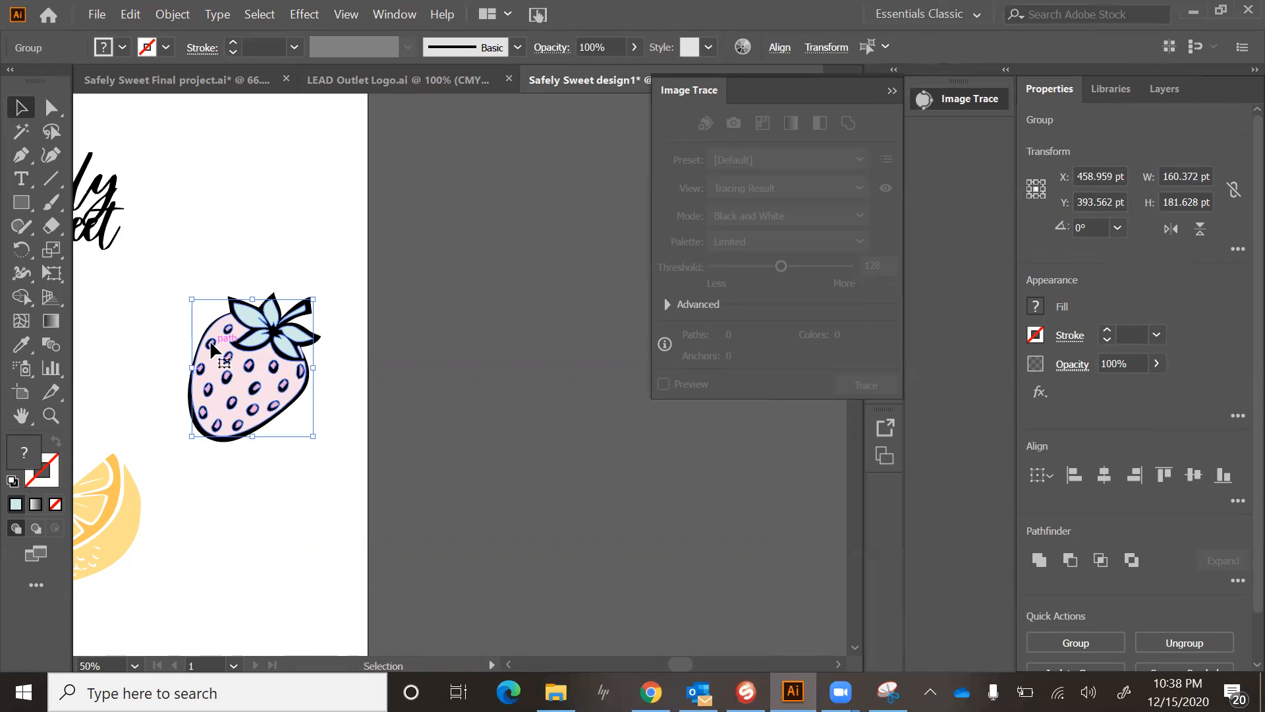
pyautogui.moveTo(226, 345); pyautogui.dragTo(240, 524)
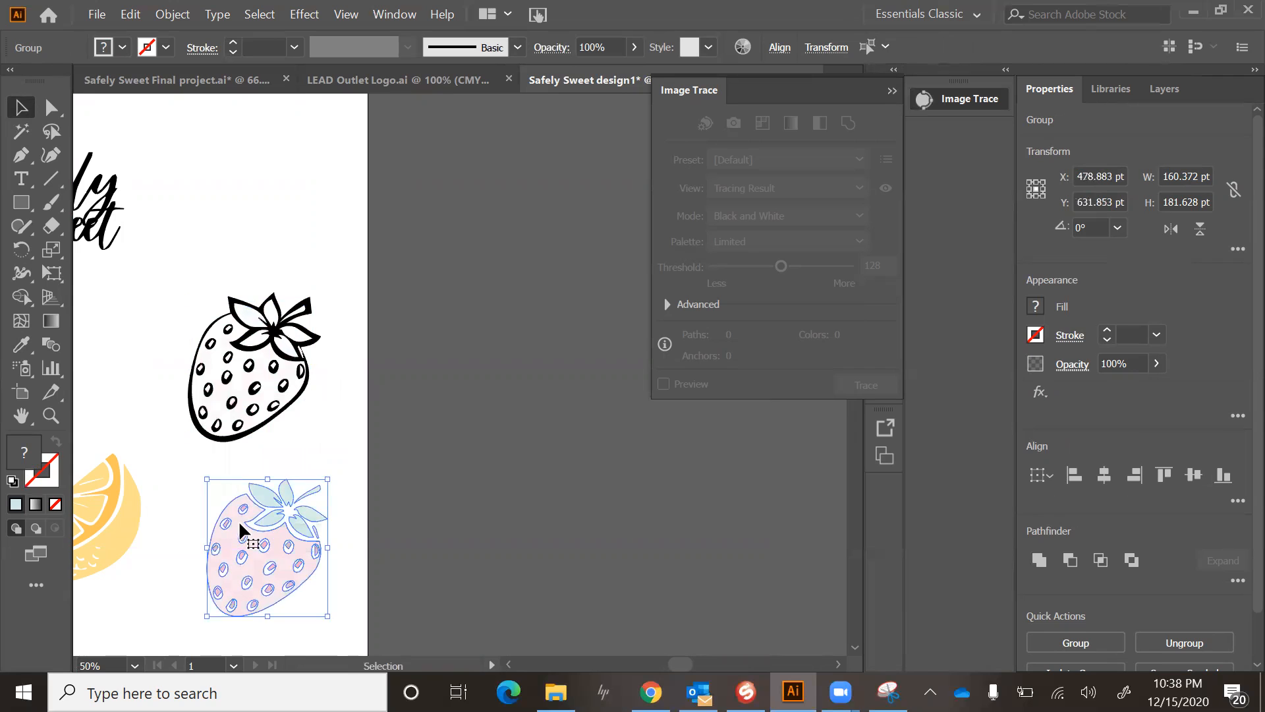
pyautogui.click(199, 263)
pyautogui.moveTo(176, 285); pyautogui.dragTo(336, 456)
pyautogui.press('Delete')
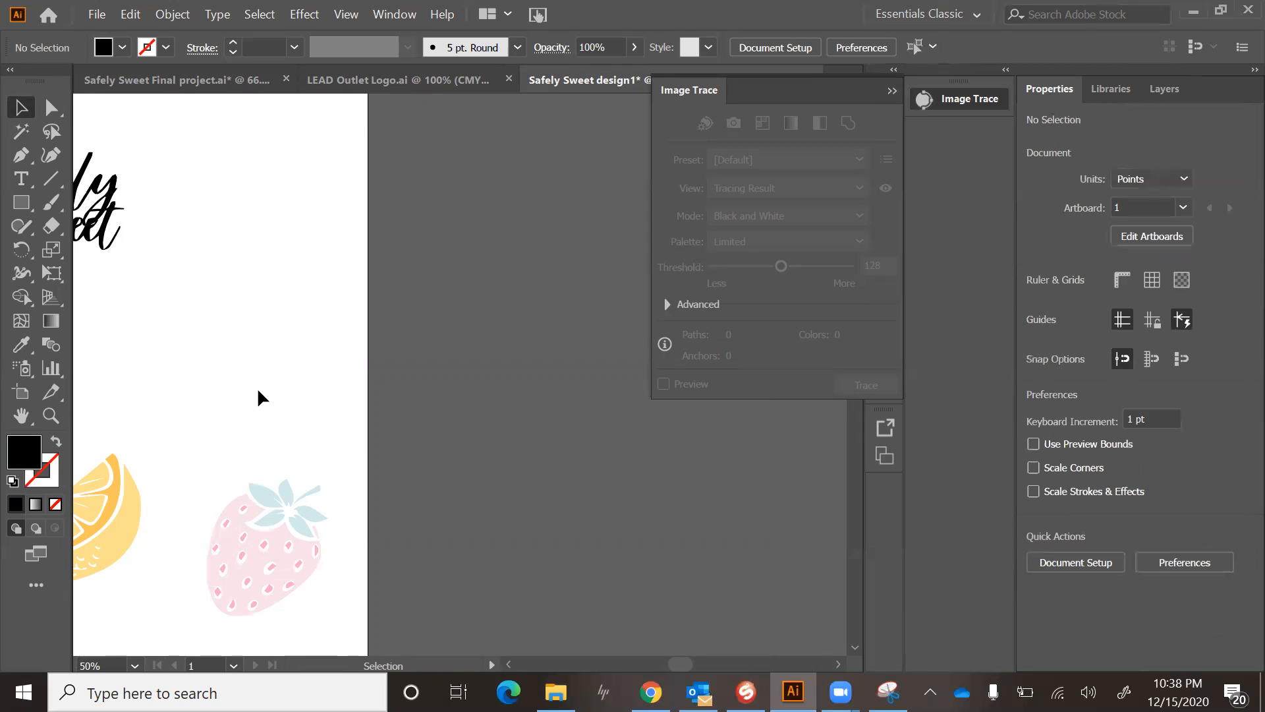
# Recolor the word "safely" with the teal sampled from the palette swatches beside the artboard.
pyautogui.hscroll(-3, 257, 386)
pyautogui.hscroll(-3, 257, 390)
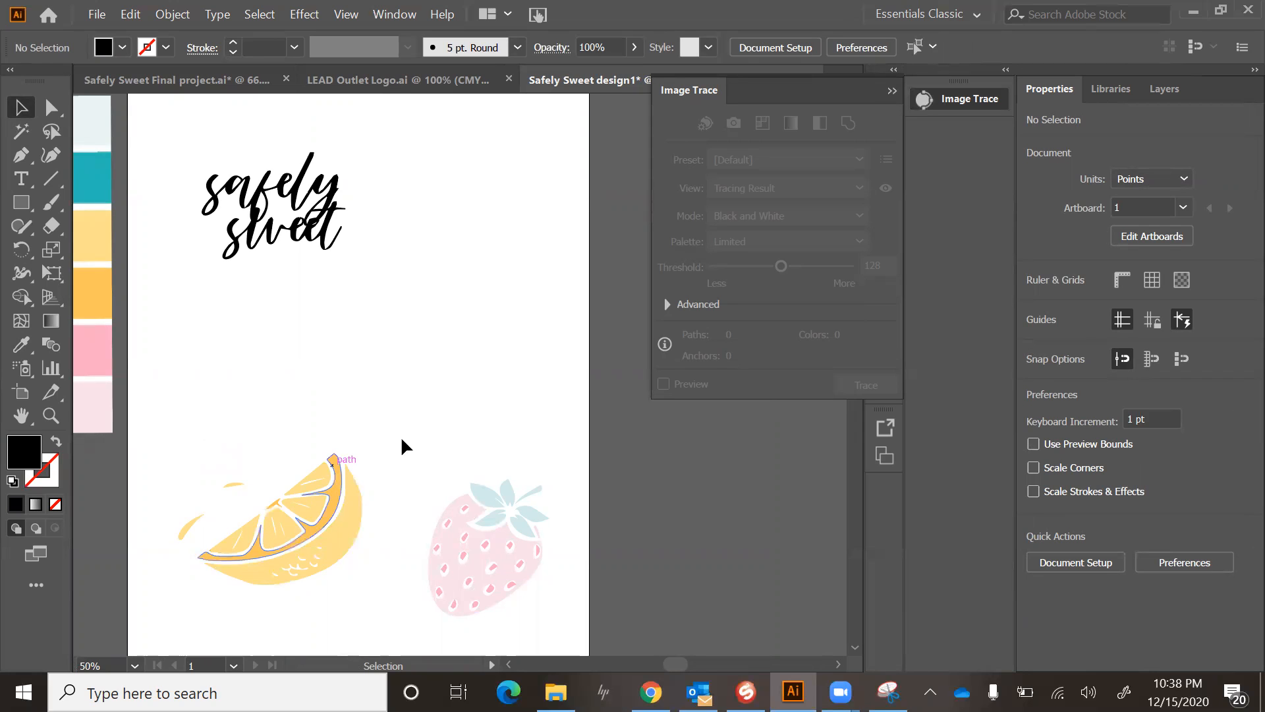
pyautogui.scroll(5, 314, 296)
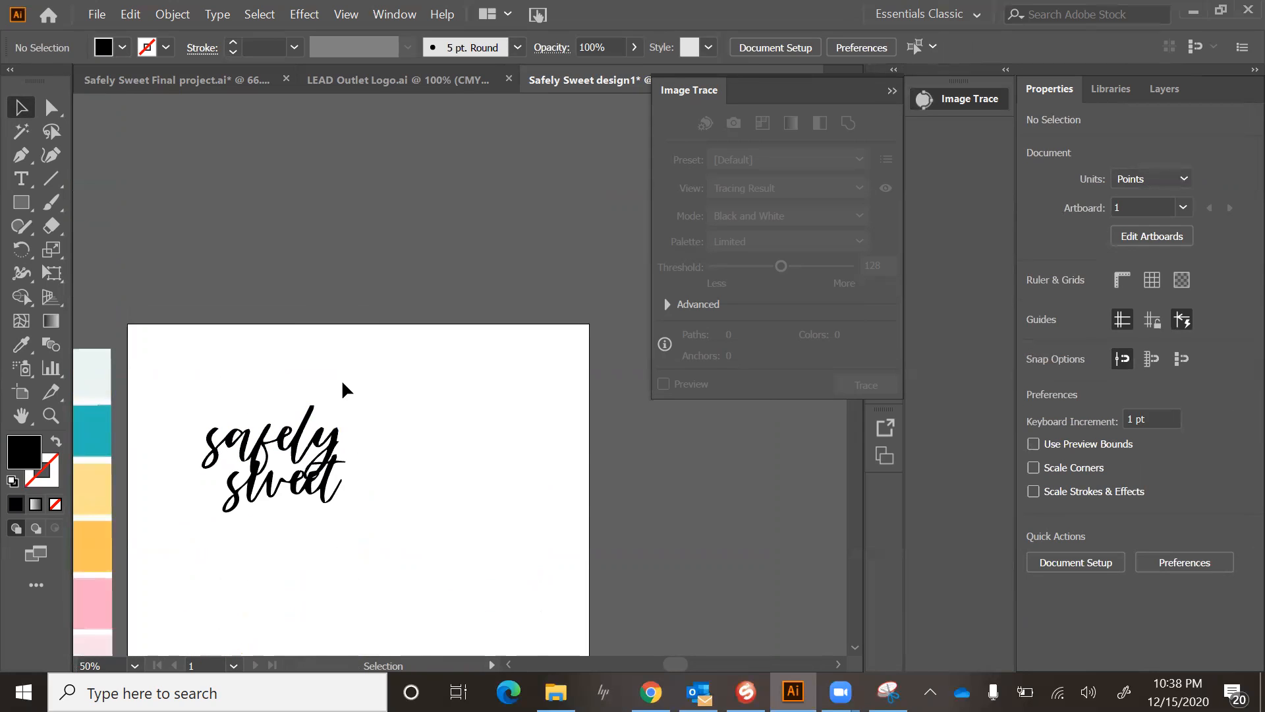
pyautogui.keyDown('alt'); pyautogui.scroll(3, 337, 373); pyautogui.keyUp('alt')
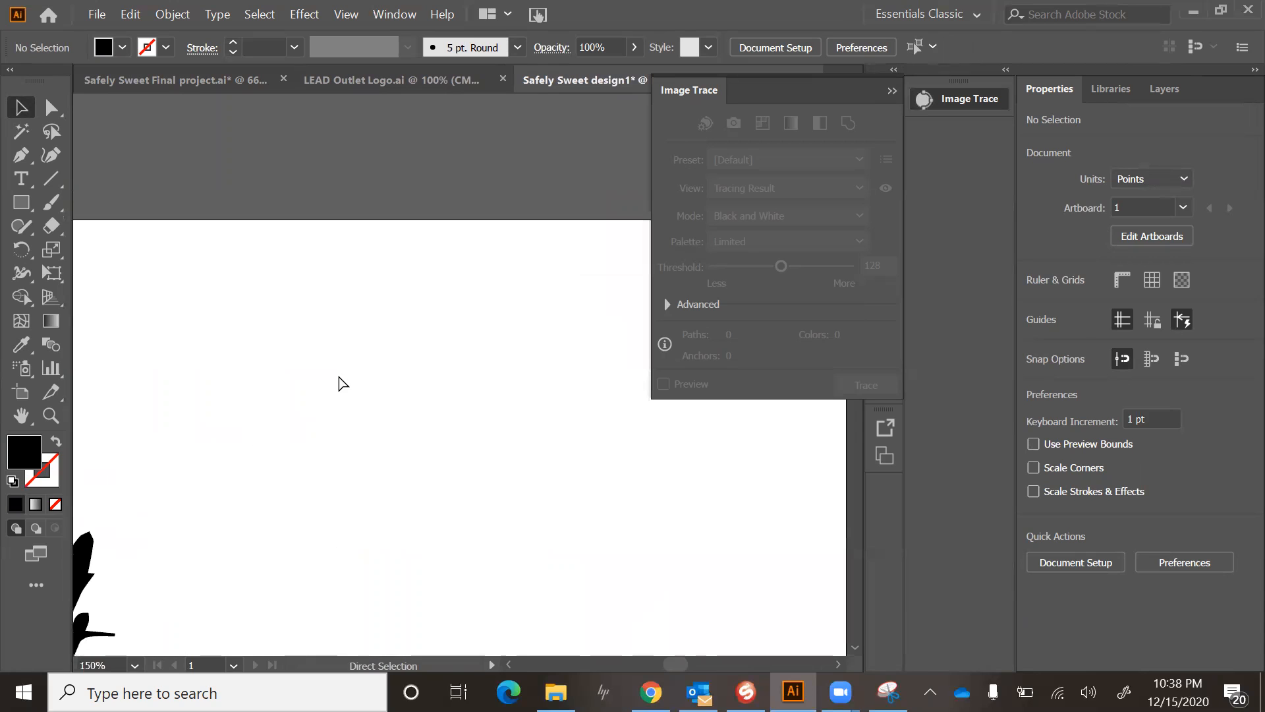
pyautogui.scroll(-3, 217, 452)
pyautogui.hscroll(-2, 217, 451)
pyautogui.scroll(-3, 218, 451)
pyautogui.hscroll(1, 217, 452)
pyautogui.hscroll(2, 217, 451)
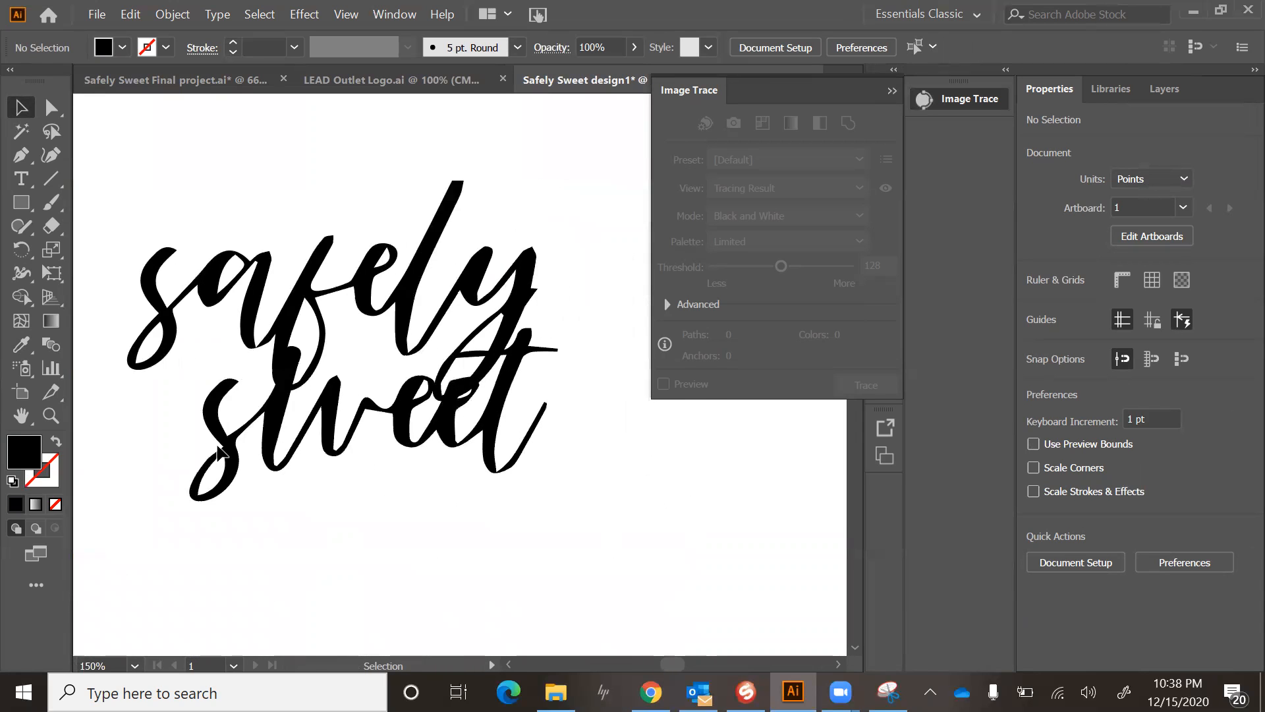
pyautogui.click(215, 288)
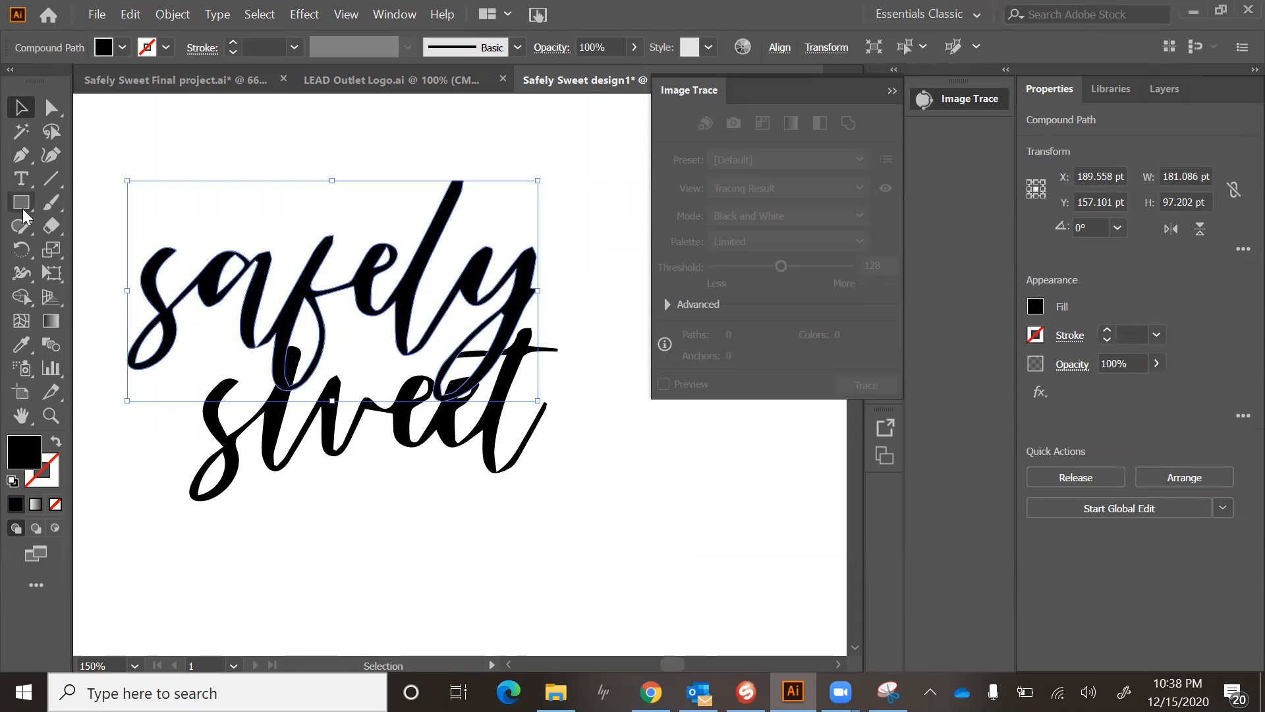
pyautogui.click(20, 346)
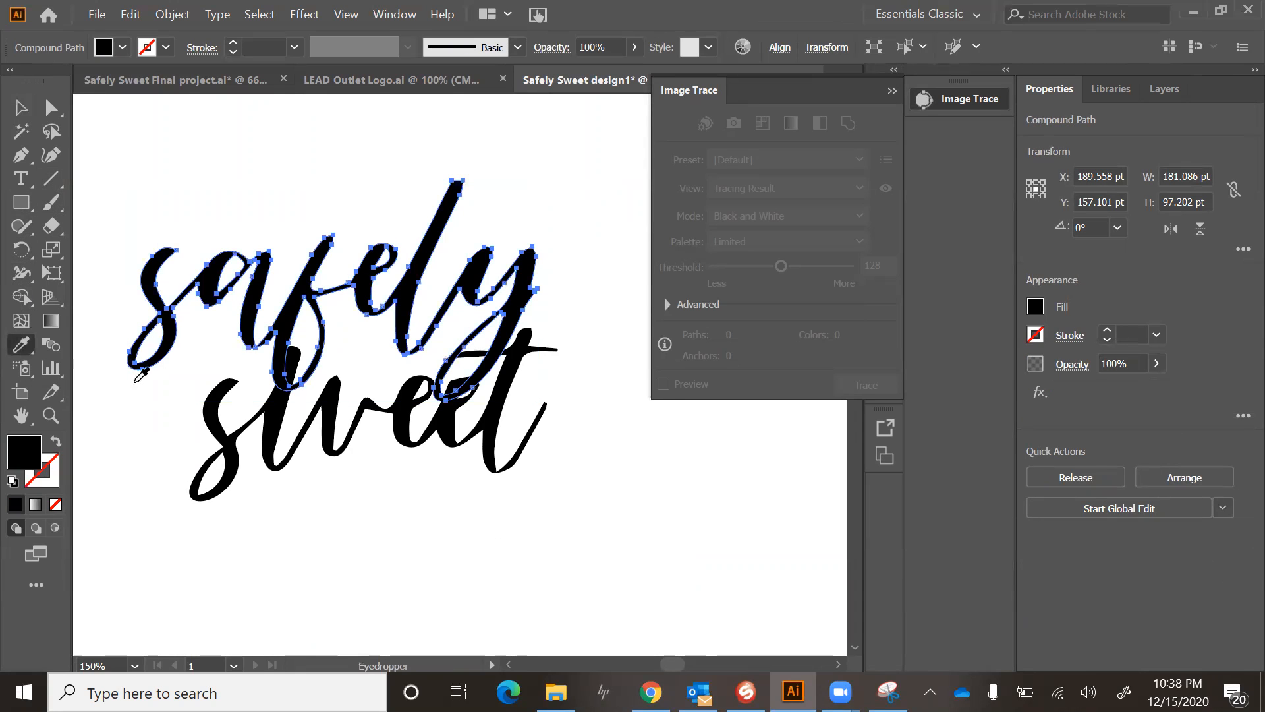
pyautogui.hscroll(-1, 141, 379)
pyautogui.hscroll(-15, 145, 379)
pyautogui.click(257, 295)
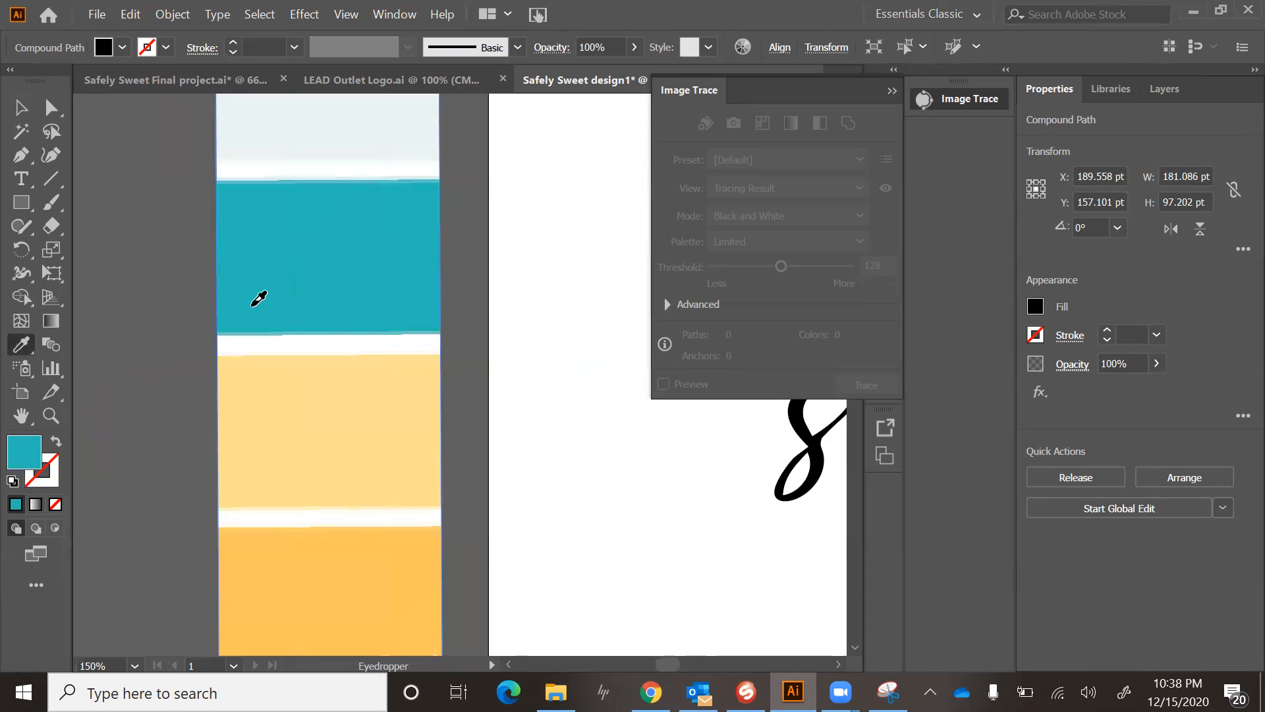
pyautogui.hscroll(17, 484, 380)
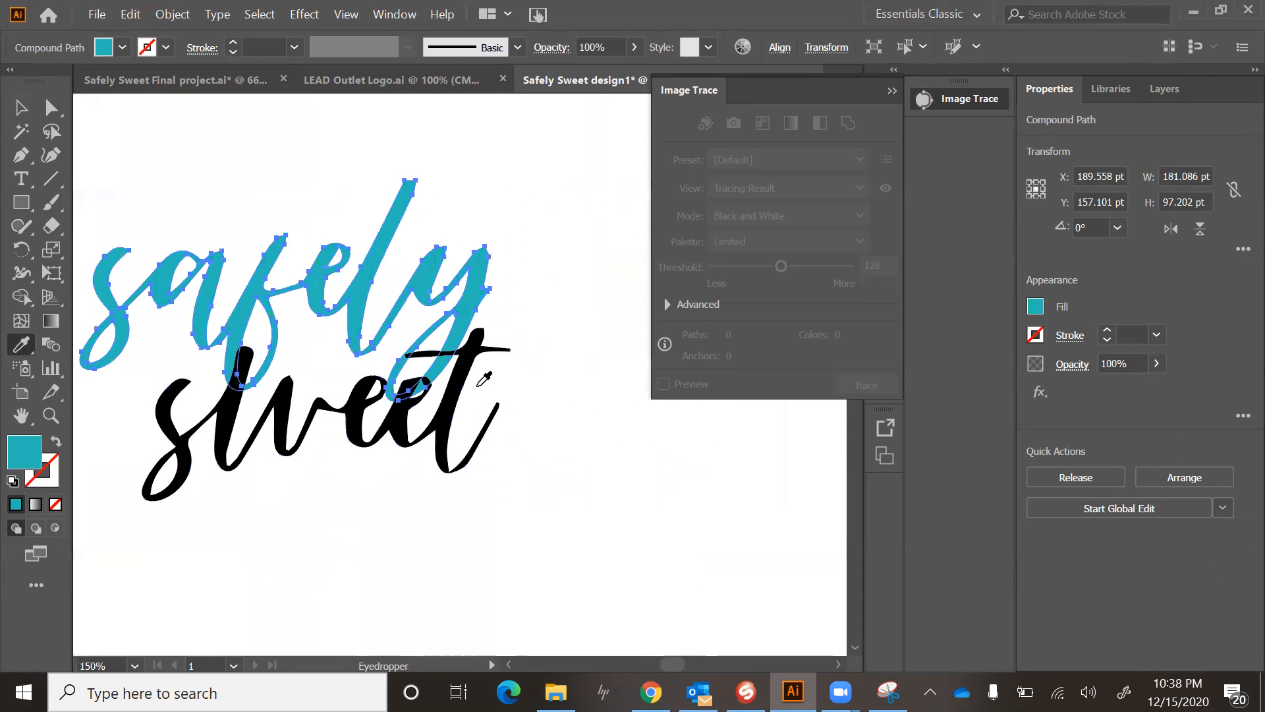
# Recolor the word "sweet" with the teal sampled from the word "safely".
pyautogui.click(20, 108)
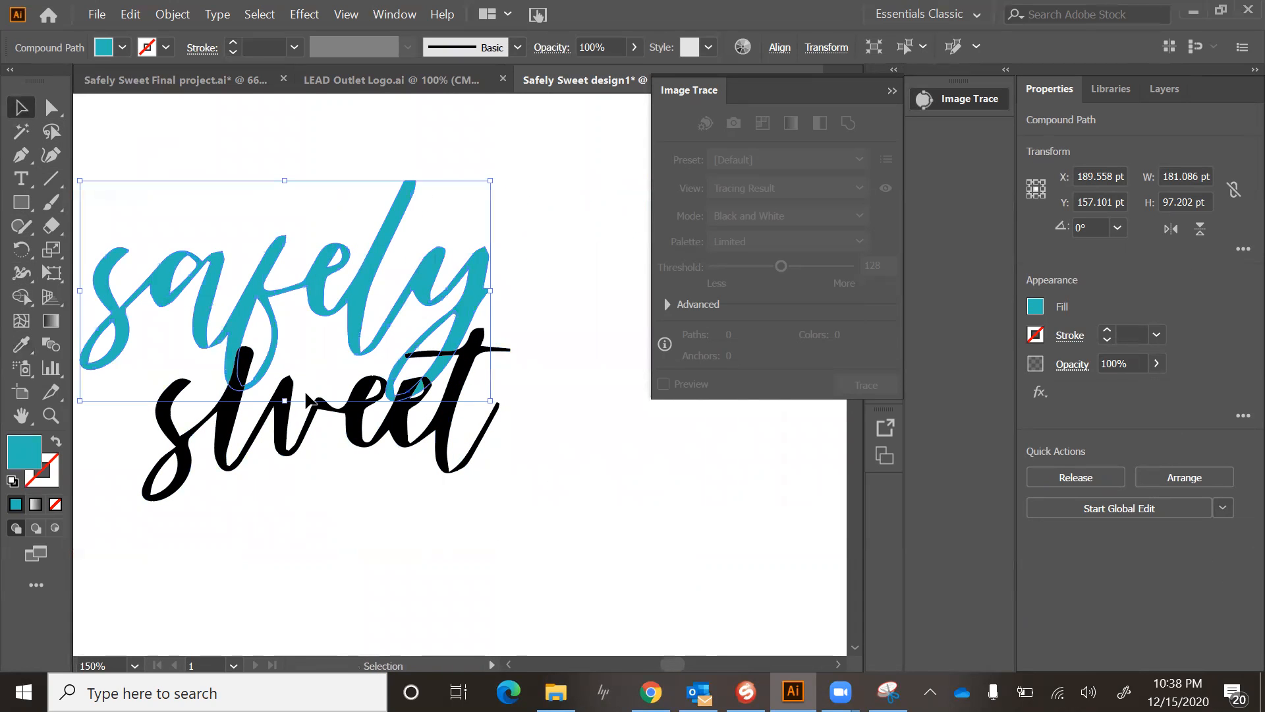
pyautogui.click(226, 425)
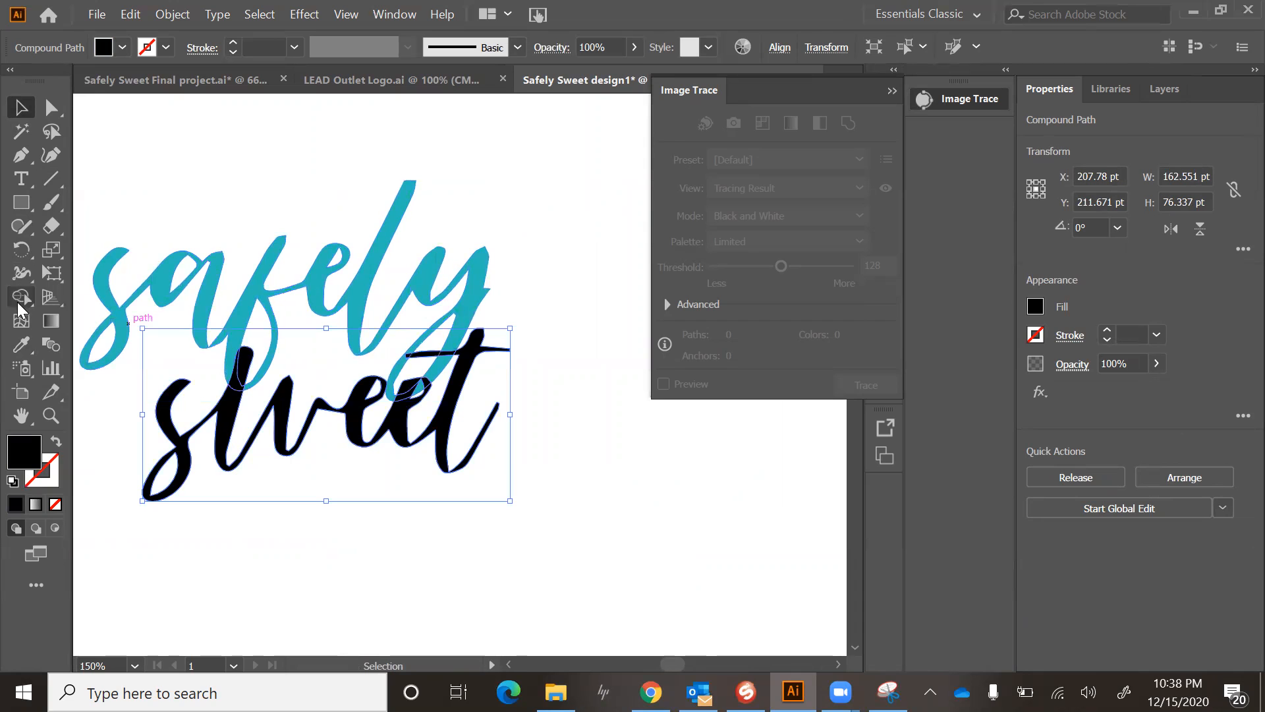
pyautogui.click(19, 346)
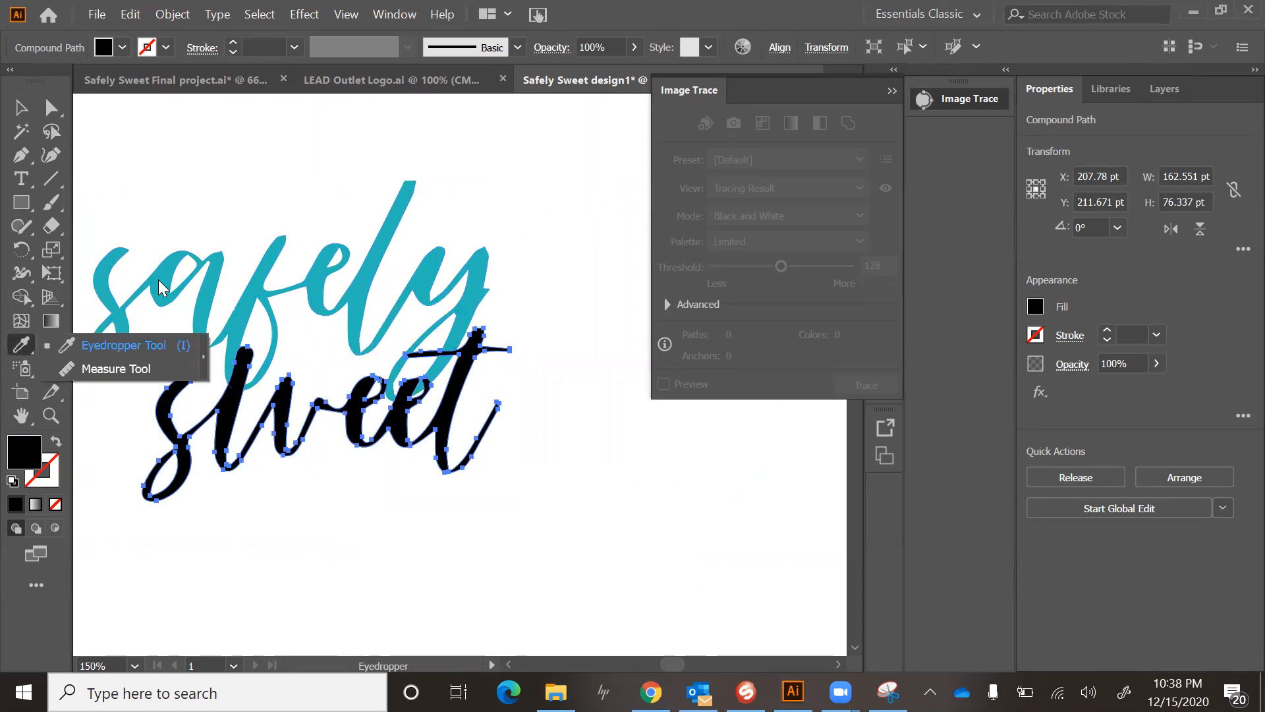
pyautogui.click(135, 324)
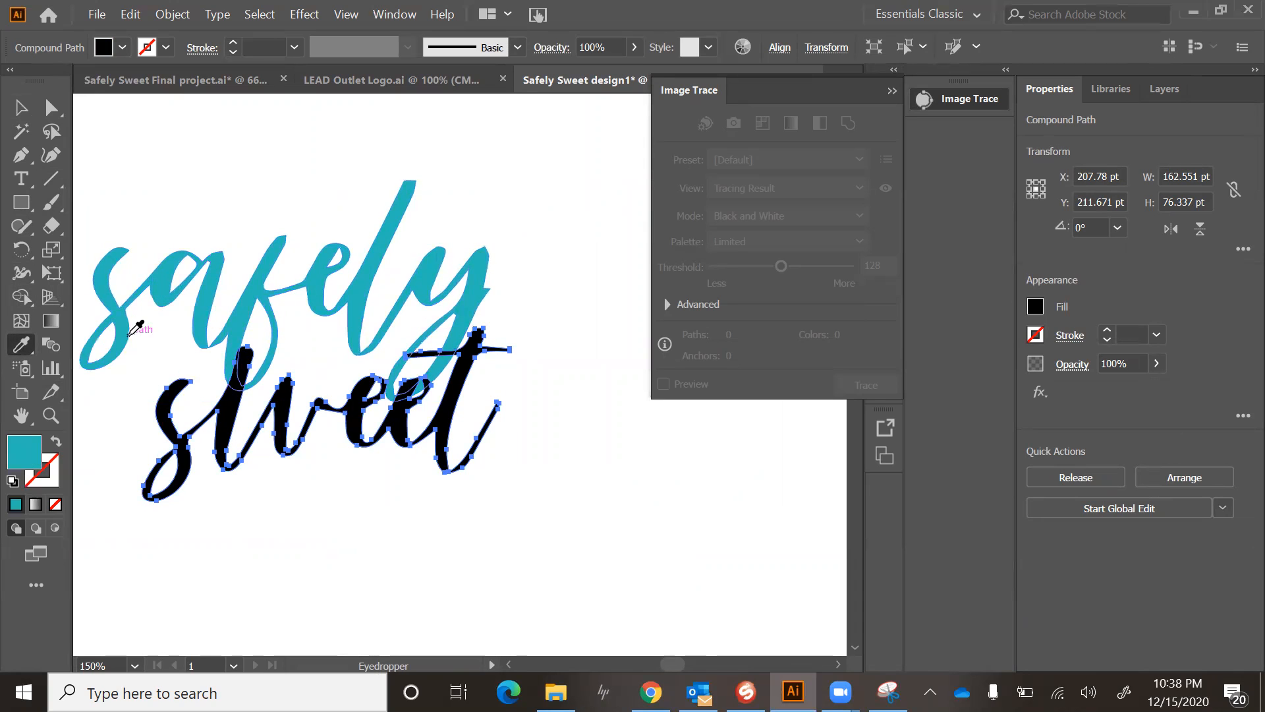
pyautogui.click(21, 108)
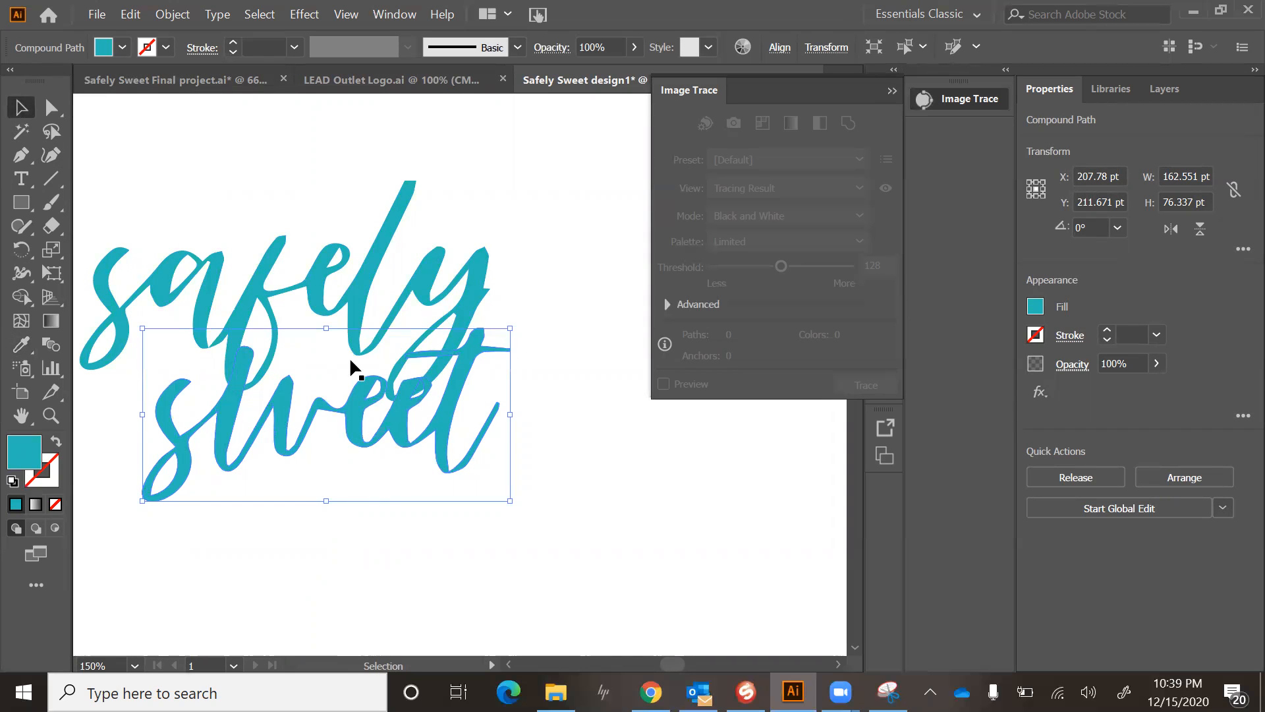
# Apply a linear white-to-black gradient to the word "sweet" and try sampling the teal of "safely" for its starting color stop.
pyautogui.click(51, 320)
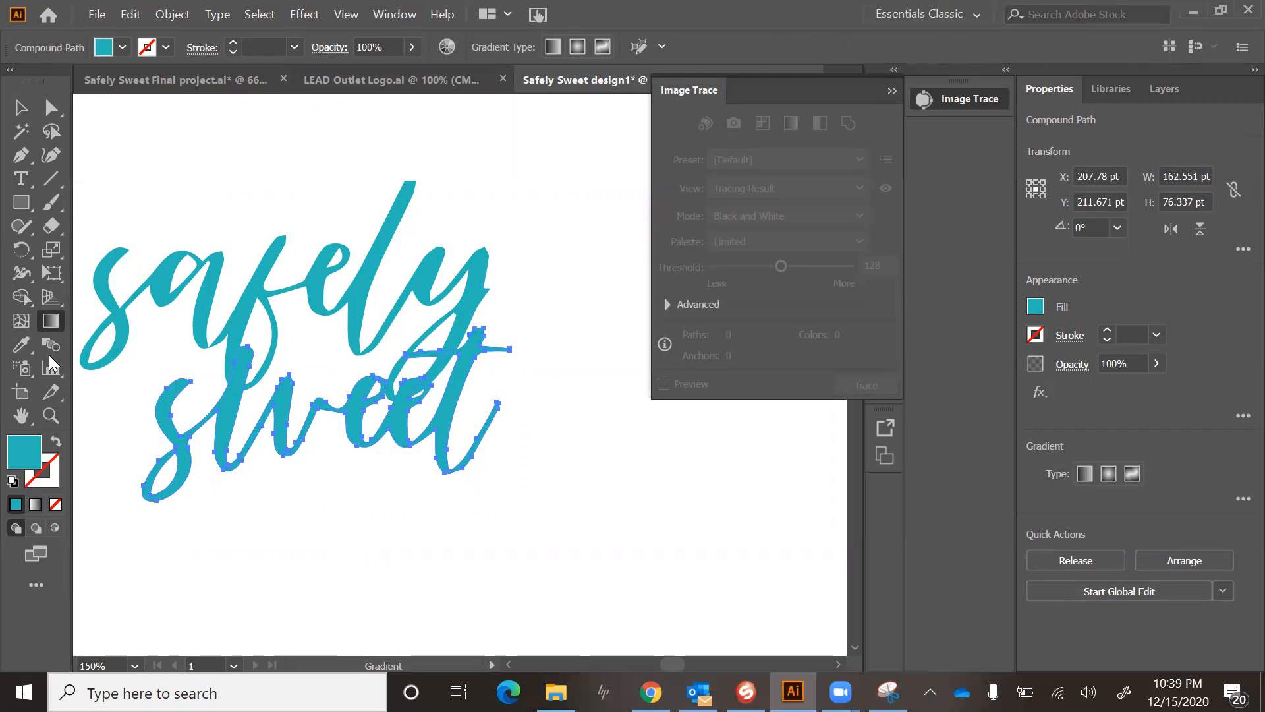
pyautogui.click(36, 504)
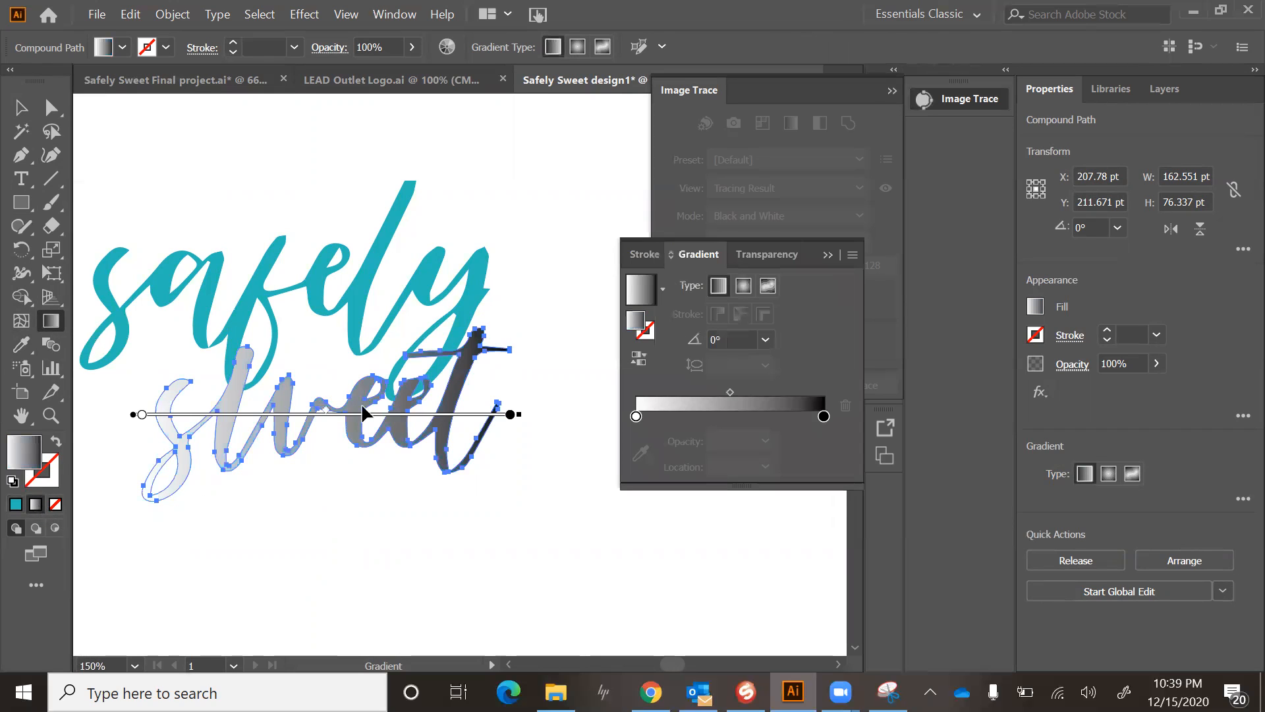
pyautogui.click(636, 417)
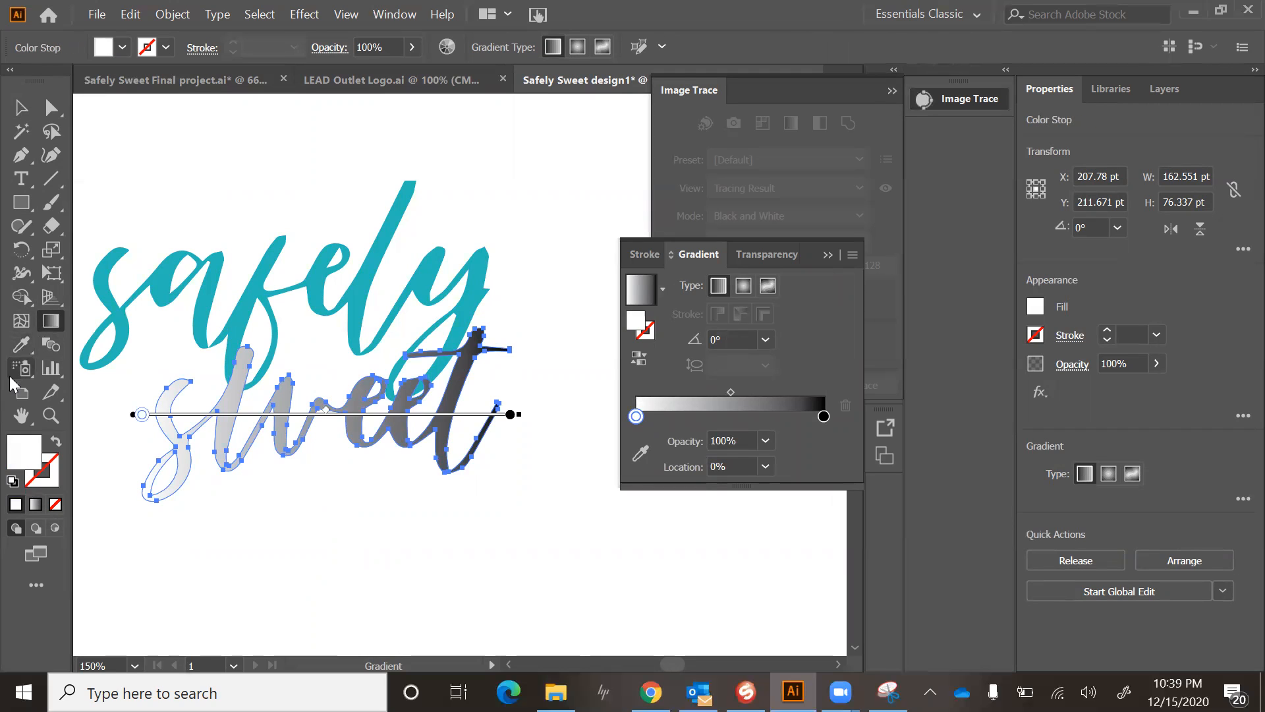
pyautogui.click(24, 345)
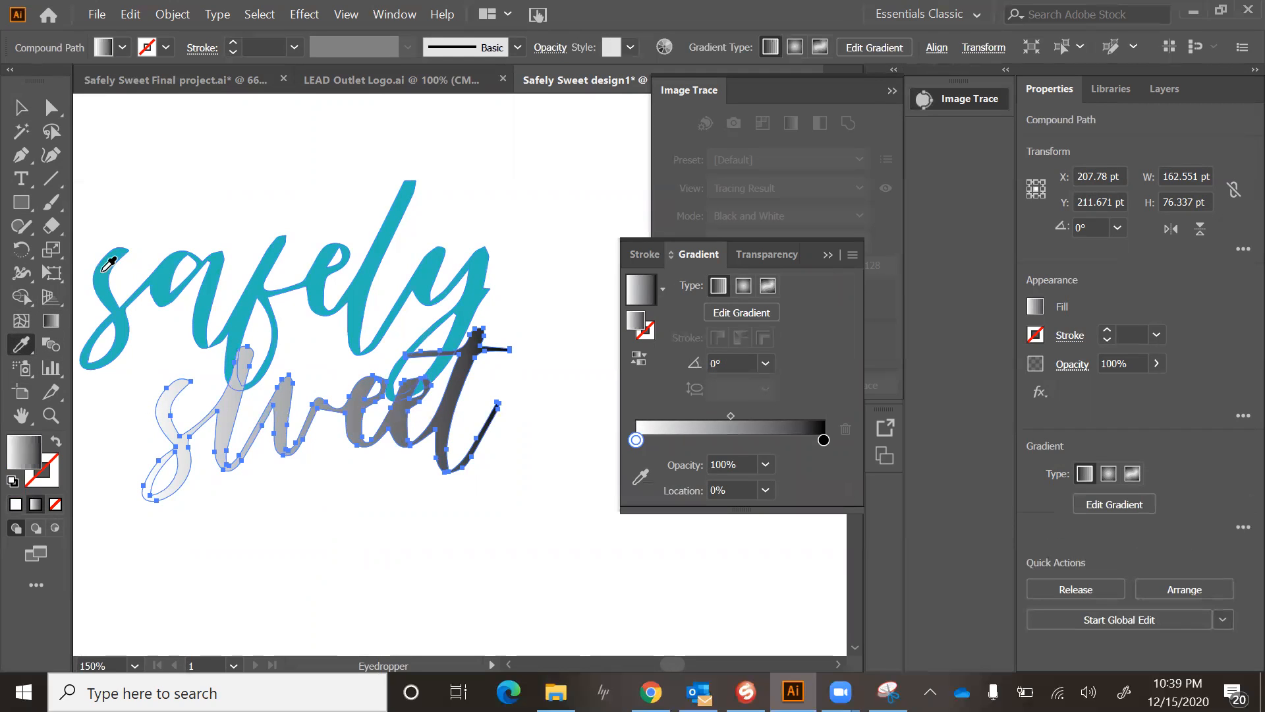
pyautogui.click(103, 268)
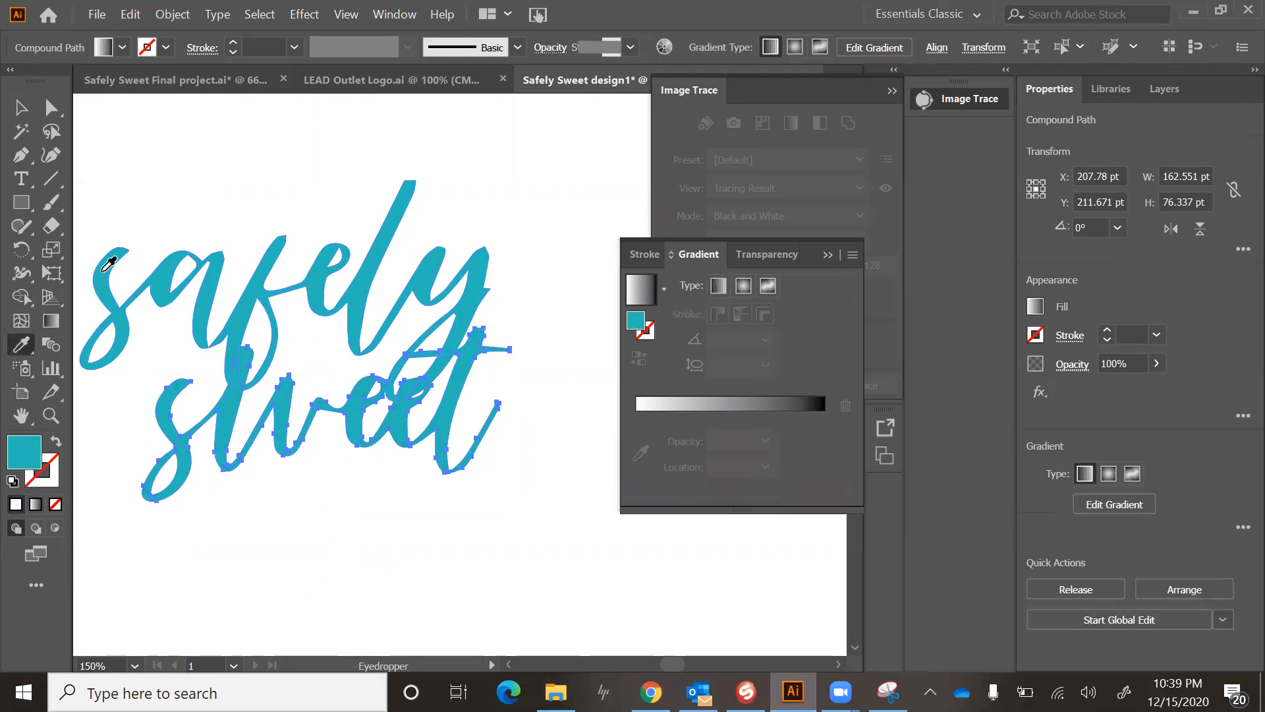
pyautogui.click(647, 405)
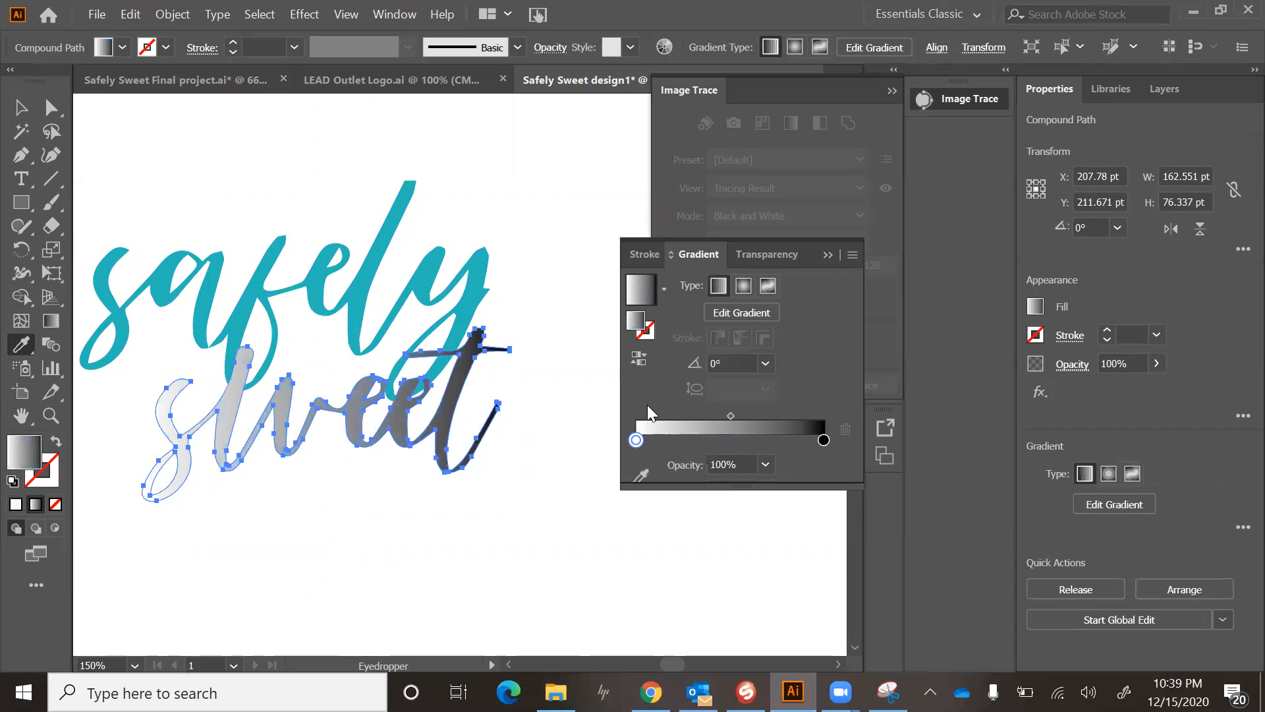
# Set the starting color stop of the gradient on "sweet" to the teal sampled from "safely".
pyautogui.doubleClick(637, 441)
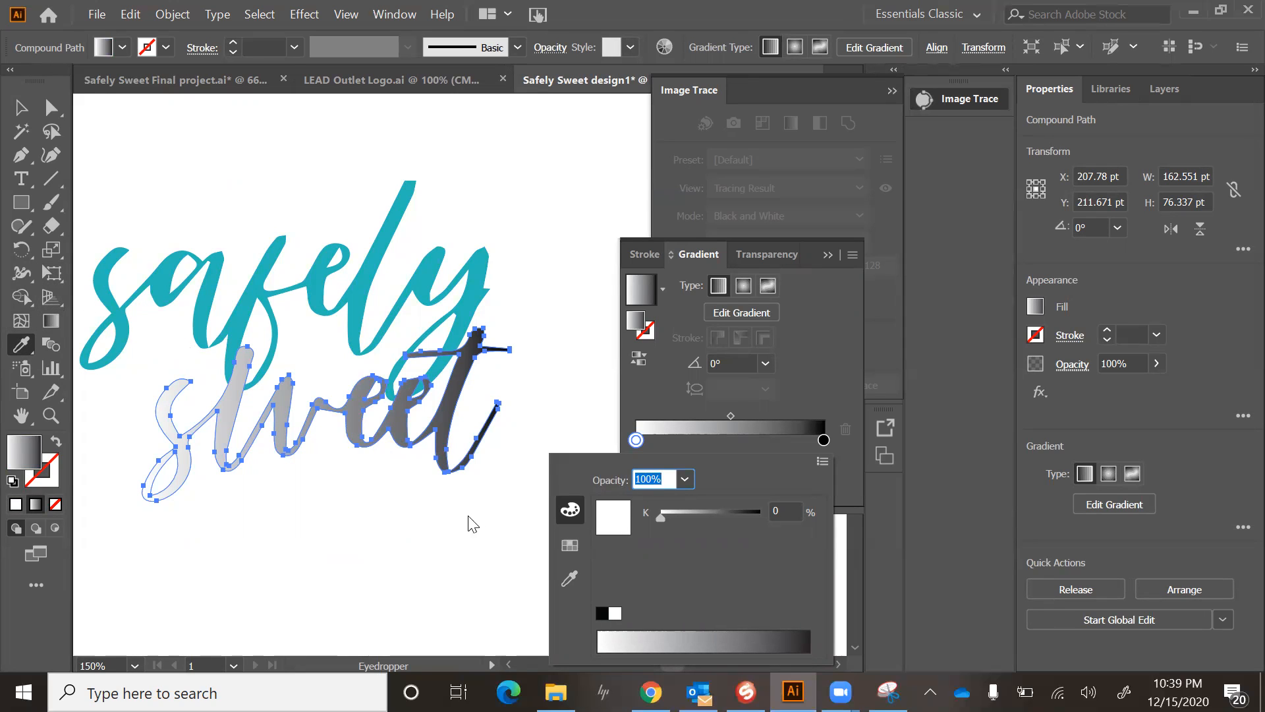
pyautogui.click(570, 580)
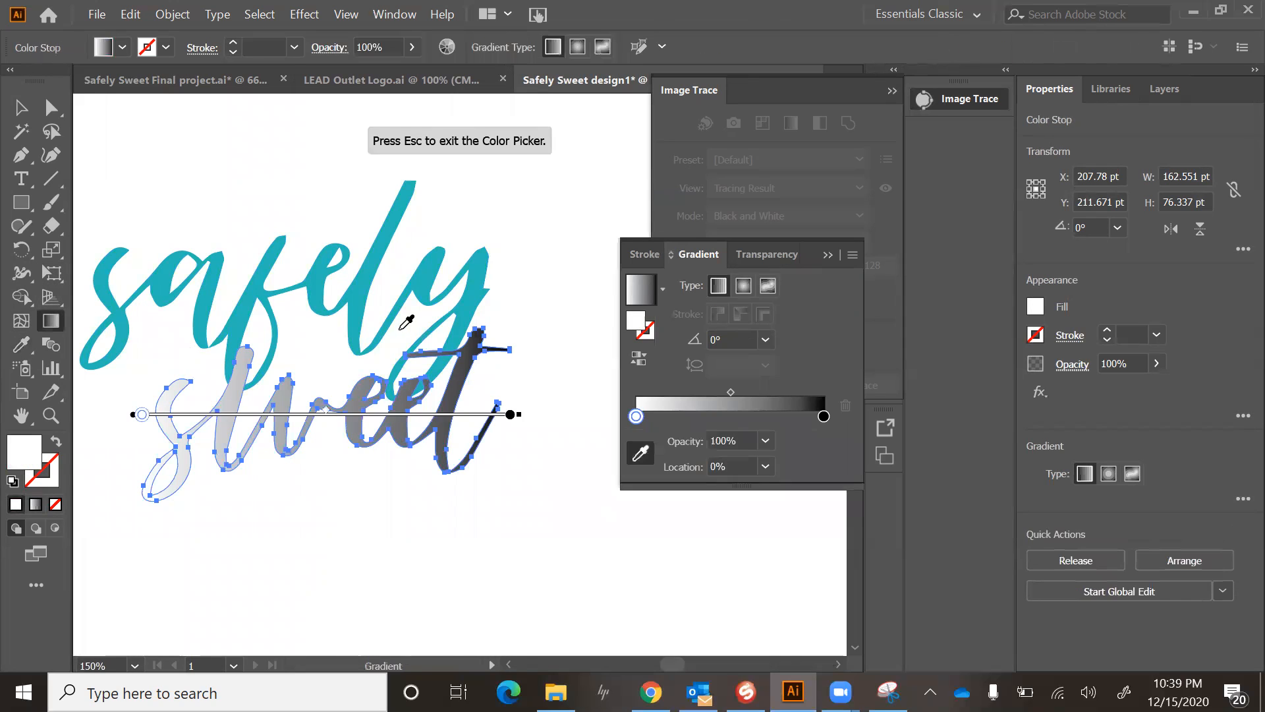
pyautogui.click(359, 301)
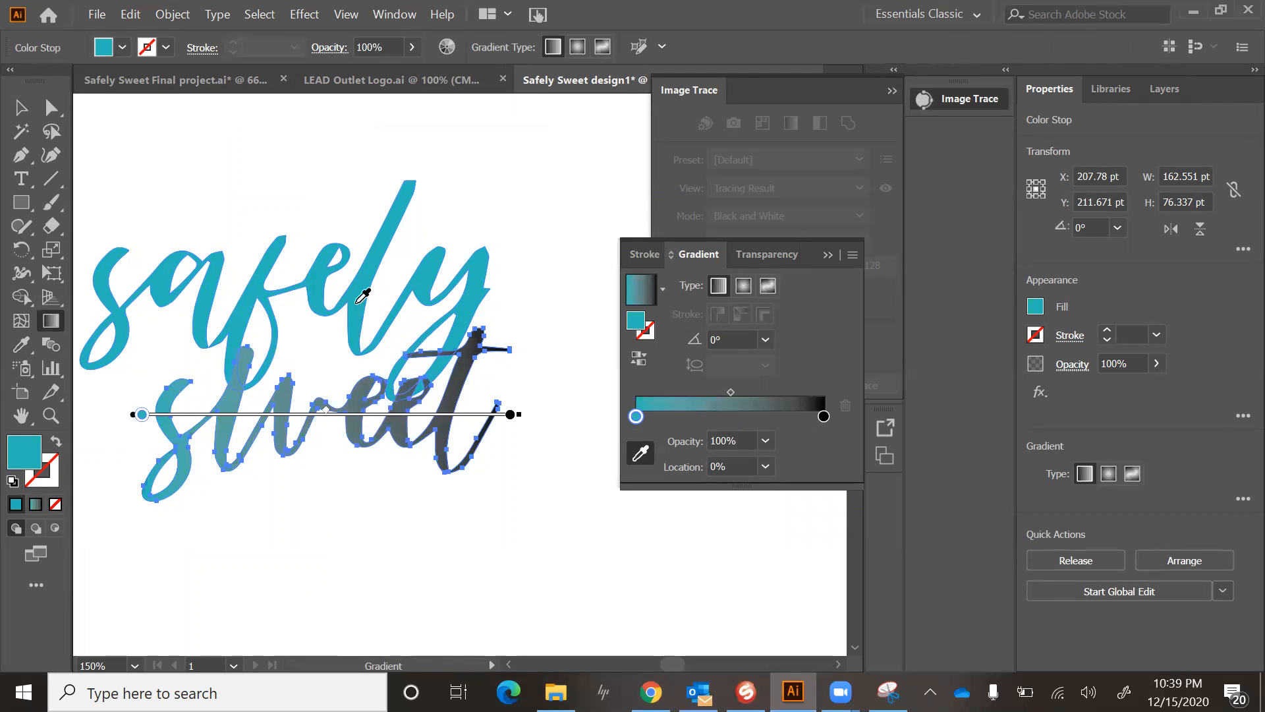
# Set the ending color stop of the gradient on "sweet" to white and close the gradient settings.
pyautogui.doubleClick(824, 416)
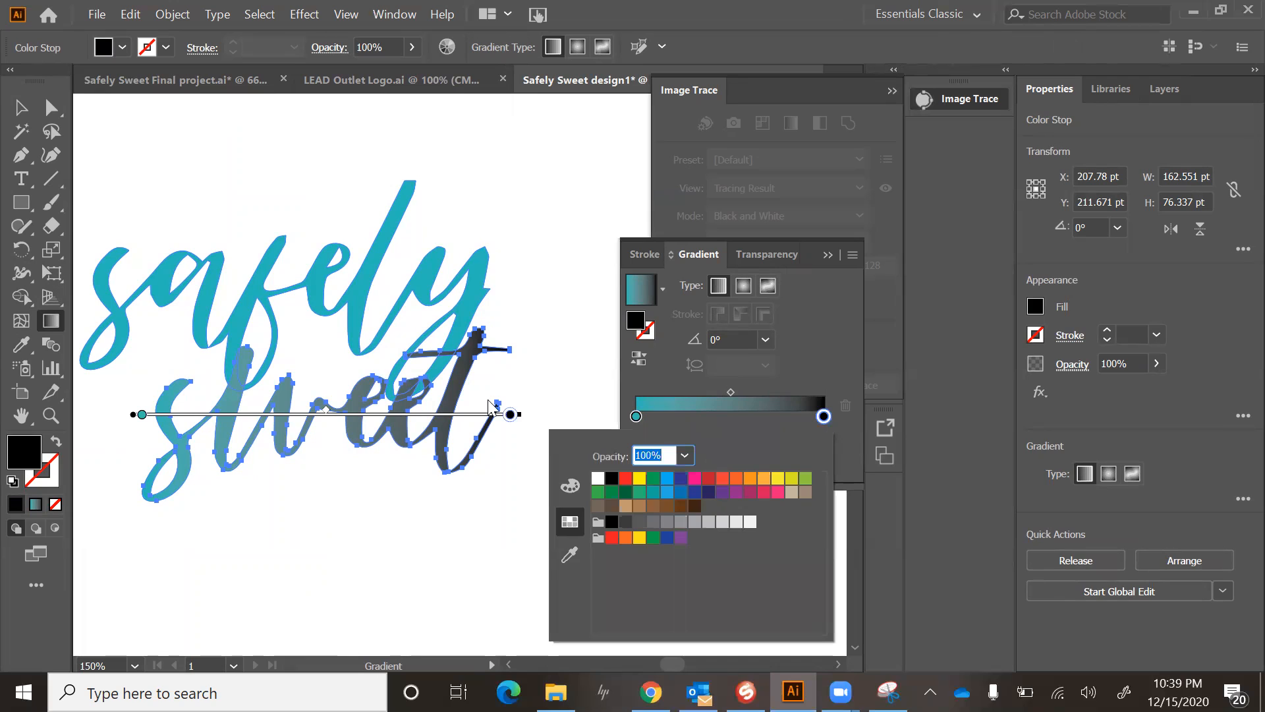
pyautogui.click(599, 480)
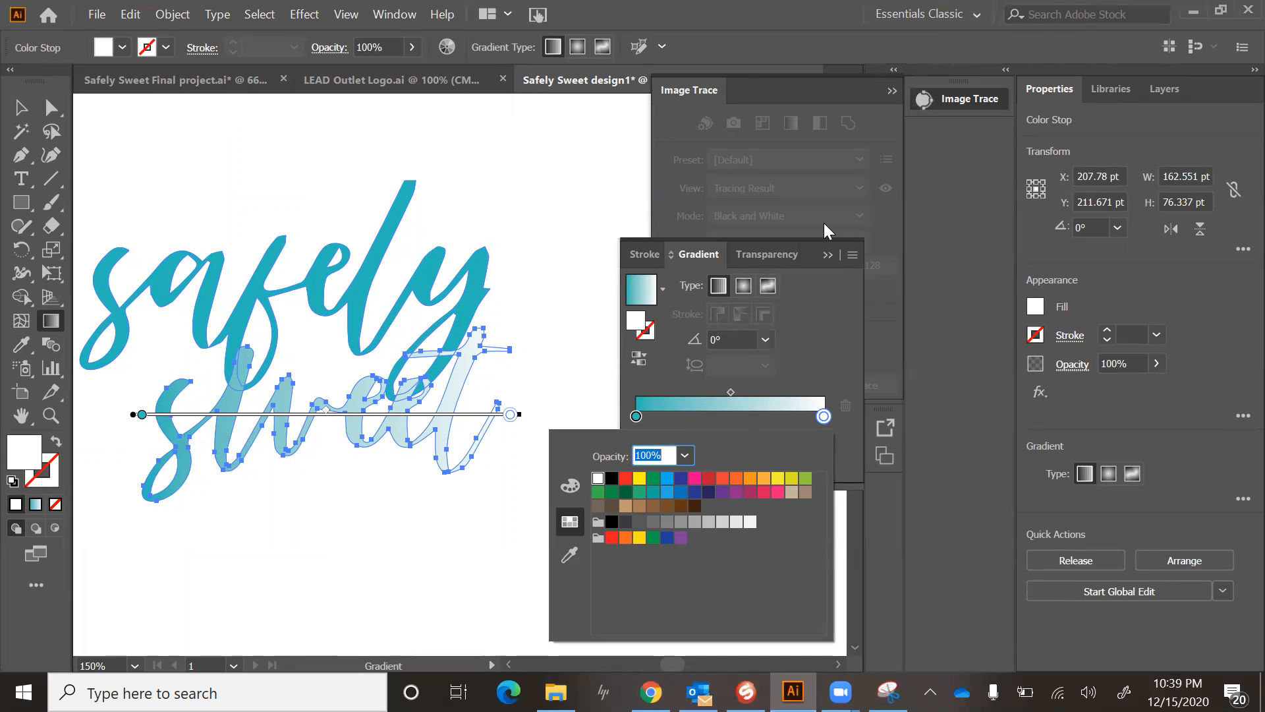
pyautogui.click(833, 253)
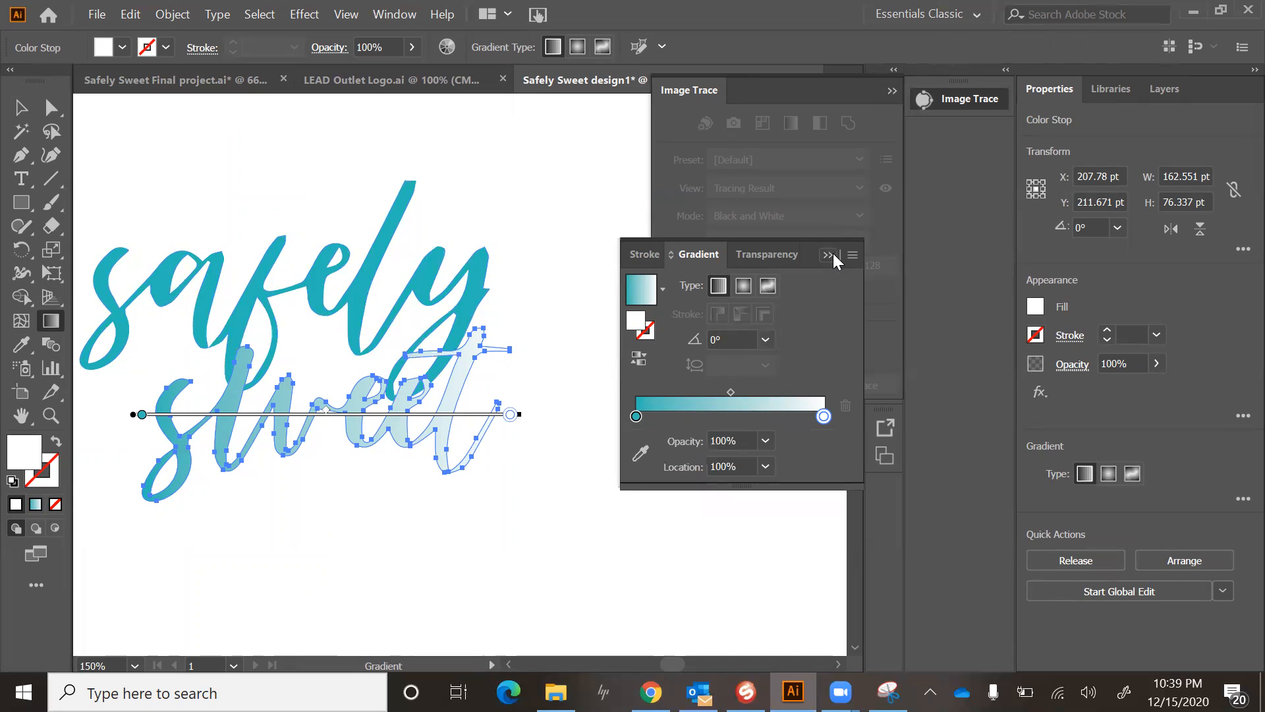
pyautogui.click(833, 253)
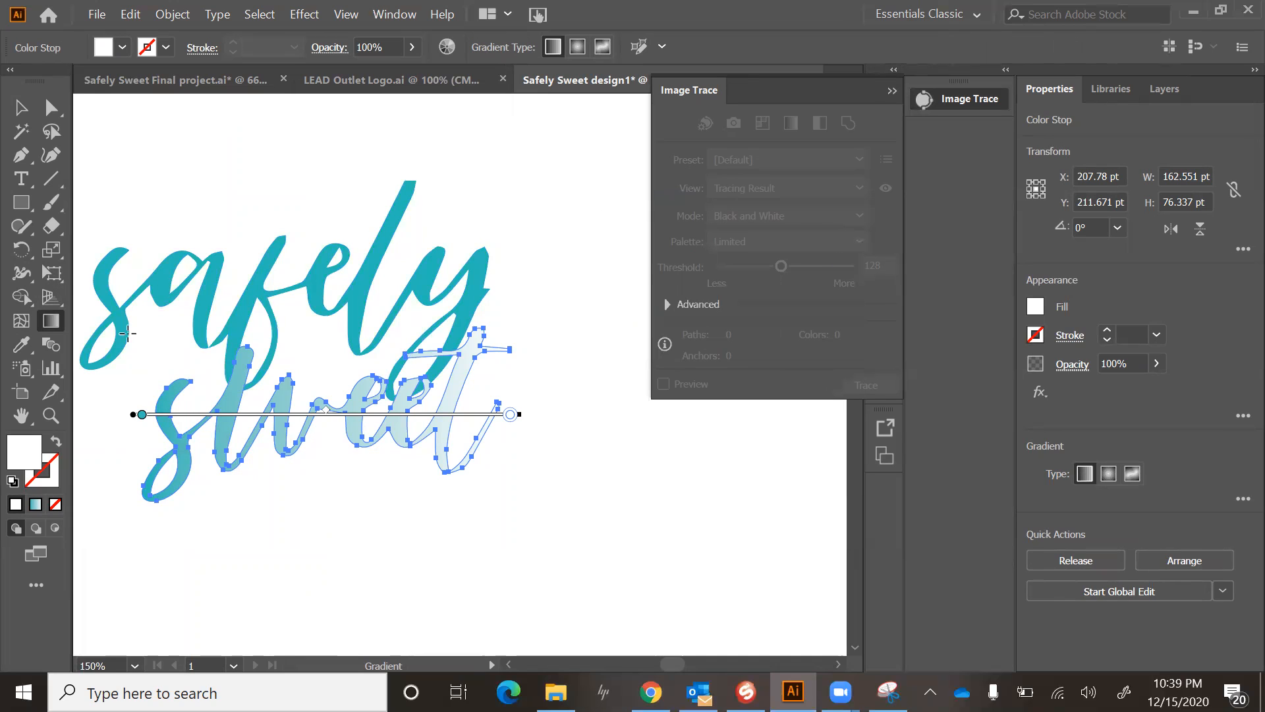
# Undo the gradient changes on the word "sweet" back to the solid teal fill and return to the Selection tool.
pyautogui.hotkey('ctrl', 'z')
pyautogui.hotkey('ctrl', 'z')
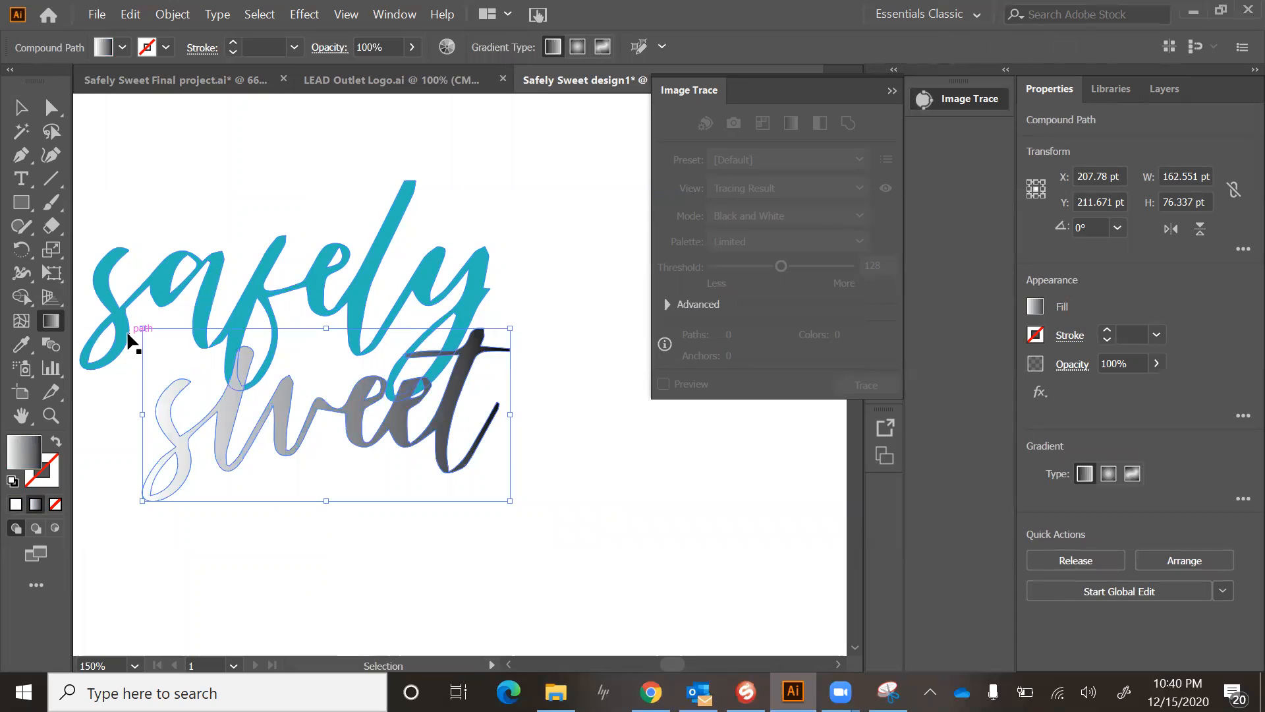
pyautogui.hotkey('ctrl', 'z')
pyautogui.press('g')
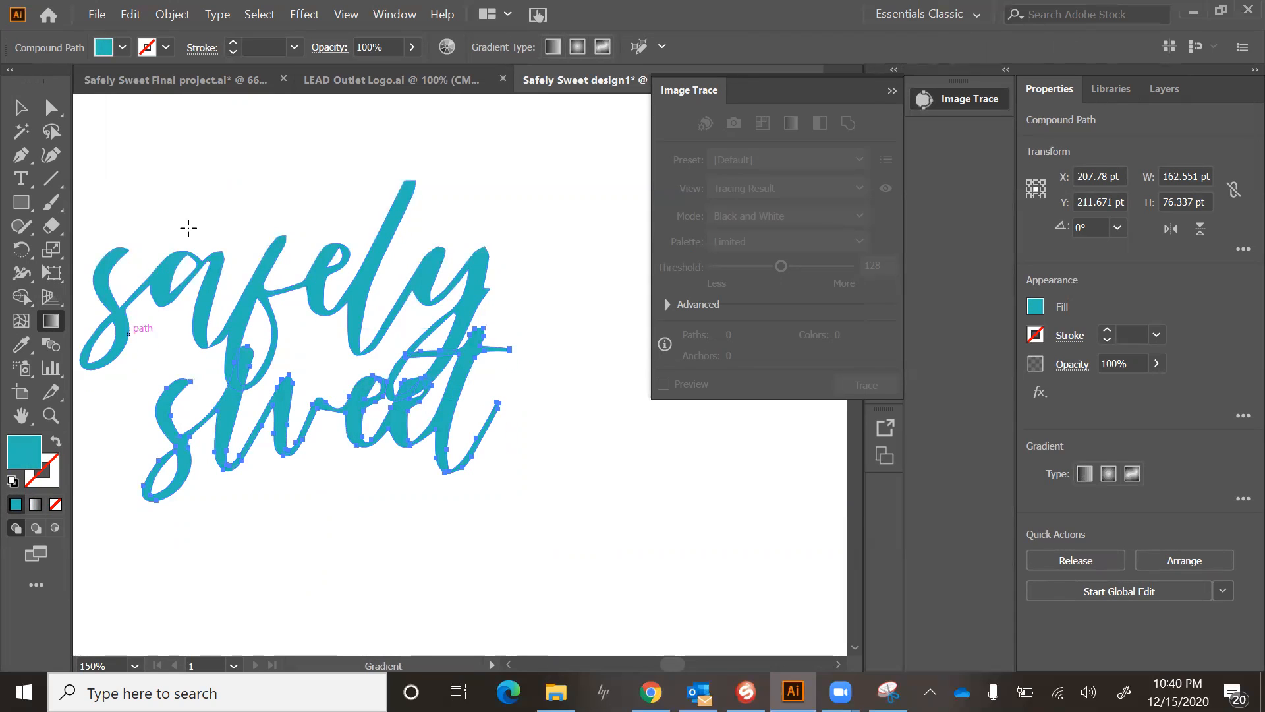
pyautogui.hscroll(-3, 215, 152)
pyautogui.hscroll(5, 215, 152)
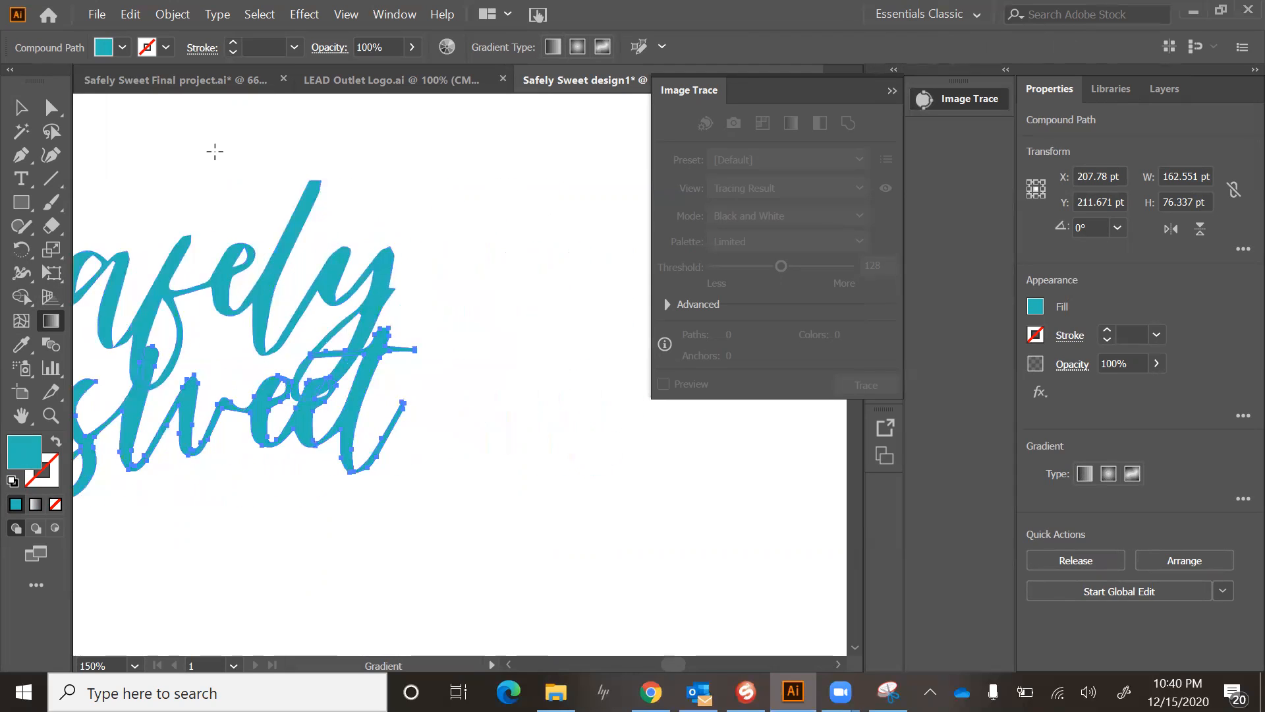
pyautogui.hscroll(-3, 215, 152)
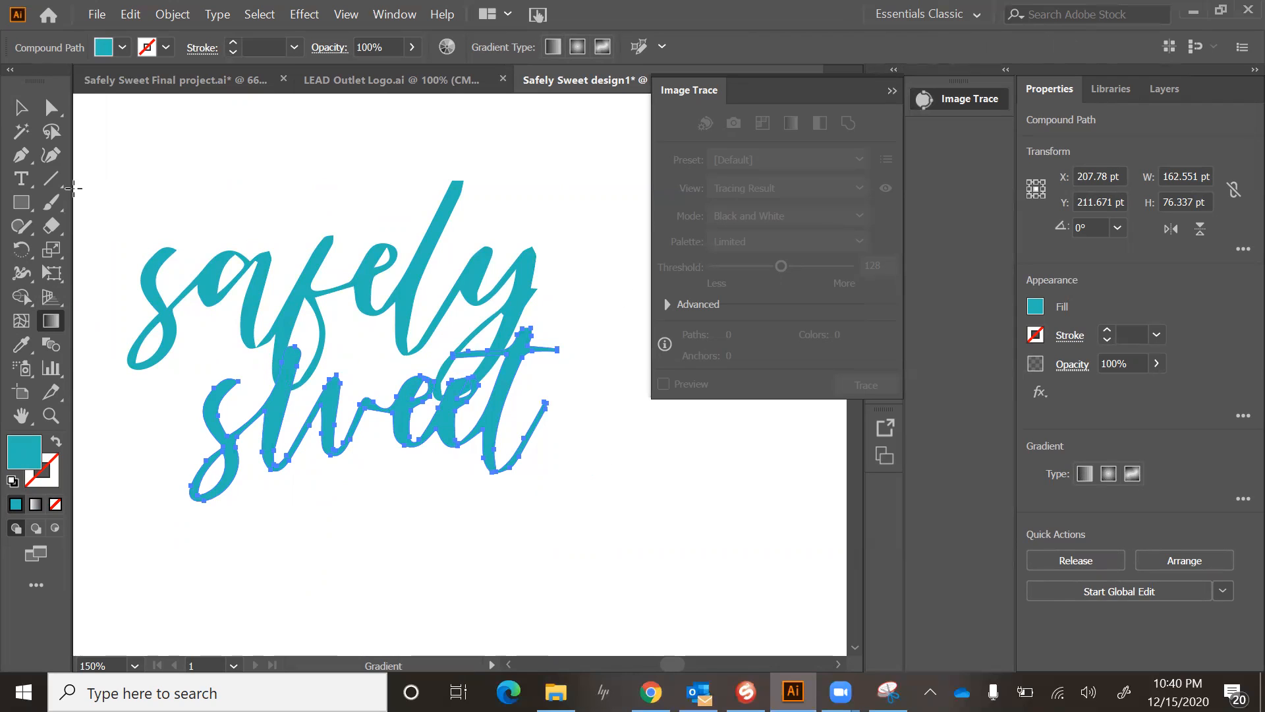
pyautogui.click(20, 108)
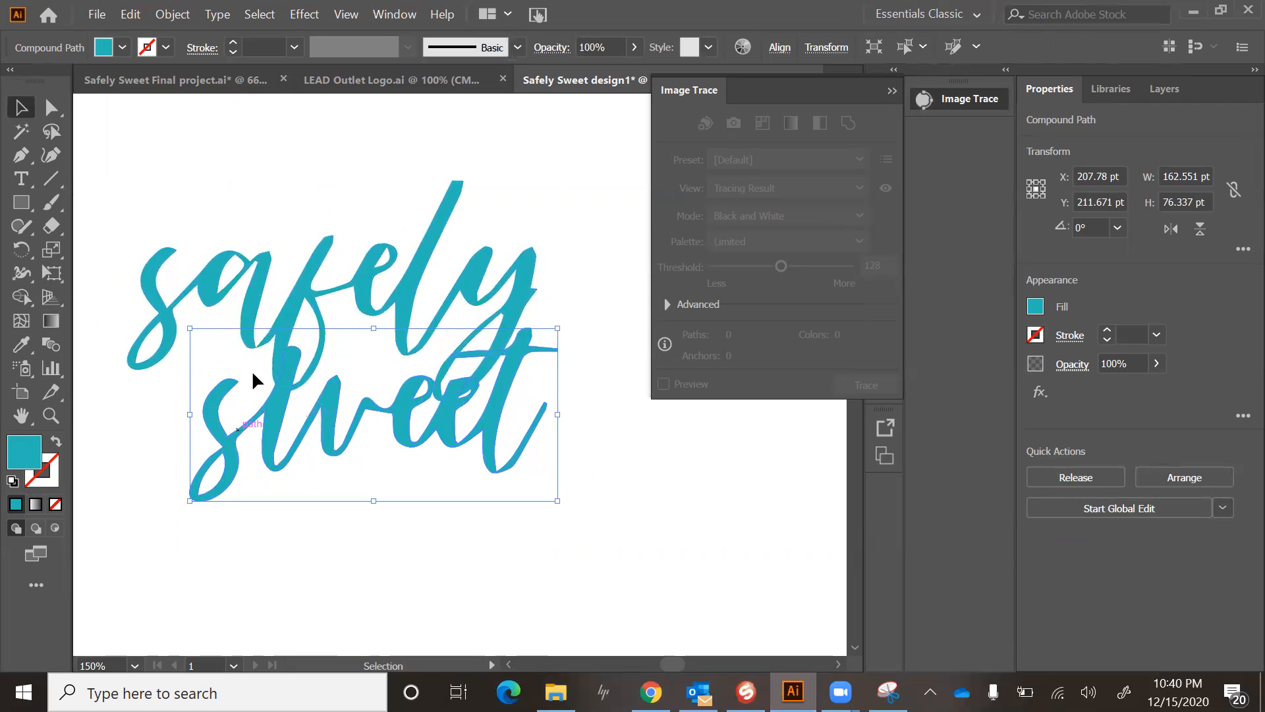
# Try pasting a duplicate of both words of the teal "safely sweet" lettering and undo it.
pyautogui.click(200, 282)
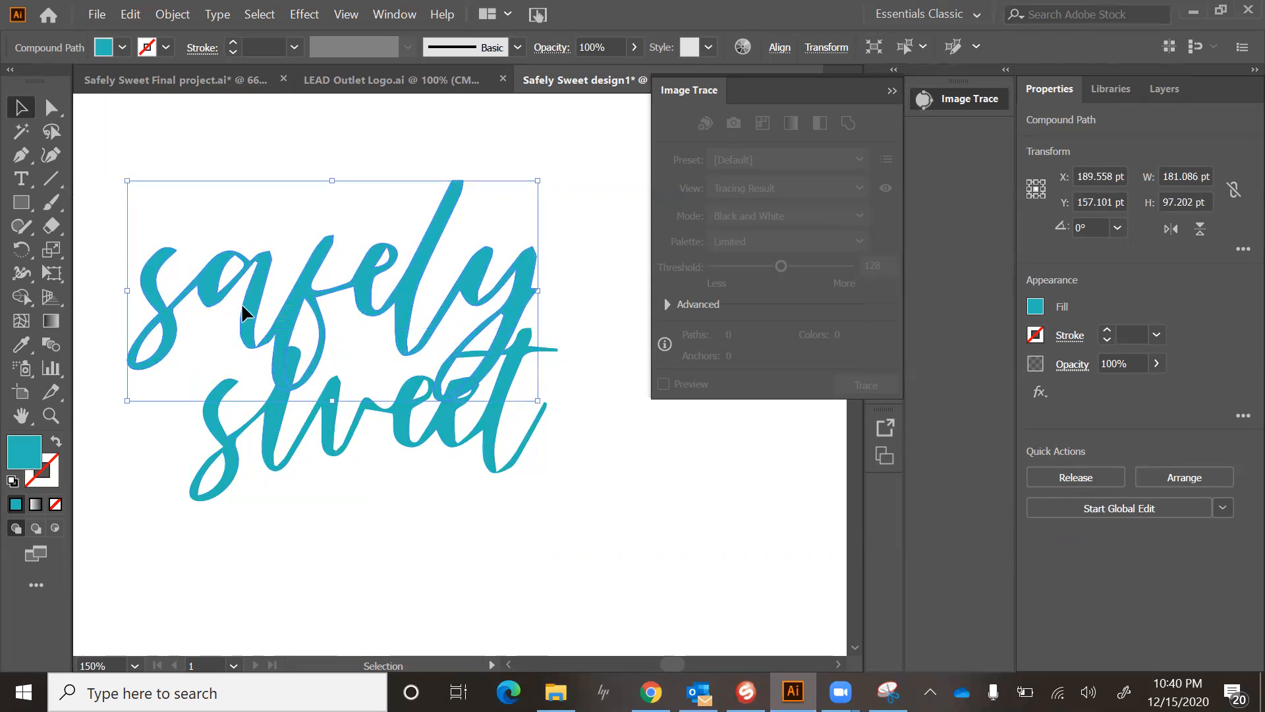
pyautogui.keyDown('shift'); pyautogui.click(273, 435); pyautogui.keyUp('shift')
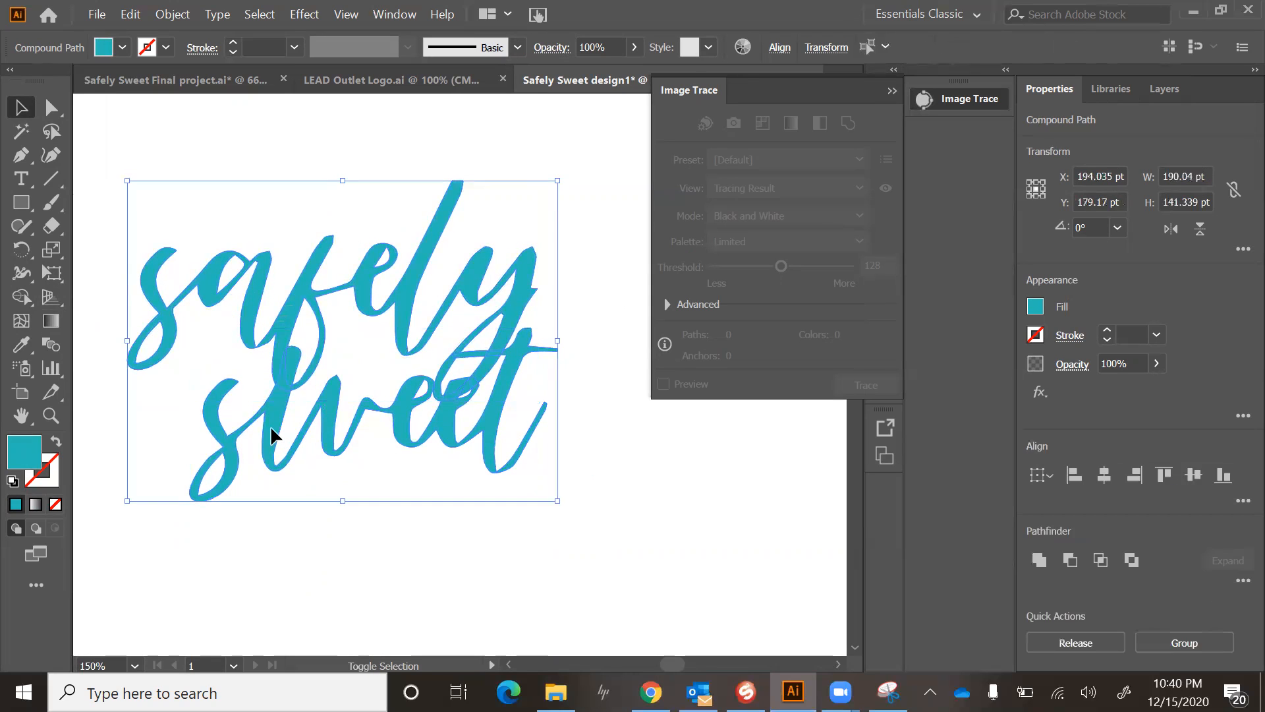
pyautogui.press('a')
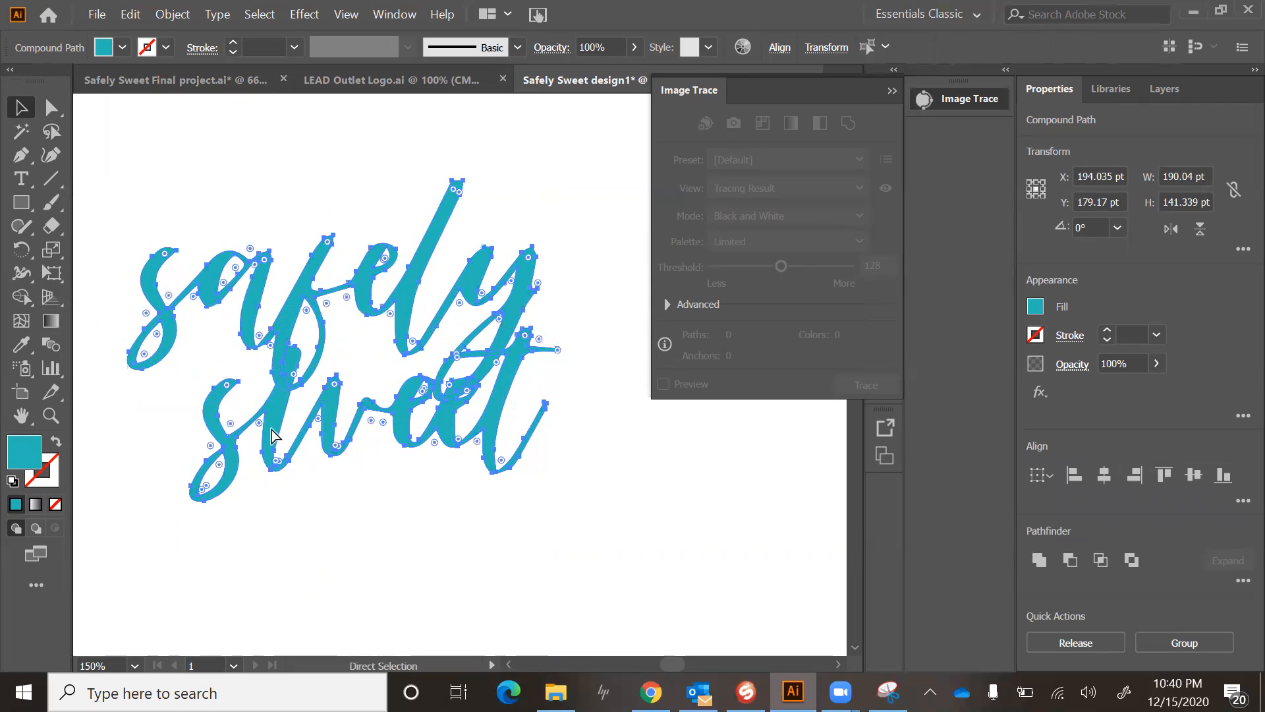
pyautogui.press('v')
pyautogui.hotkey('ctrl', 'v')
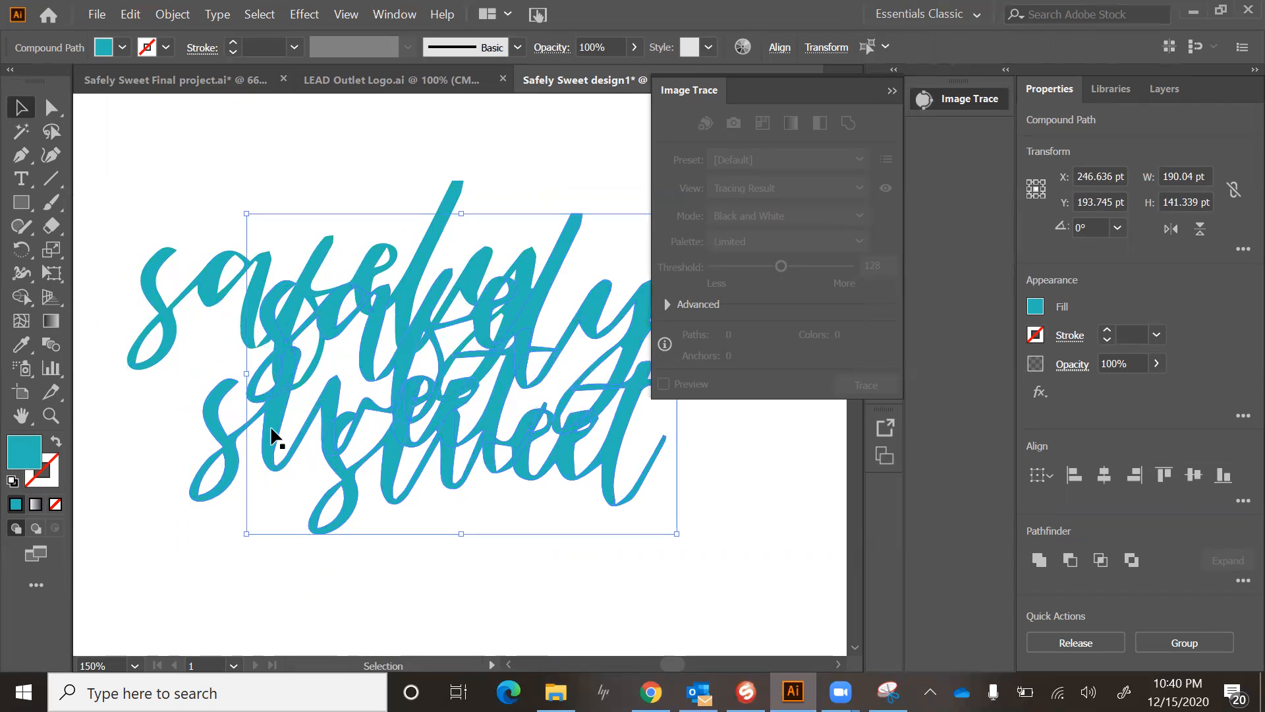
pyautogui.moveTo(410, 309); pyautogui.dragTo(440, 311)
pyautogui.hotkey('ctrl', 'z')
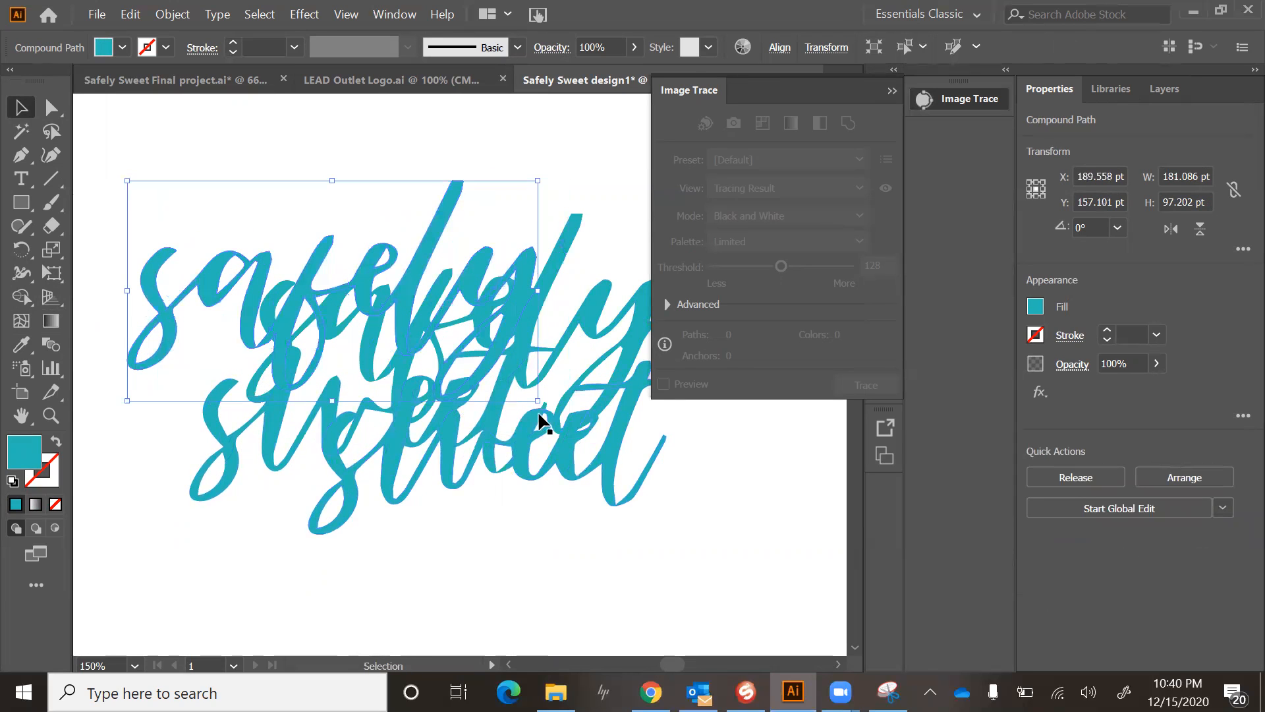
pyautogui.hotkey('ctrl', 'z')
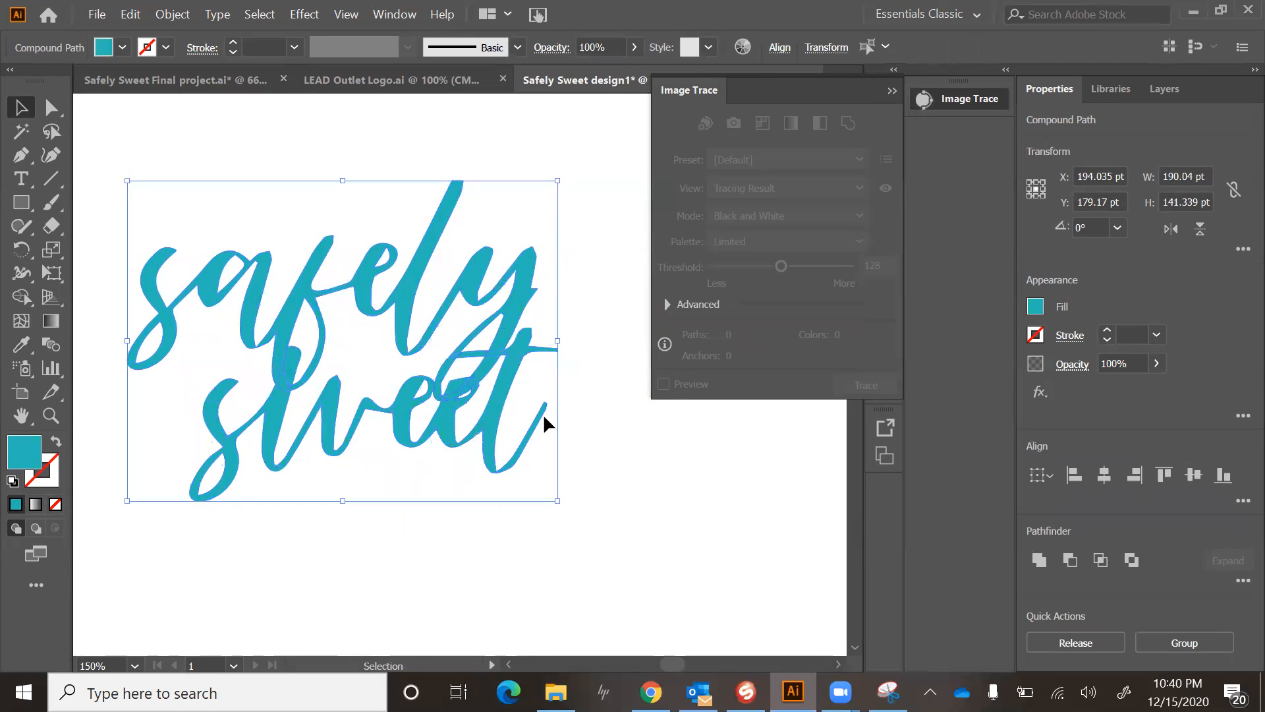
# Duplicate the teal "safely sweet" lettering and place the copy diagonally below and to the right of the original.
pyautogui.hotkey('ctrl', '-')
pyautogui.hotkey('ctrl', '-')
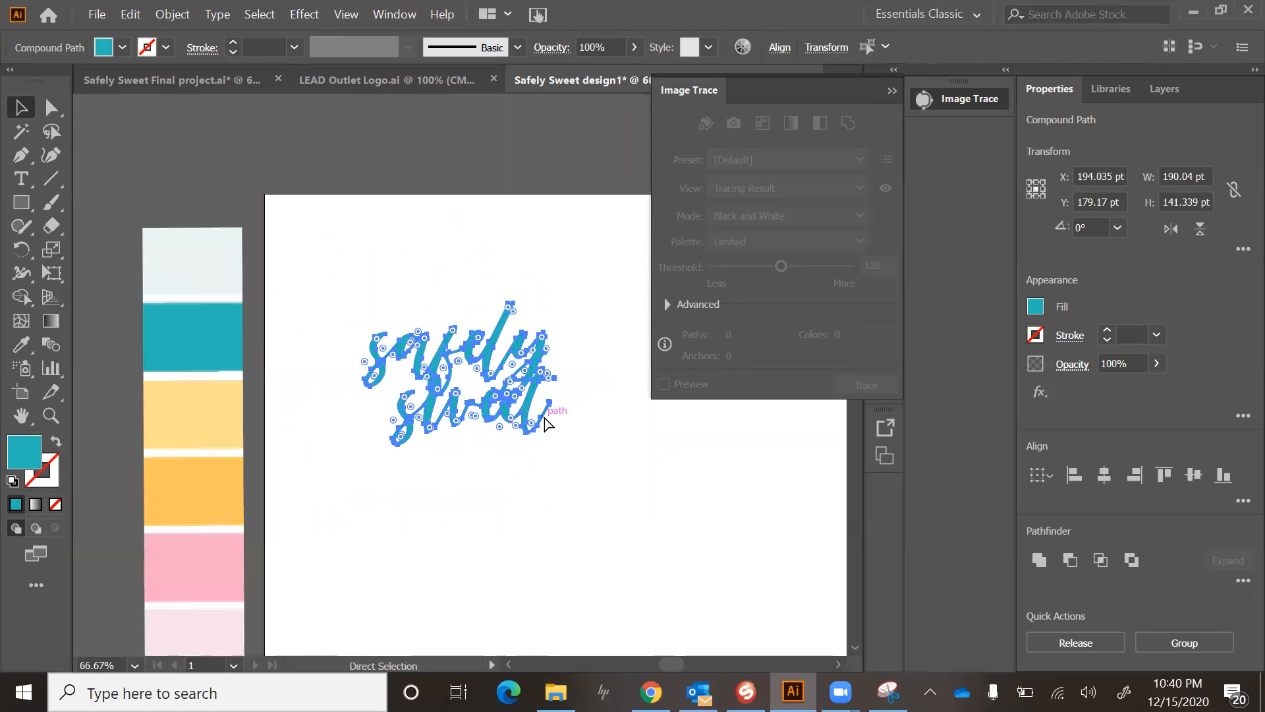
pyautogui.hotkey('ctrl', 'z')
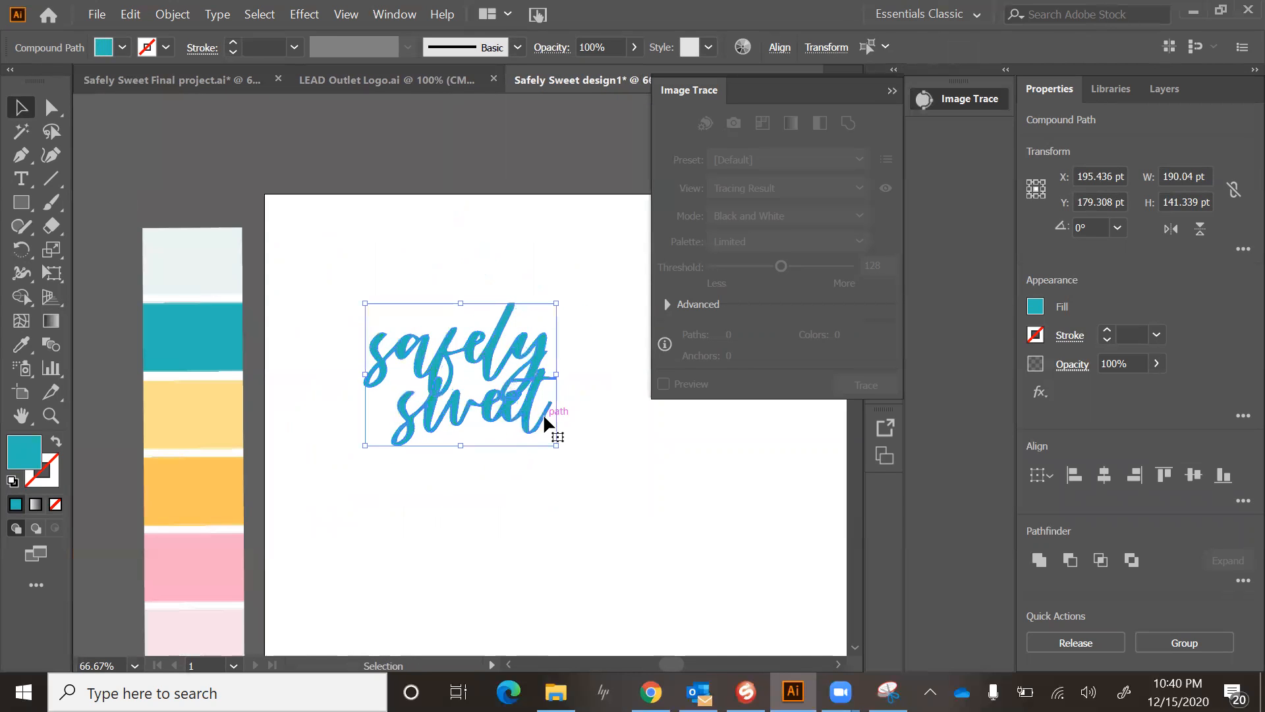
pyautogui.press('ctrl')
pyautogui.press('ctrl')
pyautogui.click(427, 265)
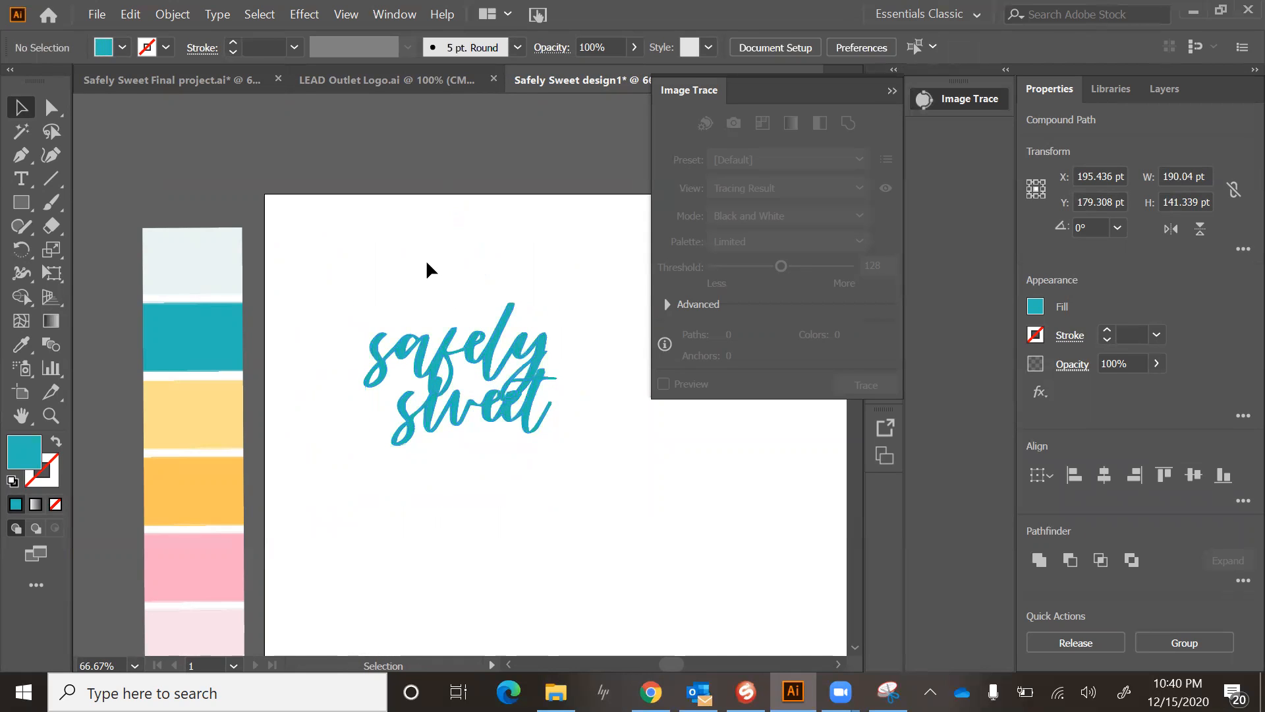
pyautogui.moveTo(372, 282); pyautogui.dragTo(581, 474)
pyautogui.hotkey('ctrl', 'z')
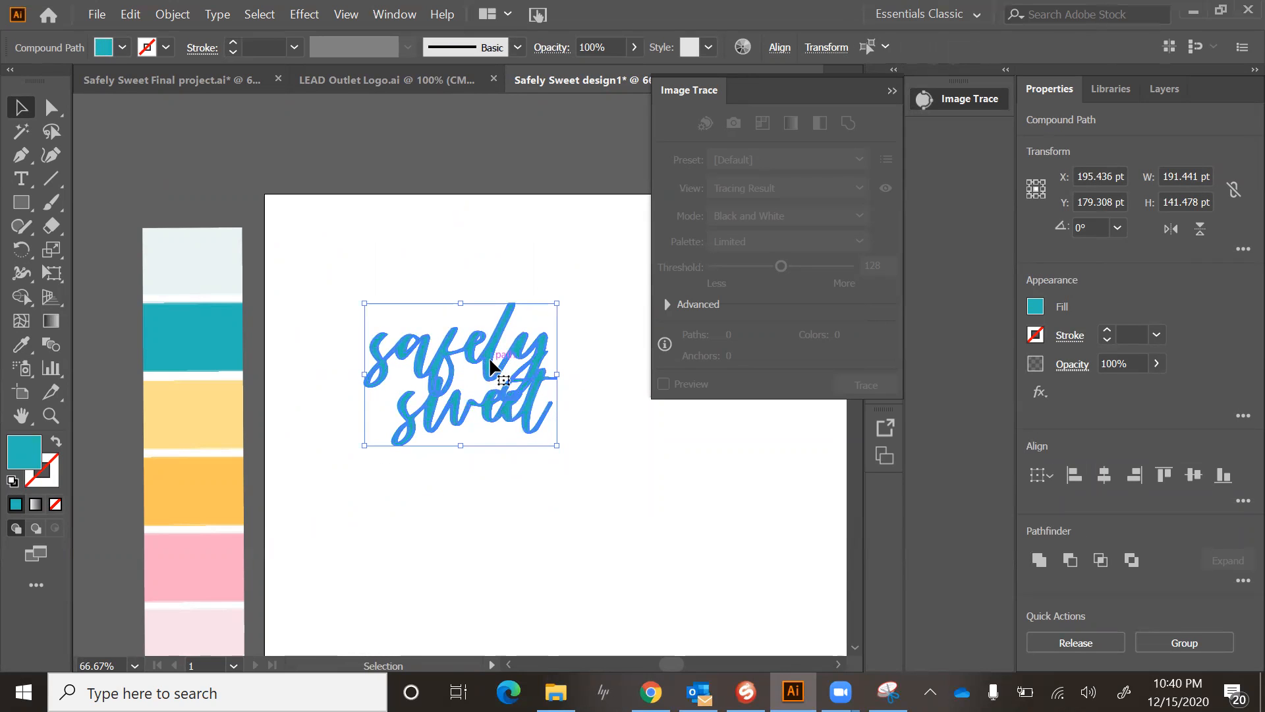
pyautogui.moveTo(488, 360); pyautogui.dragTo(621, 451)
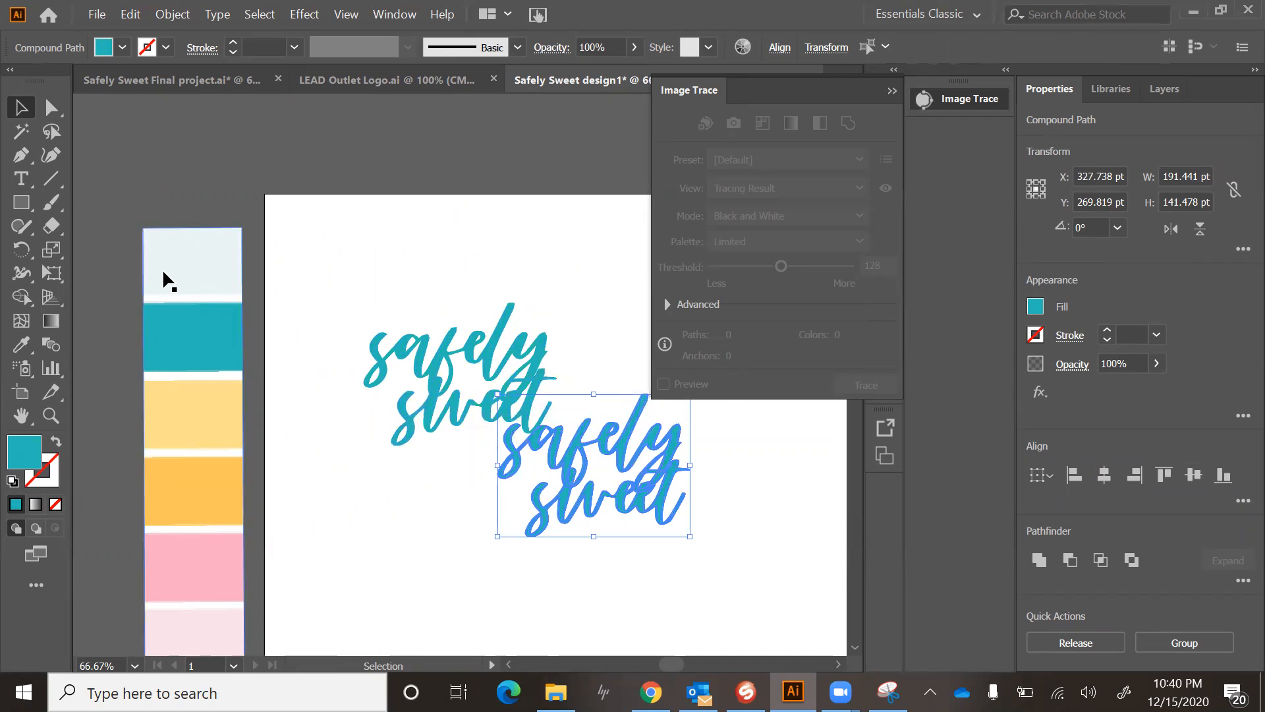
# Fill the duplicated lettering with the light blue sampled from the strawberry's leaves and return to the Selection tool.
pyautogui.click(31, 348)
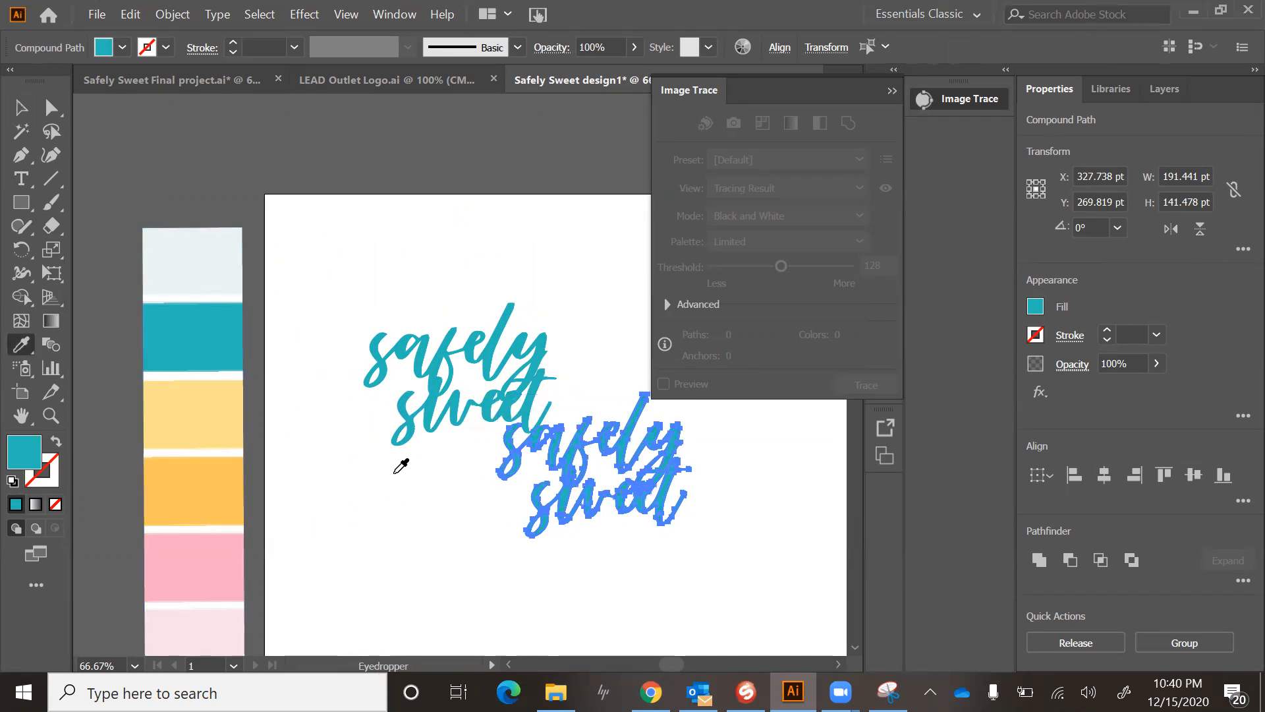
pyautogui.scroll(-6, 399, 462)
pyautogui.scroll(2, 400, 466)
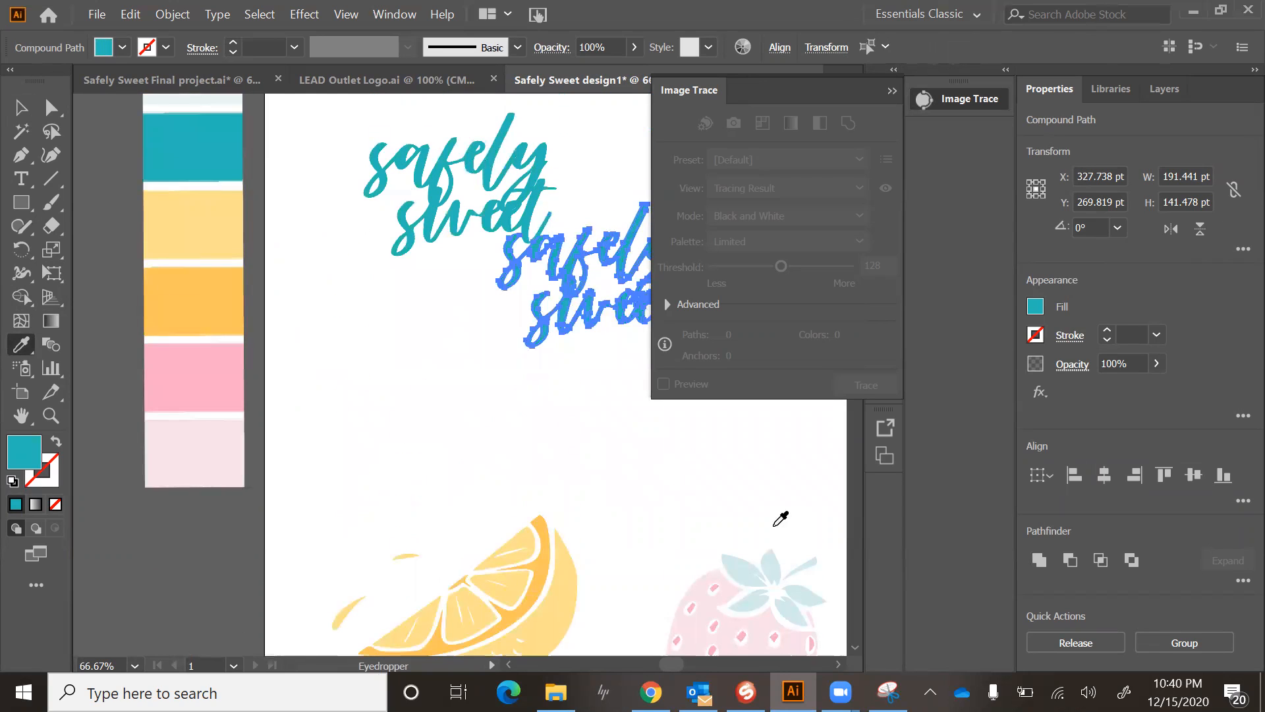
pyautogui.click(747, 570)
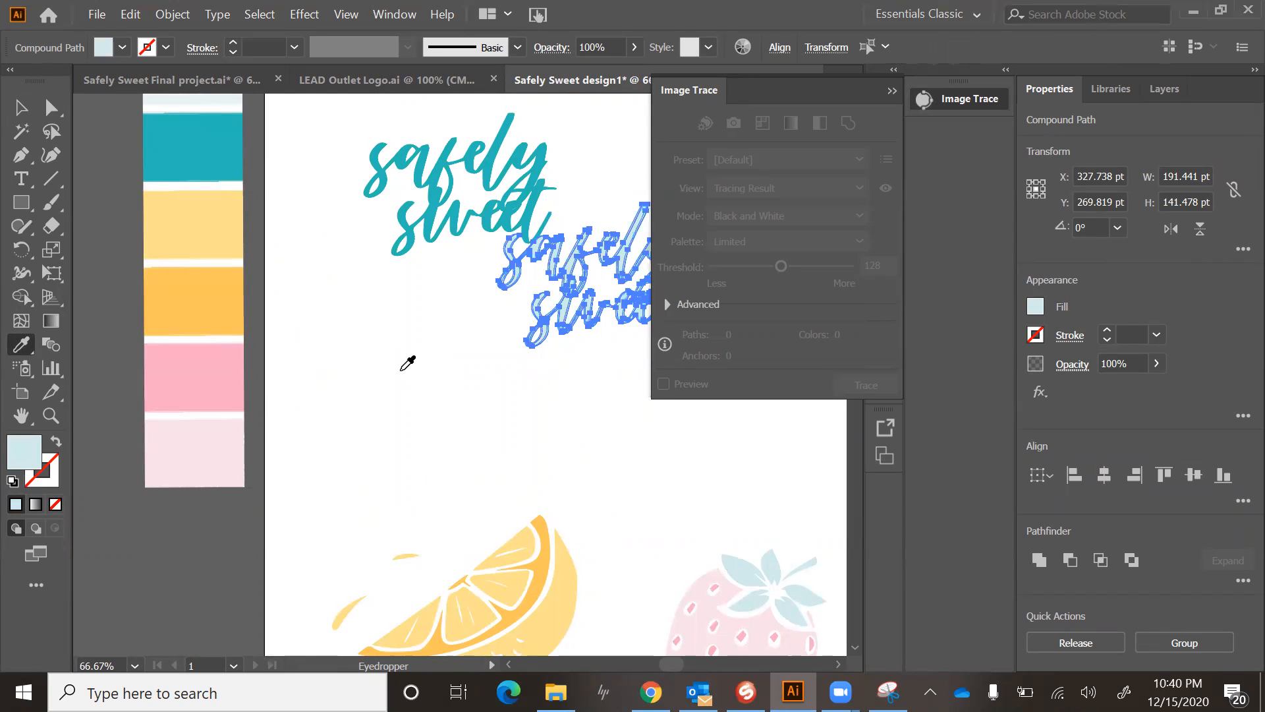
pyautogui.click(27, 116)
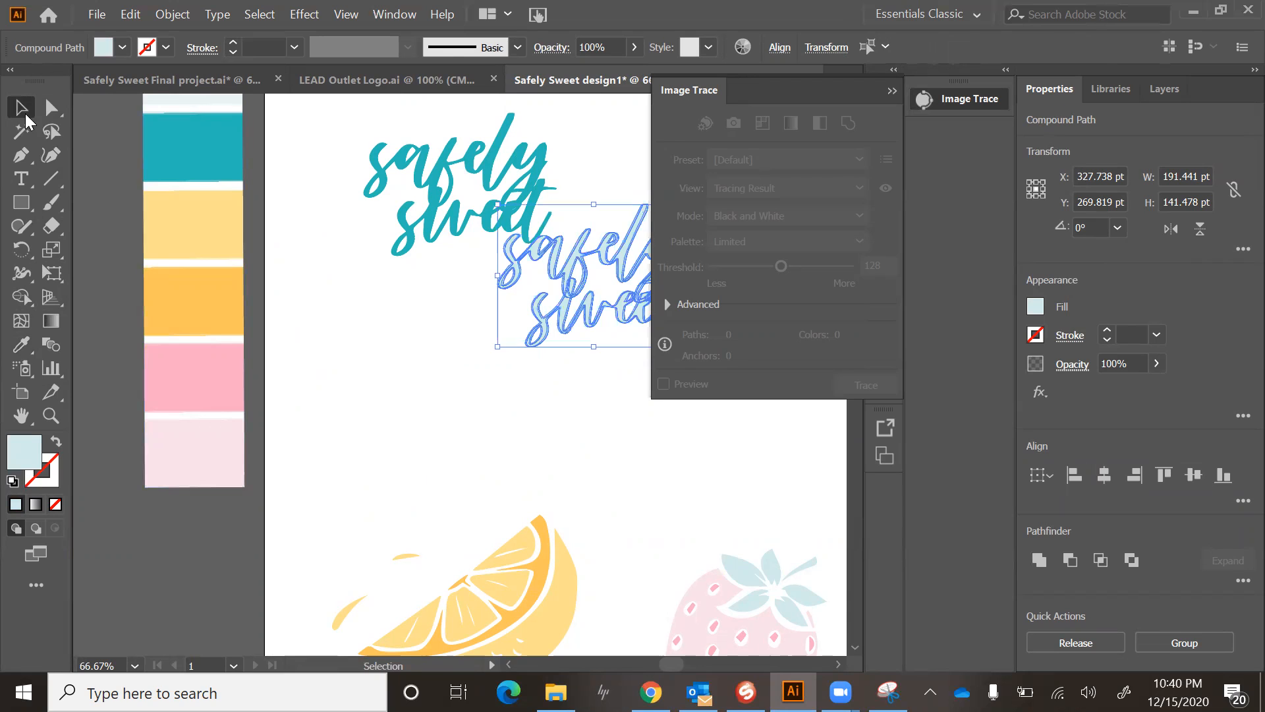
# Move the light blue lettering onto the teal lettering, offset slightly left, and send it to the back as a shadow.
pyautogui.scroll(6, 492, 380)
pyautogui.scroll(-2, 492, 384)
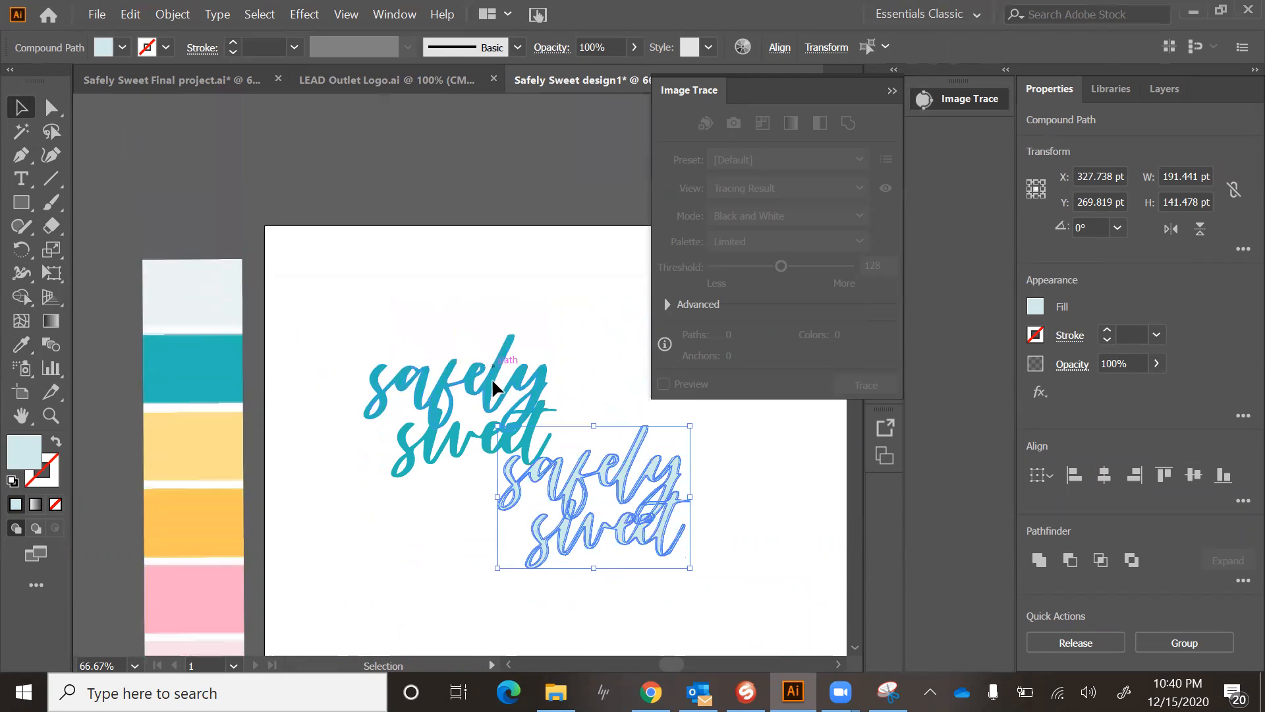
pyautogui.moveTo(552, 421)
pyautogui.mouseDown()
pyautogui.moveTo(442, 365)
pyautogui.moveTo(406, 342)
pyautogui.moveTo(414, 334)
pyautogui.mouseUp()
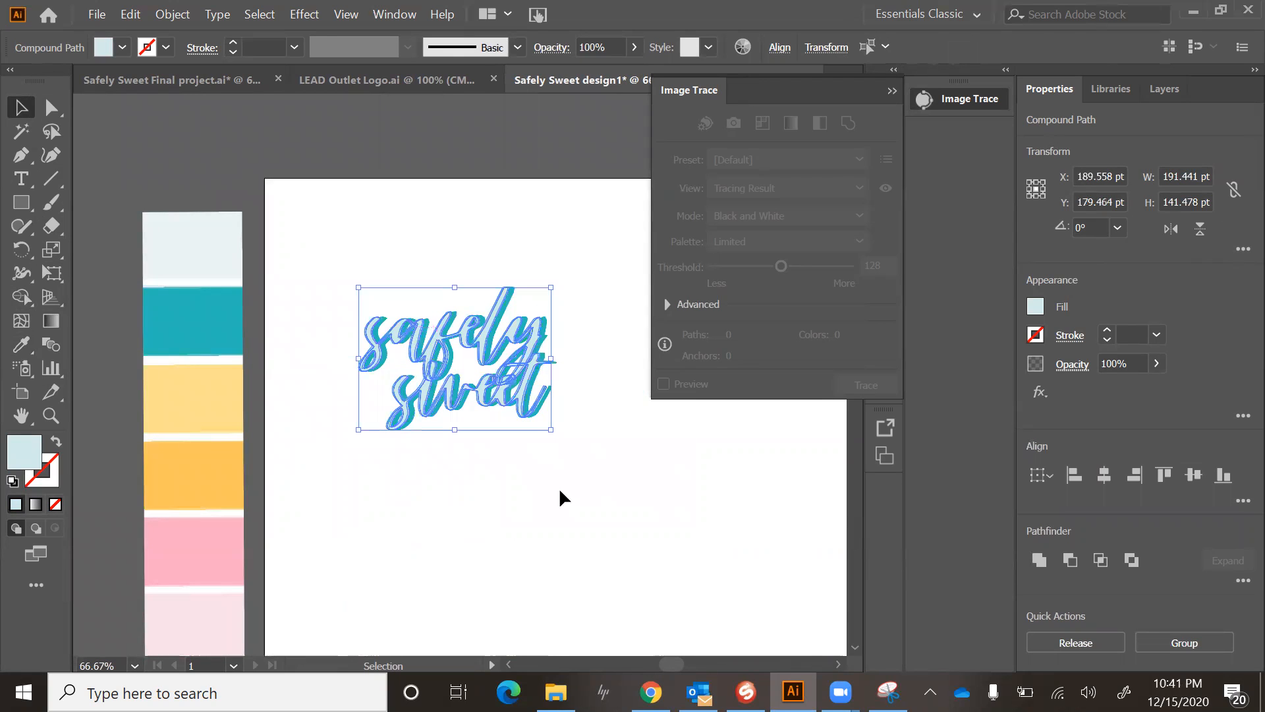
pyautogui.rightClick(437, 335)
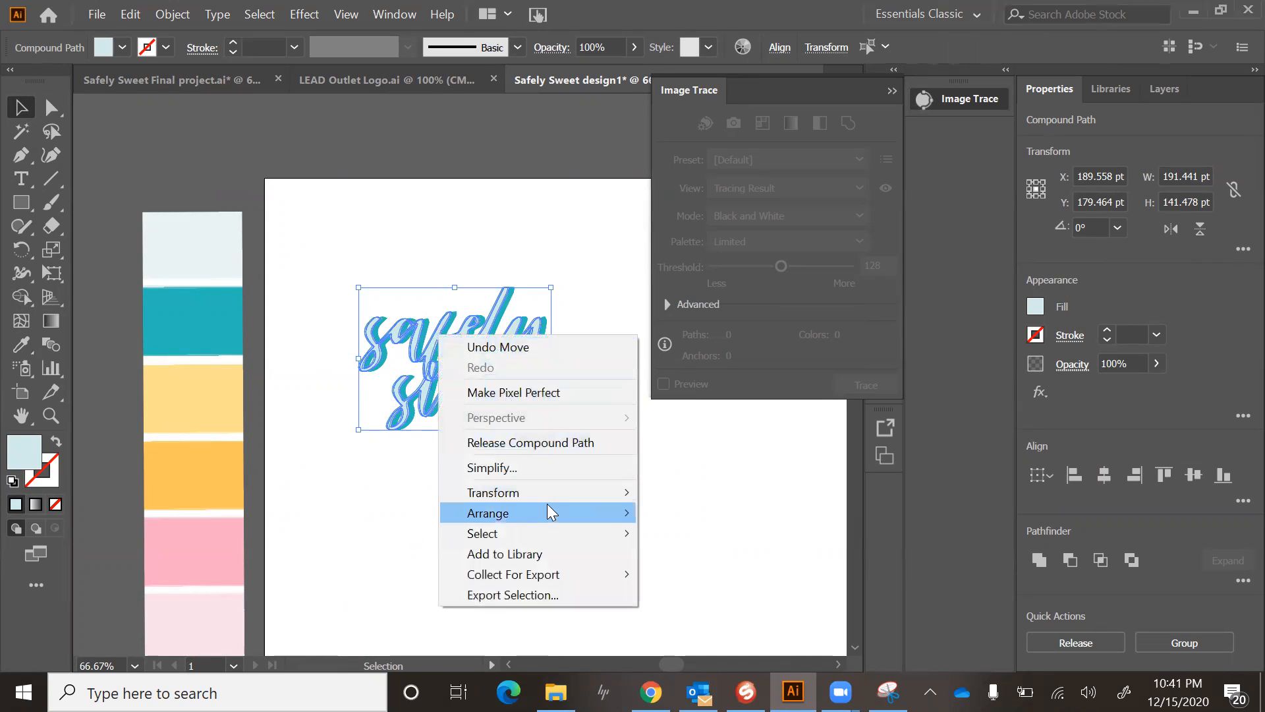
pyautogui.moveTo(546, 505)
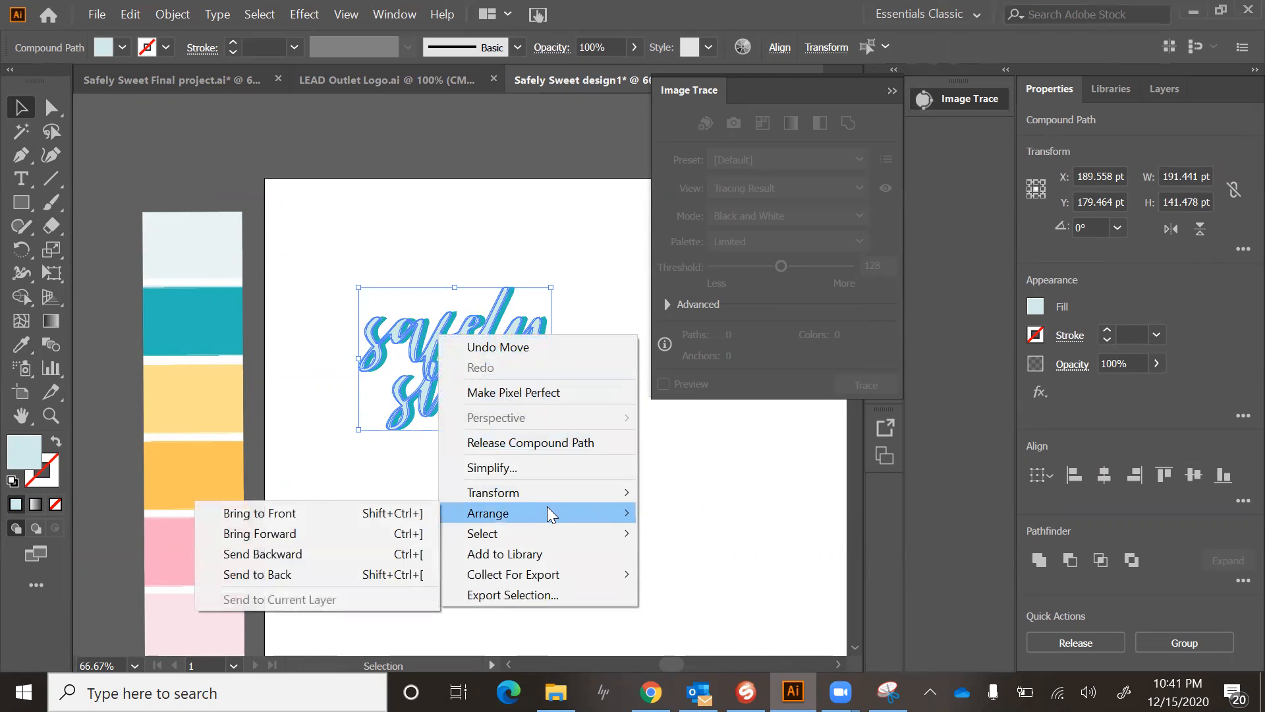
pyautogui.click(349, 578)
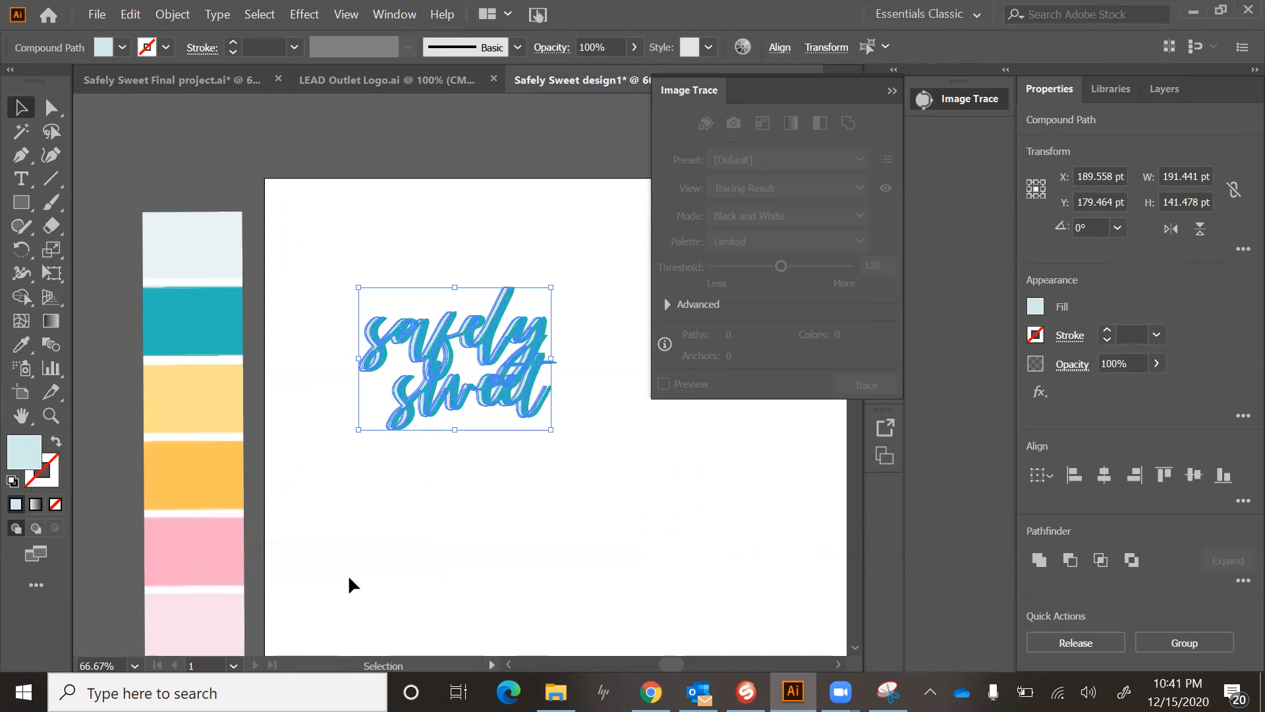
pyautogui.click(407, 455)
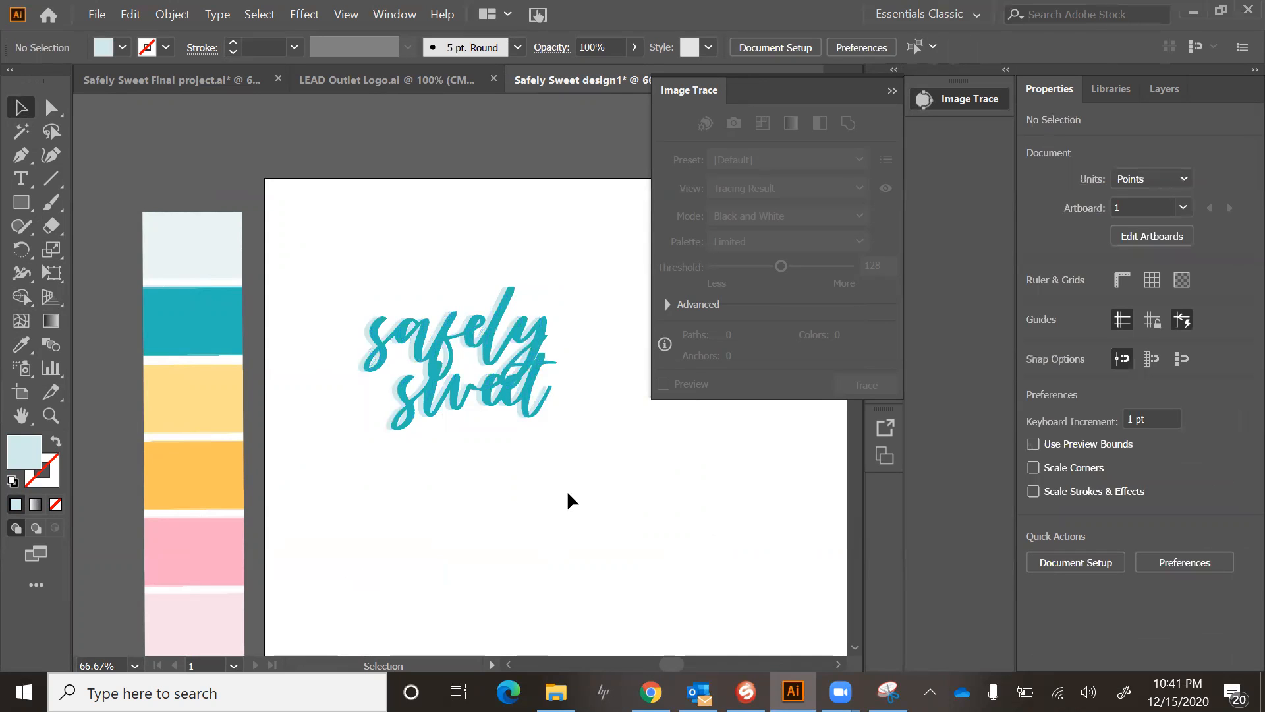
# Group all pieces of the orange slice, scale the group down and place it below the end of the lettering.
pyautogui.scroll(-6, 567, 489)
pyautogui.scroll(4, 567, 488)
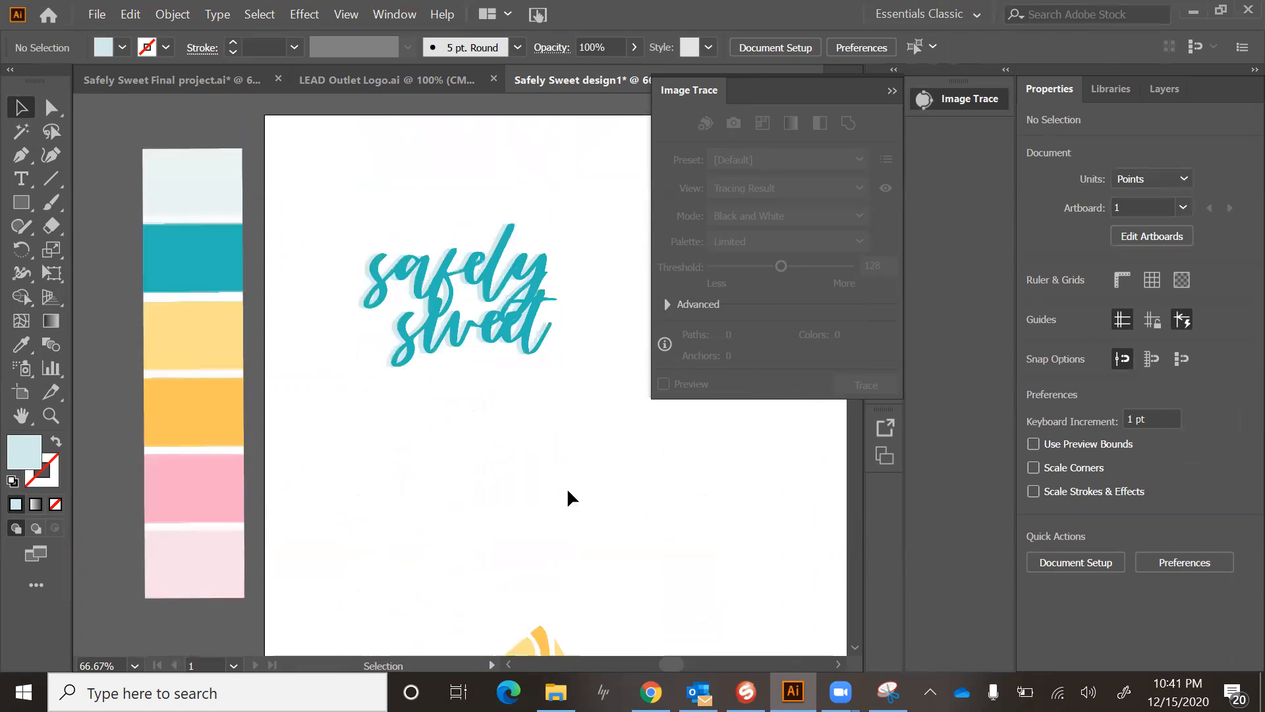
pyautogui.scroll(1, 567, 488)
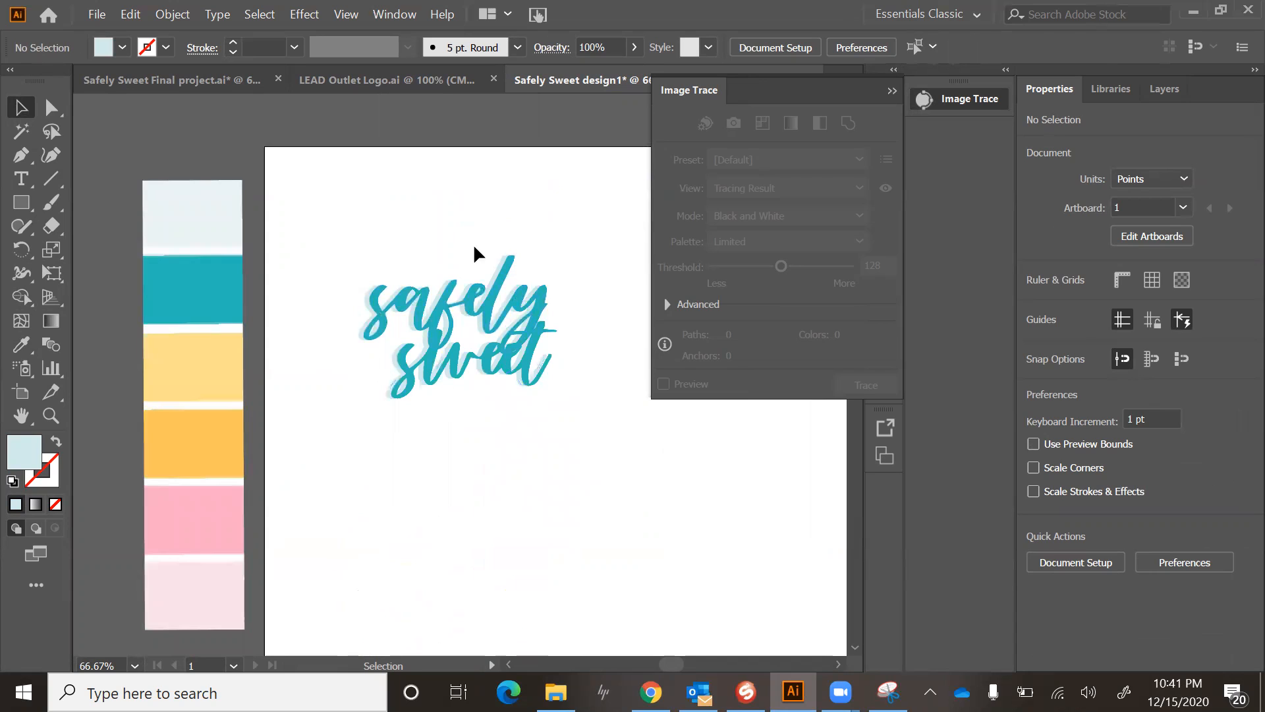
pyautogui.scroll(-11, 575, 484)
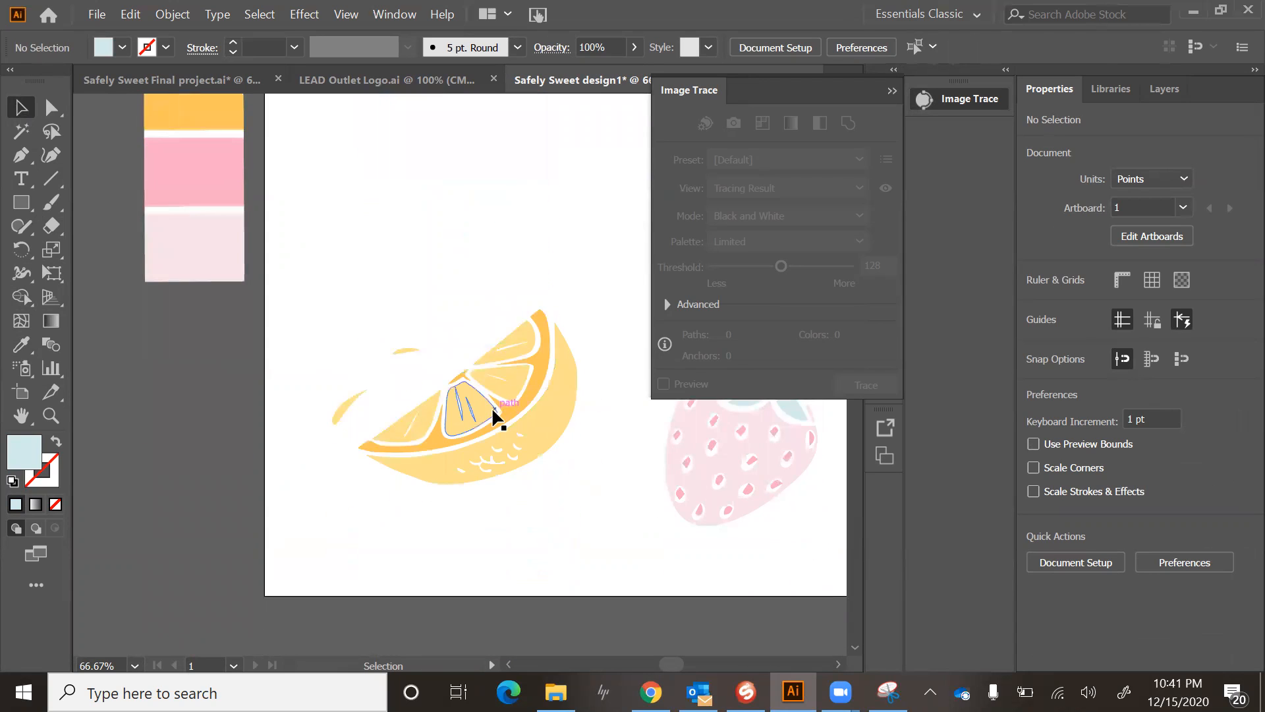
pyautogui.click(491, 406)
pyautogui.click(494, 263)
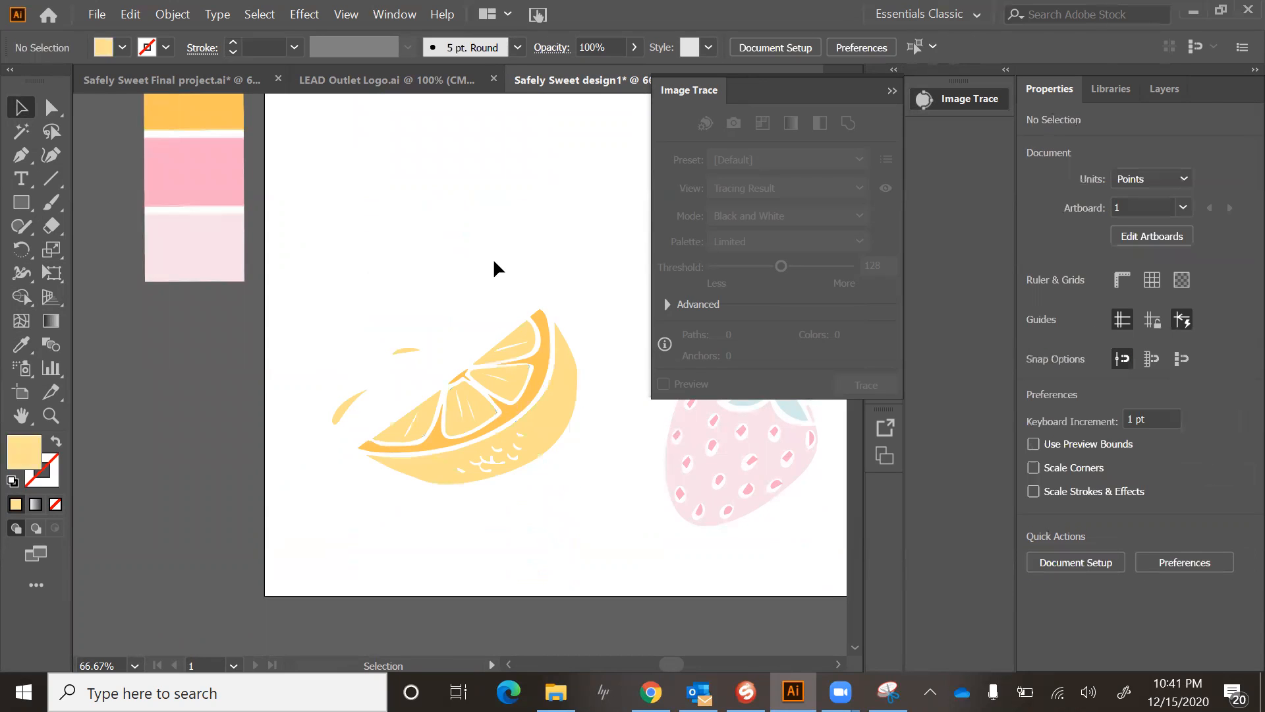
pyautogui.moveTo(331, 300); pyautogui.dragTo(582, 504)
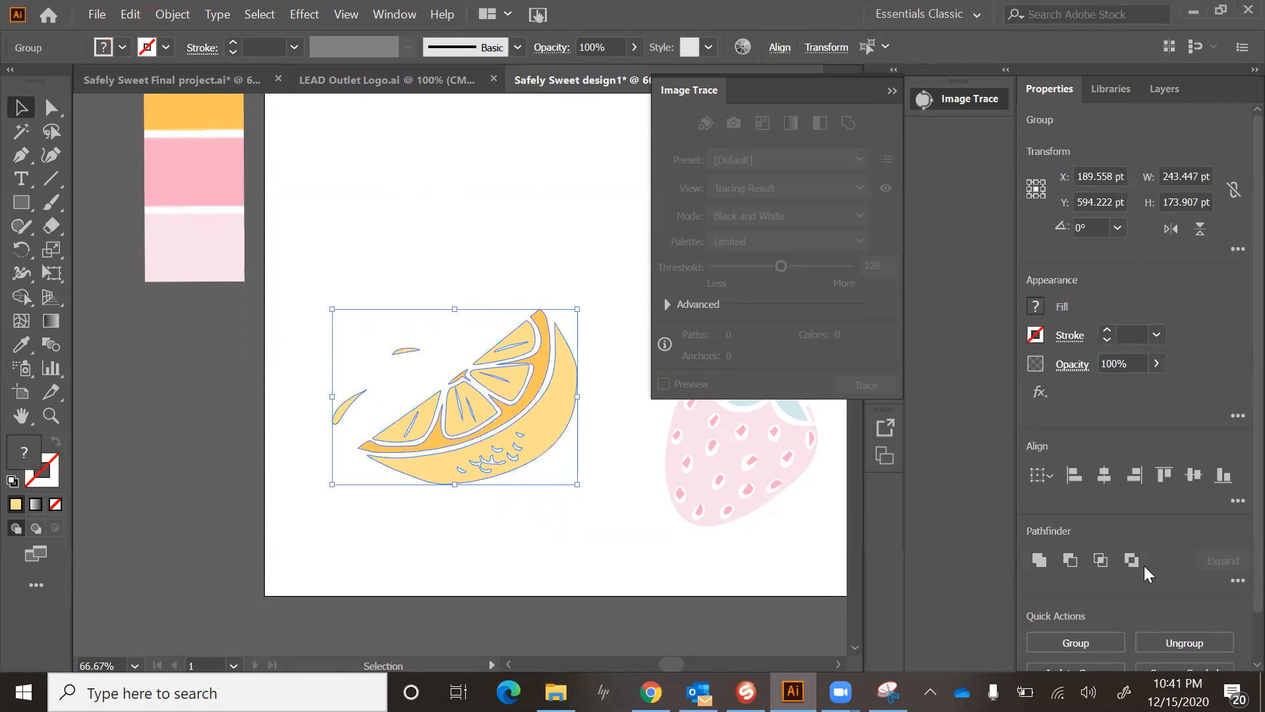
pyautogui.click(1115, 643)
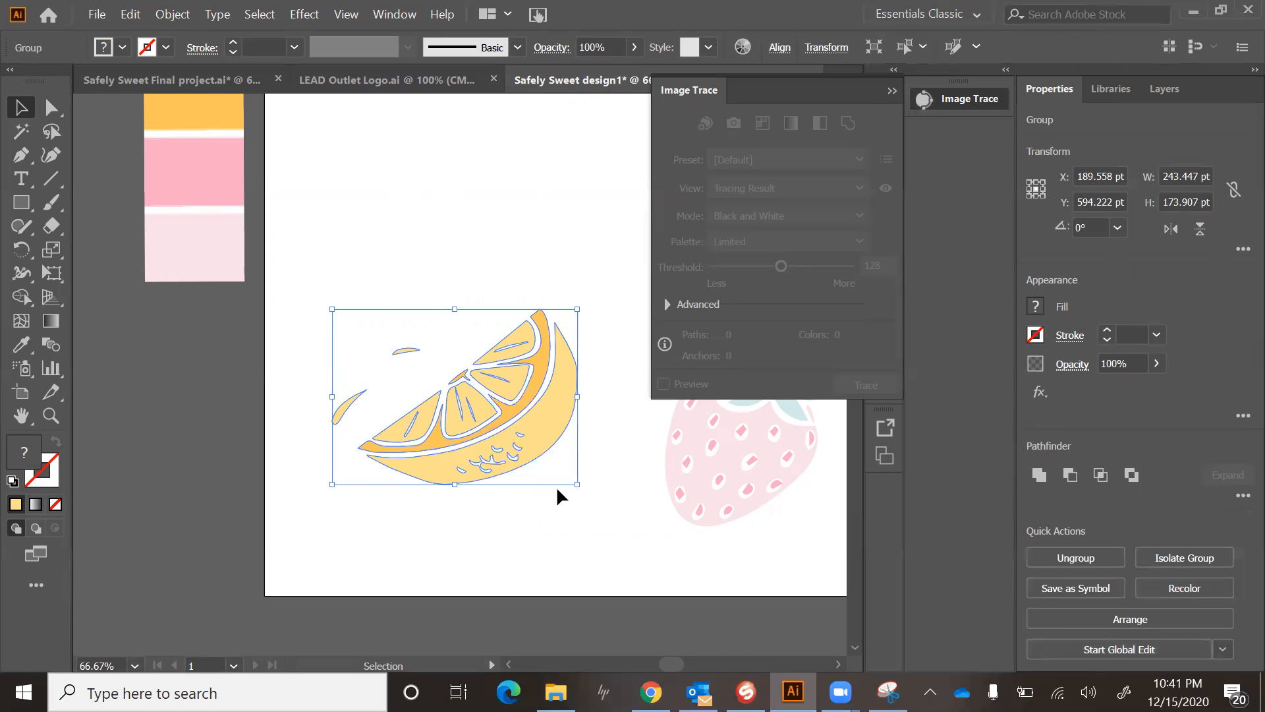
pyautogui.moveTo(578, 486); pyautogui.dragTo(540, 176)
pyautogui.click(615, 469)
# Group the strawberry's pieces and move the strawberry beside the orange slice, below the lettering.
pyautogui.scroll(3, 616, 470)
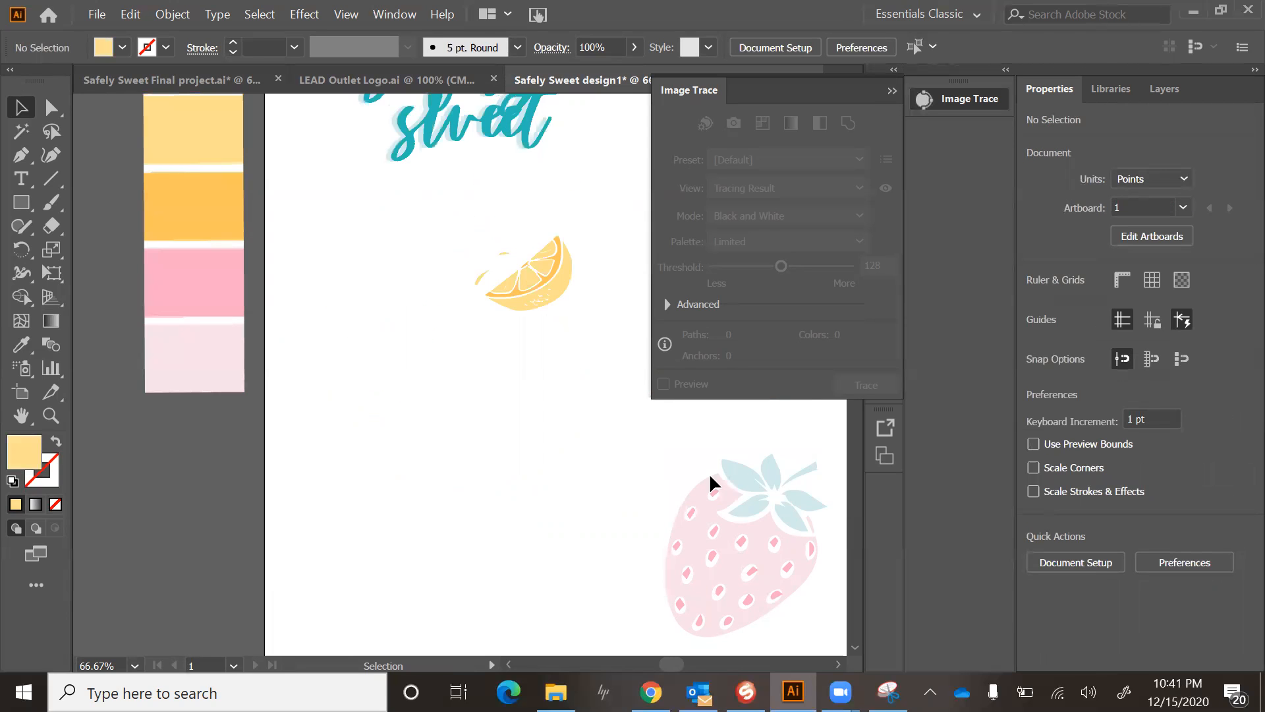
pyautogui.click(725, 507)
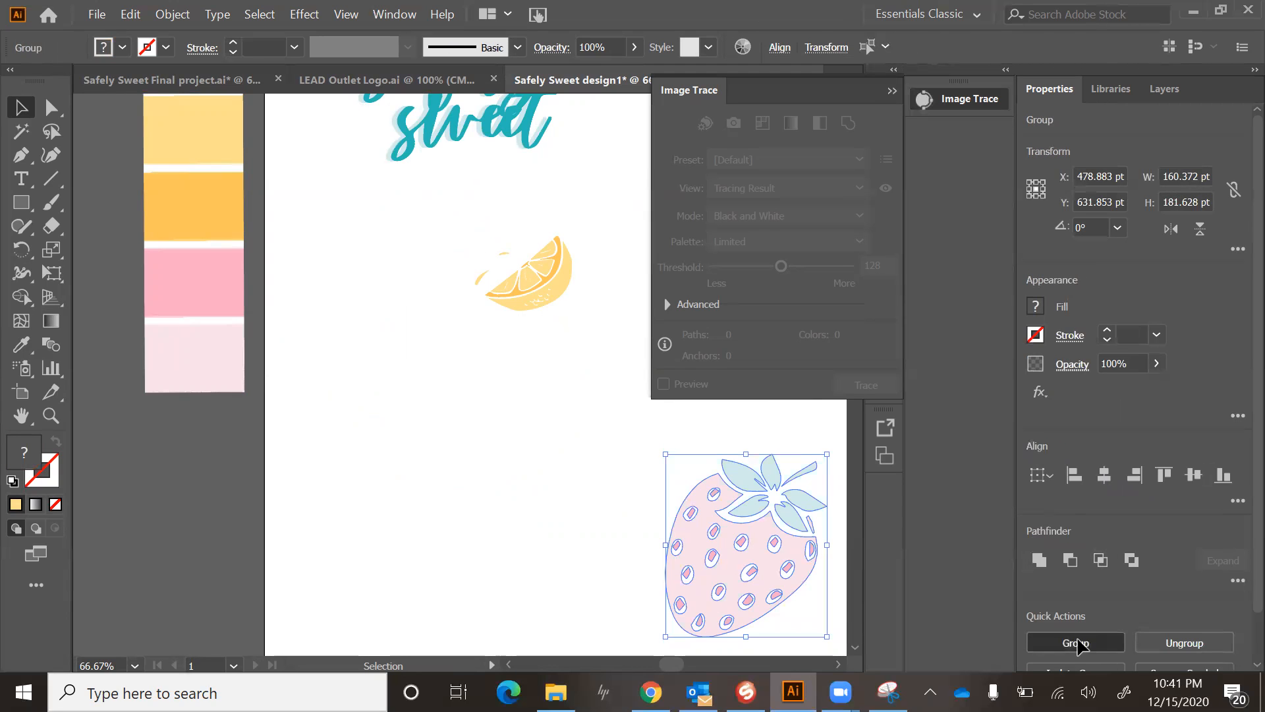
pyautogui.click(1078, 642)
pyautogui.moveTo(735, 533); pyautogui.dragTo(376, 267)
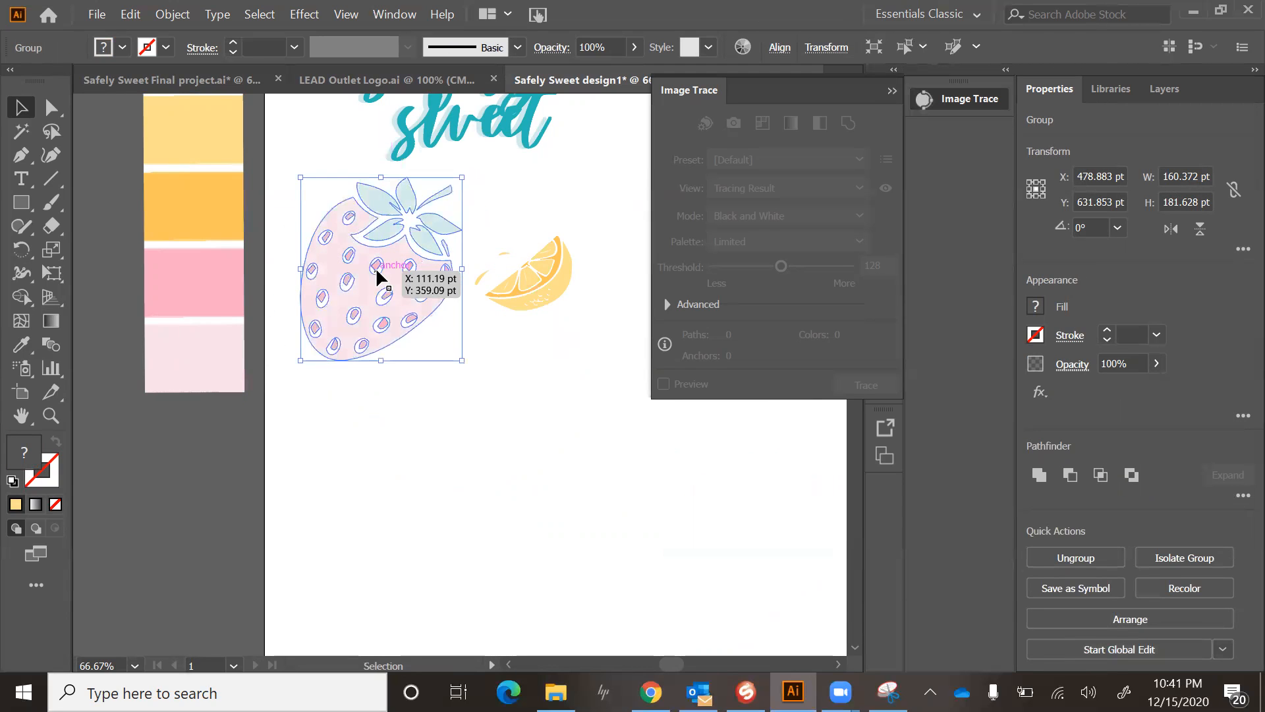
# Collapse the Image Trace settings, then shrink the strawberry to about 47 by 60 pt above the end of "safely".
pyautogui.scroll(7, 533, 282)
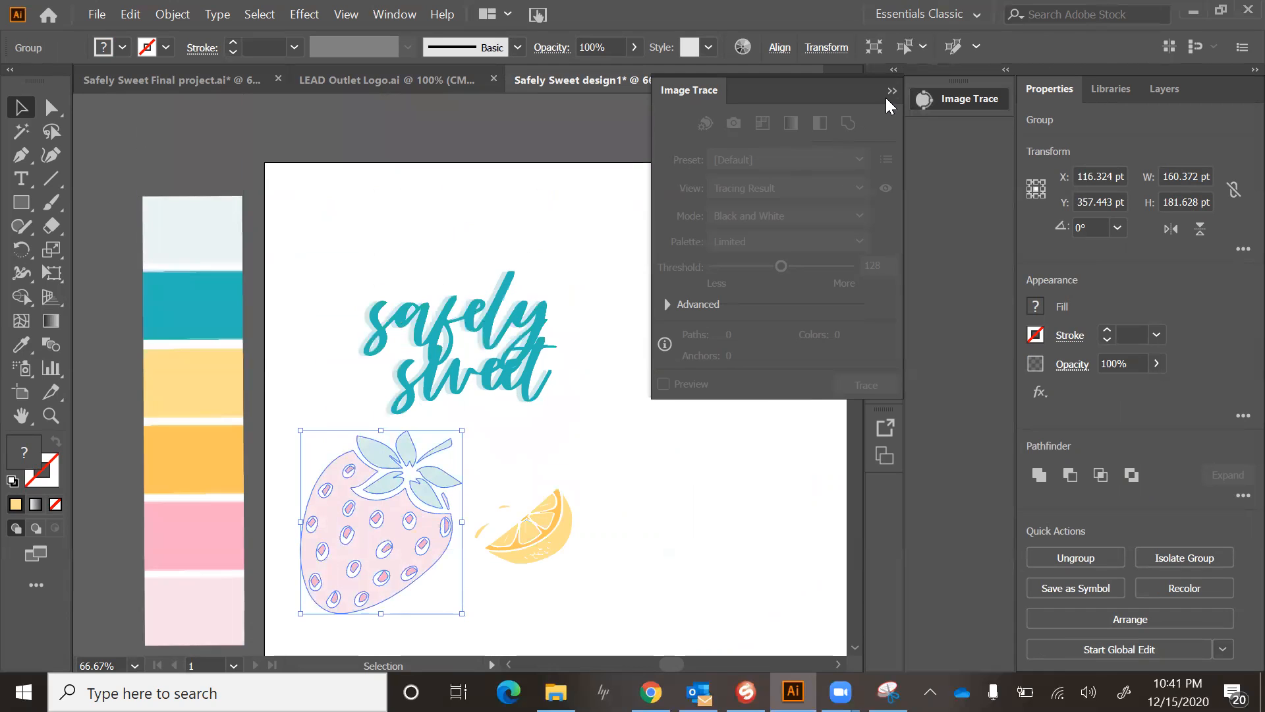
pyautogui.click(892, 90)
pyautogui.moveTo(397, 529); pyautogui.dragTo(689, 365)
pyautogui.moveTo(594, 270); pyautogui.dragTo(690, 374)
pyautogui.moveTo(723, 411); pyautogui.dragTo(586, 267)
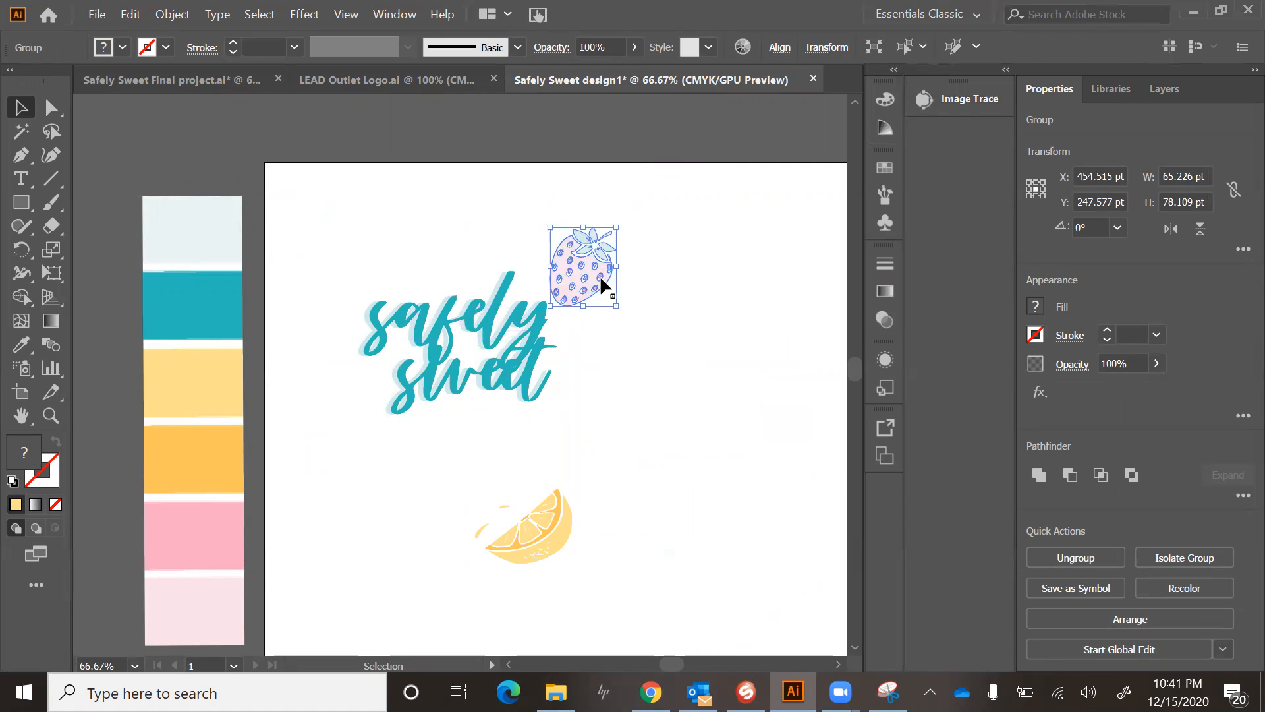
pyautogui.moveTo(619, 308); pyautogui.dragTo(597, 288)
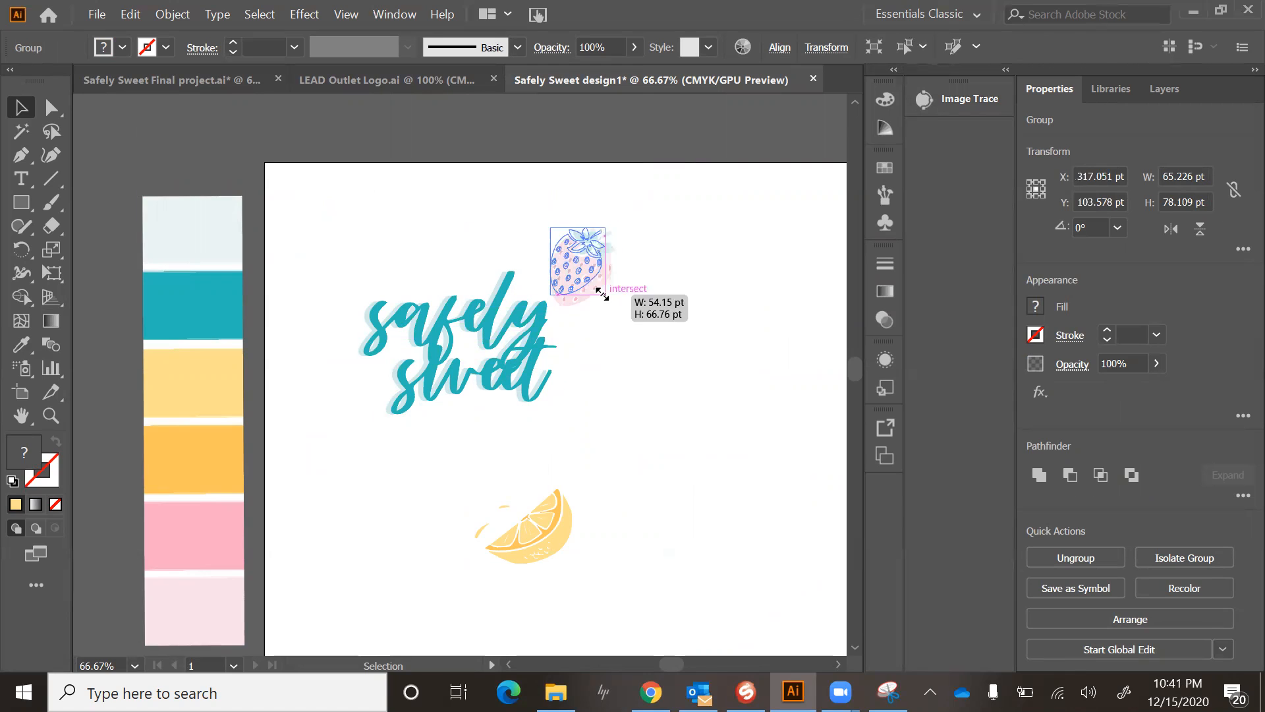
# Duplicate the small strawberry and place the copy to the left of the word "sweet".
pyautogui.press('ctrl')
pyautogui.hotkey('ctrl', 'c')
pyautogui.hotkey('ctrl', 'v')
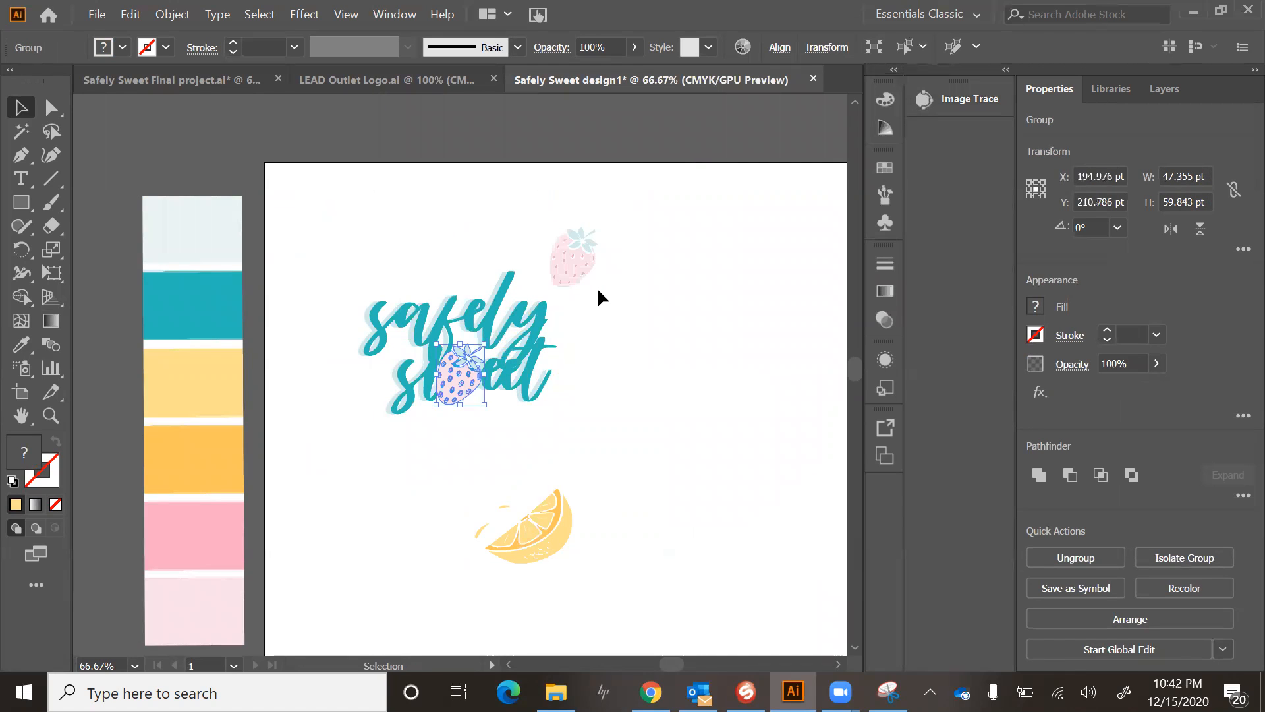
pyautogui.moveTo(440, 371); pyautogui.dragTo(333, 424)
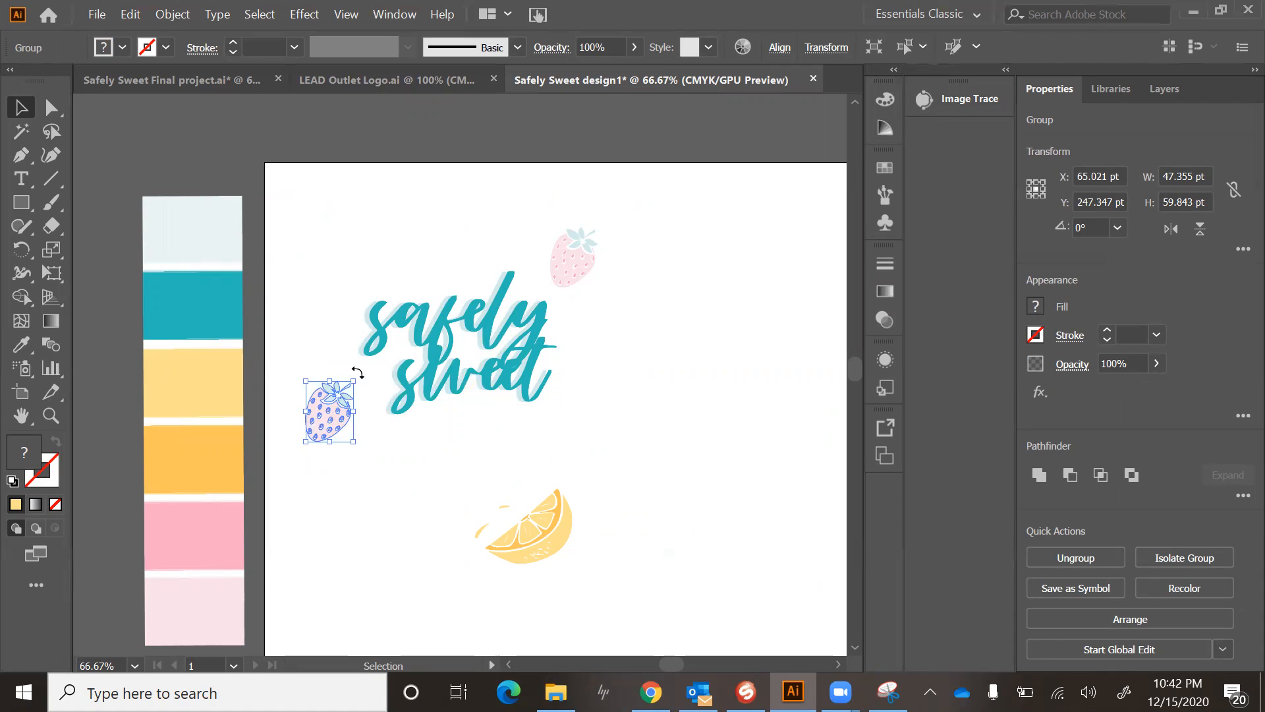
# Rotate the strawberry copy counterclockwise, then move the orange slice up against the end of the lettering, below the other strawberry.
pyautogui.moveTo(357, 373); pyautogui.dragTo(326, 371)
pyautogui.moveTo(540, 524); pyautogui.dragTo(596, 321)
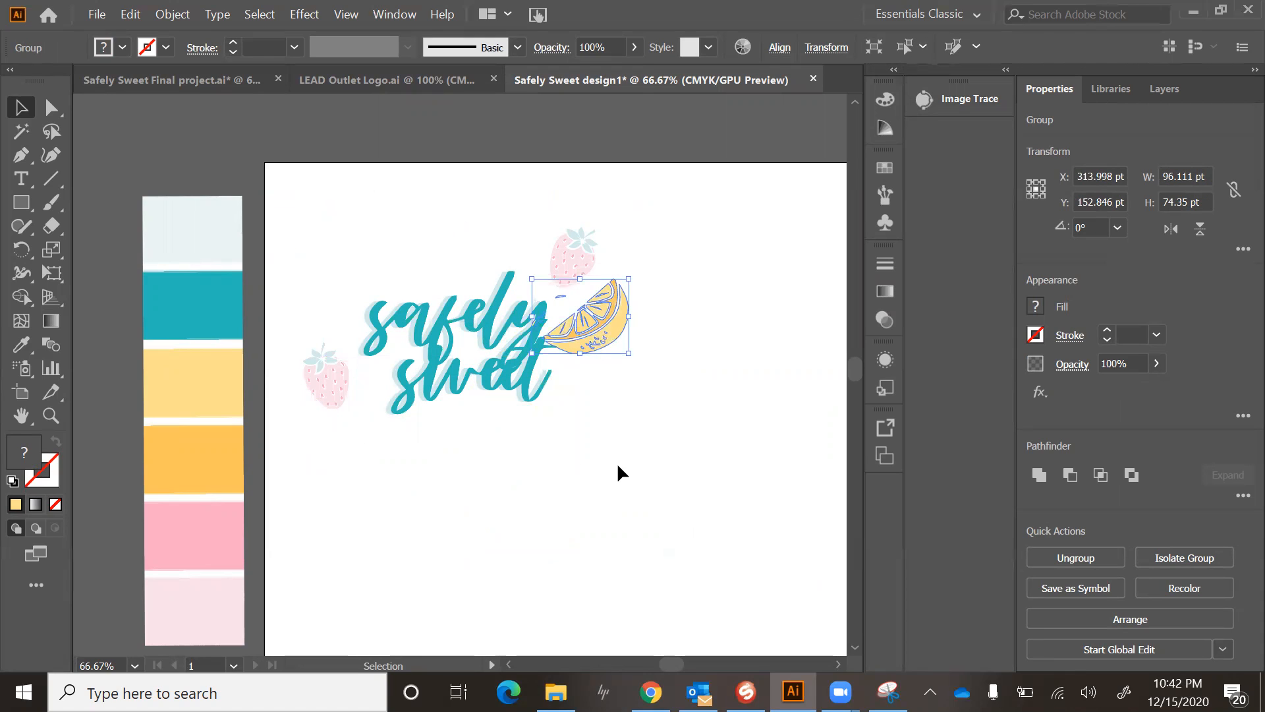
pyautogui.click(575, 442)
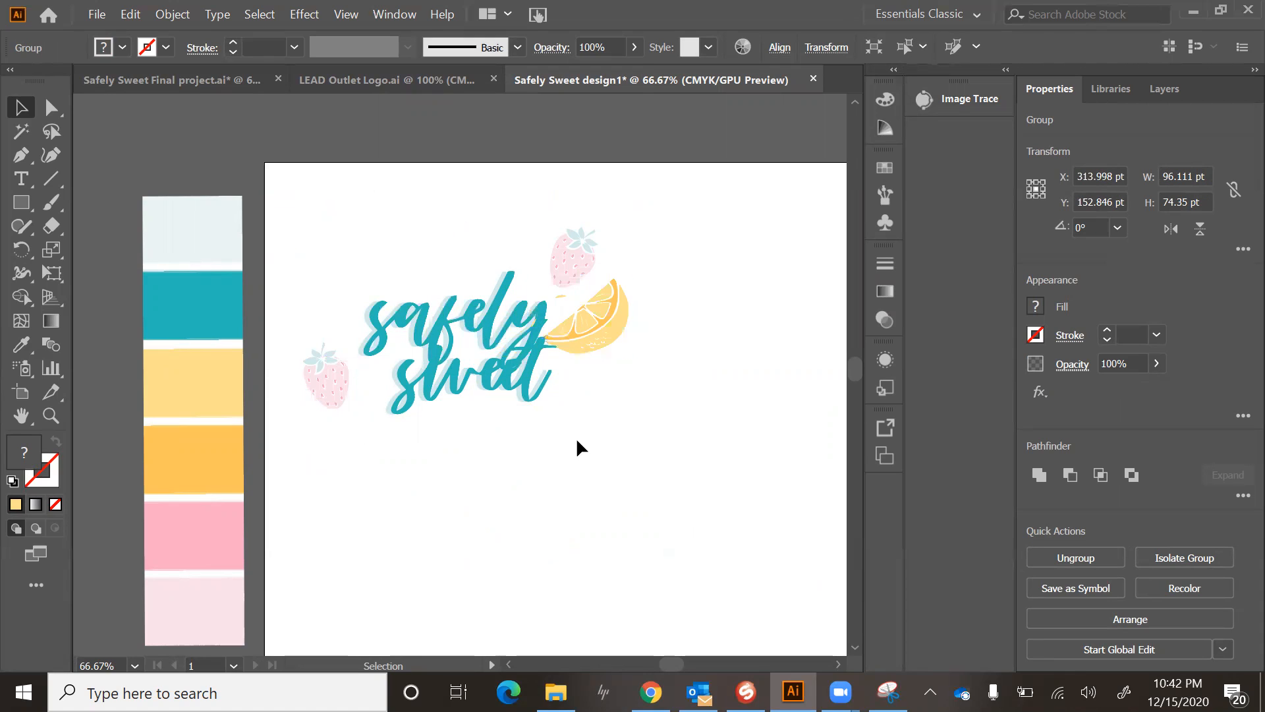
# Bring the orange slice to the front so it overlaps the end of the "safely sweet" lettering.
pyautogui.click(598, 334)
pyautogui.rightClick(597, 332)
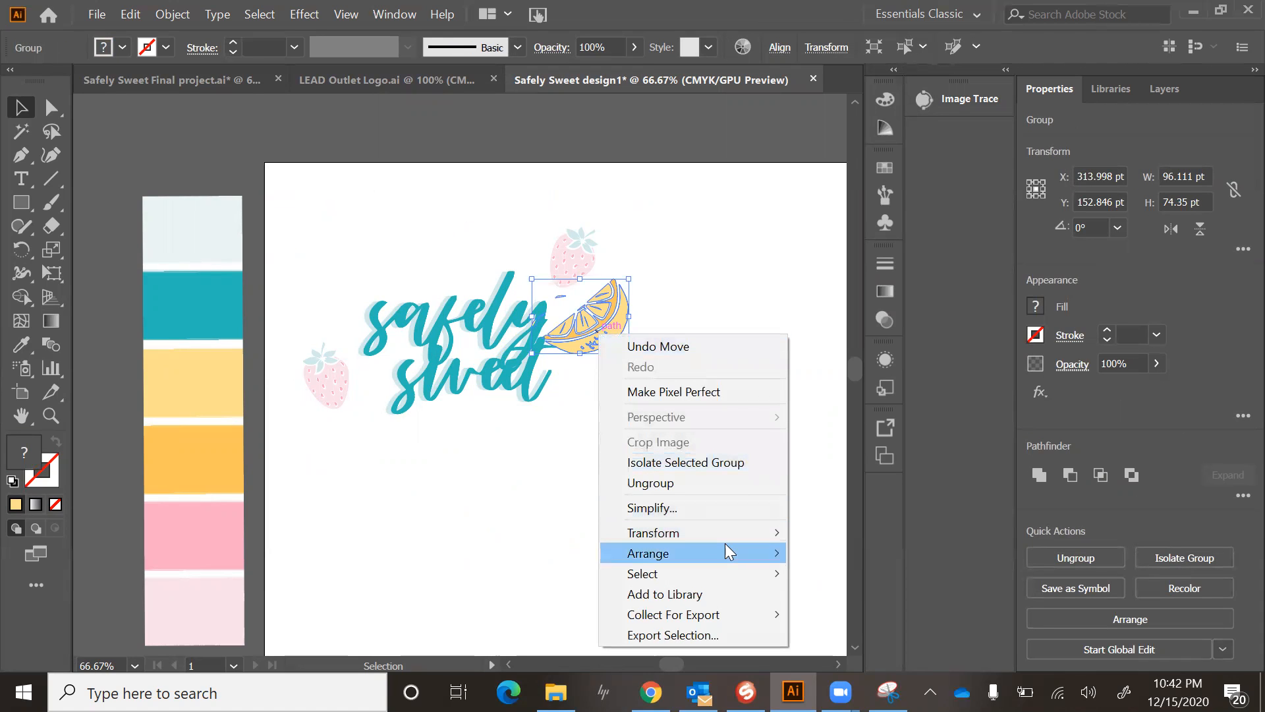
pyautogui.moveTo(725, 544)
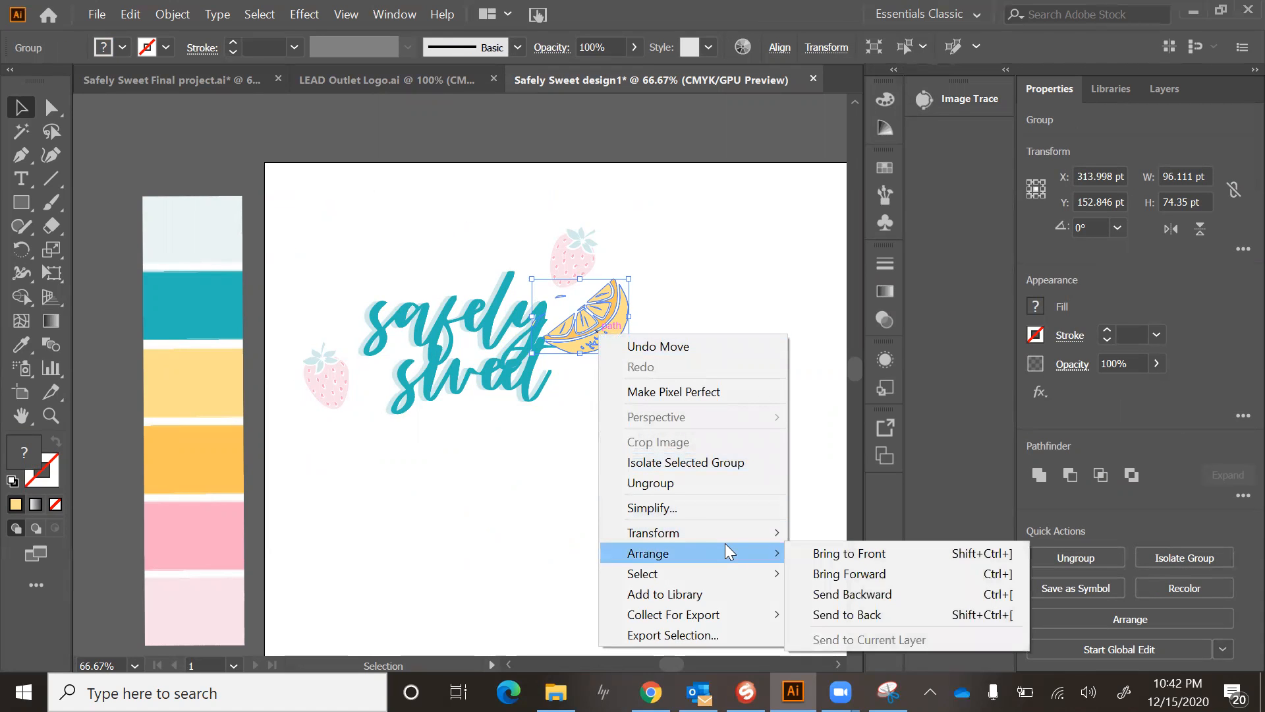
pyautogui.click(846, 553)
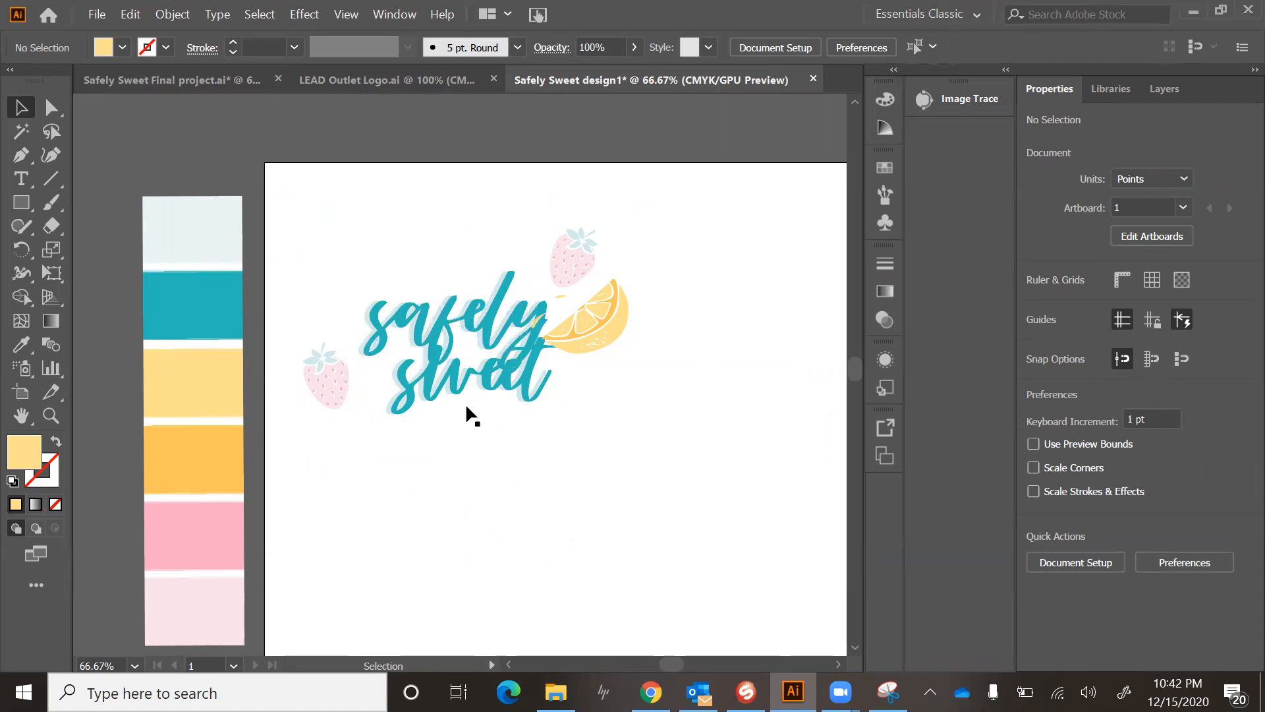
# Switch to the Logo/ Branding Project Instructions in Google Slides and present the Step #8 "Time to play!" slide full screen.
pyautogui.moveTo(651, 691)
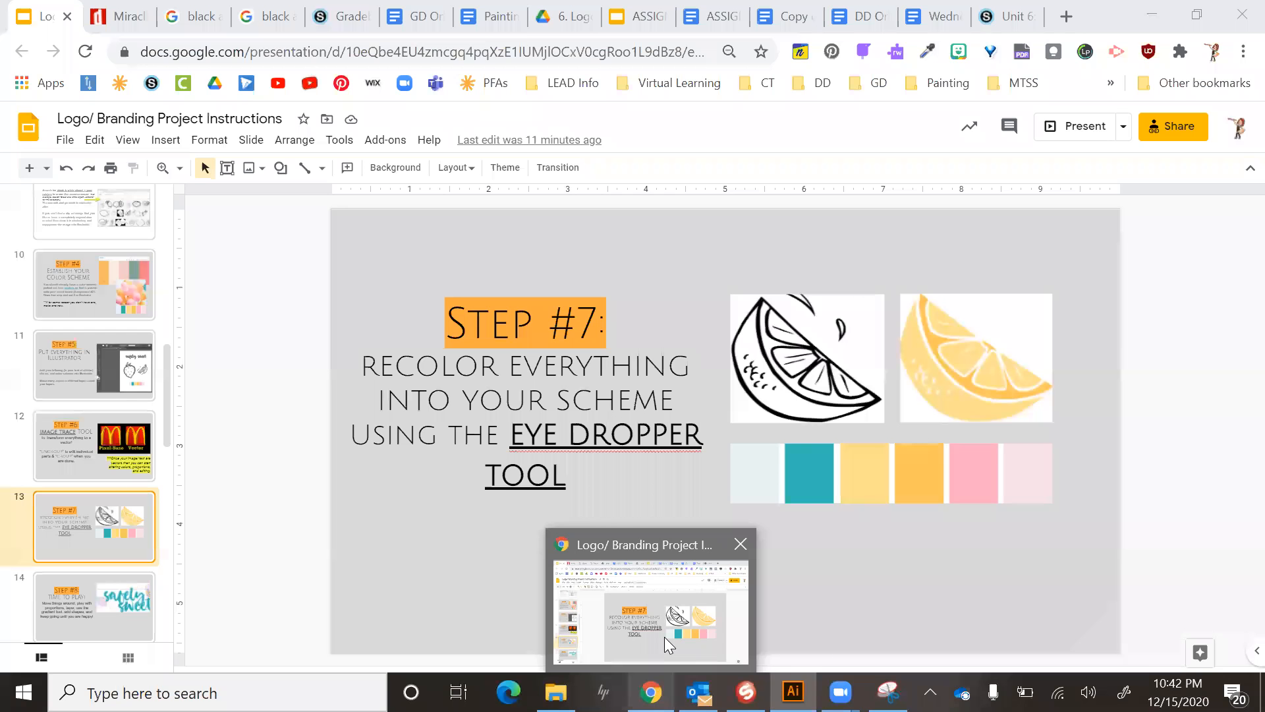
pyautogui.click(664, 637)
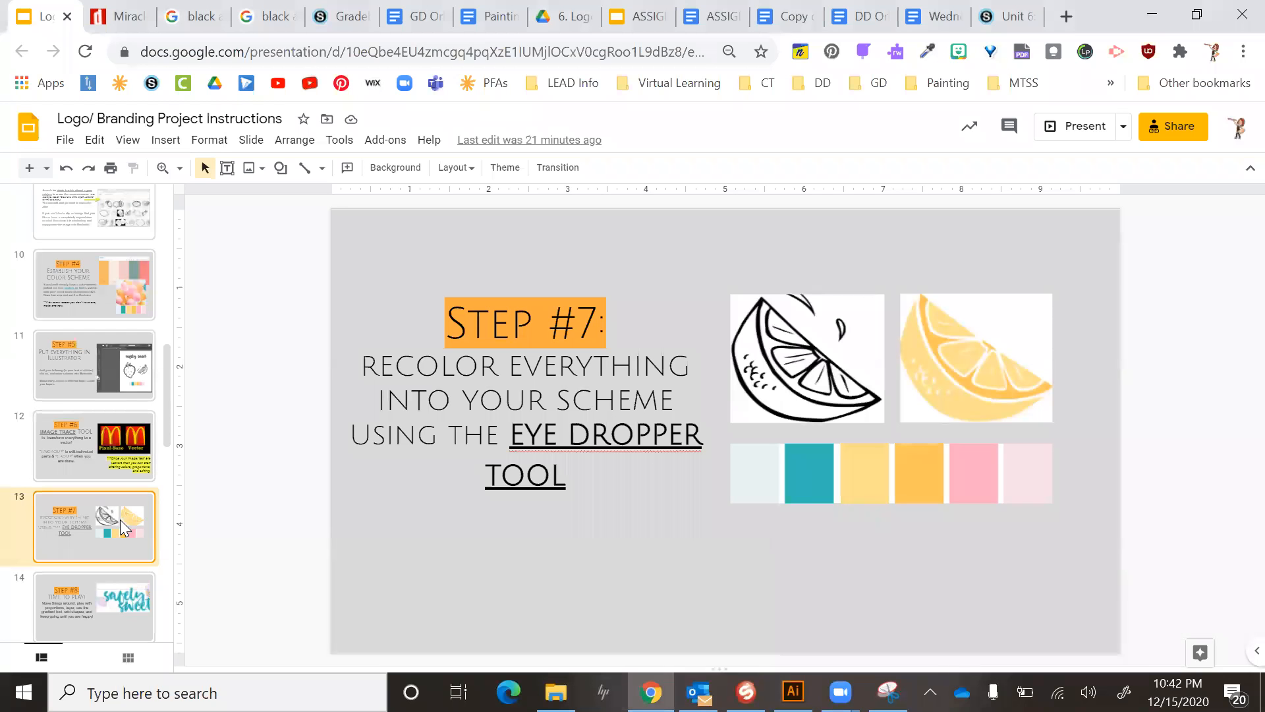
pyautogui.scroll(-1, 120, 519)
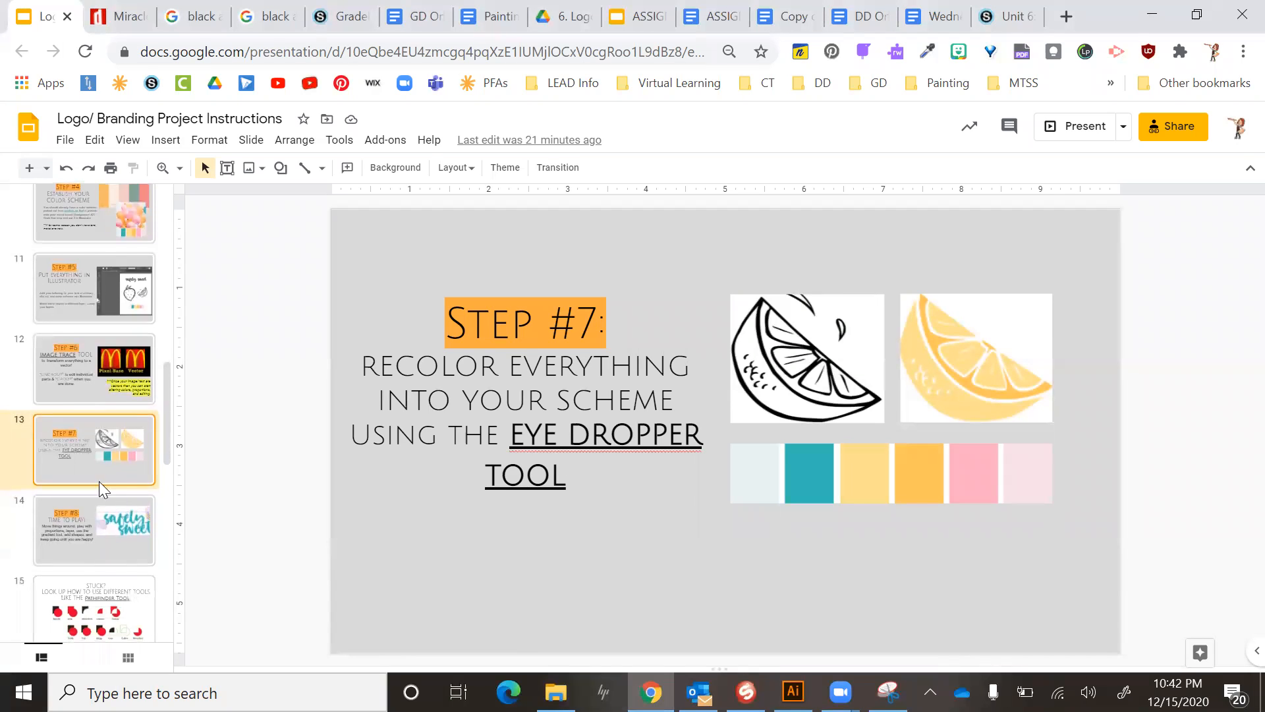
pyautogui.click(91, 520)
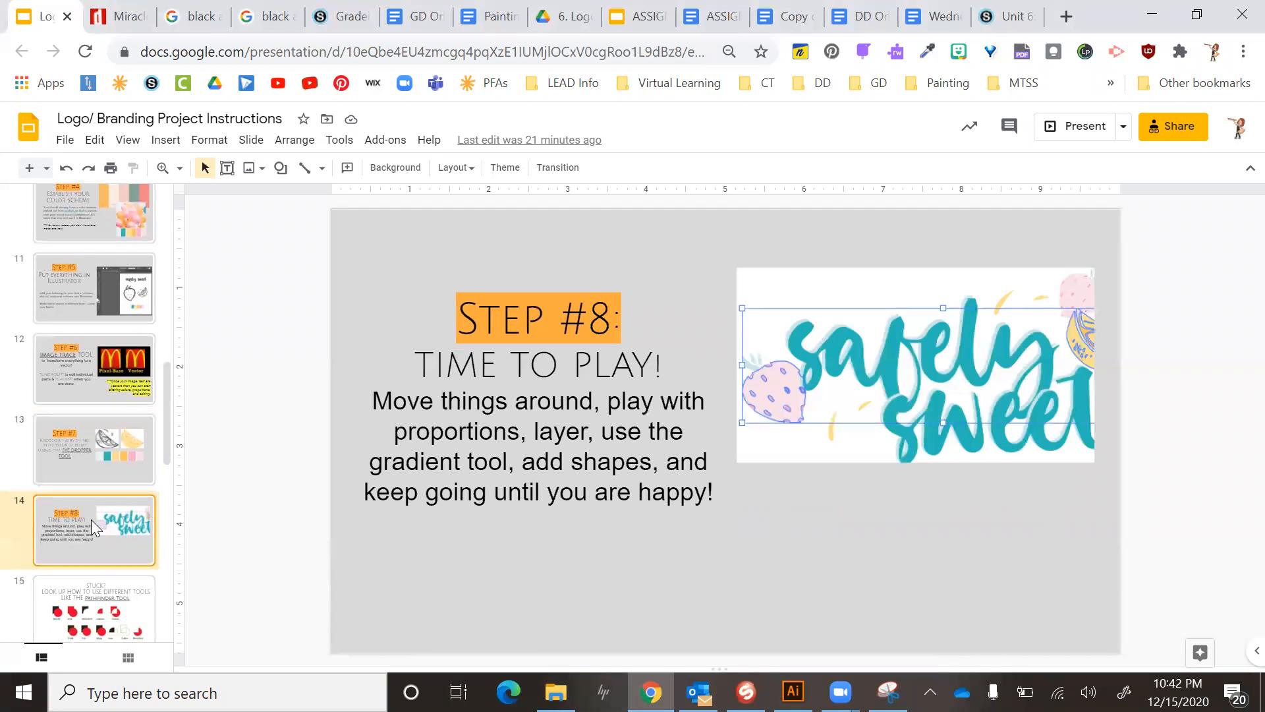
pyautogui.click(685, 515)
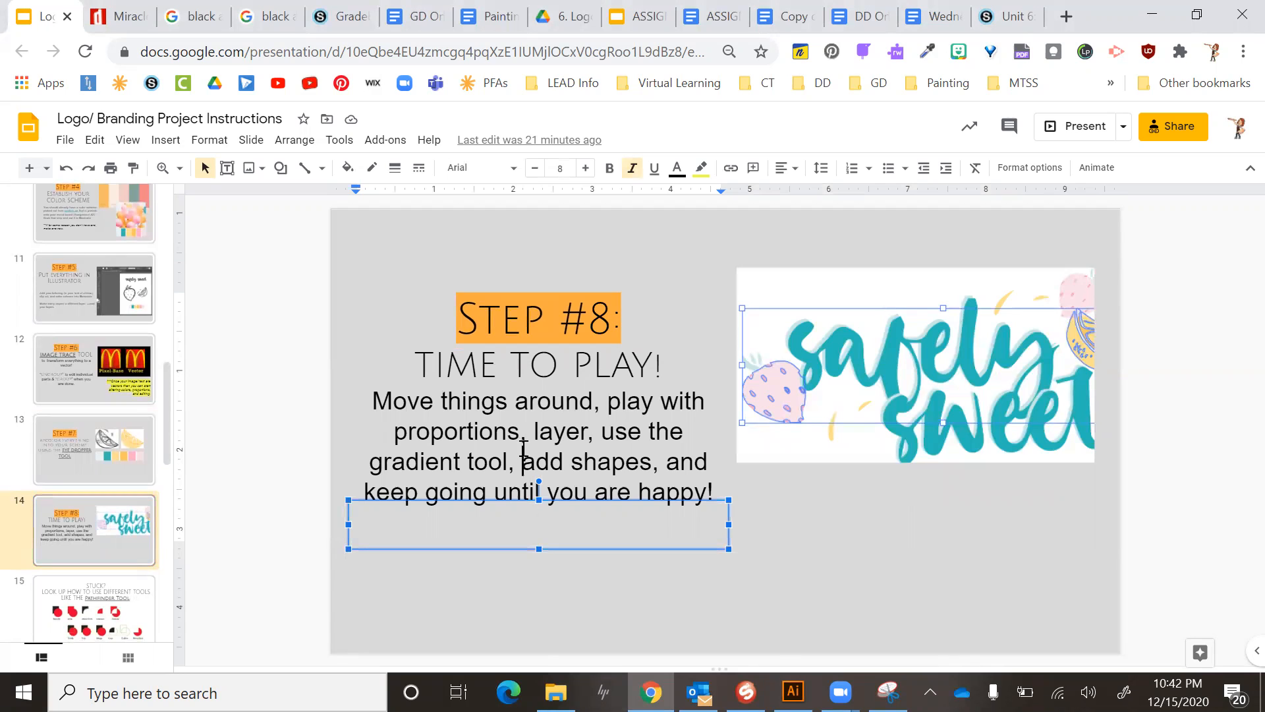
pyautogui.click(1077, 126)
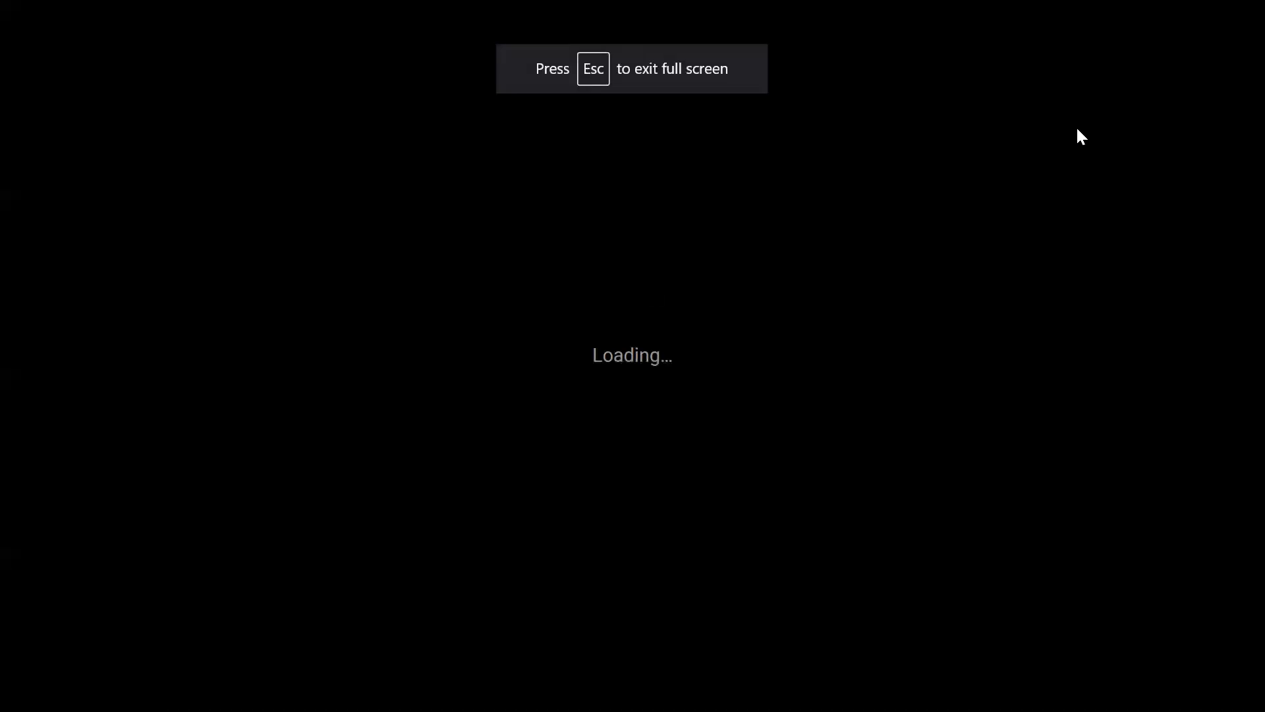